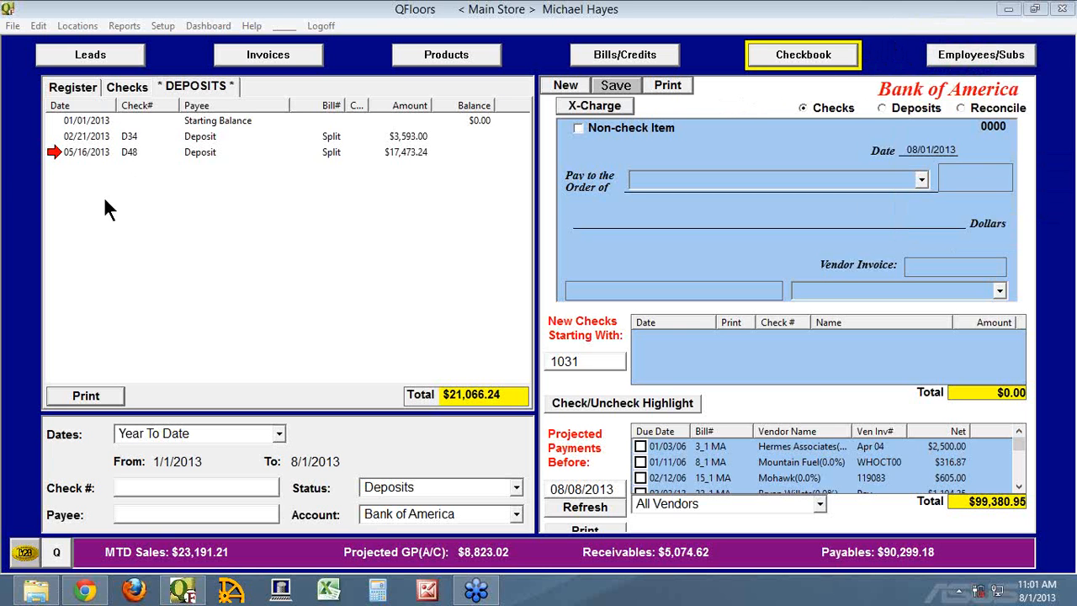
# View the Bank of America register, checks and deposits lists in turn, ending on the full register.
pyautogui.click(71, 87)
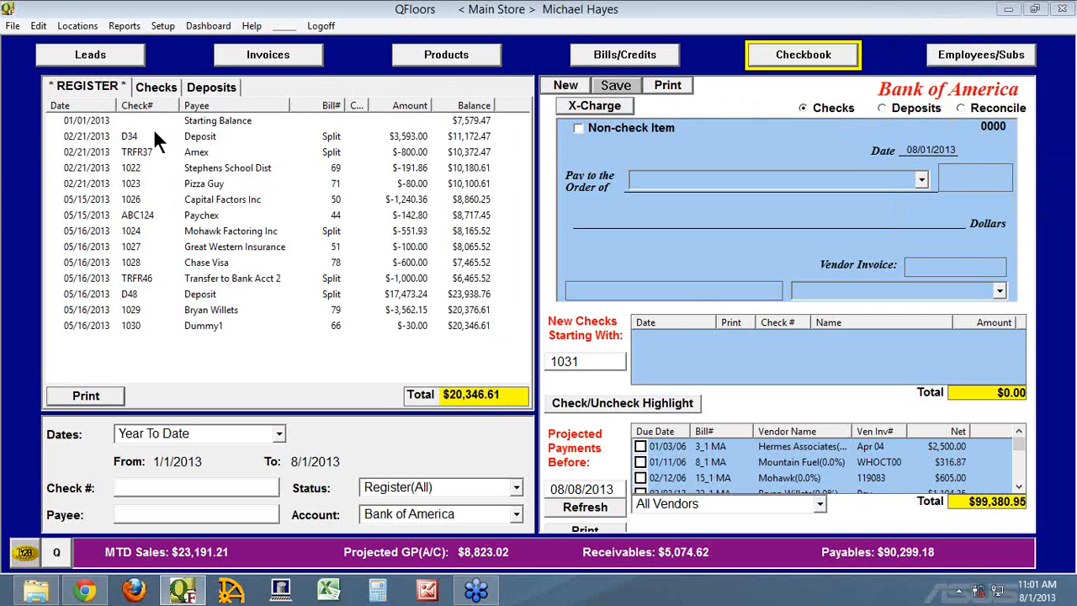
pyautogui.click(156, 85)
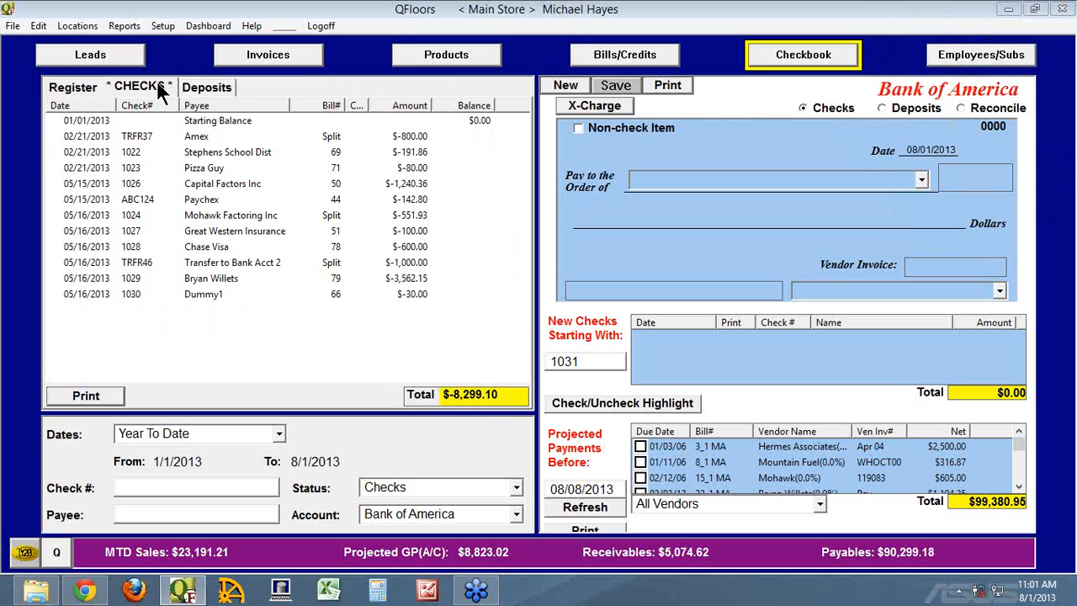
pyautogui.click(213, 86)
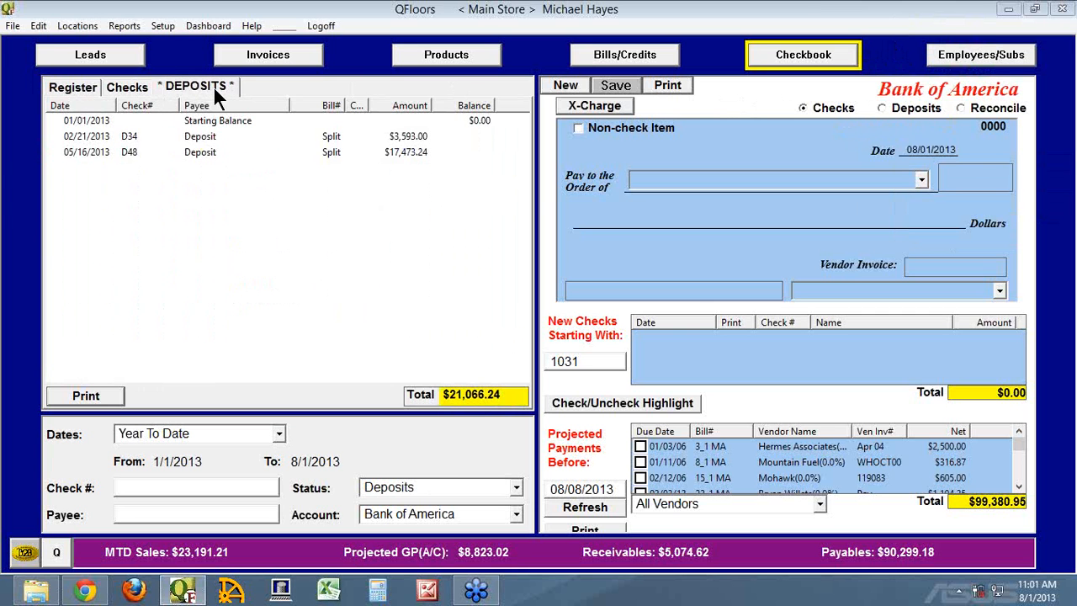
pyautogui.click(75, 87)
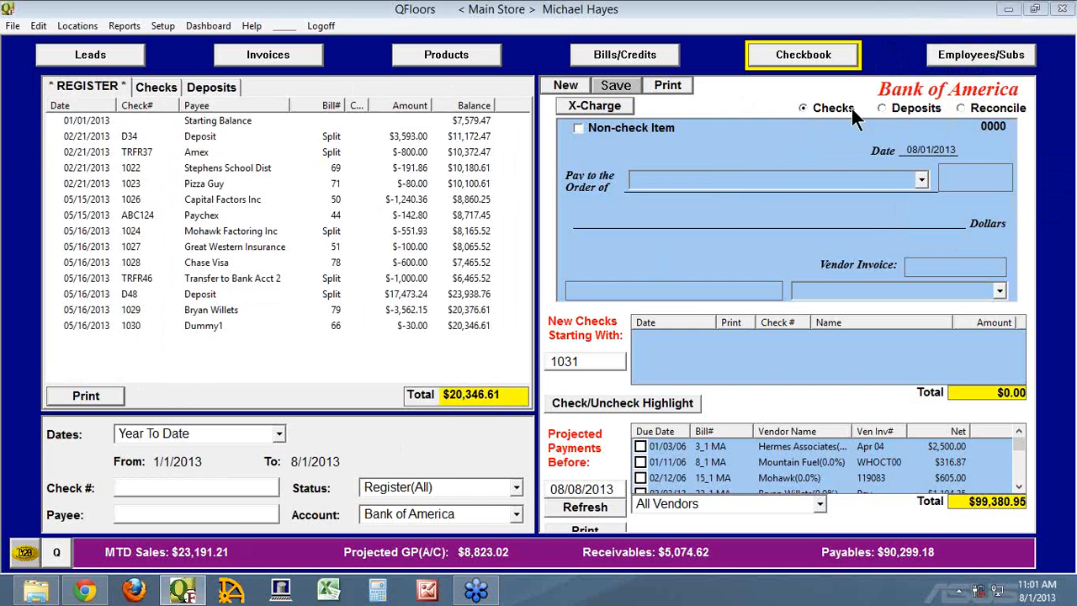
# View the Deposits and Reconcile forms for Bank of America, ending on the Checks form.
pyautogui.click(910, 111)
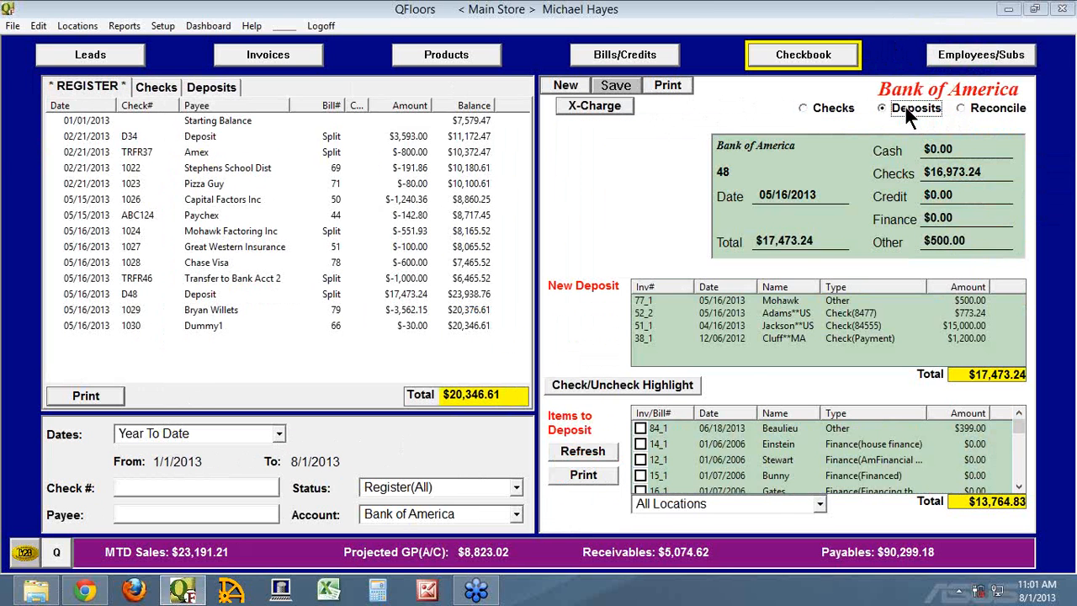
pyautogui.click(961, 108)
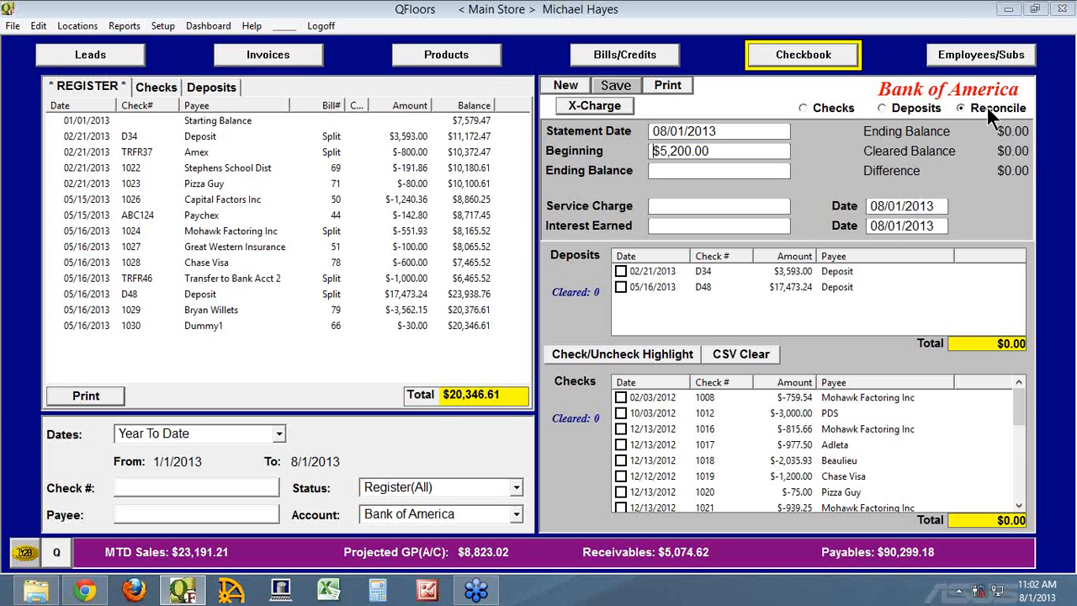
pyautogui.click(828, 107)
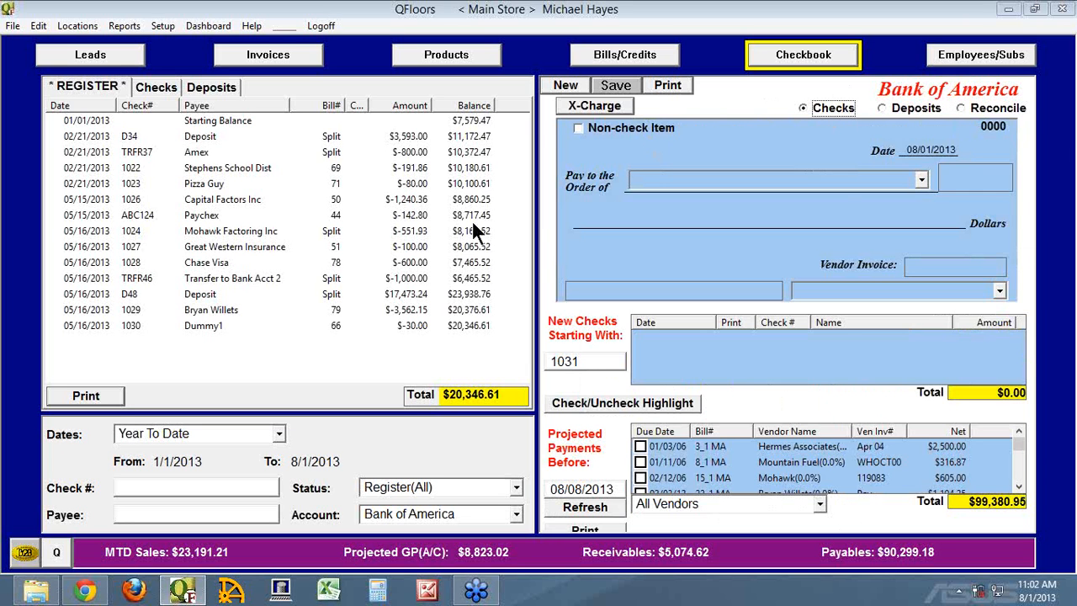
# Review the accounts available for the checkbook register, keeping Bank of America selected.
pyautogui.click(516, 514)
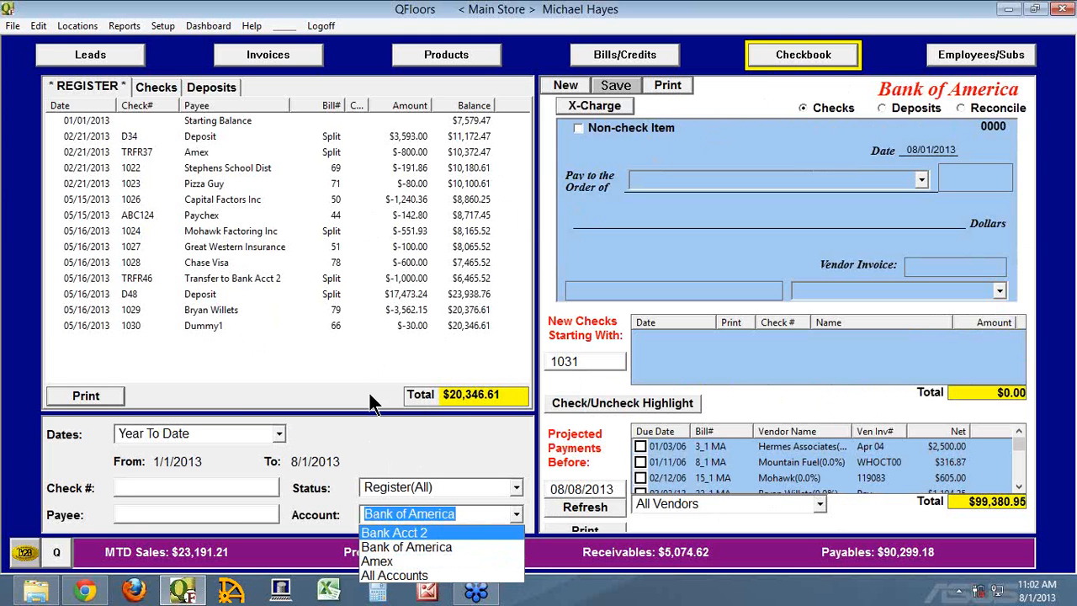
pyautogui.click(388, 440)
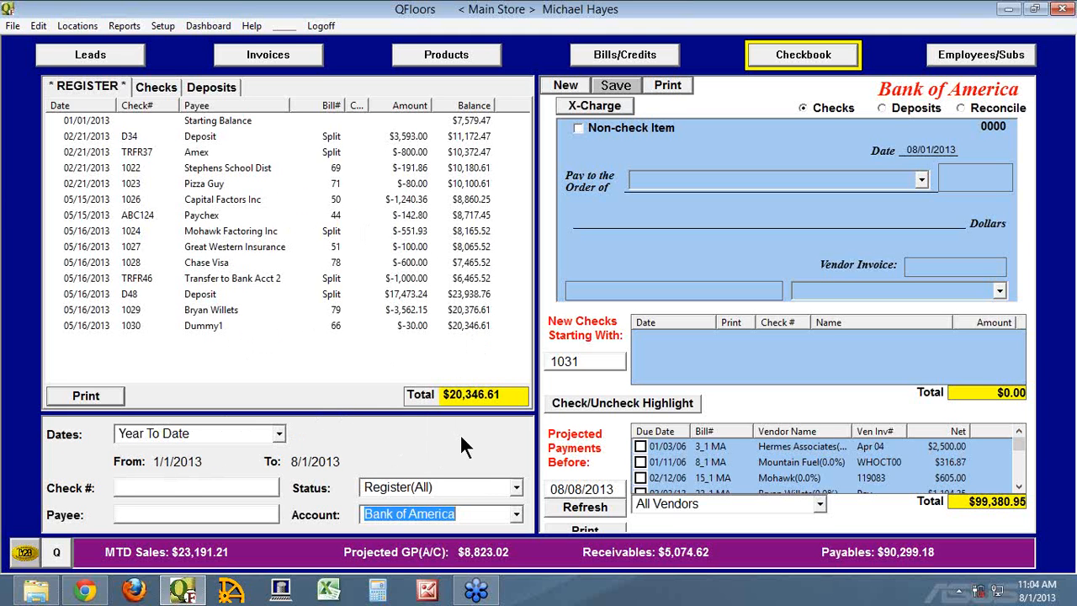
pyautogui.click(516, 514)
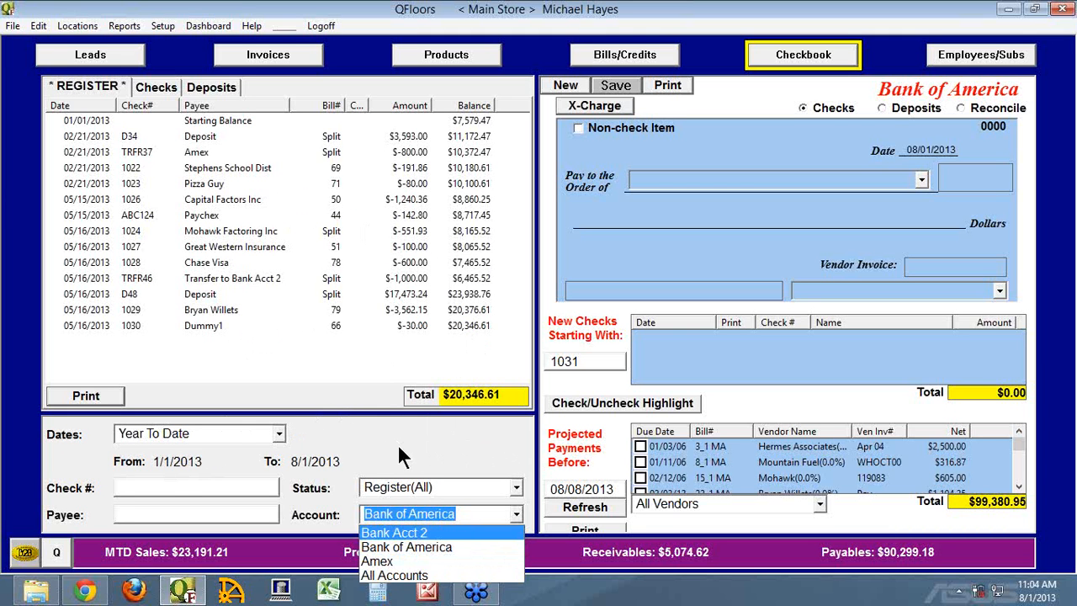
pyautogui.click(450, 446)
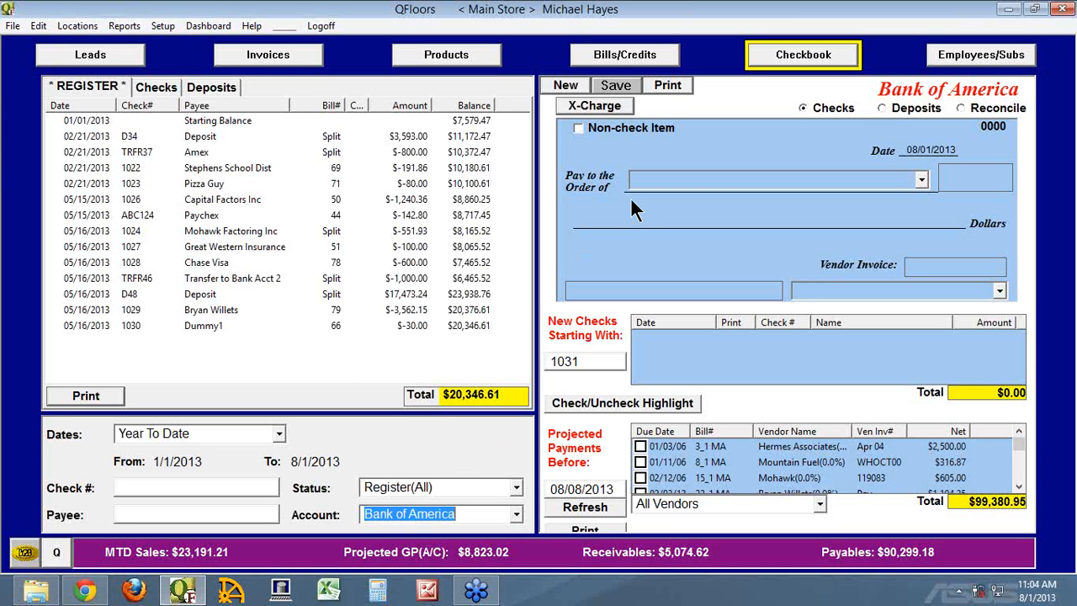
# Review the account categories in the Chart of Accounts setup, view the Bank Acct 2 record and close the setup.
pyautogui.click(165, 27)
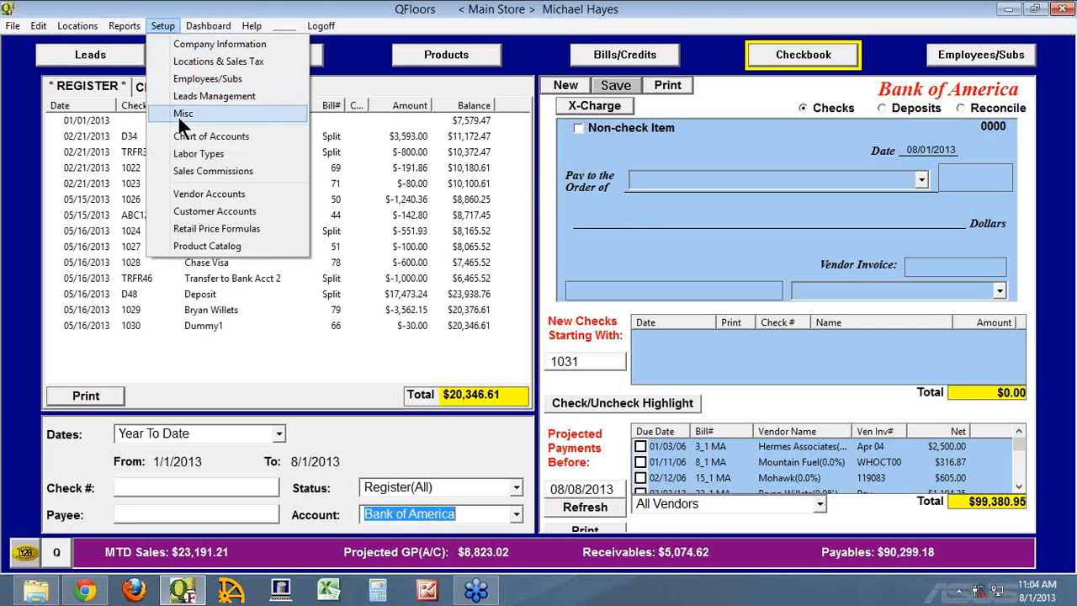
pyautogui.click(196, 139)
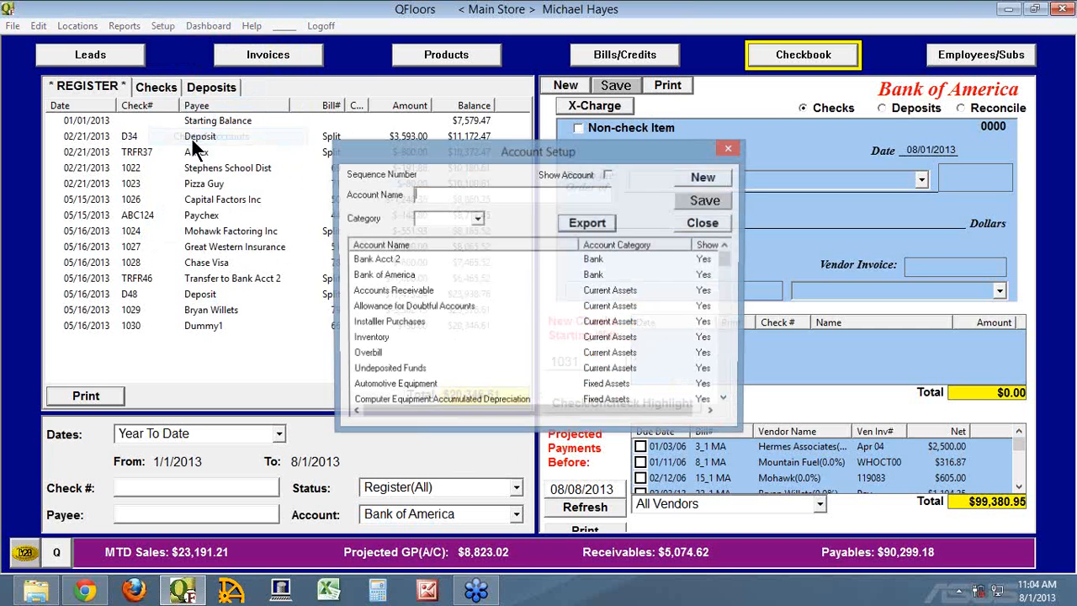
pyautogui.click(704, 177)
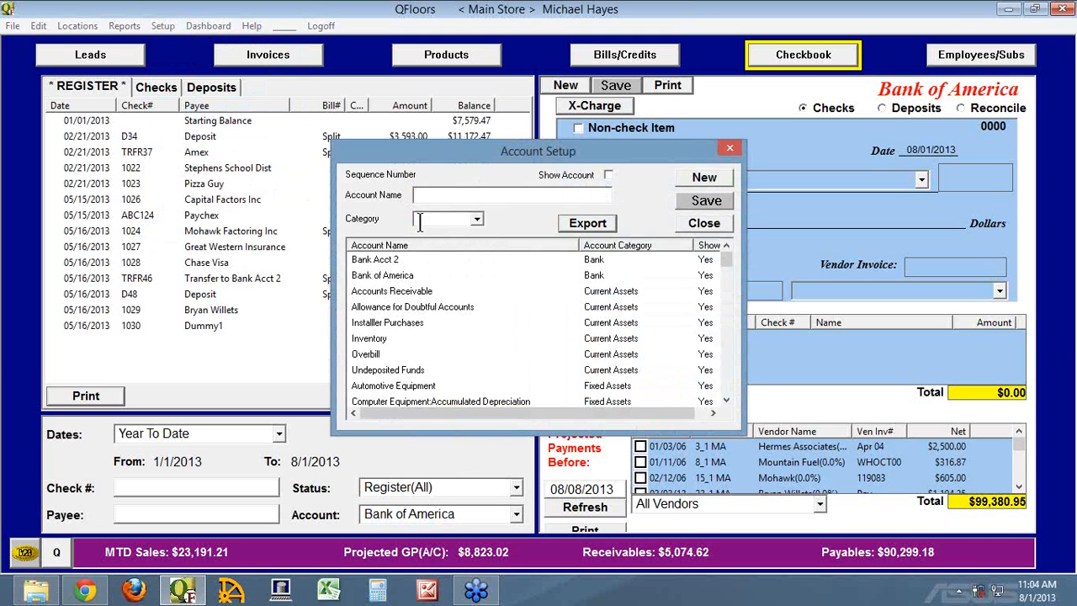
pyautogui.click(477, 220)
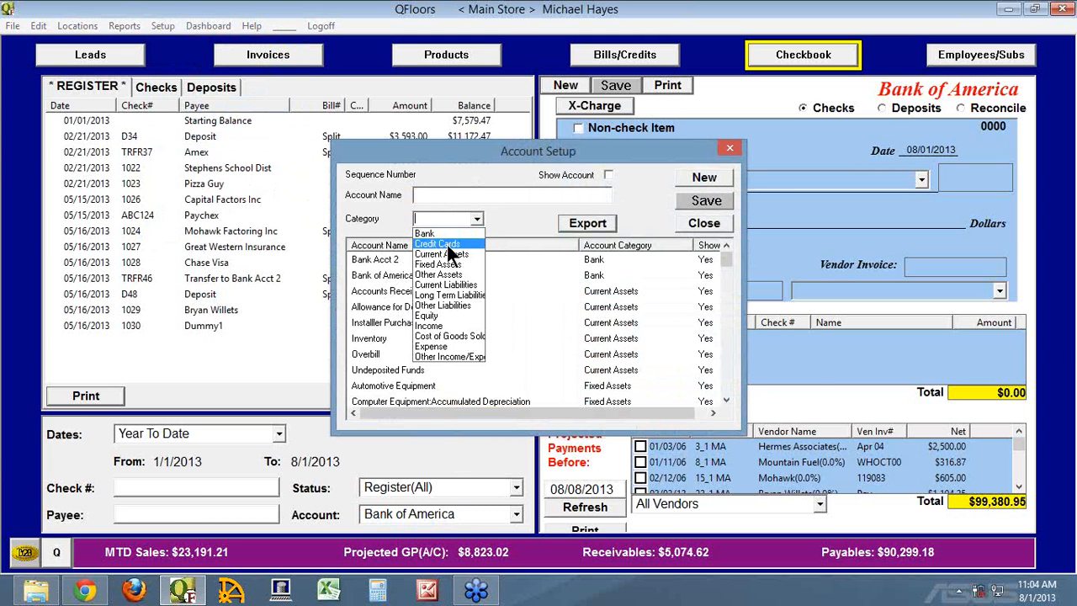
pyautogui.click(514, 221)
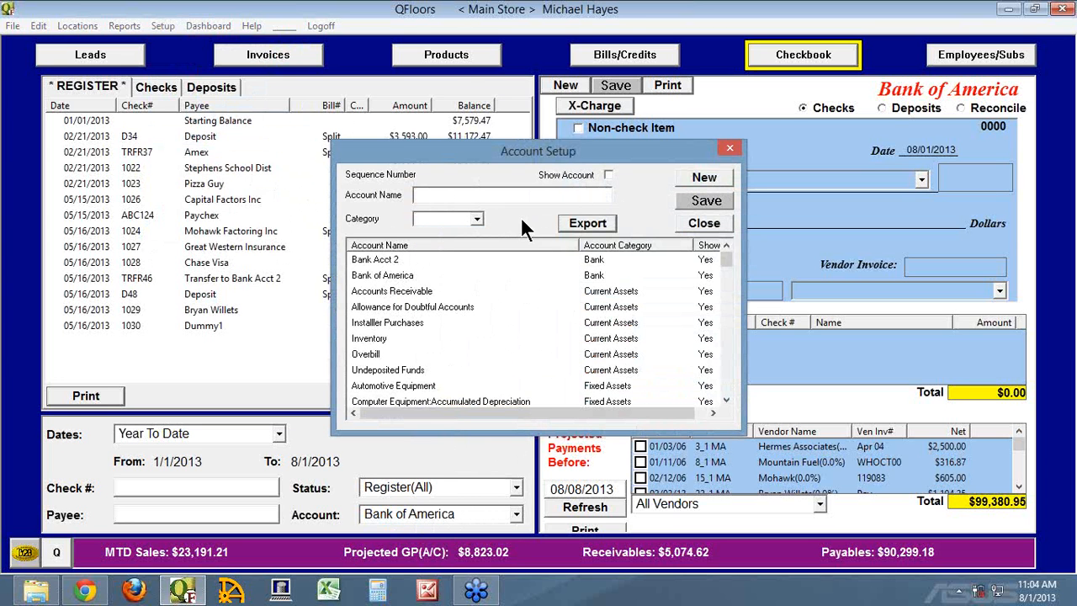
pyautogui.doubleClick(376, 259)
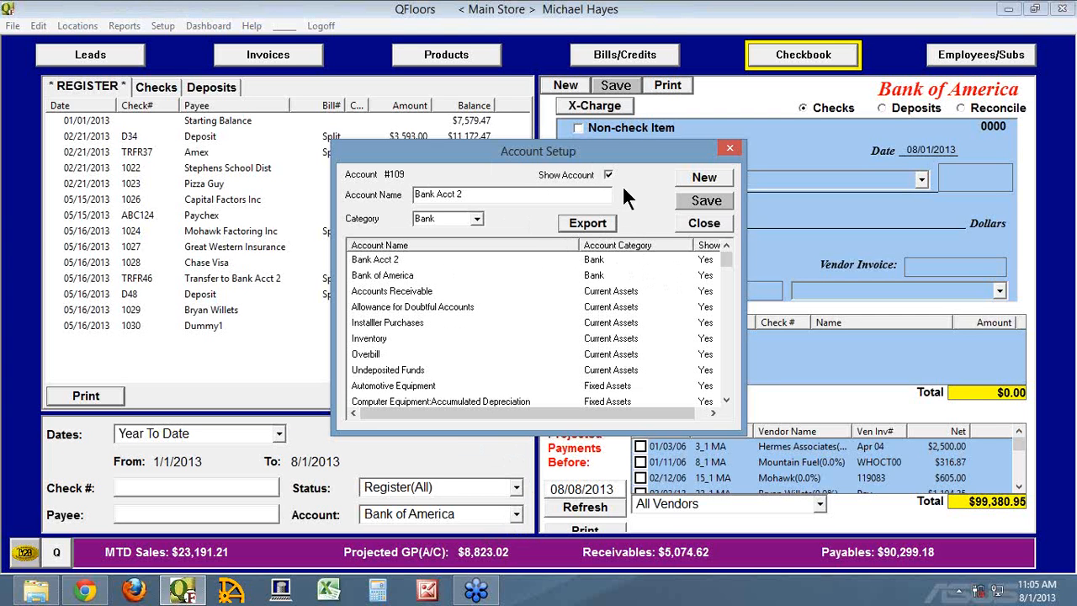
pyautogui.click(696, 222)
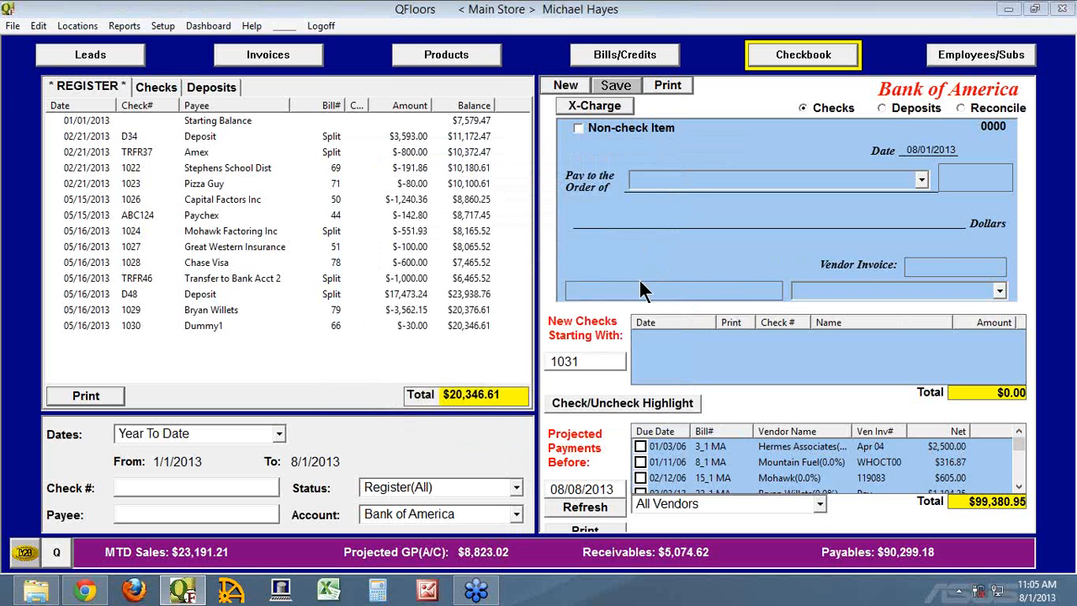
# Open Beaulieu bill 84 MA under Bills/Credits, examine its scheduled payment 1 and close the payments window.
pyautogui.click(617, 59)
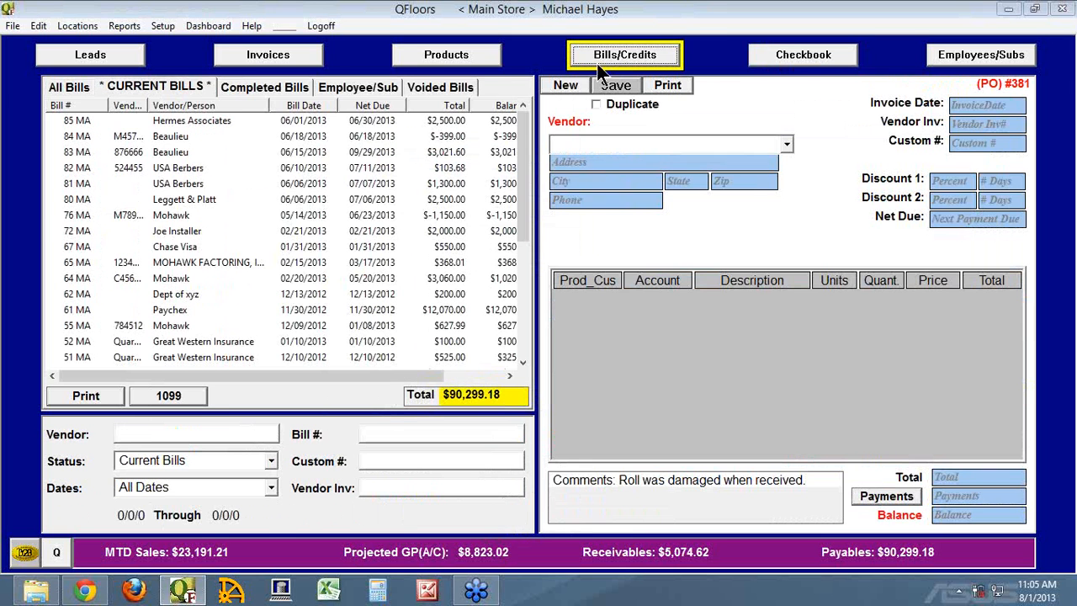
pyautogui.click(70, 139)
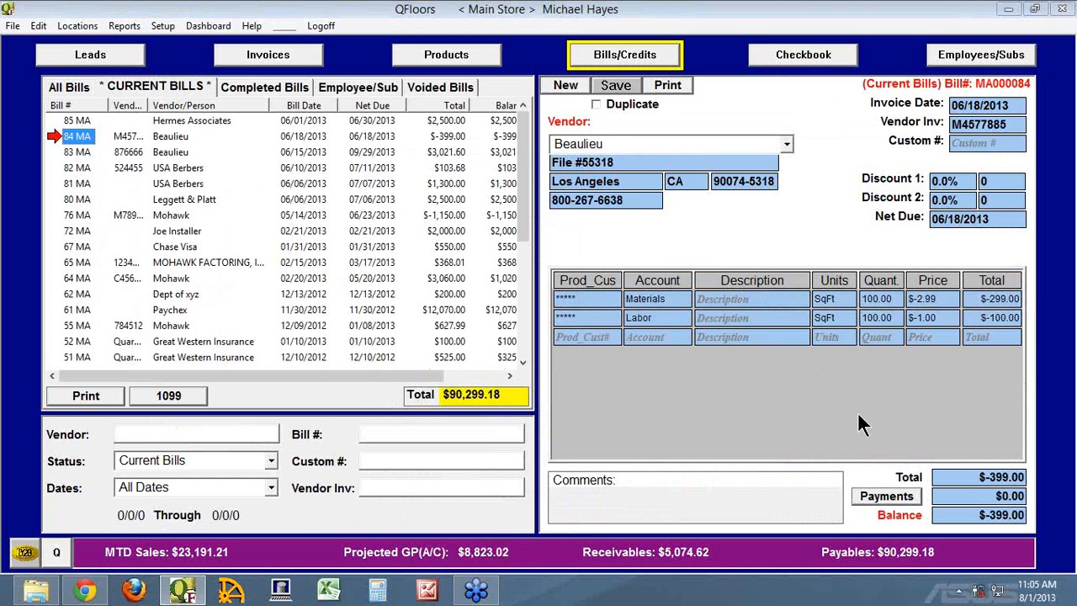
pyautogui.click(888, 496)
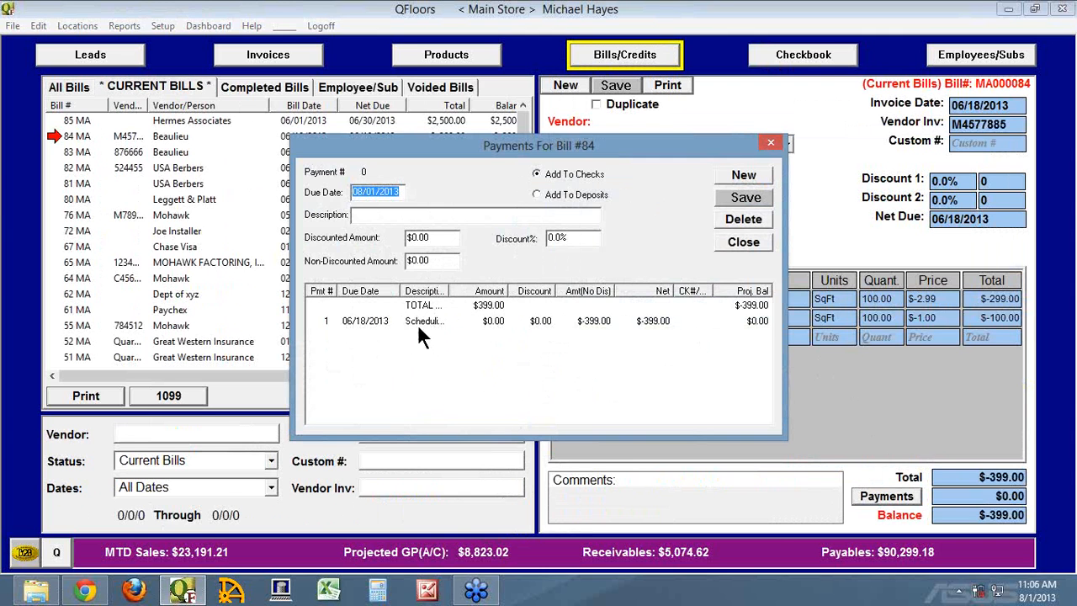
pyautogui.click(329, 320)
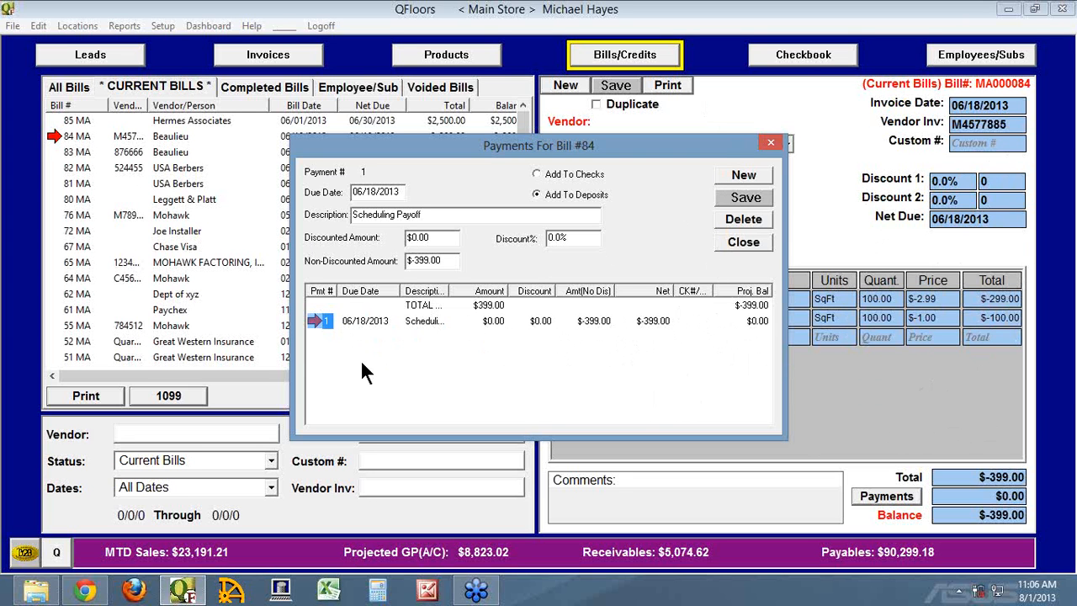
pyautogui.click(742, 242)
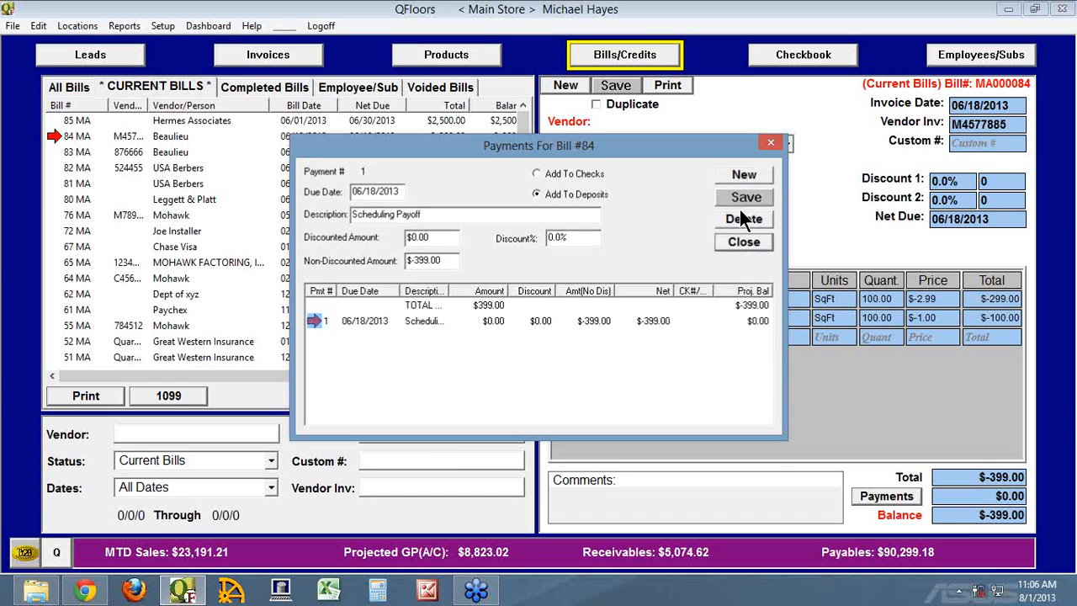
# Return to the Checkbook and sort the projected payments by bill number, finishing with a sort by vendor name.
pyautogui.click(803, 54)
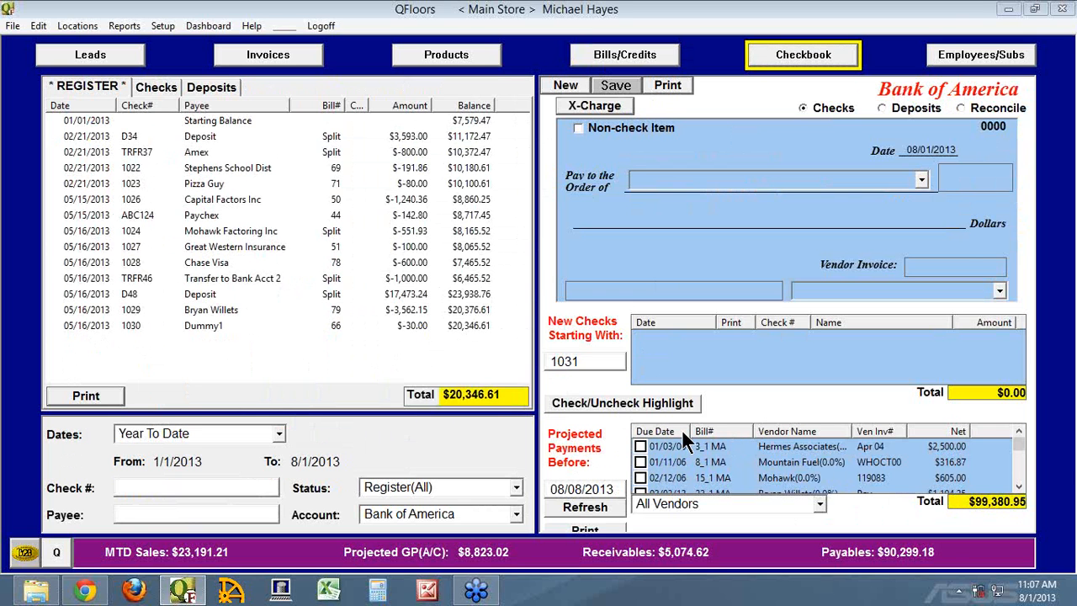
pyautogui.click(710, 431)
pyautogui.click(722, 427)
pyautogui.click(793, 429)
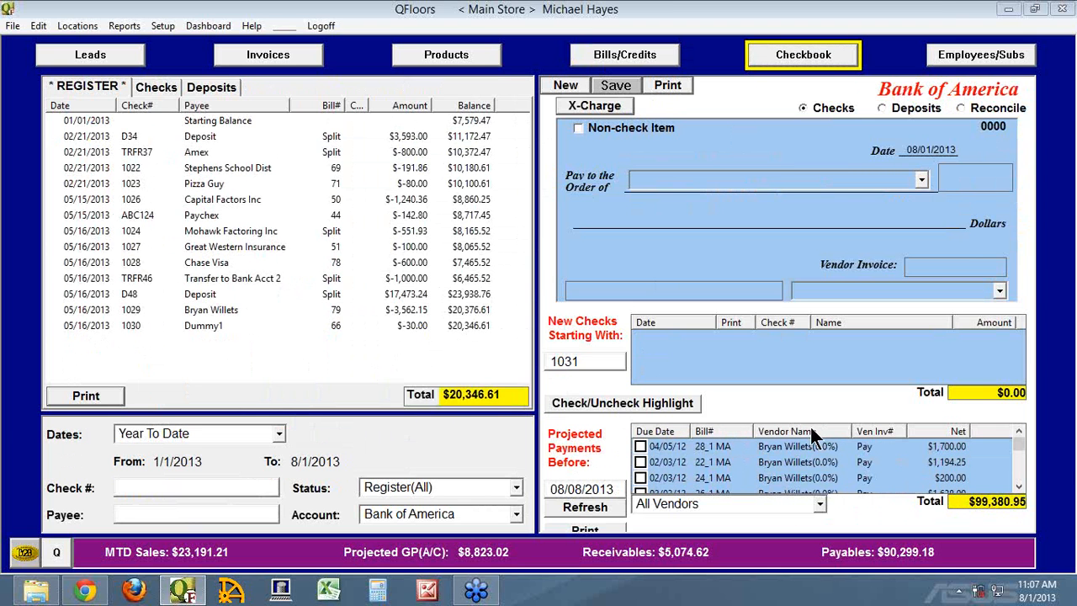
pyautogui.click(811, 431)
# Filter the projected payments to the vendor Beaulieu.
pyautogui.click(818, 502)
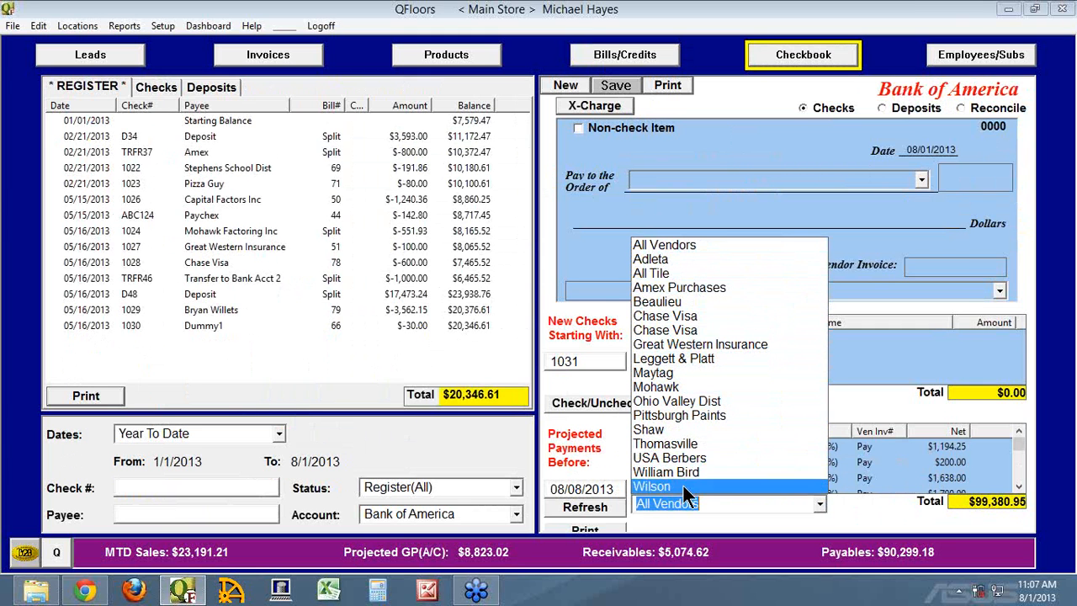
pyautogui.click(681, 302)
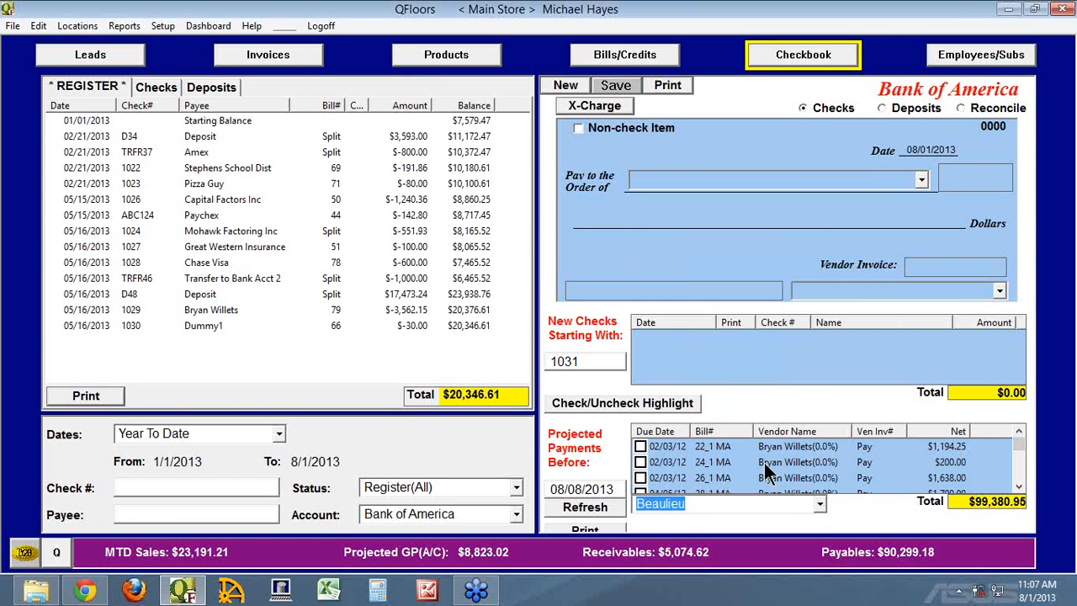
pyautogui.click(784, 503)
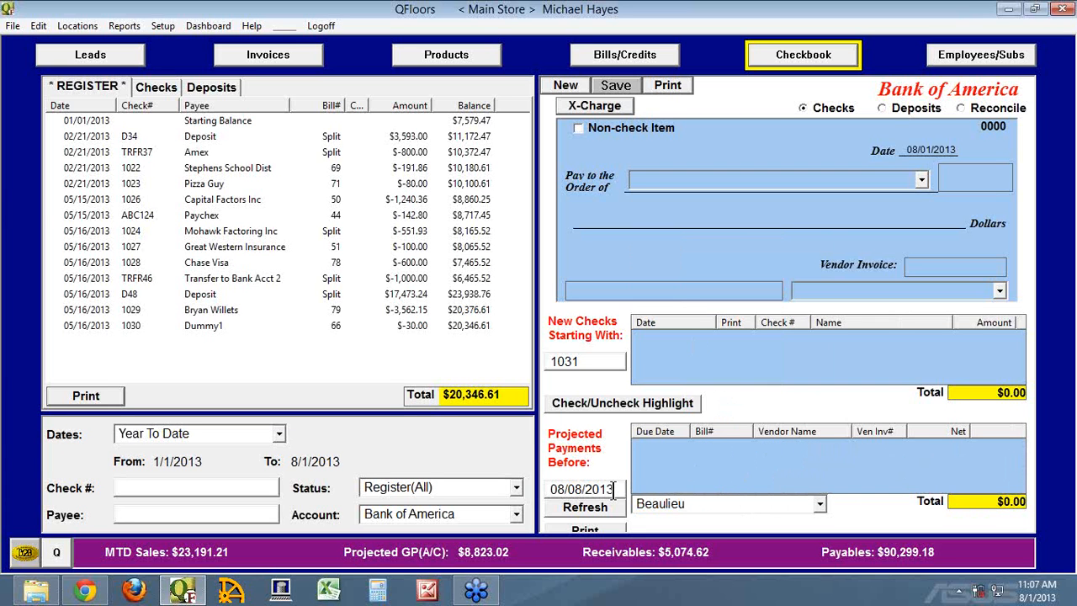
# Set the projected payments cut-off date to 08/08/2014 and refresh the list.
pyautogui.moveTo(619, 487)
pyautogui.mouseDown()
pyautogui.moveTo(541, 486)
pyautogui.moveTo(612, 490)
pyautogui.mouseUp()
pyautogui.moveTo(615, 488); pyautogui.dragTo(607, 488)
pyautogui.write('4')
pyautogui.press('Return')
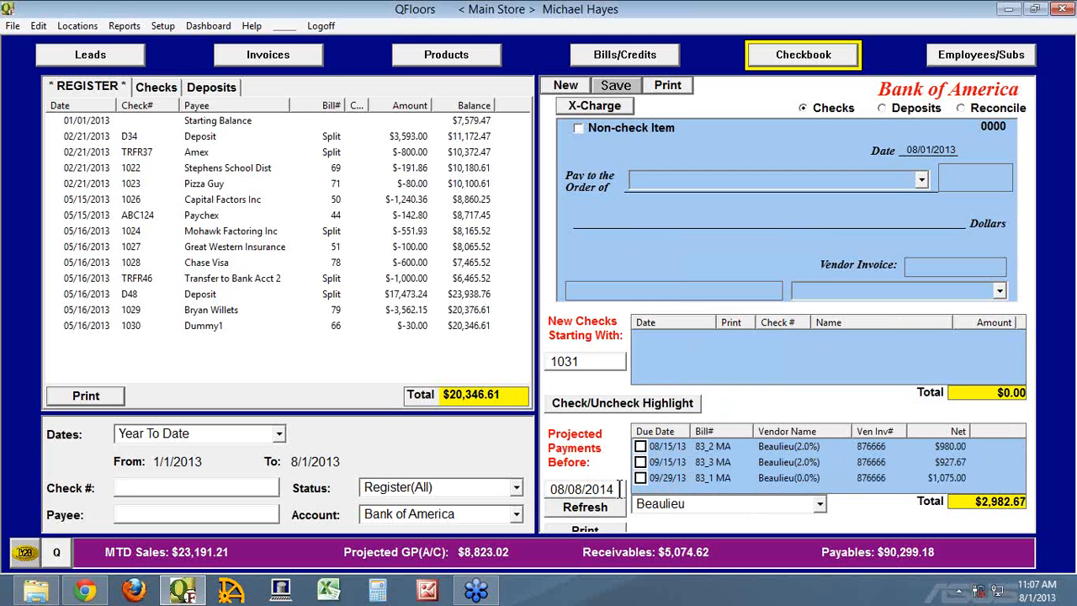
# Set the projected payments vendor filter to All Vendors.
pyautogui.moveTo(619, 489); pyautogui.dragTo(545, 488)
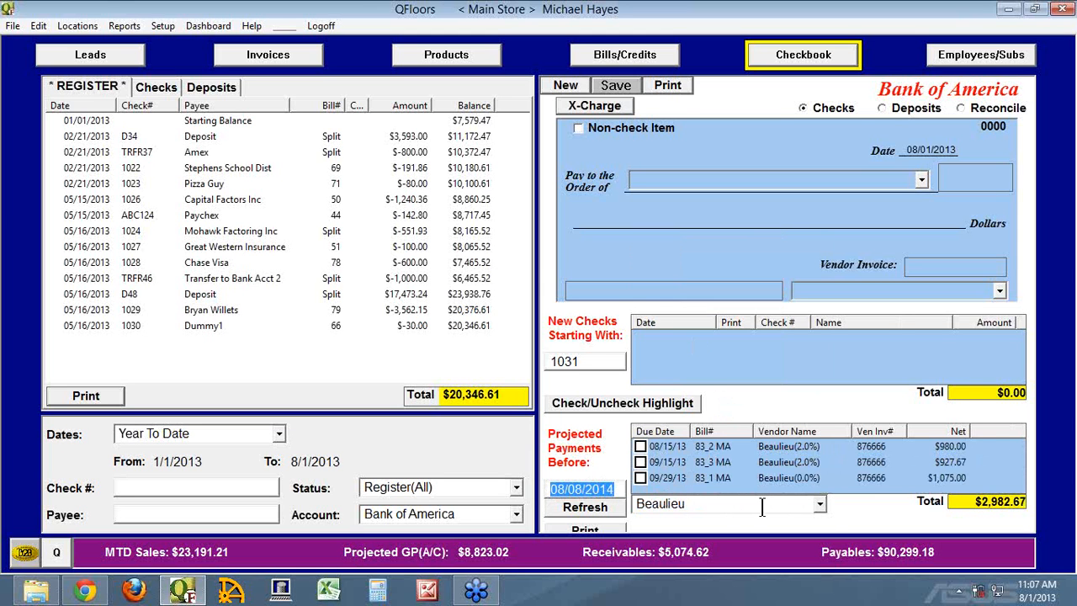
pyautogui.click(819, 504)
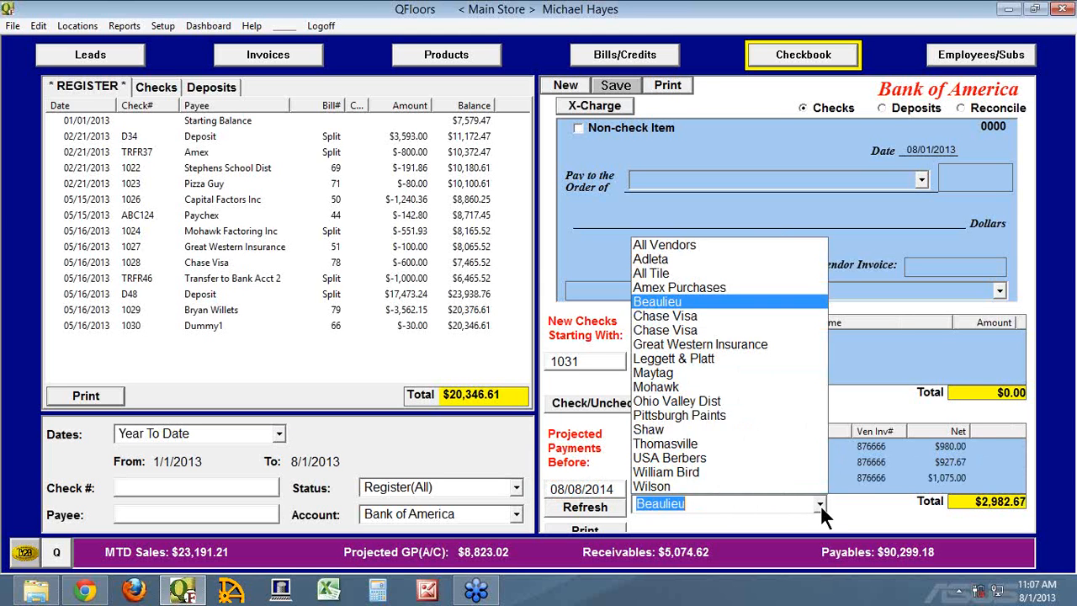
pyautogui.click(692, 244)
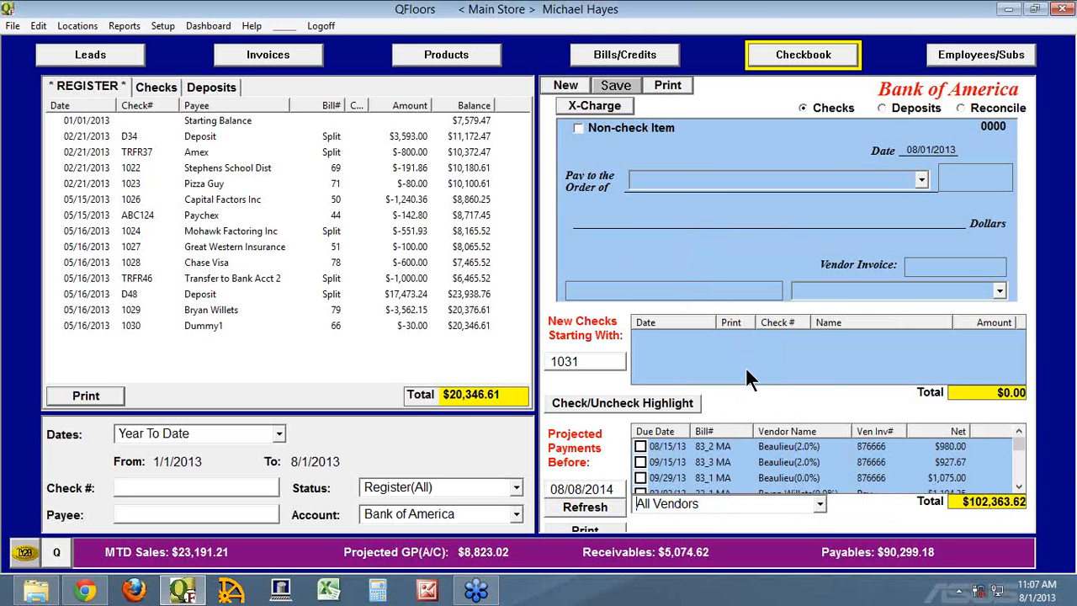
# Switch to the Deposits form and review the location filter options for items to deposit, keeping All Locations.
pyautogui.click(879, 106)
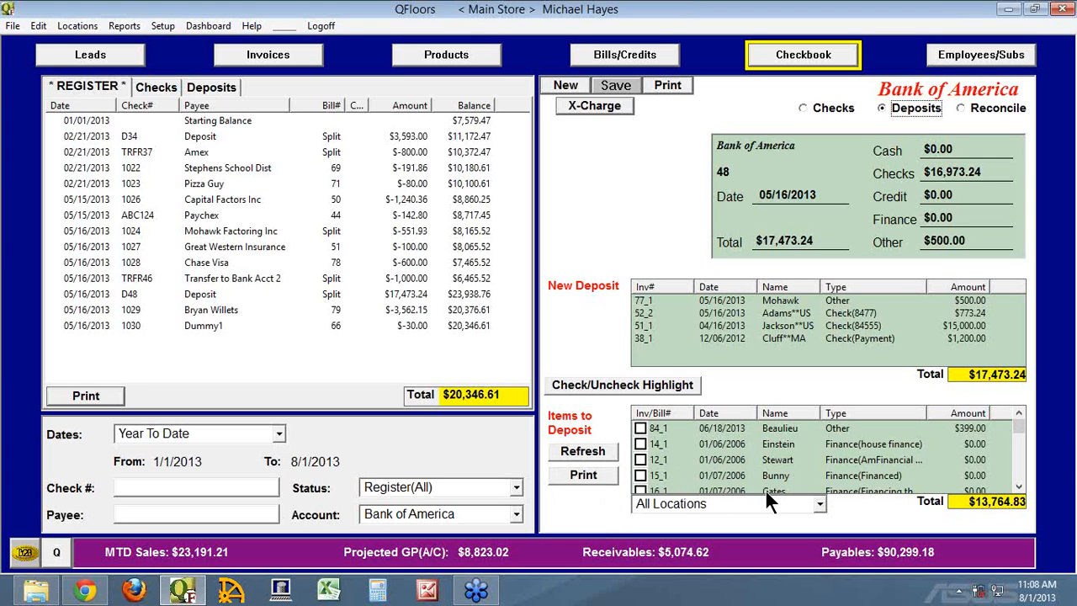
pyautogui.click(820, 504)
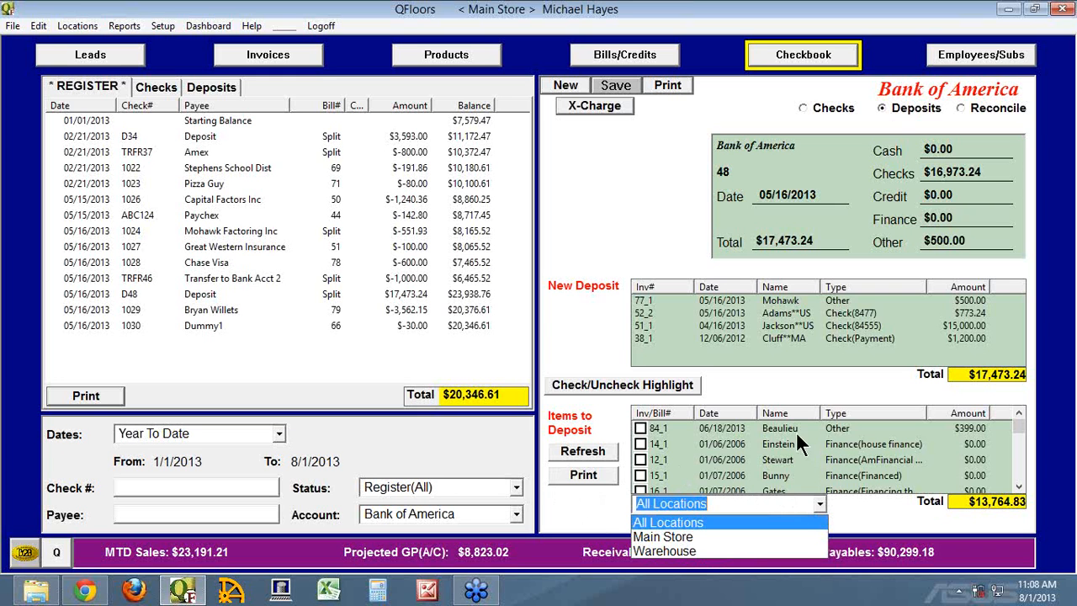
pyautogui.click(780, 446)
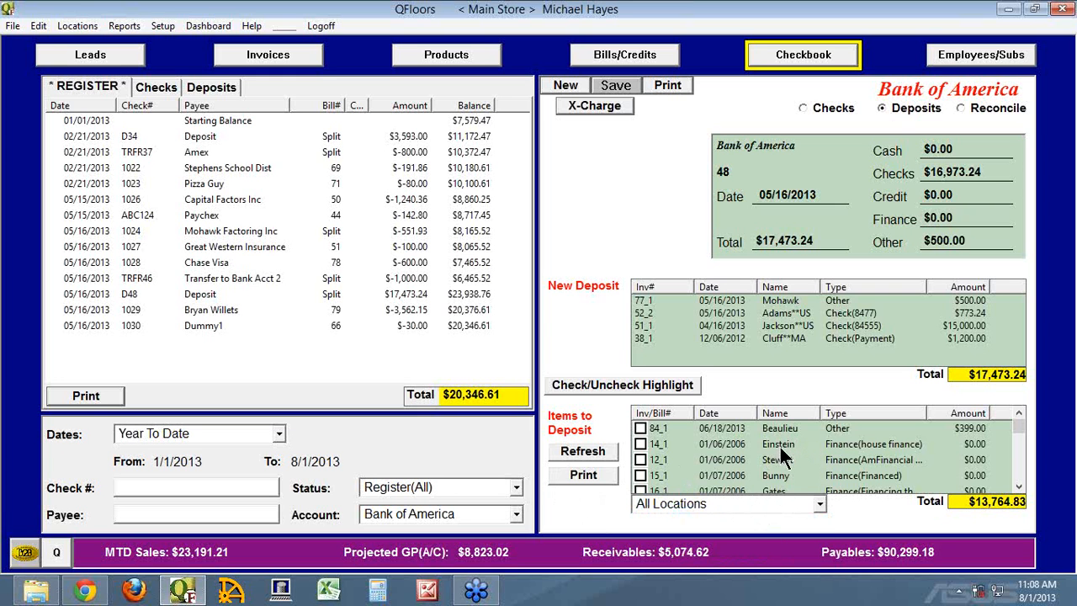
# Switch to the Invoices view and look at the payments window of the displayed customer invoice, closing it without adding a payment.
pyautogui.click(312, 55)
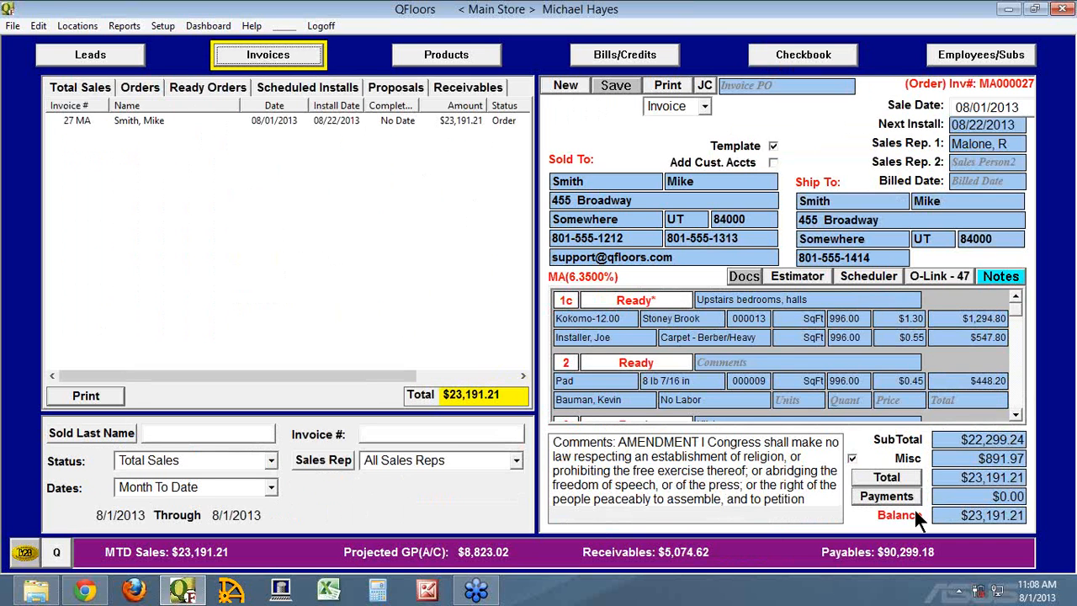
pyautogui.click(888, 483)
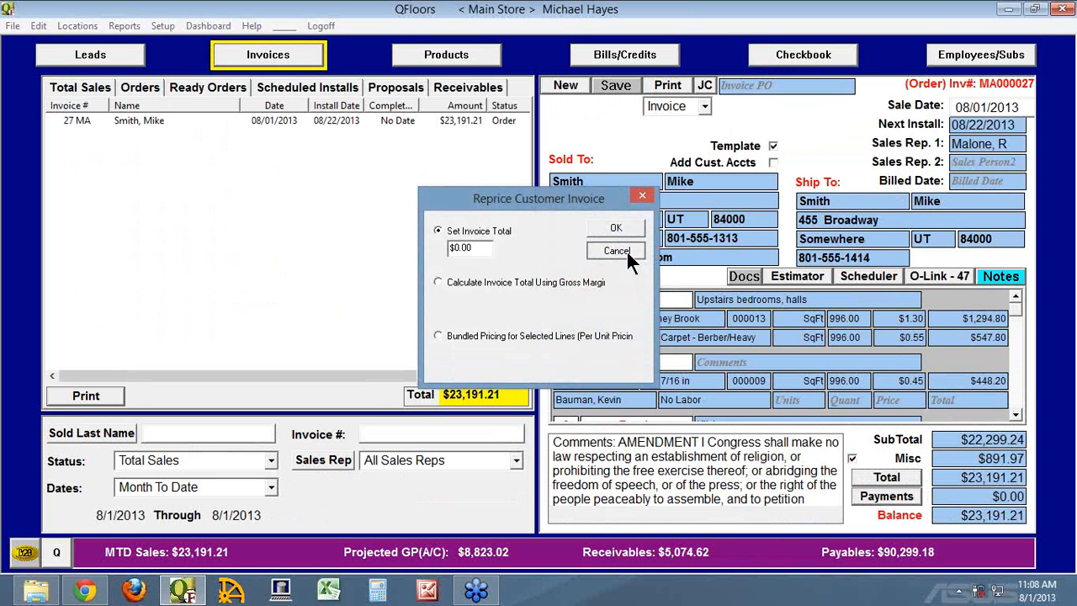
pyautogui.click(616, 250)
pyautogui.click(887, 496)
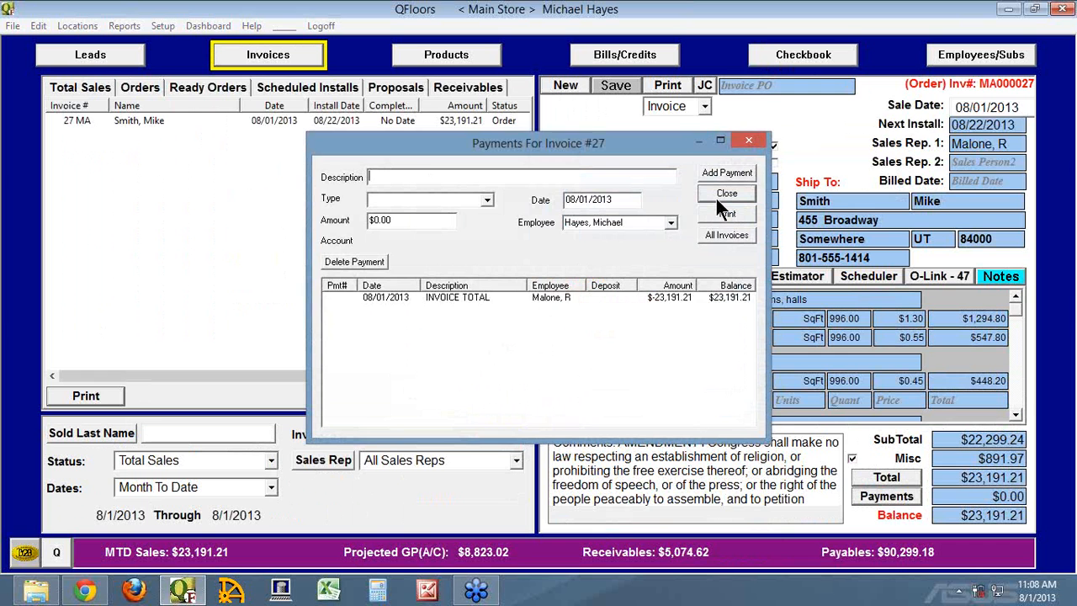
pyautogui.click(716, 197)
# Return to the Checkbook deposits form and review the location choices for items to deposit, leaving All Locations selected.
pyautogui.click(802, 55)
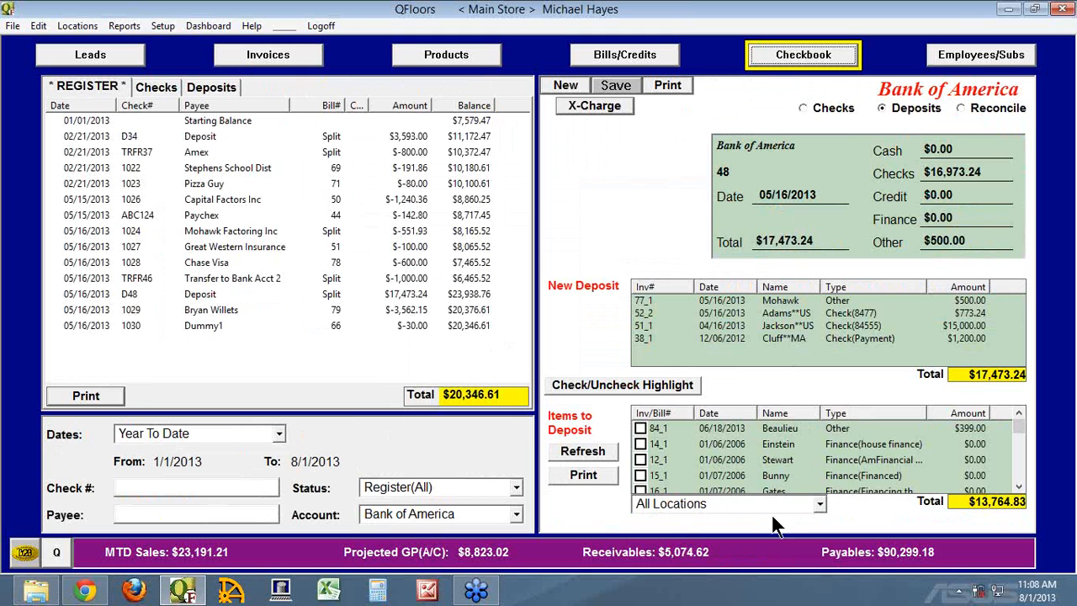
pyautogui.click(818, 504)
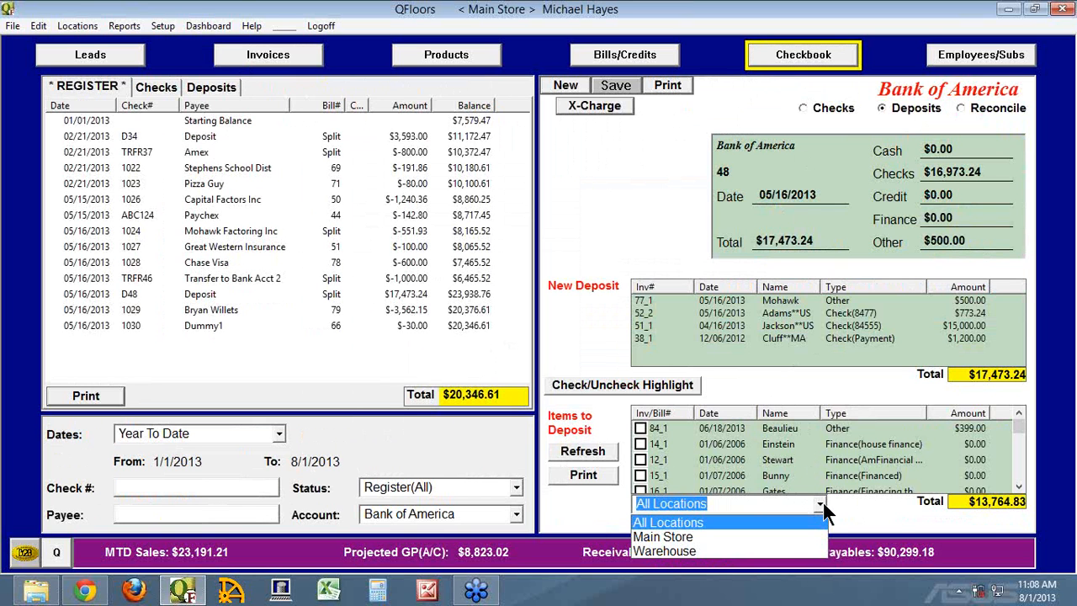
pyautogui.click(870, 516)
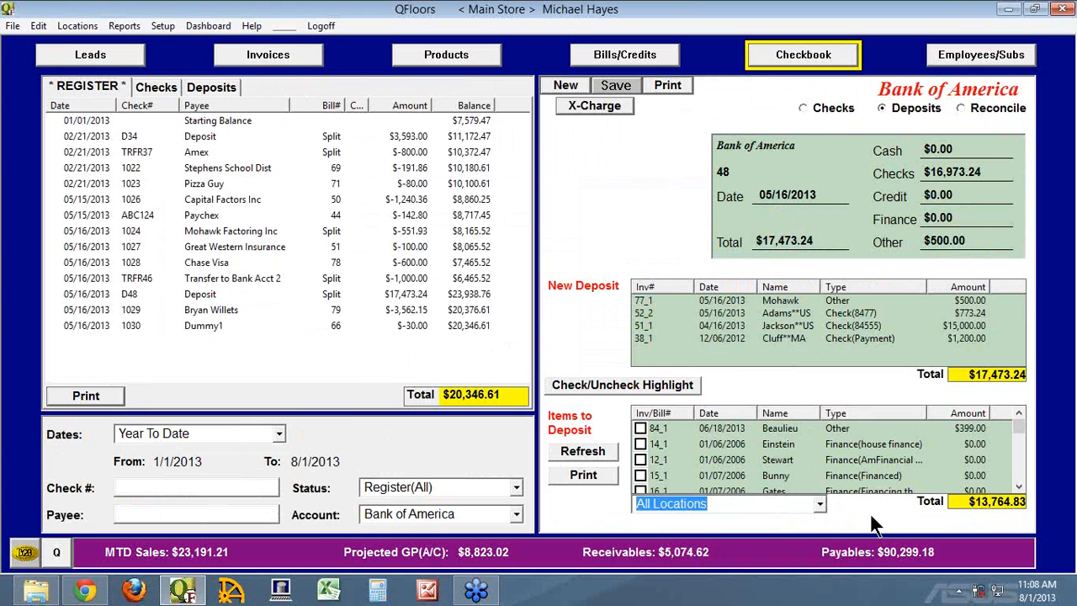
# Switch to the Checks form and mark Beaulieu bills 83_2 MA and 83_3 MA in the projected payments for payment.
pyautogui.click(811, 107)
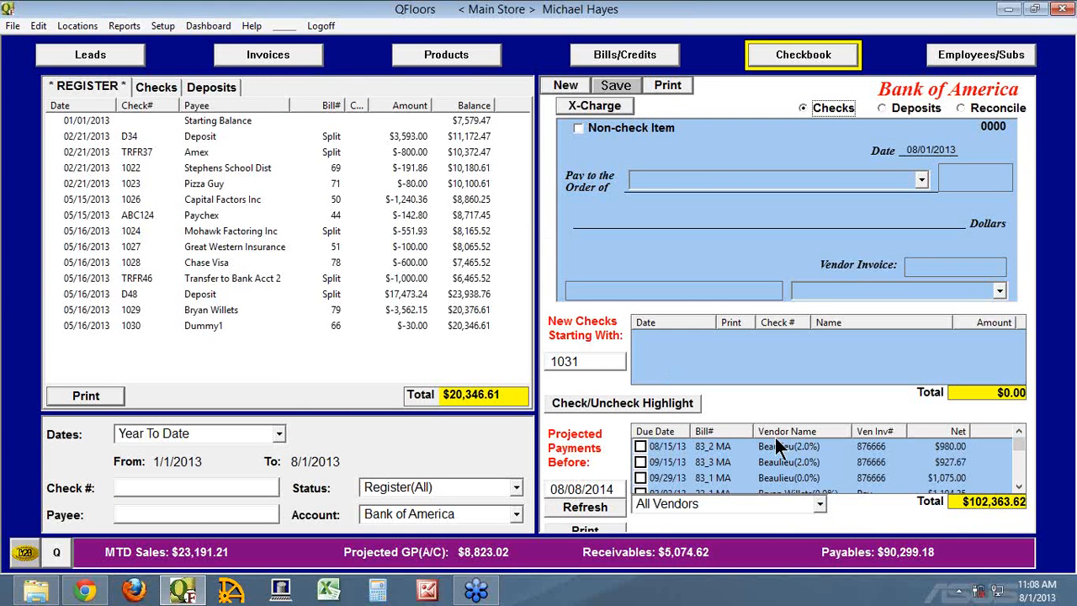
pyautogui.click(641, 447)
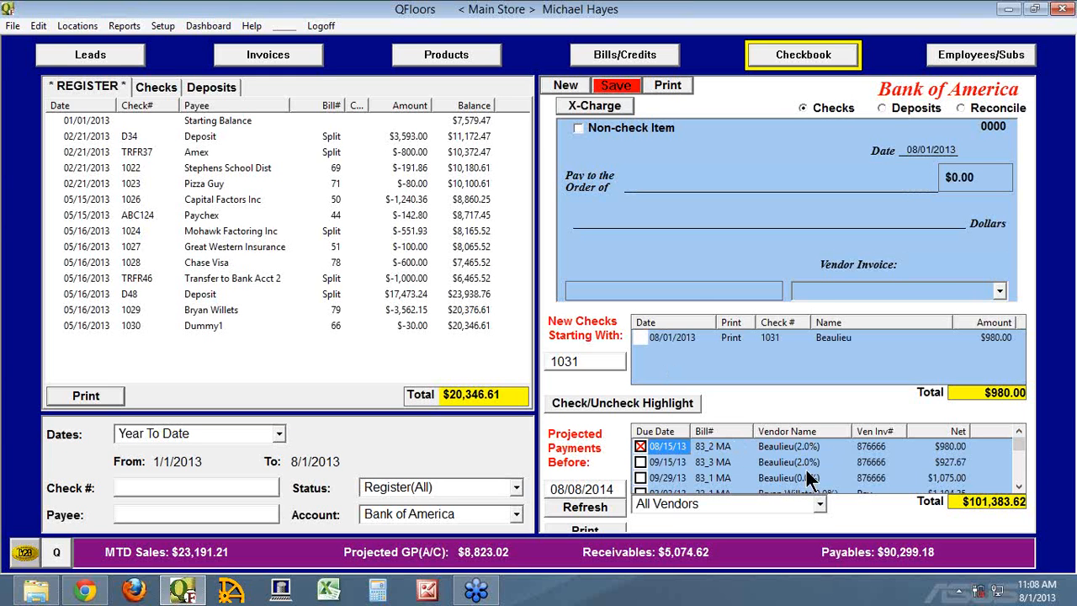
pyautogui.click(640, 462)
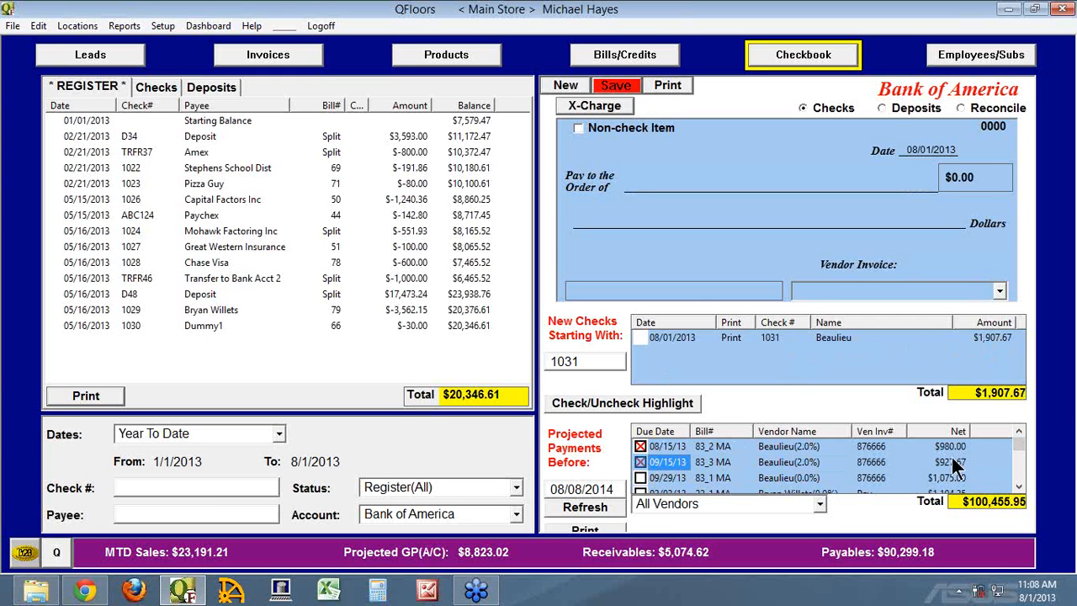
# Mark bill 28_1 MA, Chase Visa bill 45_1 MA and Dept of xyz bill 62_1 MA for payment.
pyautogui.scroll(-3, 1016, 480)
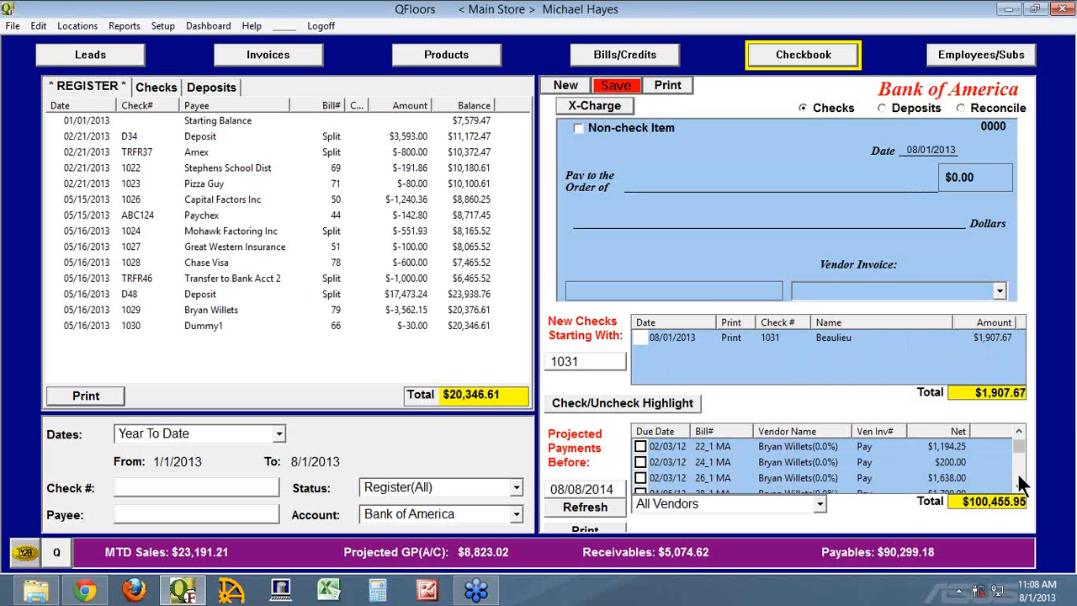
pyautogui.click(656, 446)
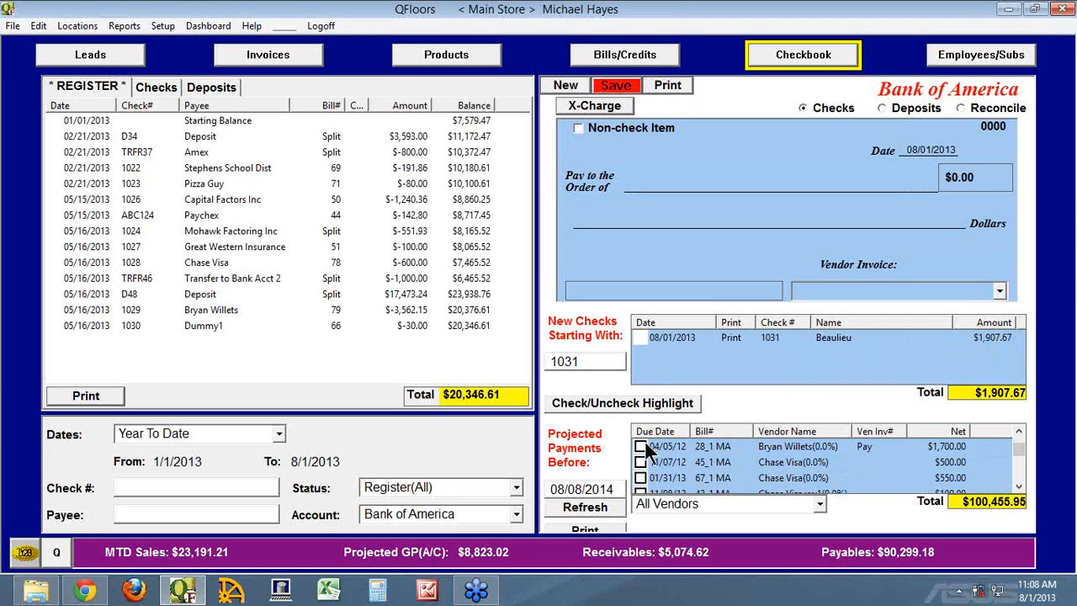
pyautogui.click(641, 462)
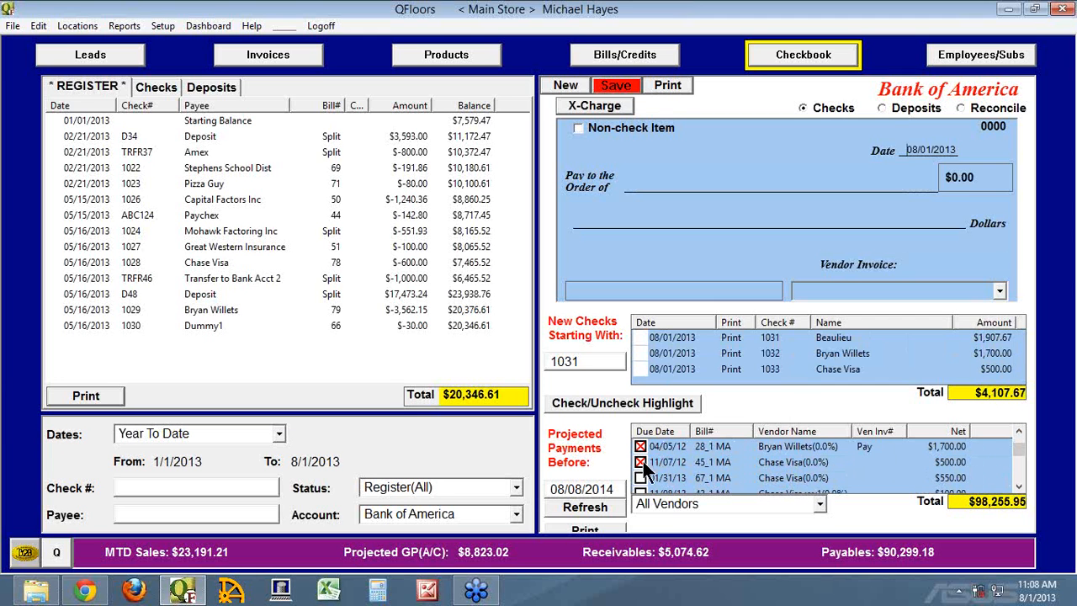
pyautogui.scroll(-2, 681, 471)
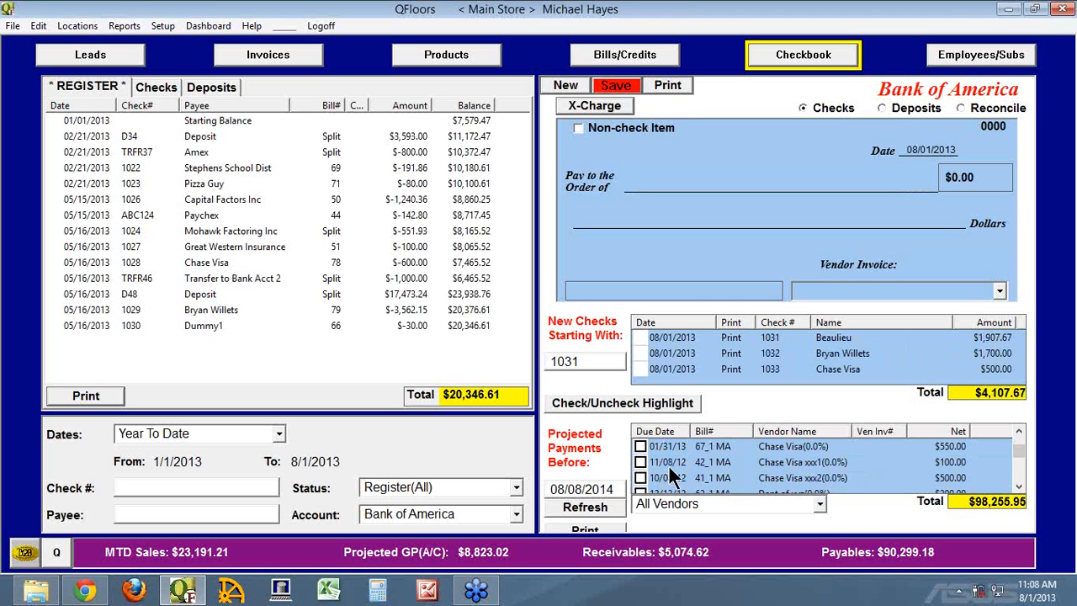
pyautogui.scroll(-2, 671, 472)
pyautogui.click(641, 461)
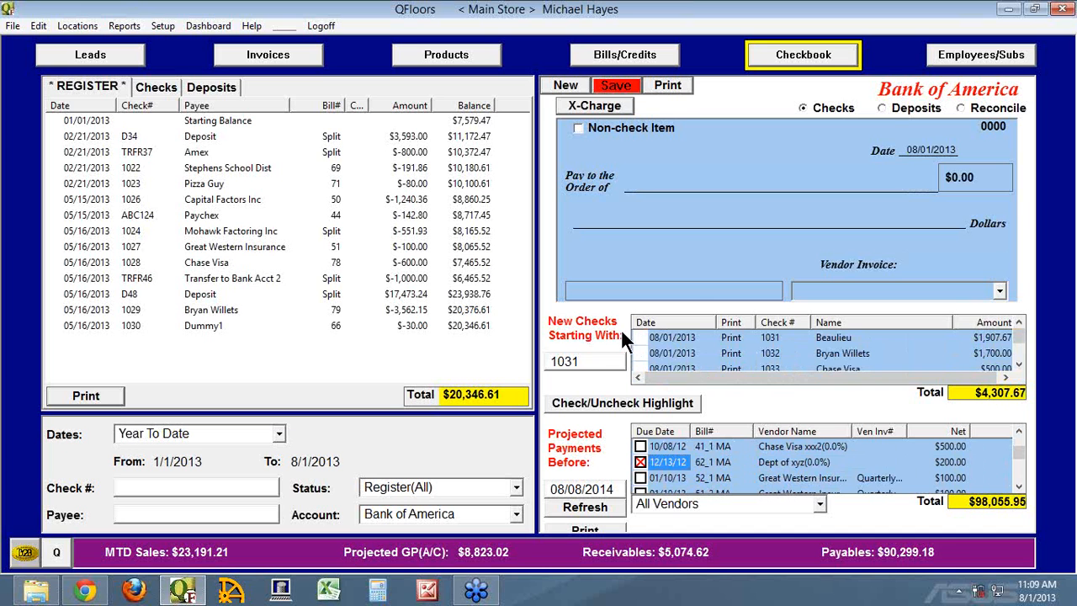
pyautogui.click(583, 362)
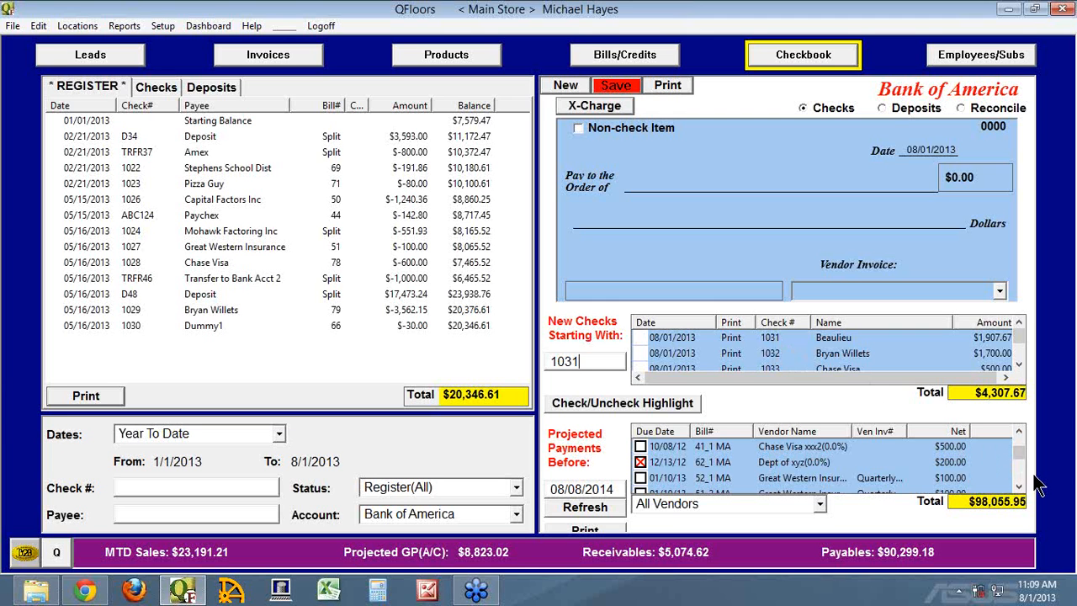
# Look through the projected payments and sort them by net amount, with the credits first.
pyautogui.scroll(-3, 1015, 471)
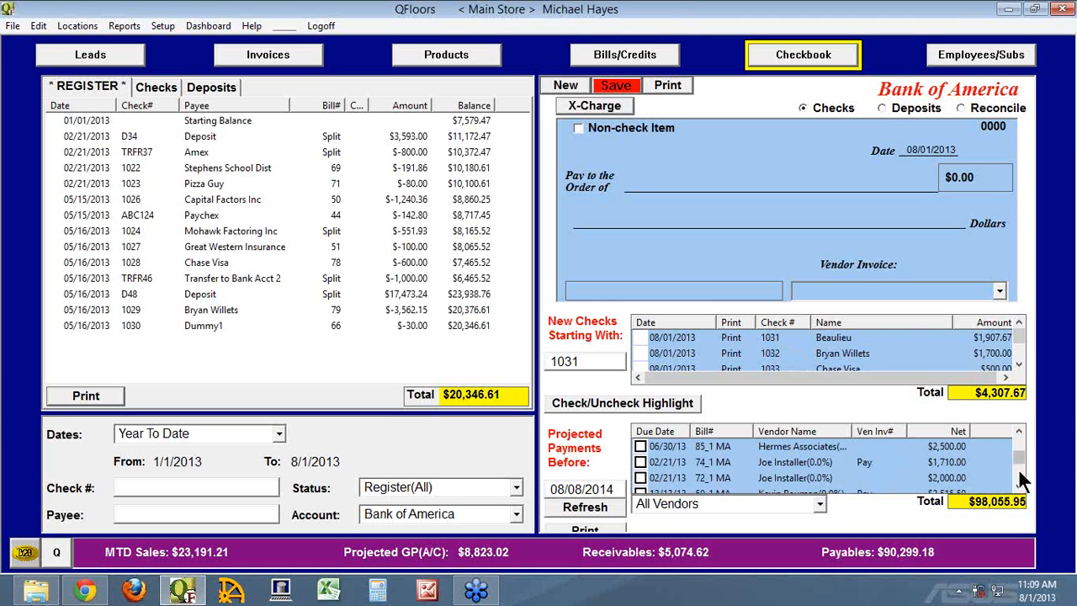
pyautogui.scroll(-3, 1019, 461)
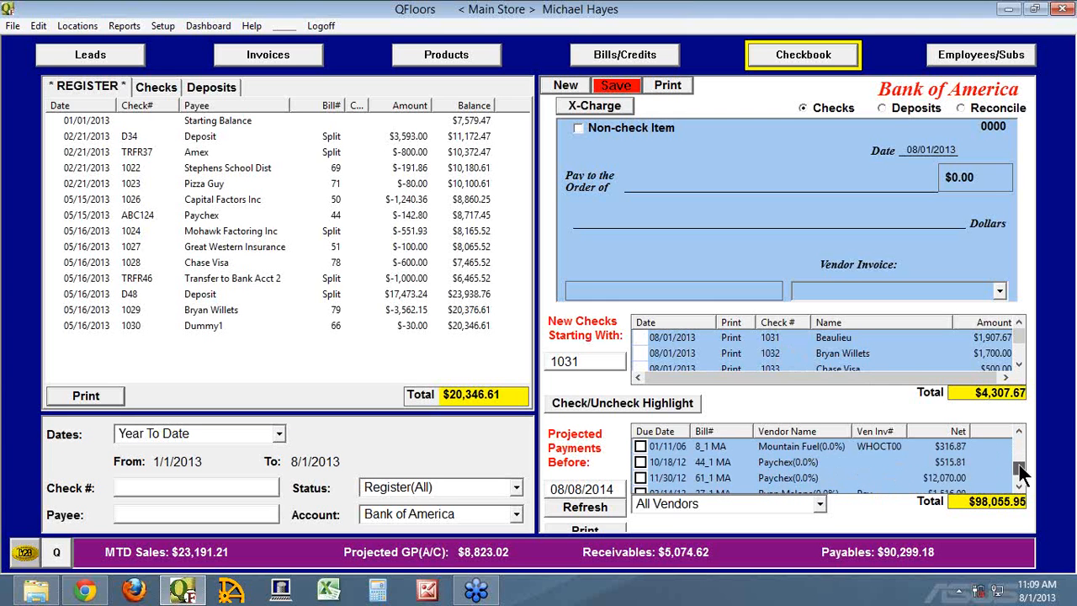
pyautogui.click(955, 430)
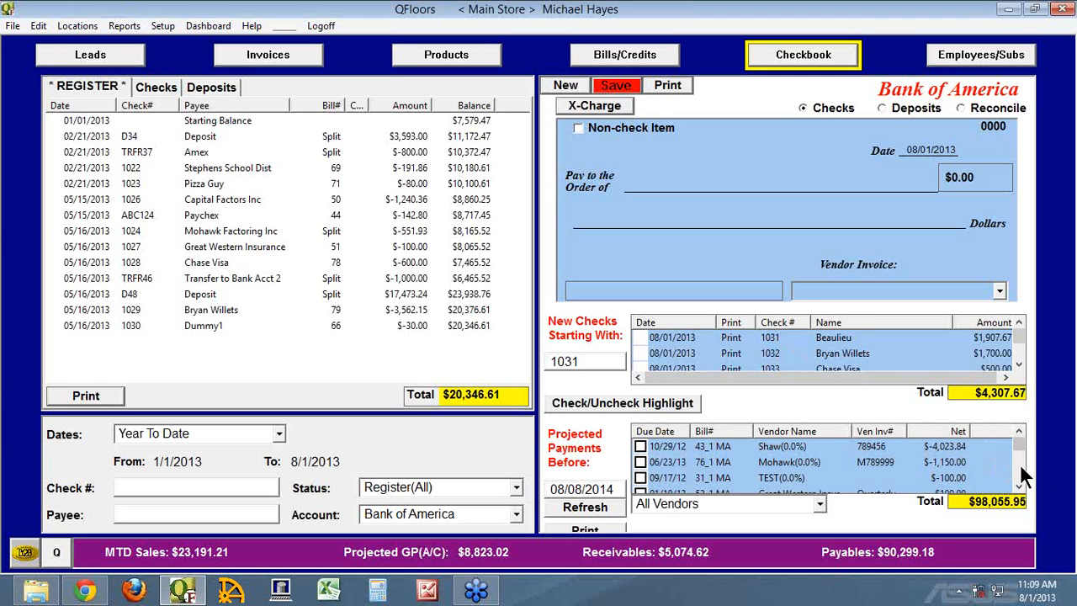
# Filter the projected payments to the vendor Shaw.
pyautogui.click(762, 502)
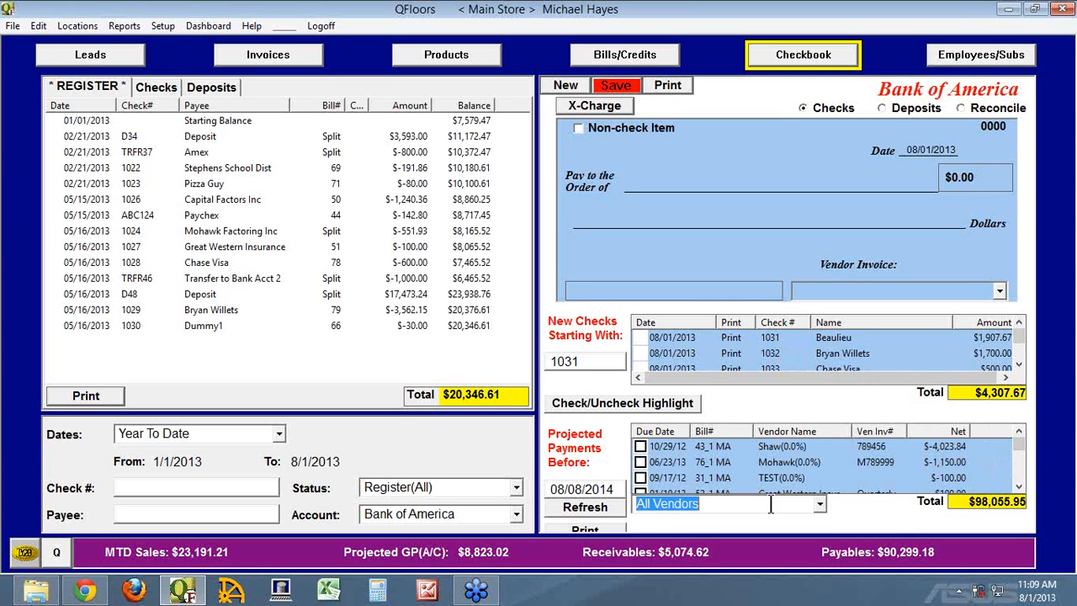
pyautogui.write('Shaw')
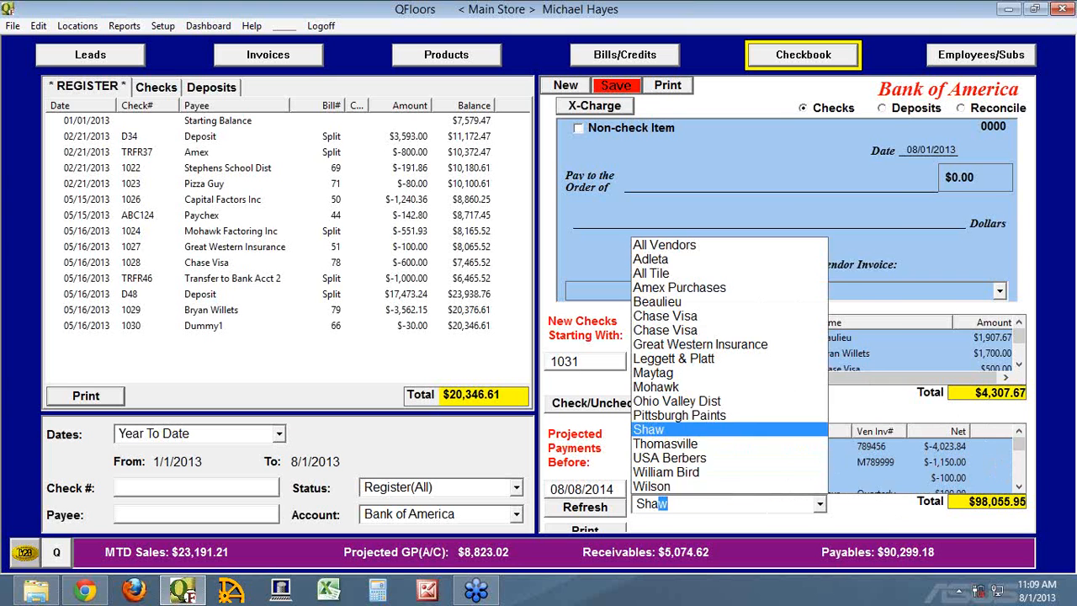
pyautogui.press('Return')
# Change the projected payments vendor filter to Mohawk.
pyautogui.click(691, 502)
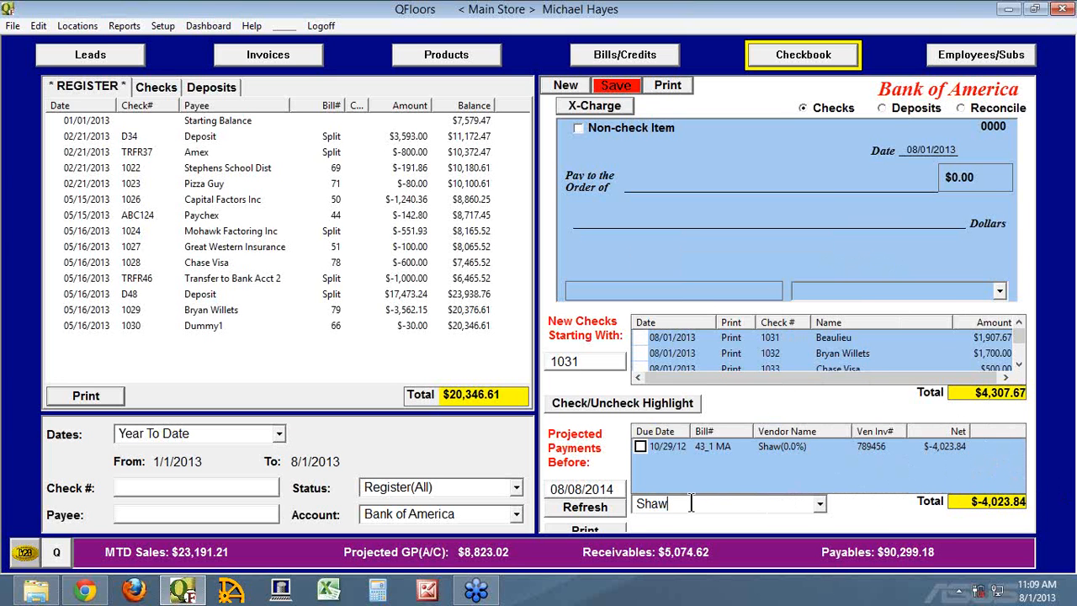
pyautogui.press('BackSpace')
pyautogui.press('BackSpace')
pyautogui.press('BackSpace')
pyautogui.press('BackSpace')
pyautogui.write('Mo')
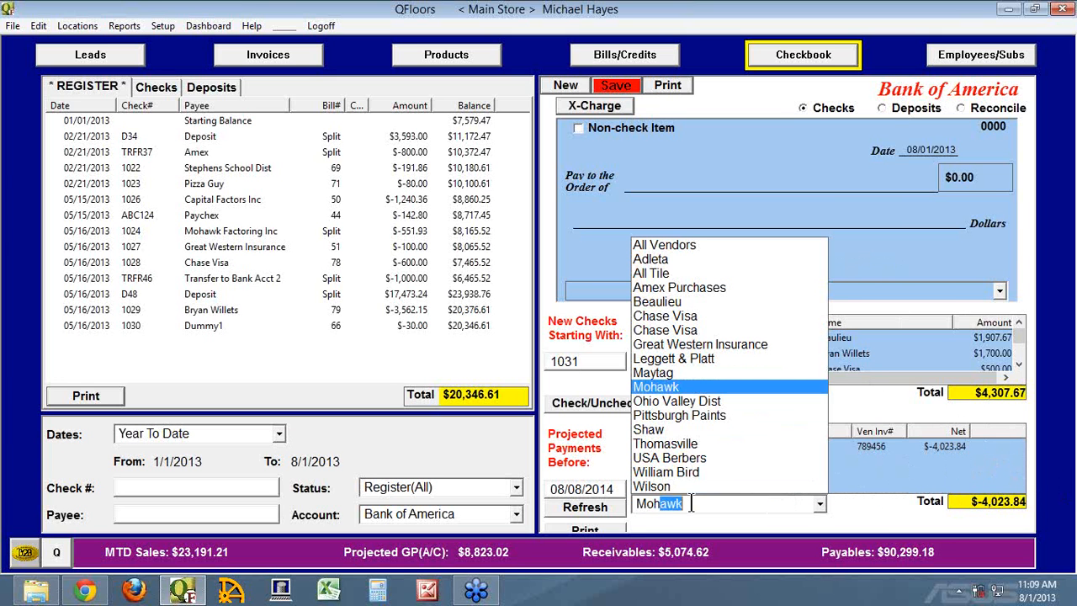
pyautogui.press('Return')
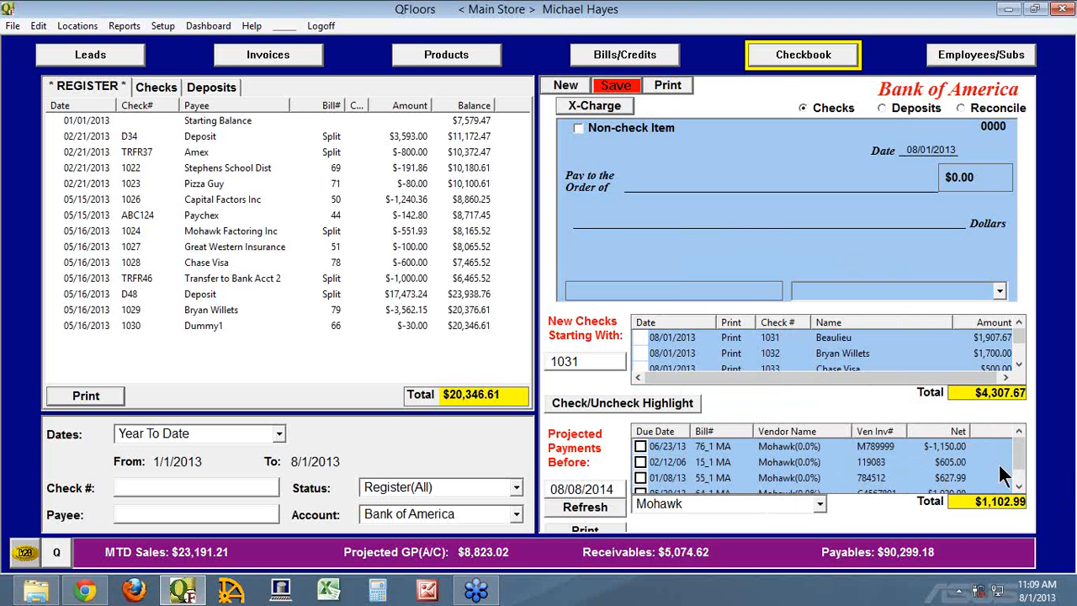
# Mark Mohawk bills 64_1 MA, 55_1 MA and 15_1 MA for payment.
pyautogui.click(1018, 486)
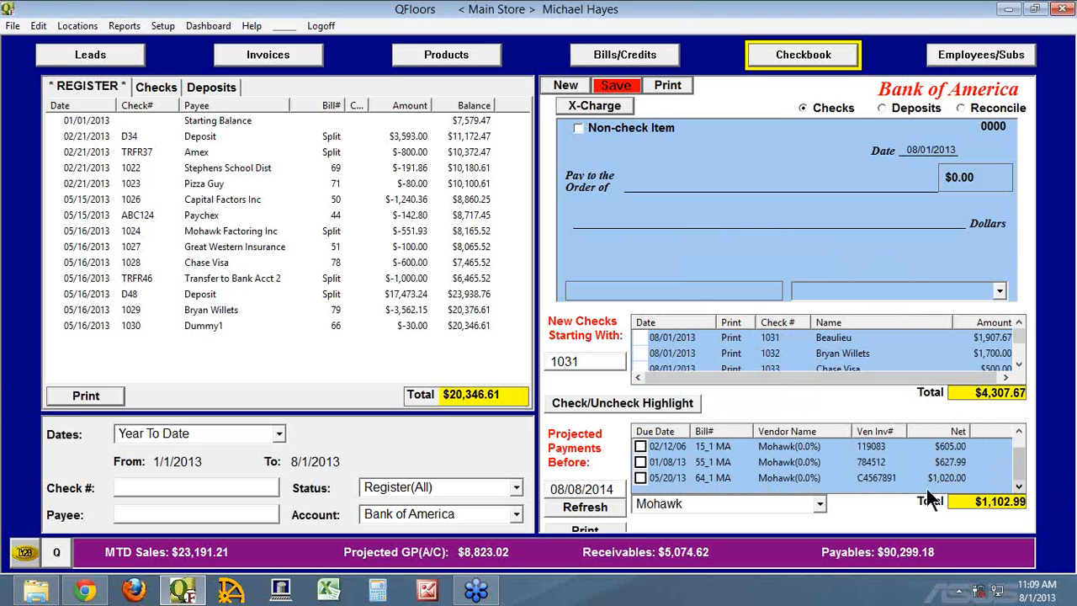
pyautogui.click(640, 477)
pyautogui.click(641, 462)
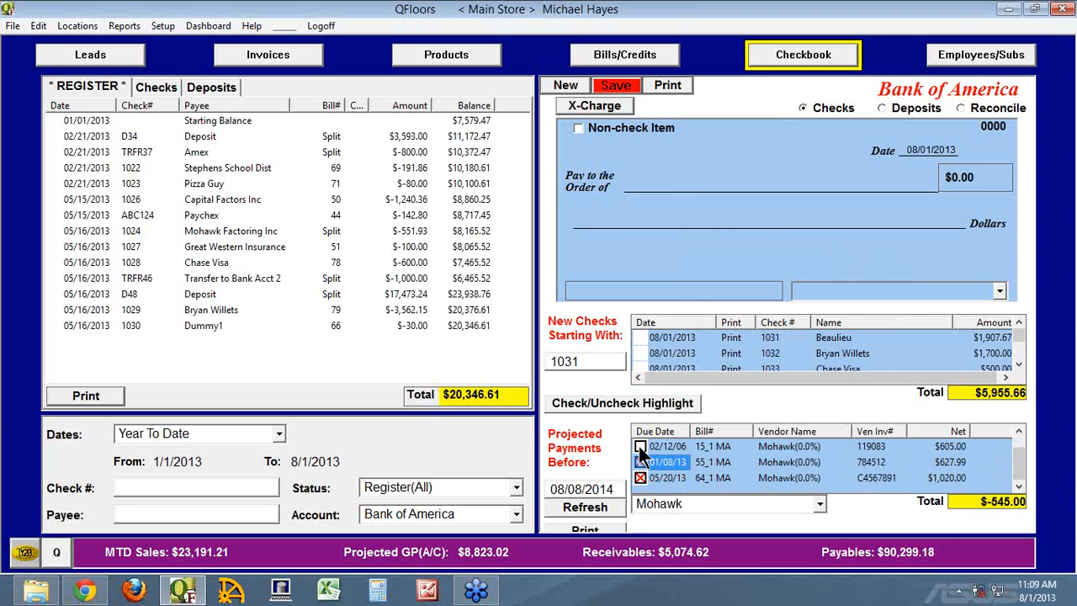
pyautogui.click(640, 447)
# Review the Mohawk Factoring Inc check in the new checks list and apply Mohawk credit 76_1 MA to it.
pyautogui.click(1017, 350)
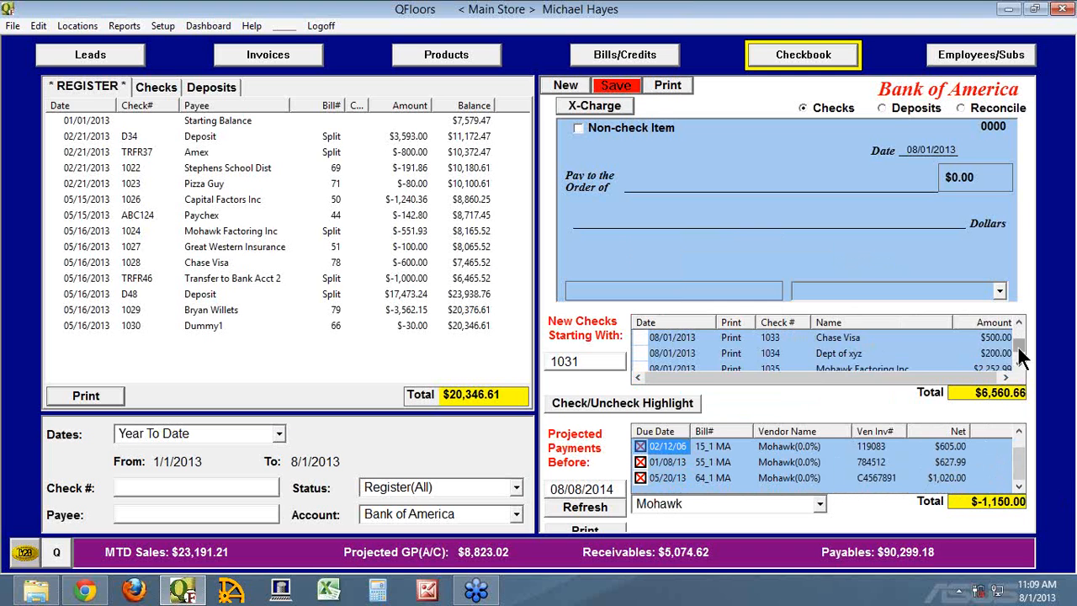
pyautogui.click(1017, 349)
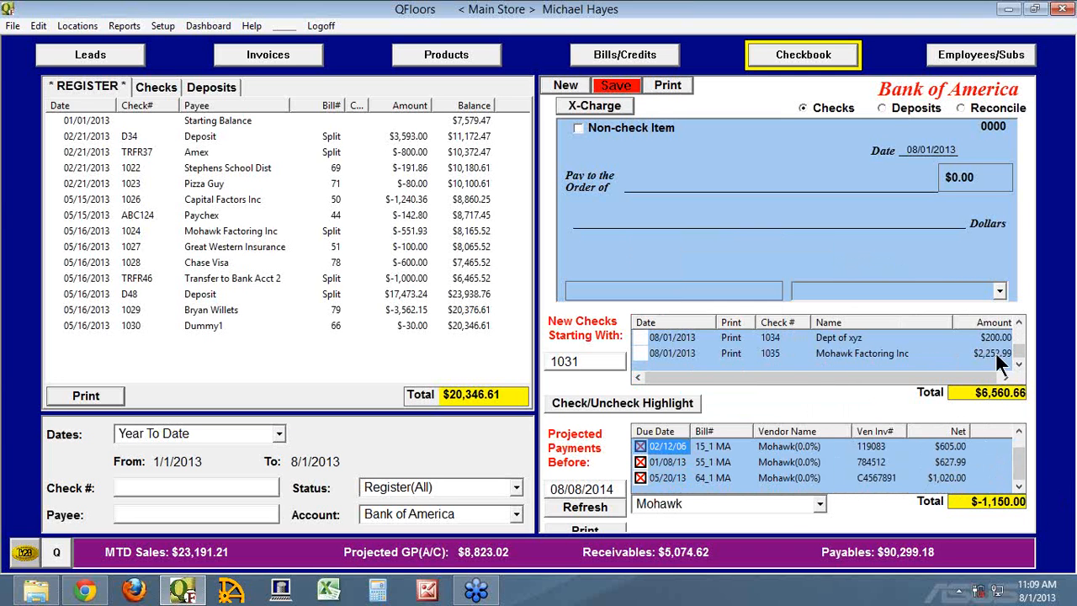
pyautogui.click(1019, 431)
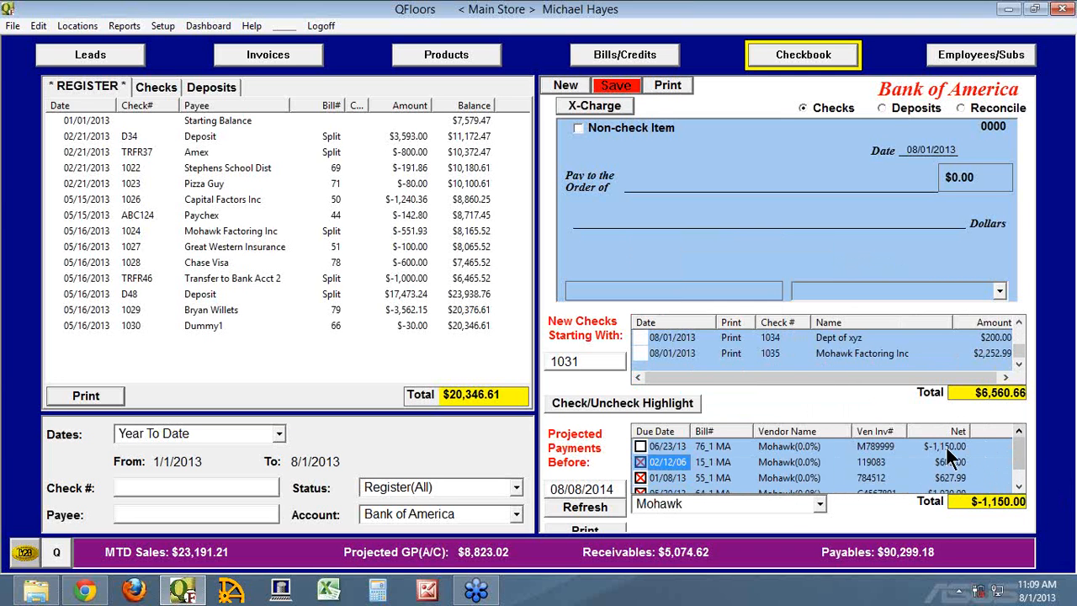
pyautogui.click(640, 447)
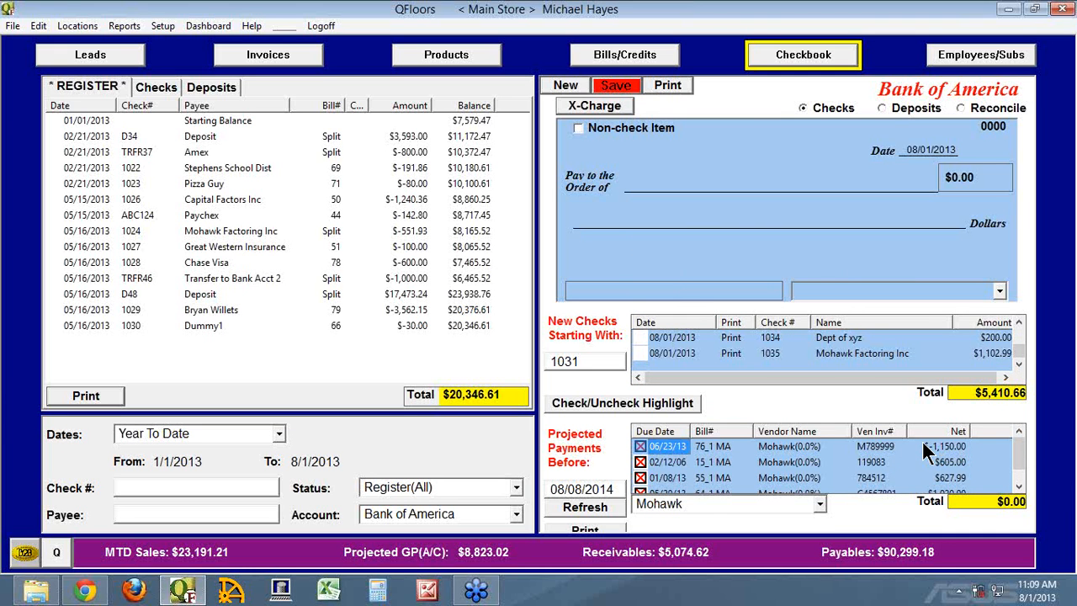
# Reset the projected payments vendor filter to All Vendors.
pyautogui.click(713, 503)
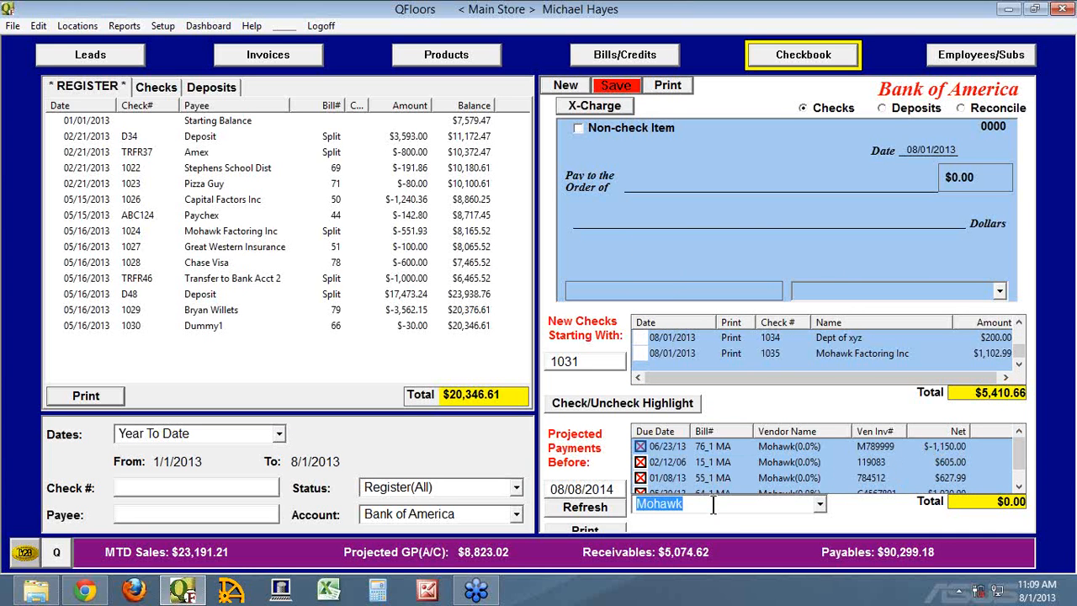
pyautogui.write('All Vendors')
pyautogui.press('Return')
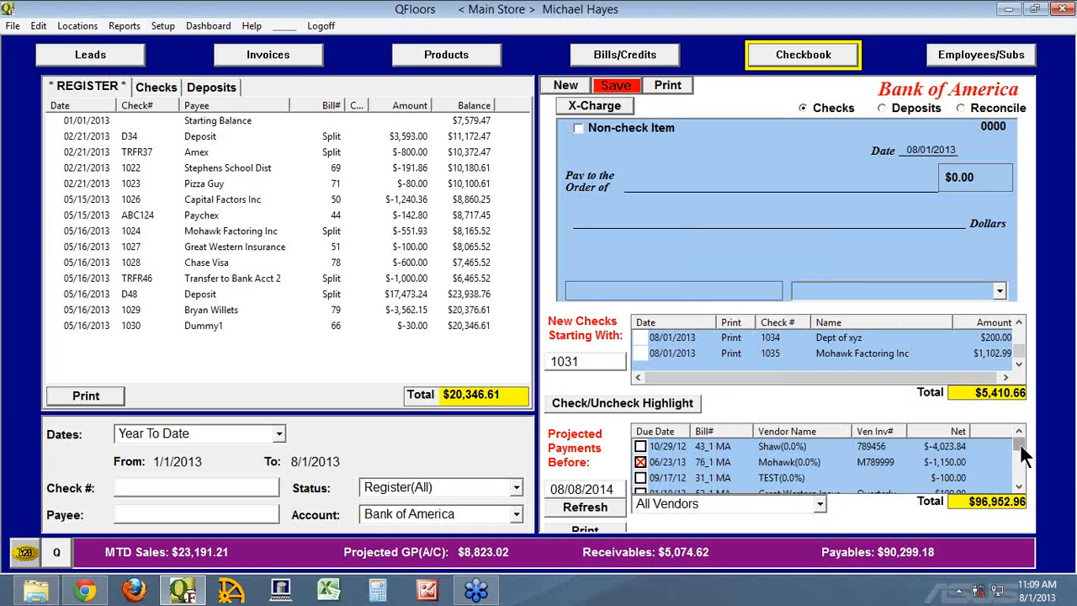
# Widen the Vendor Name column of the projected payments and browse the bills of all vendors.
pyautogui.moveTo(1020, 443); pyautogui.dragTo(1008, 446)
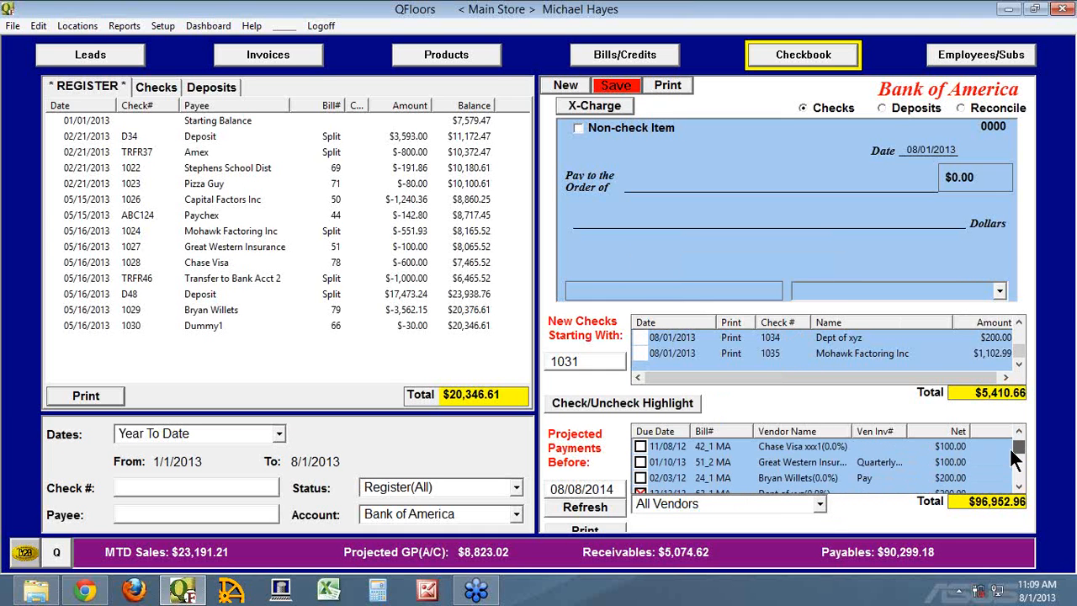
pyautogui.moveTo(852, 430); pyautogui.dragTo(905, 431)
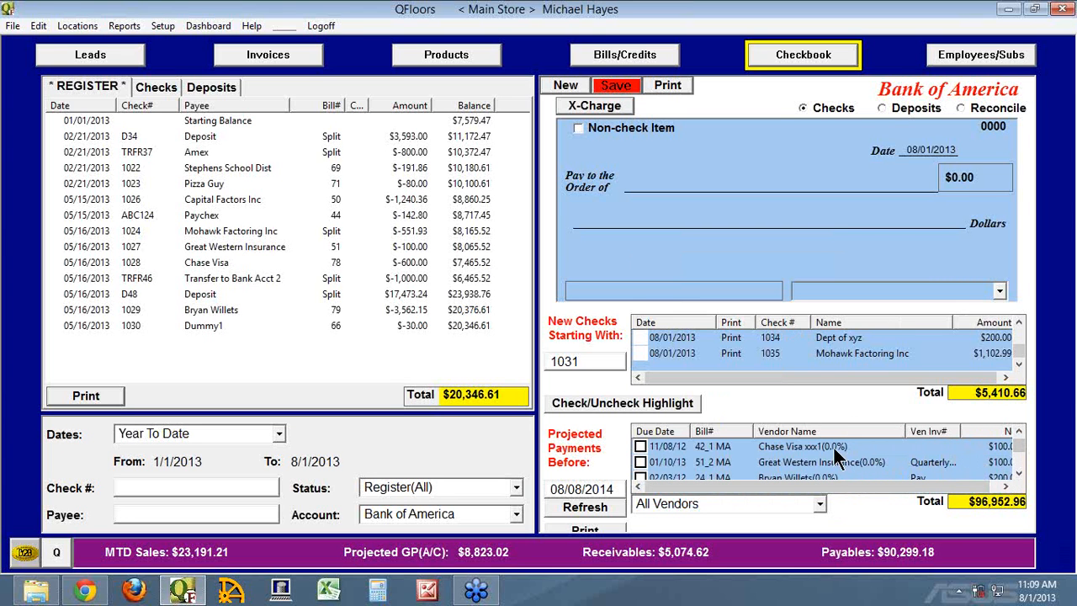
pyautogui.click(1018, 463)
pyautogui.click(1018, 461)
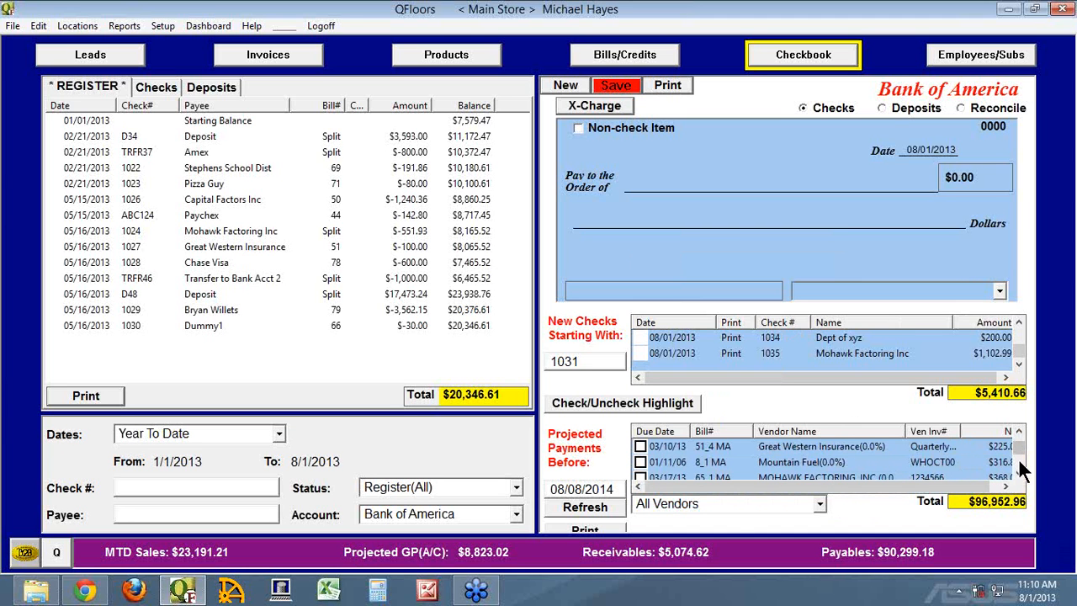
pyautogui.click(1018, 465)
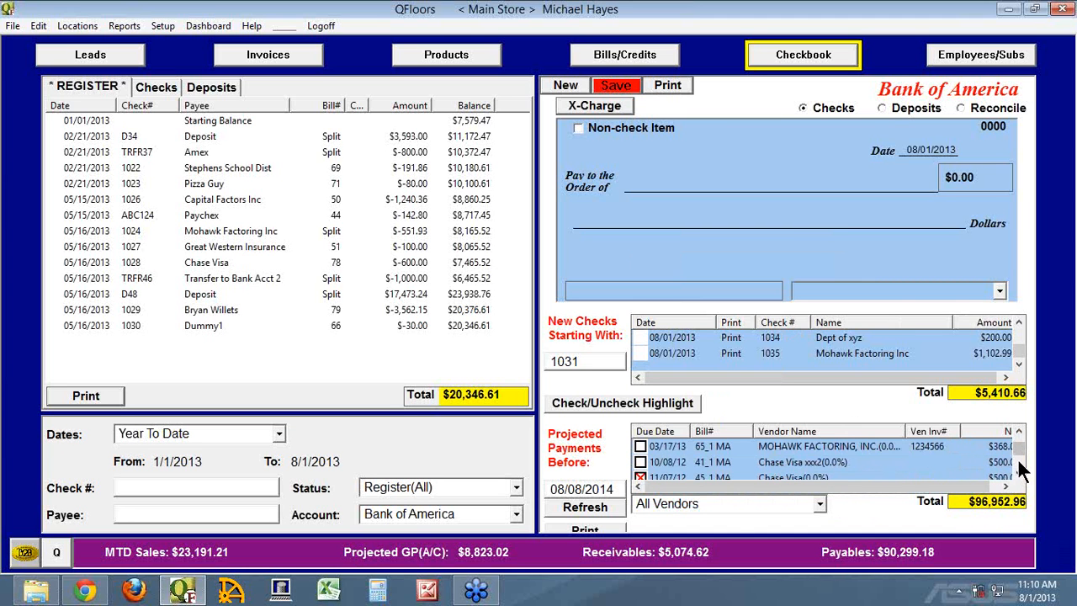
# Examine which bills and credits are marked for payment across all vendors in the projected payments list.
pyautogui.click(1018, 464)
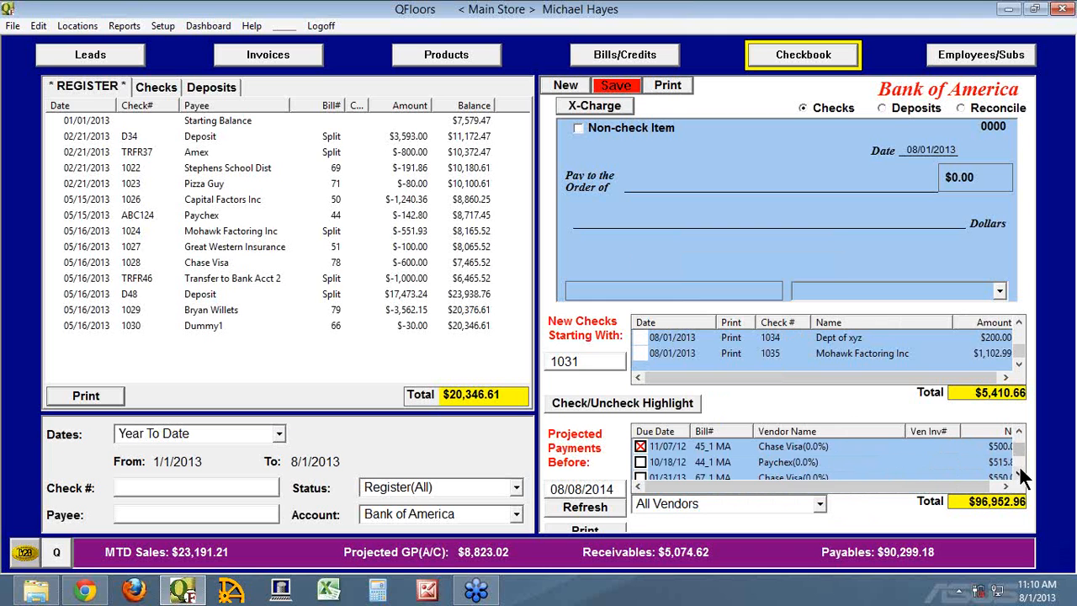
pyautogui.click(1019, 469)
pyautogui.click(1020, 470)
pyautogui.click(1021, 470)
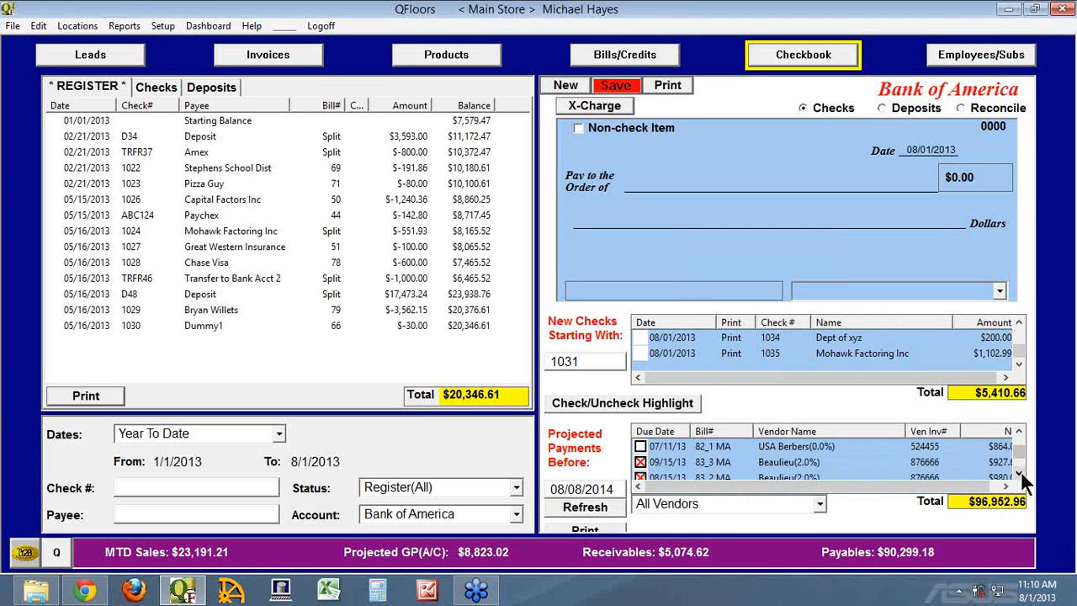
pyautogui.click(1020, 470)
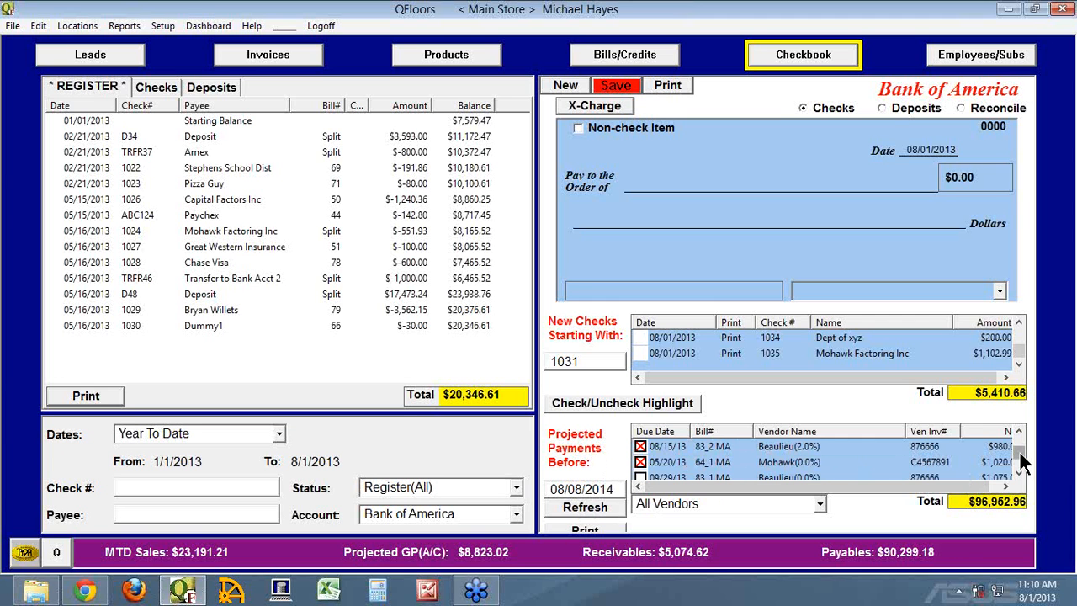
pyautogui.moveTo(1019, 450); pyautogui.dragTo(1022, 442)
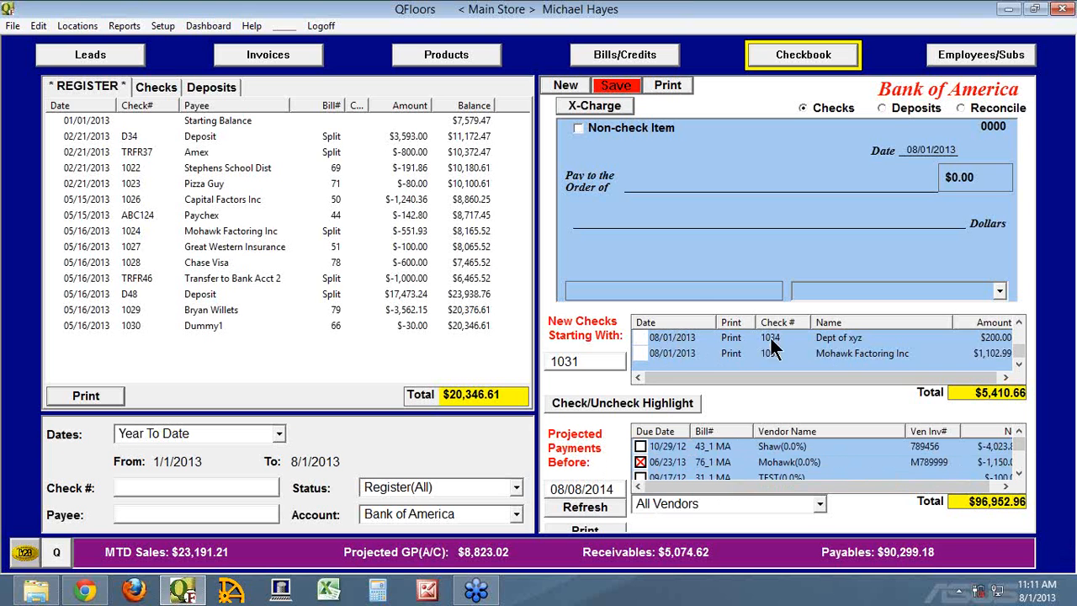
# Set the starting check number of the new checks to 1033 and review the renumbered list.
pyautogui.moveTo(1019, 345); pyautogui.dragTo(1032, 394)
pyautogui.moveTo(575, 360); pyautogui.dragTo(535, 355)
pyautogui.write('1033')
pyautogui.press('Tab')
pyautogui.moveTo(1025, 350); pyautogui.dragTo(1021, 334)
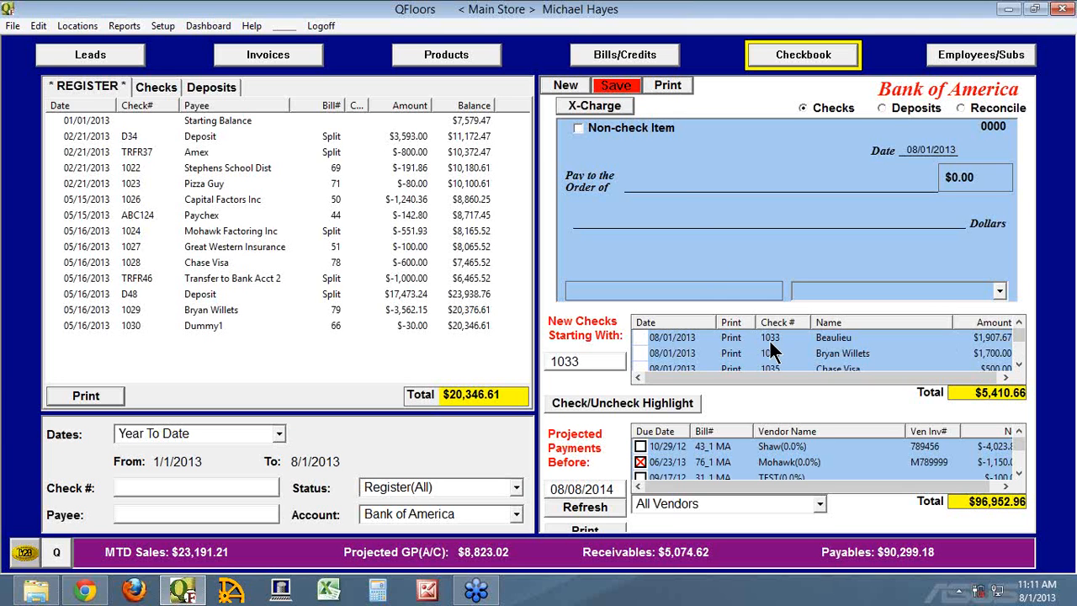
pyautogui.click(615, 87)
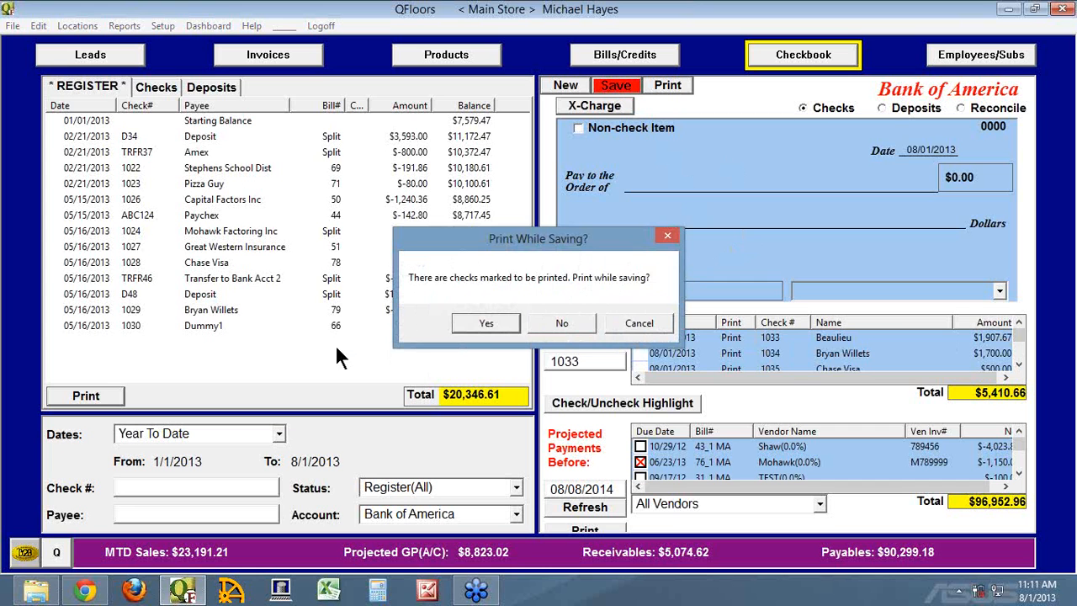
pyautogui.click(635, 324)
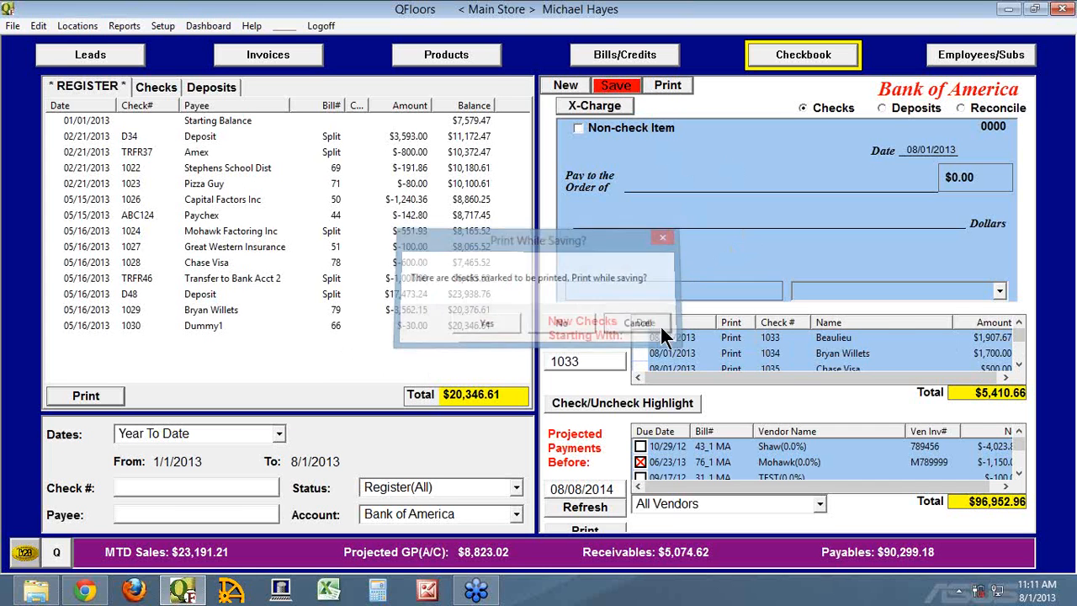
pyautogui.click(623, 85)
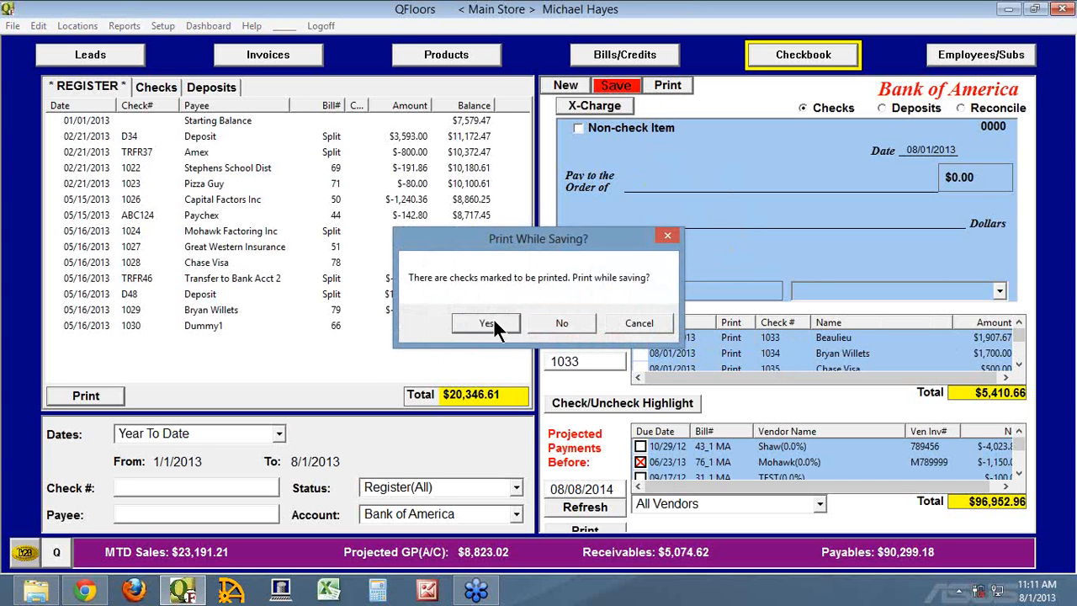
pyautogui.click(641, 323)
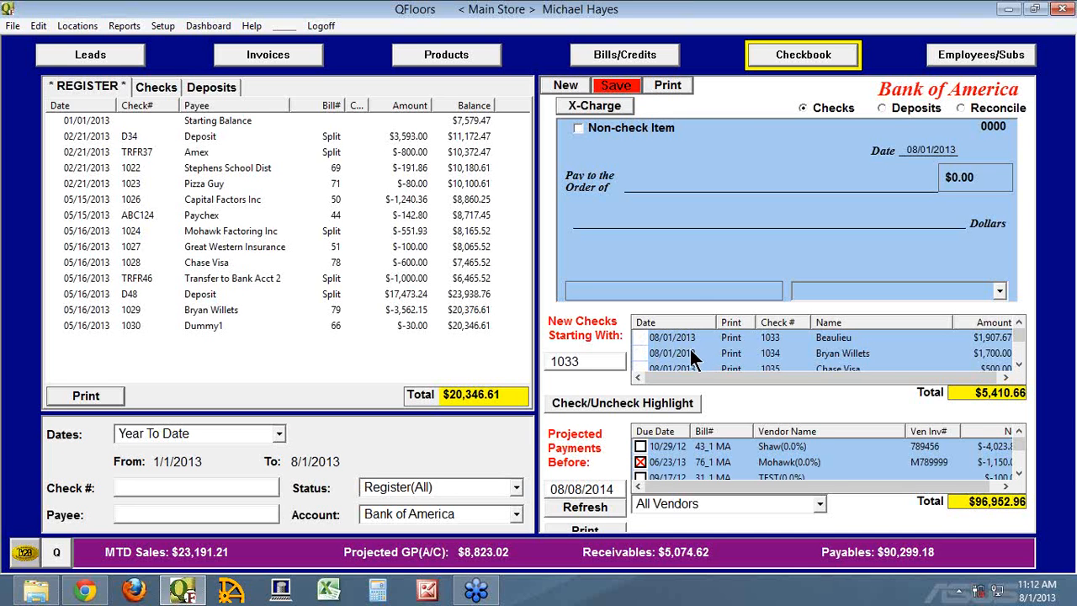
# Change the date of the pending Beaulieu check to 07/31/2013 without changing the dates of the other pending checks.
pyautogui.click(641, 337)
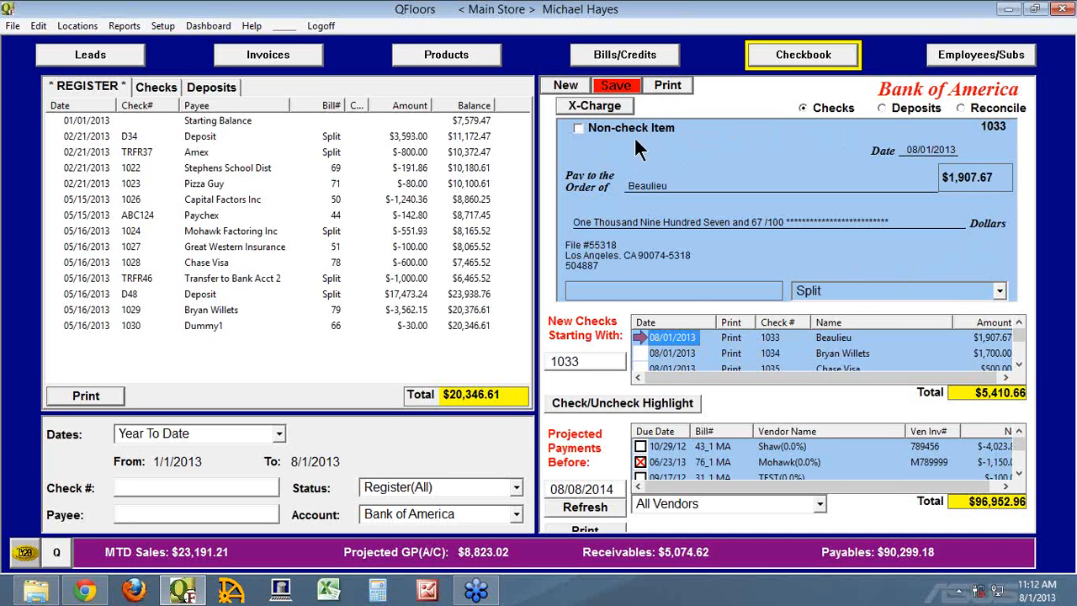
pyautogui.click(932, 150)
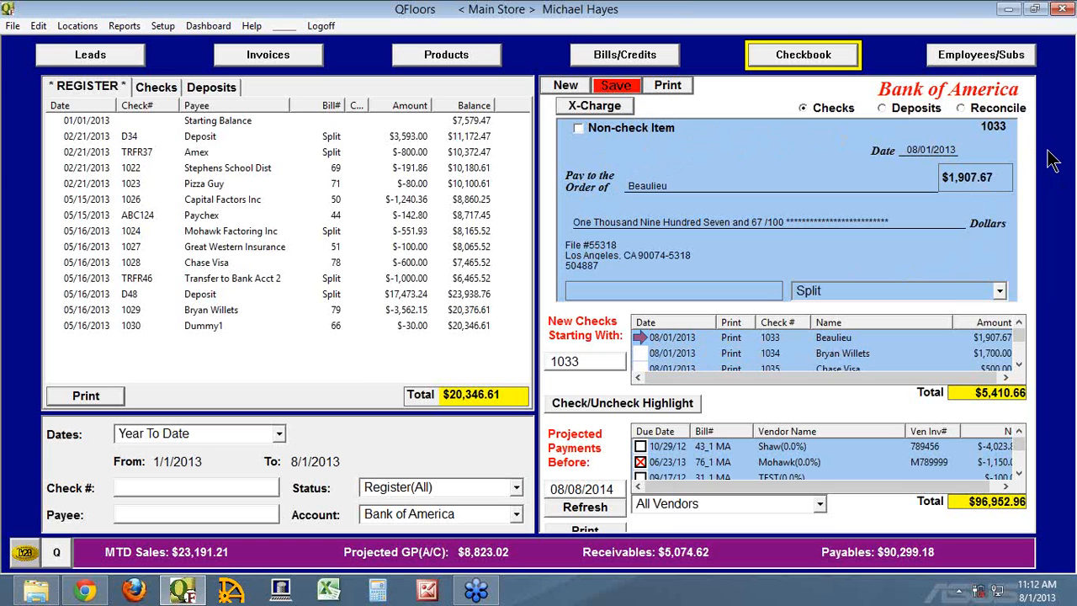
pyautogui.press('BackSpace')
pyautogui.press('BackSpace')
pyautogui.press('BackSpace')
pyautogui.press('BackSpace')
pyautogui.press('BackSpace')
pyautogui.write('07/31')
pyautogui.press('Tab')
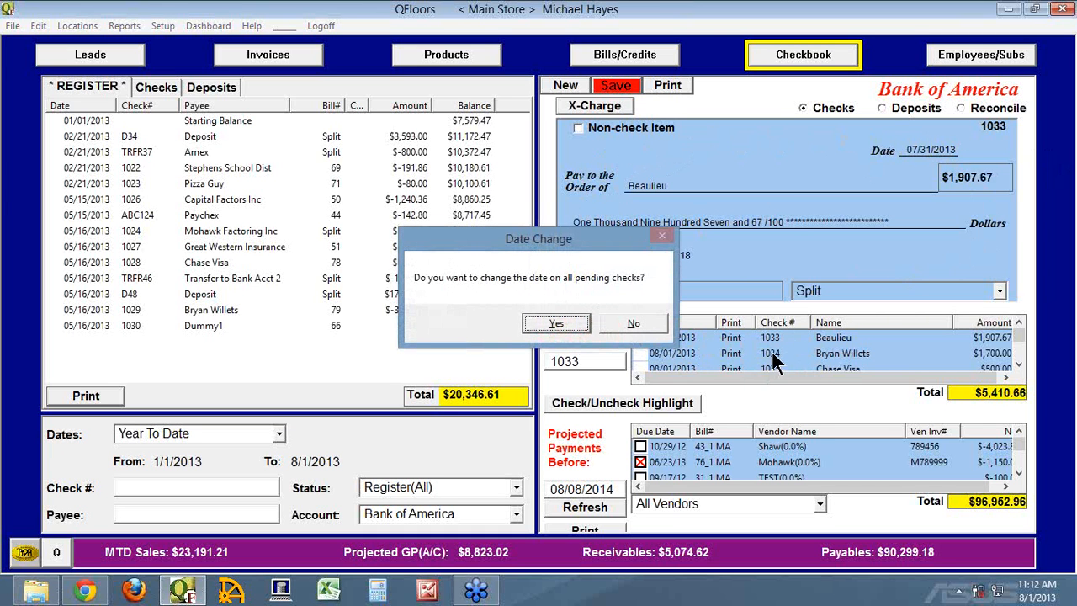
pyautogui.click(637, 324)
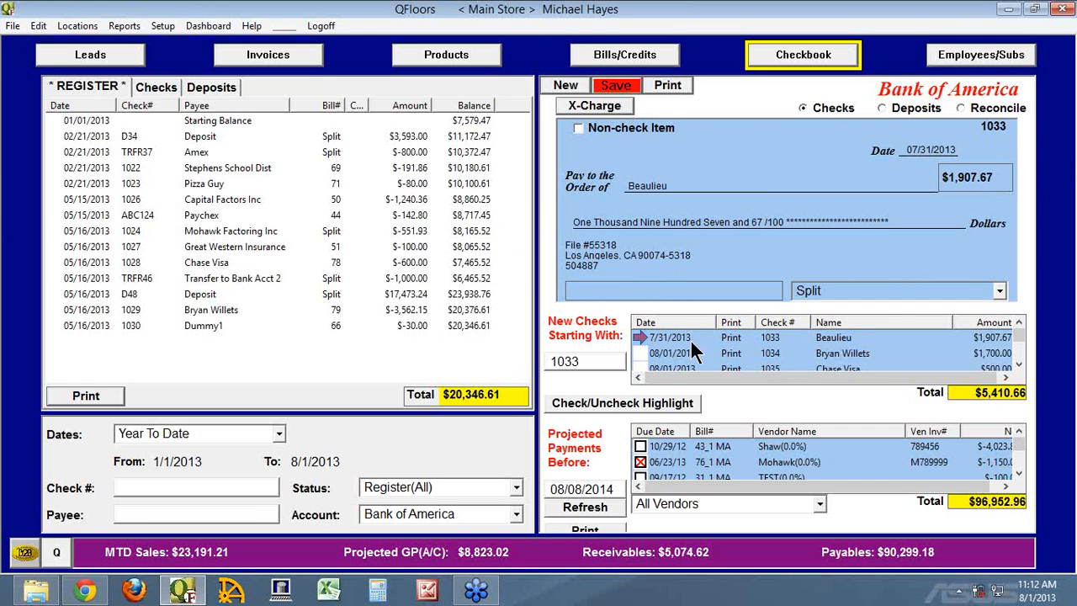
pyautogui.click(662, 336)
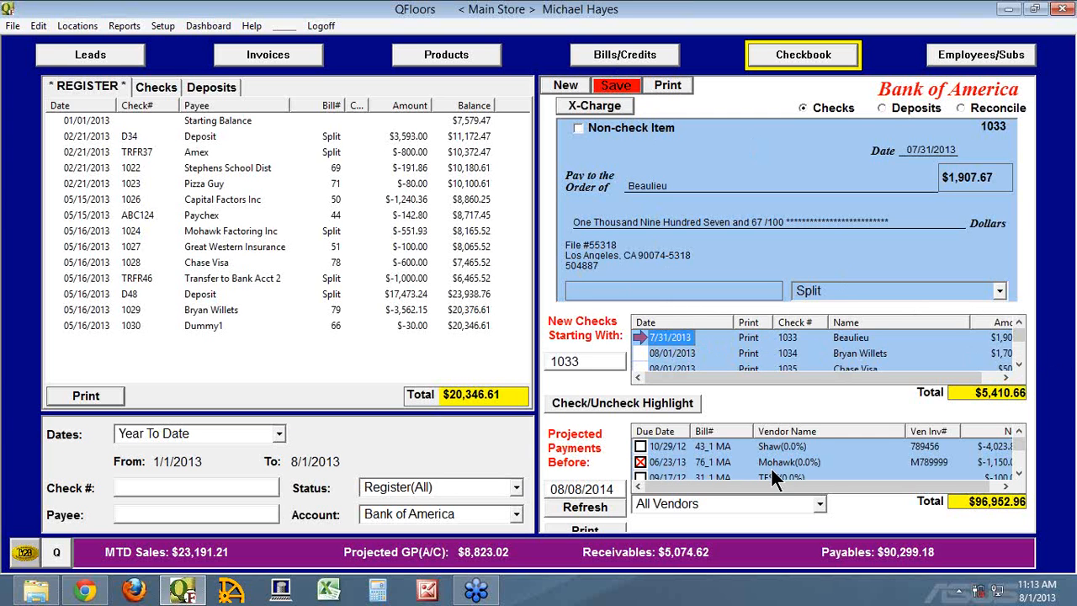
# Unmark Mohawk credit 76_1 MA, view its scheduled payment in Bills/Credits, and mark the credit again in the Checkbook.
pyautogui.click(640, 462)
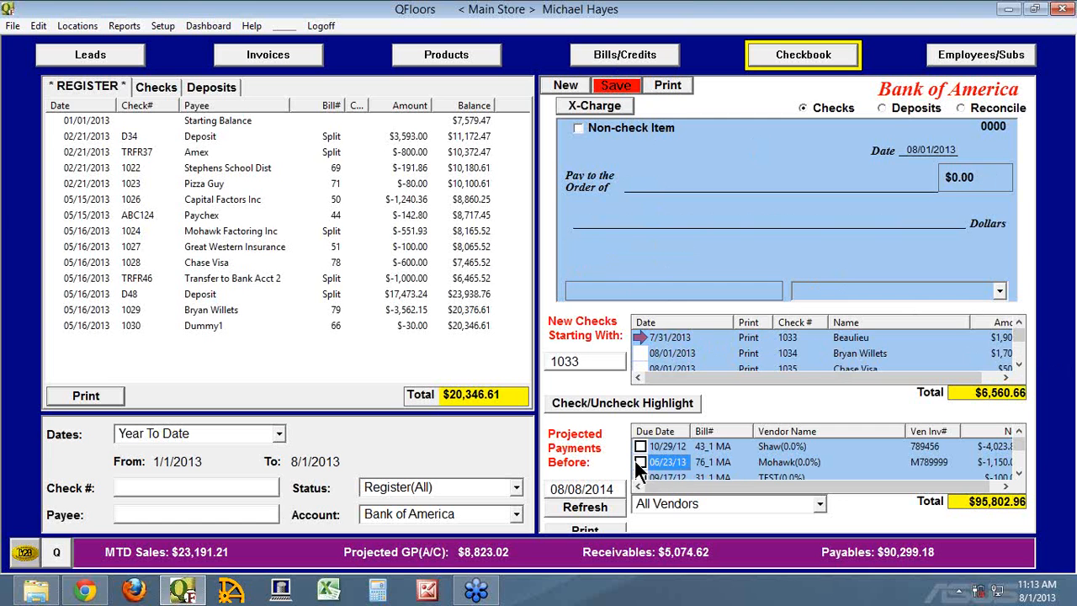
pyautogui.doubleClick(764, 465)
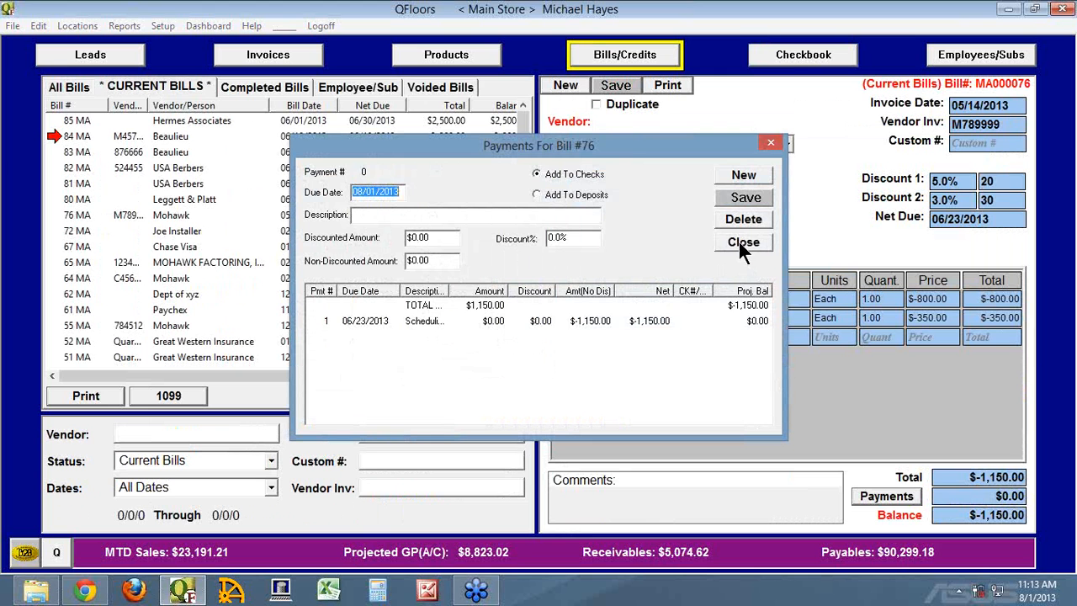
pyautogui.click(329, 320)
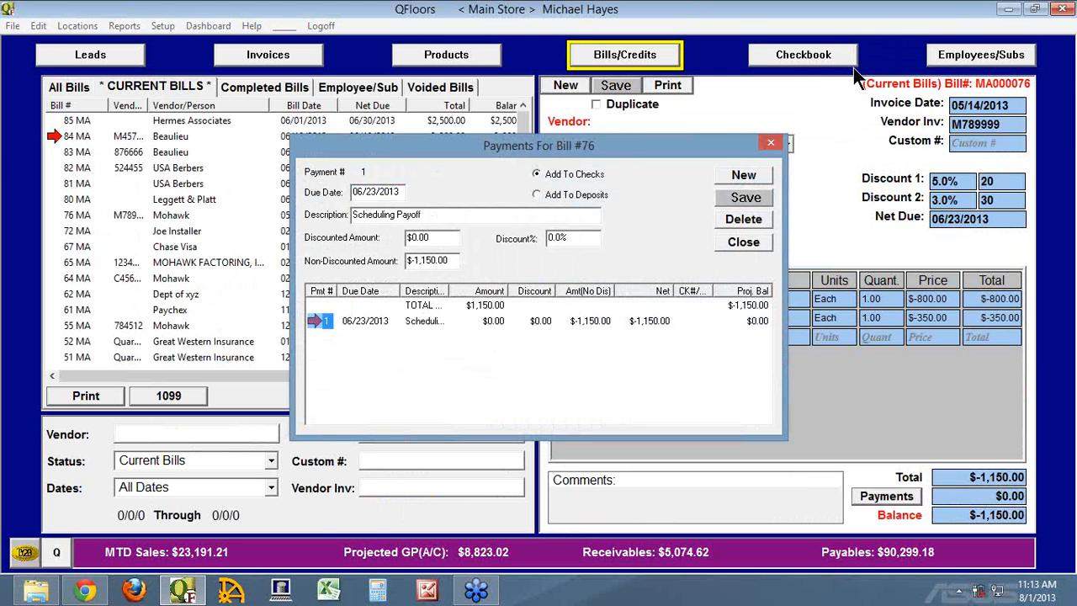
pyautogui.click(741, 242)
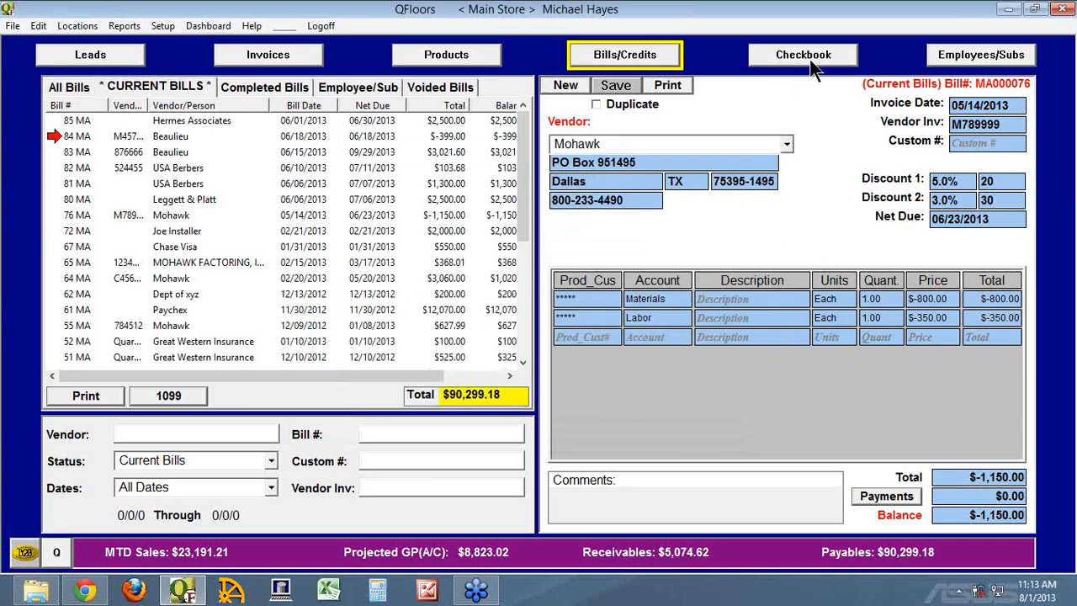
pyautogui.click(802, 54)
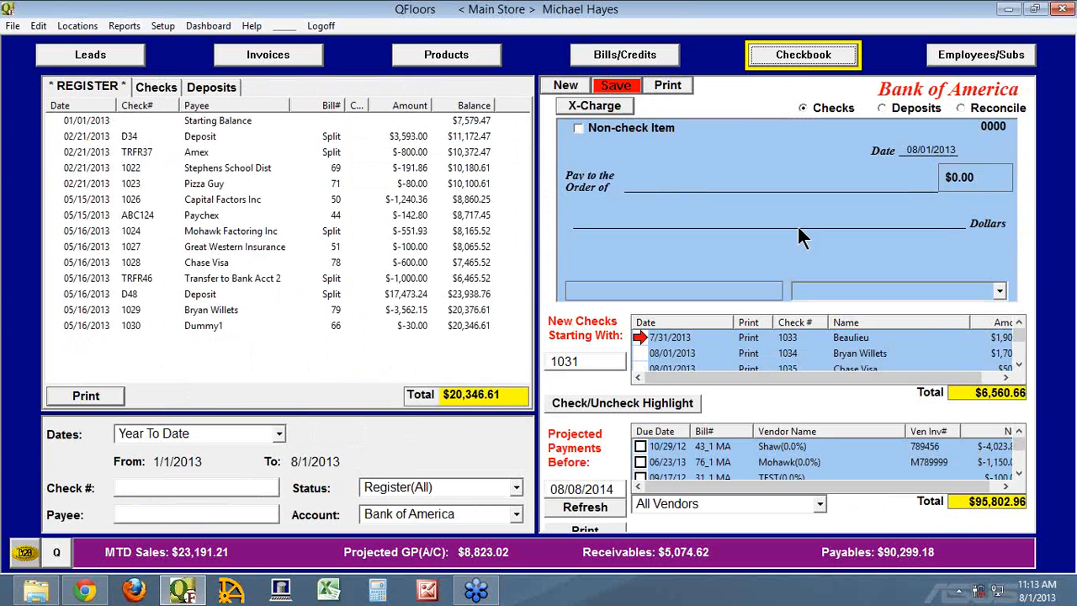
pyautogui.click(640, 462)
# Try to change the payment due date of marked Mohawk credit 76_1 MA to 08/01/2013, then unmark and re-mark the credit in the Checkbook.
pyautogui.click(763, 463)
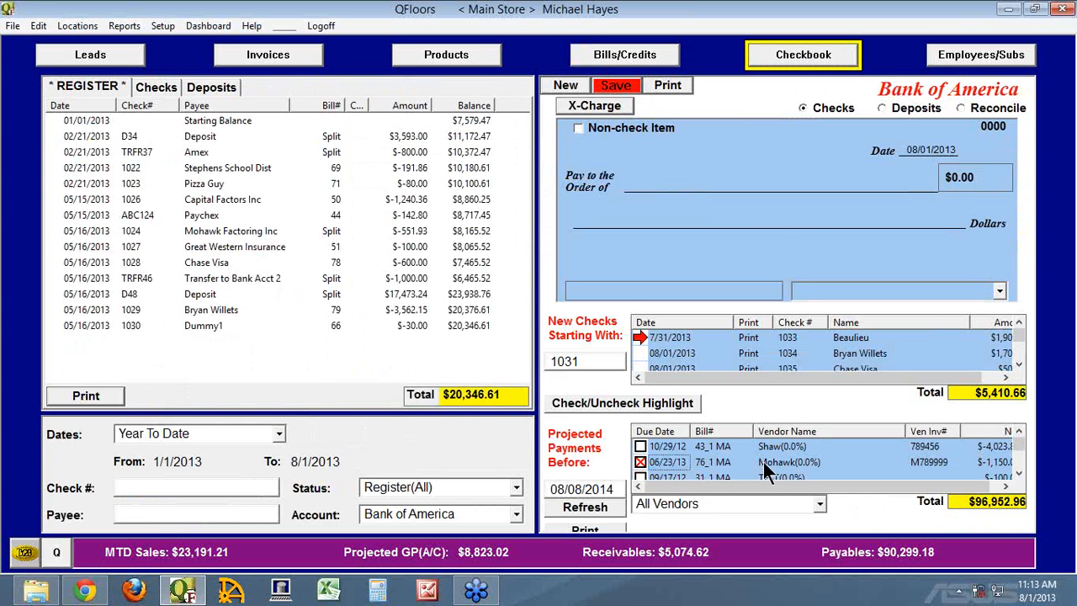
pyautogui.doubleClick(763, 463)
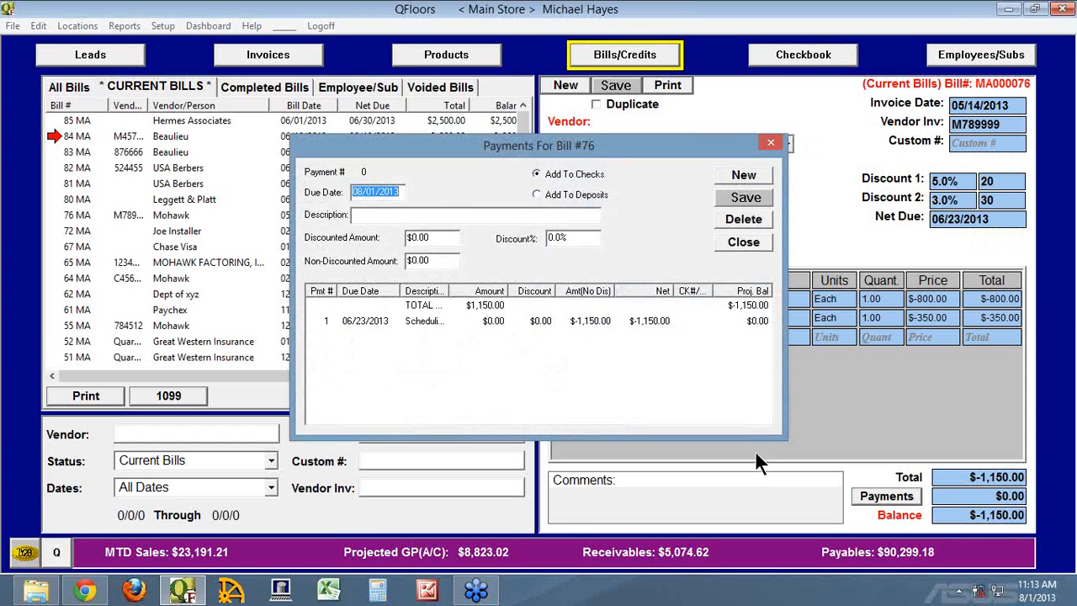
pyautogui.click(323, 319)
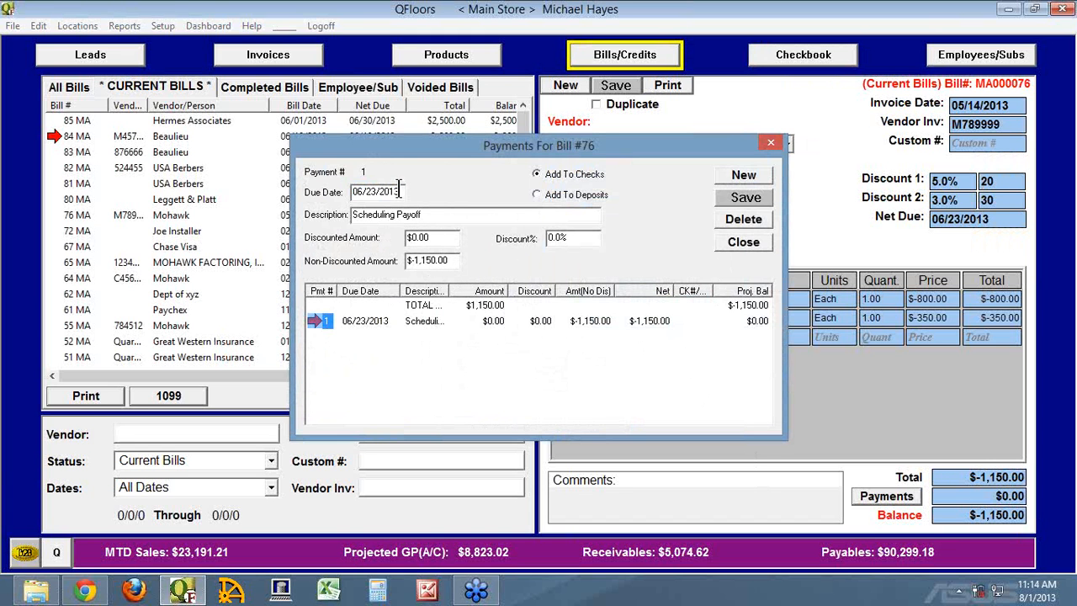
pyautogui.moveTo(399, 189); pyautogui.dragTo(310, 187)
pyautogui.write('0801')
pyautogui.press('Tab')
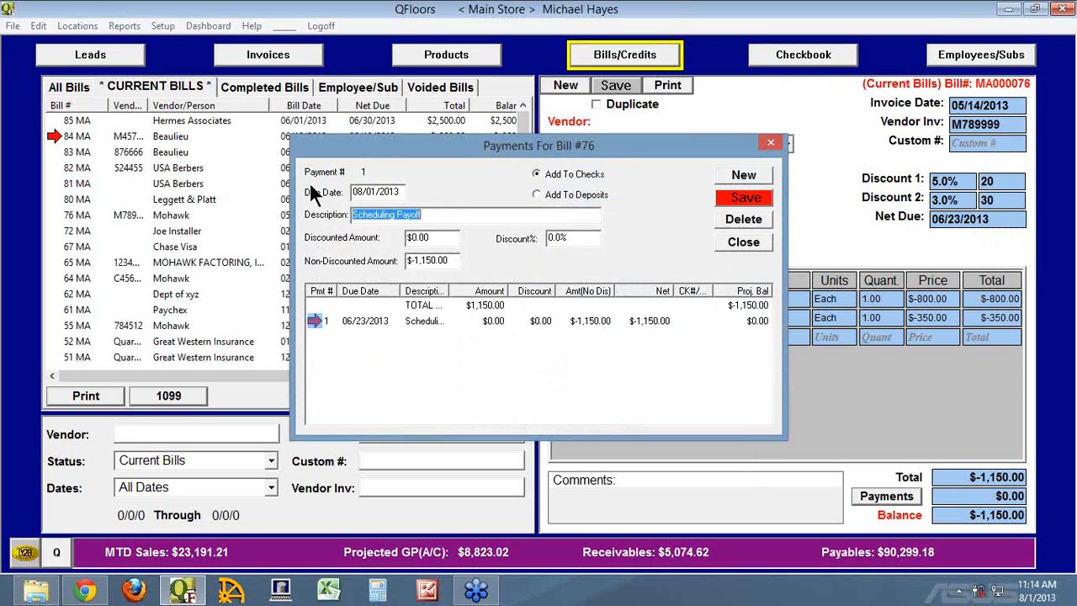
pyautogui.click(740, 198)
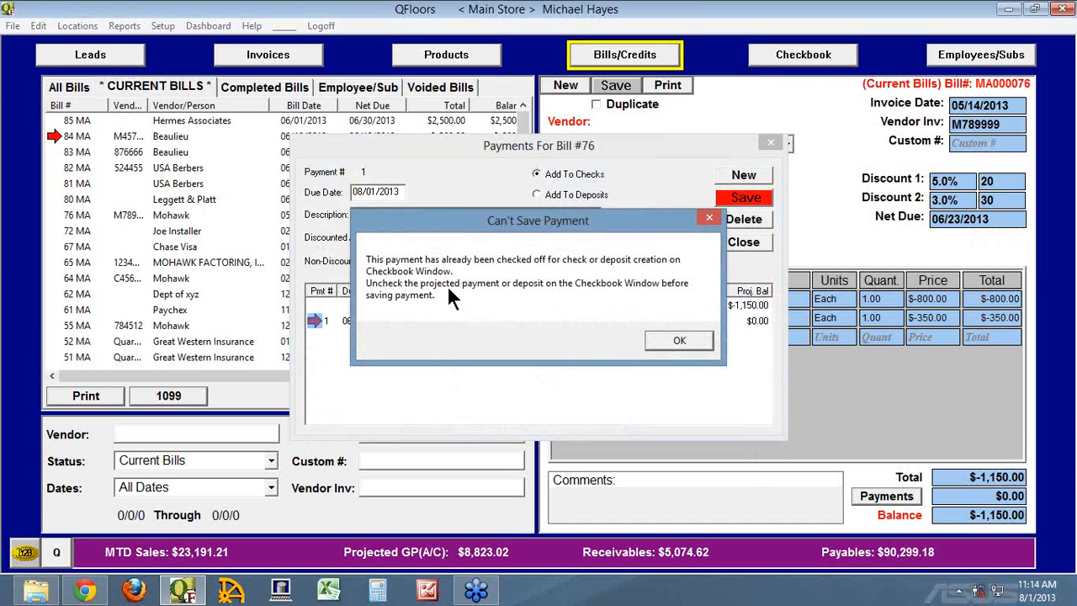
pyautogui.click(682, 336)
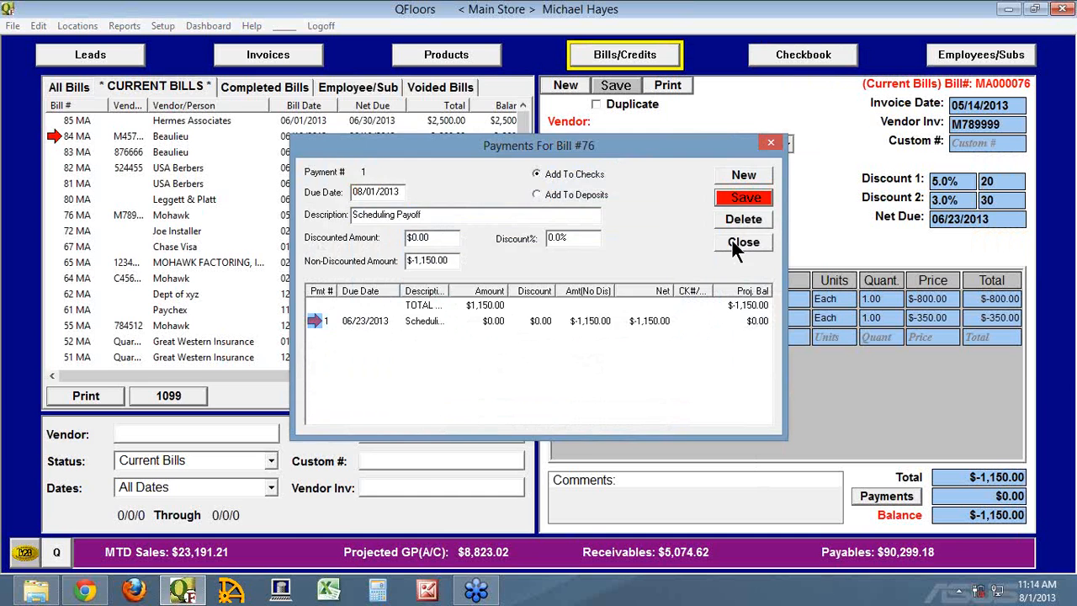
pyautogui.click(733, 240)
pyautogui.click(799, 55)
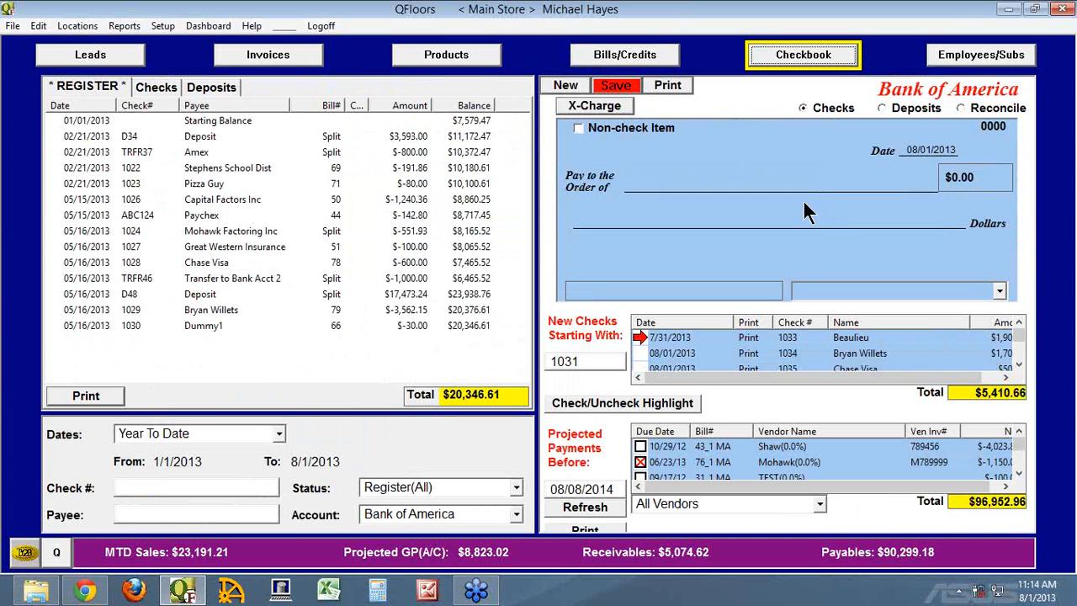
pyautogui.click(642, 463)
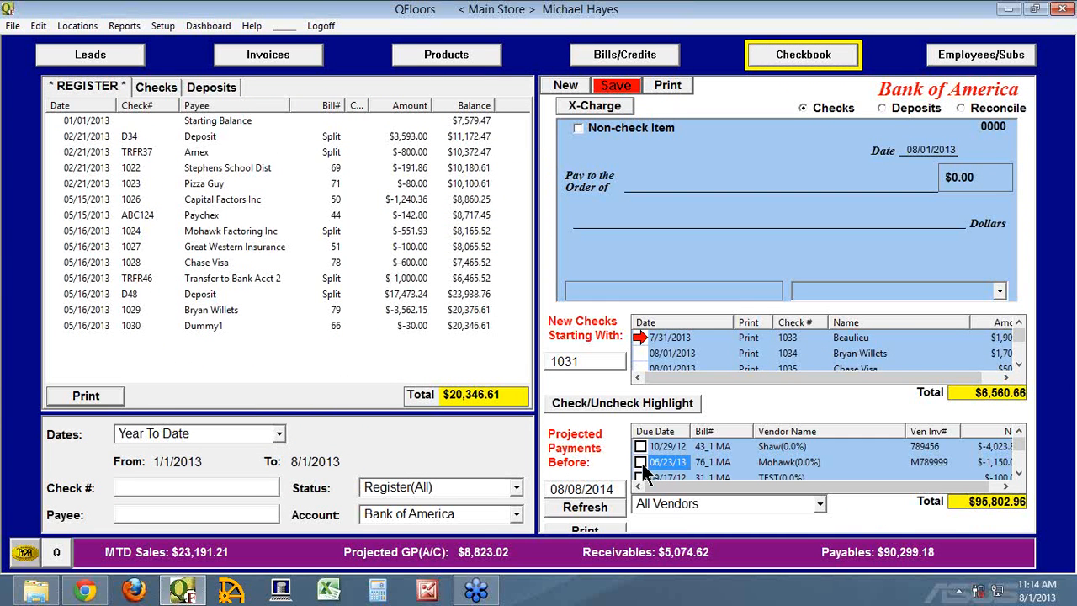
pyautogui.click(643, 464)
# View the pending Beaulieu check and save all new checks without printing them.
pyautogui.click(640, 335)
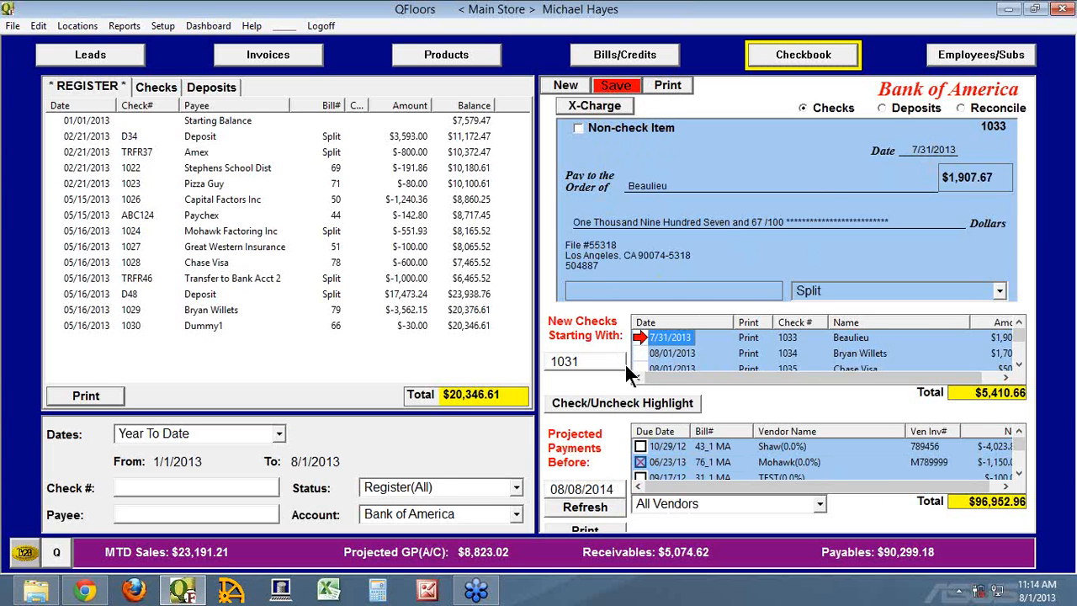
pyautogui.click(615, 86)
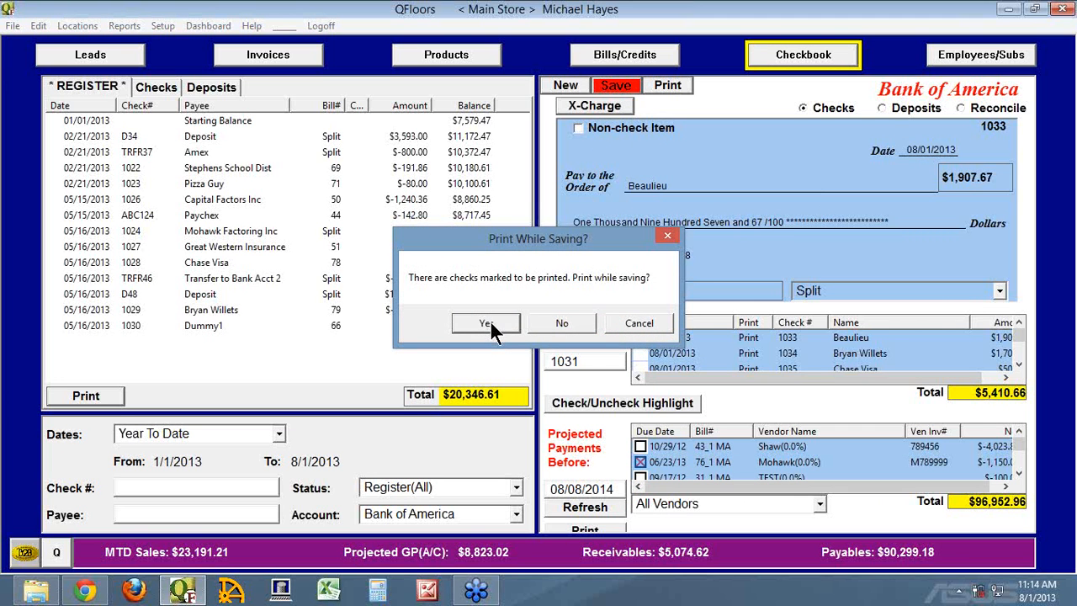
pyautogui.click(562, 323)
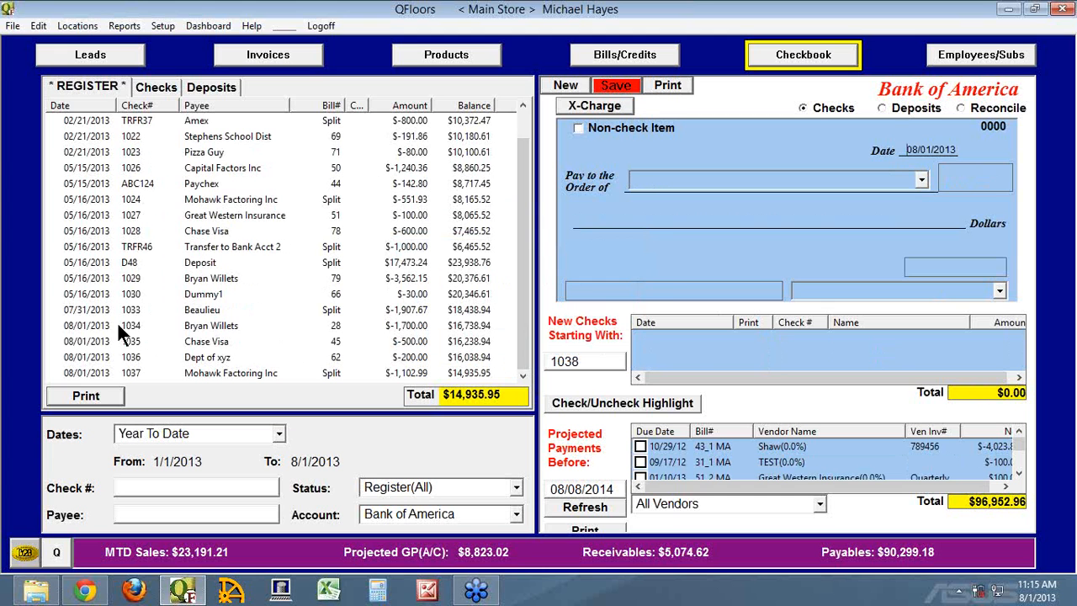
# Open the saved 07/31/2013 Beaulieu check from the register, discarding the blank check, and save it with check number 1038.
pyautogui.click(63, 309)
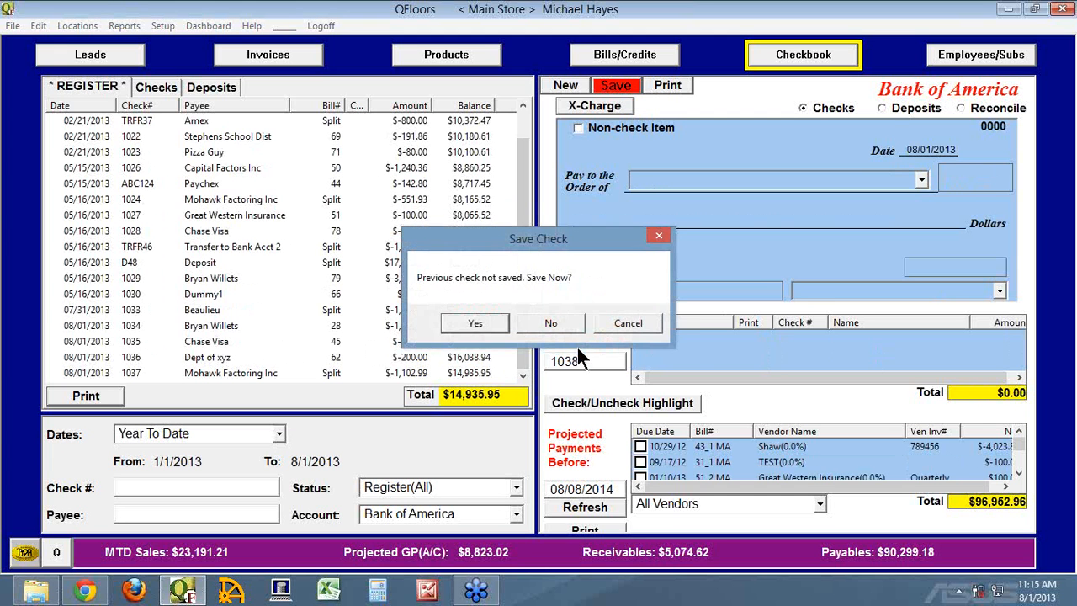
pyautogui.click(551, 320)
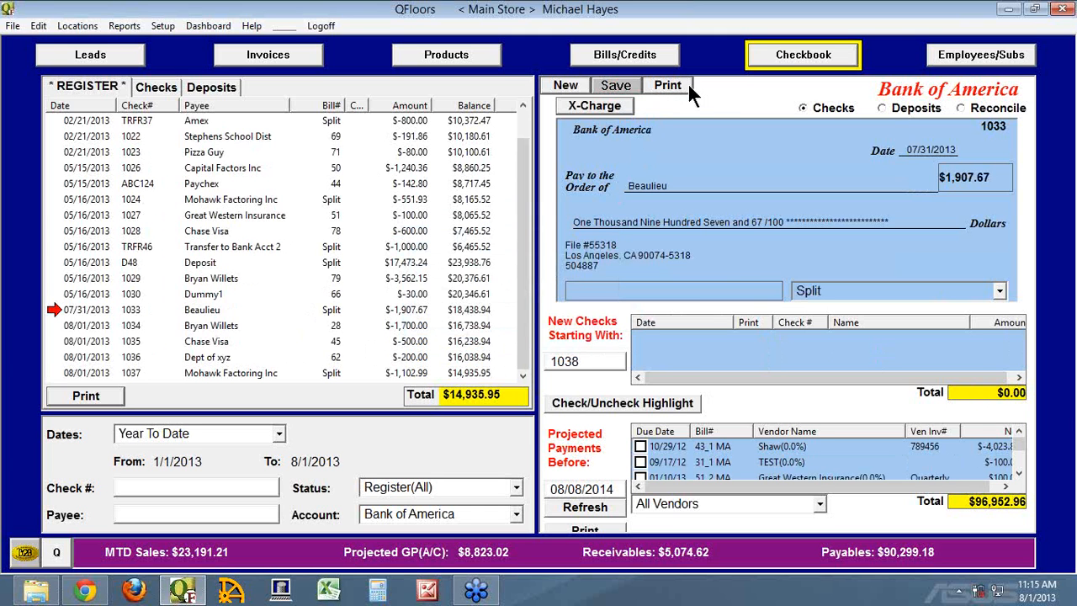
pyautogui.moveTo(978, 124); pyautogui.dragTo(1014, 125)
pyautogui.write('1038')
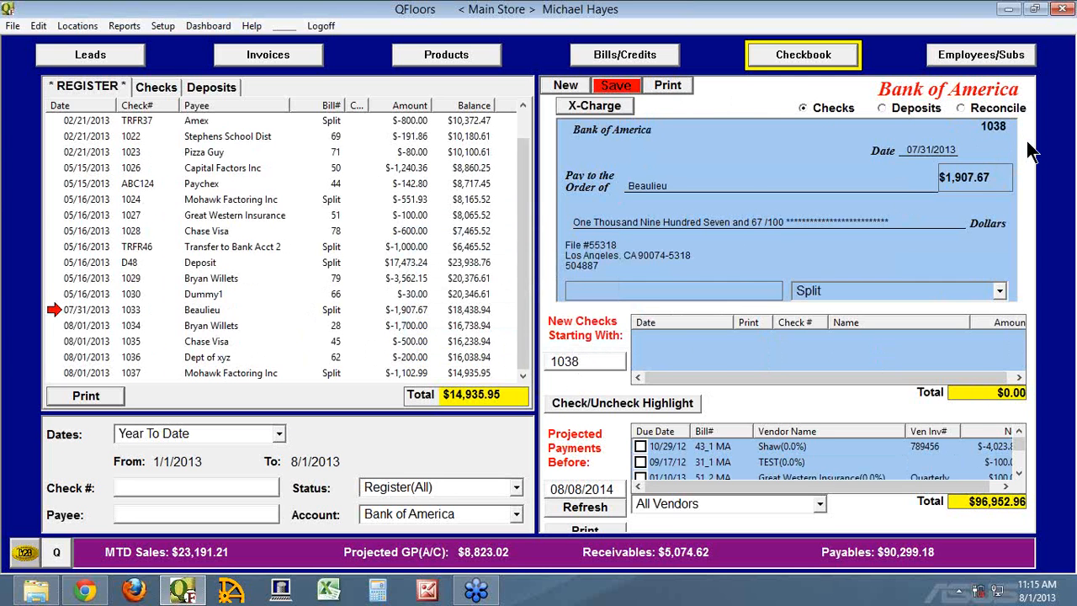
pyautogui.click(622, 87)
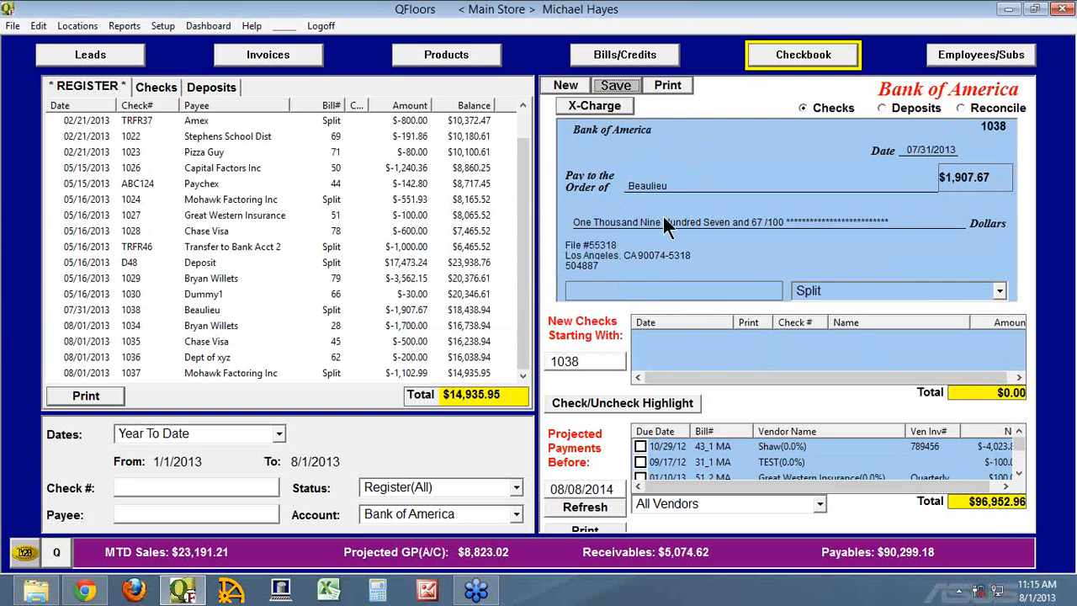
# Set the starting number for new checks to 1039 and look further down the projected payments.
pyautogui.click(592, 363)
pyautogui.press('BackSpace')
pyautogui.write('9')
pyautogui.click(1020, 458)
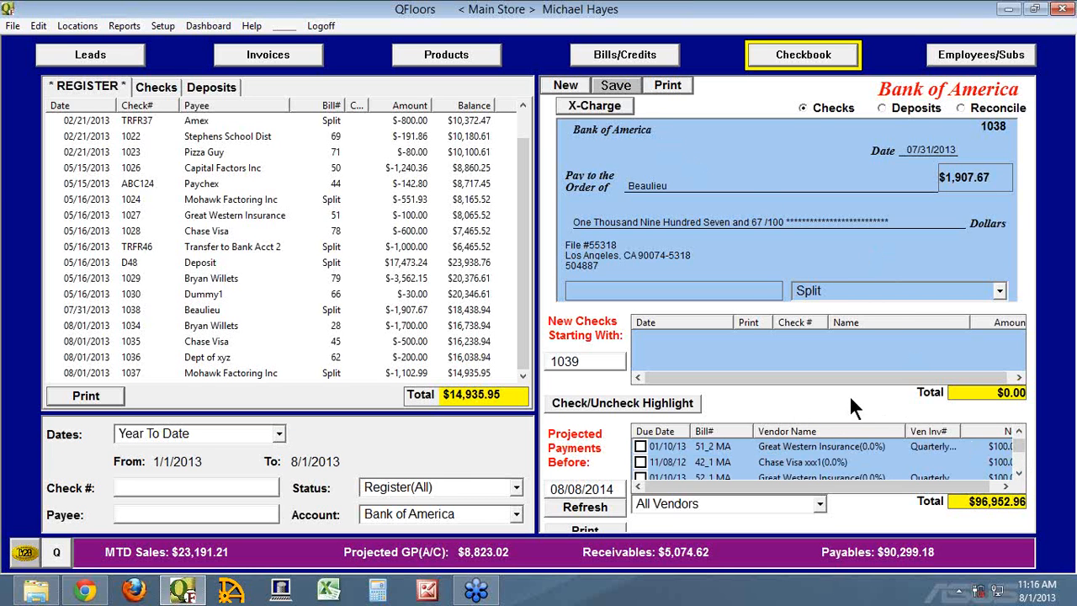
# Select the projected Great Western Insurance payment 51_2 MA and mark its new check as a non-check item.
pyautogui.click(640, 446)
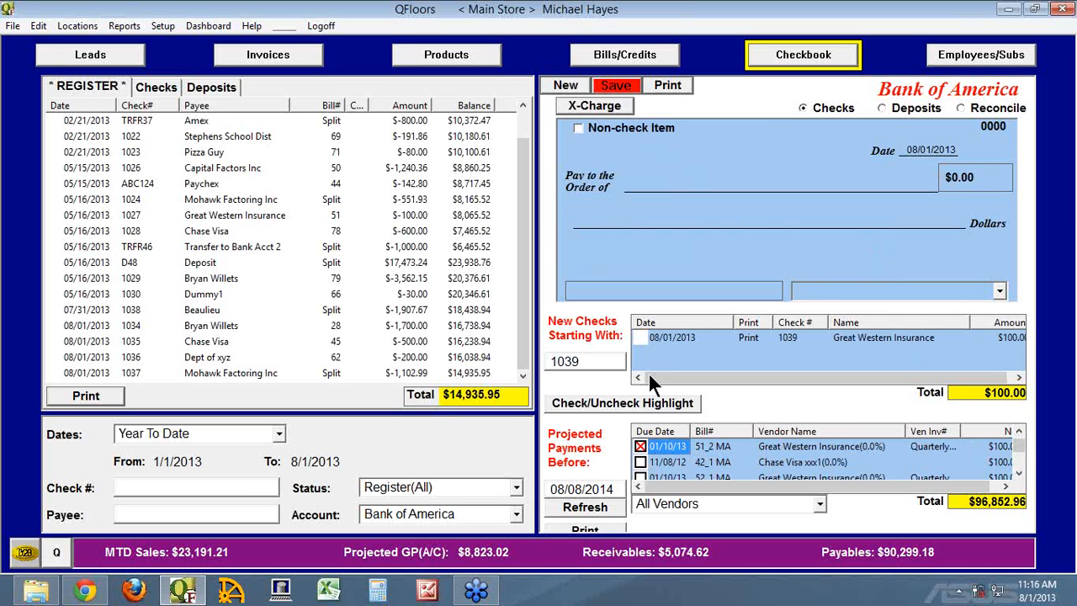
pyautogui.click(638, 336)
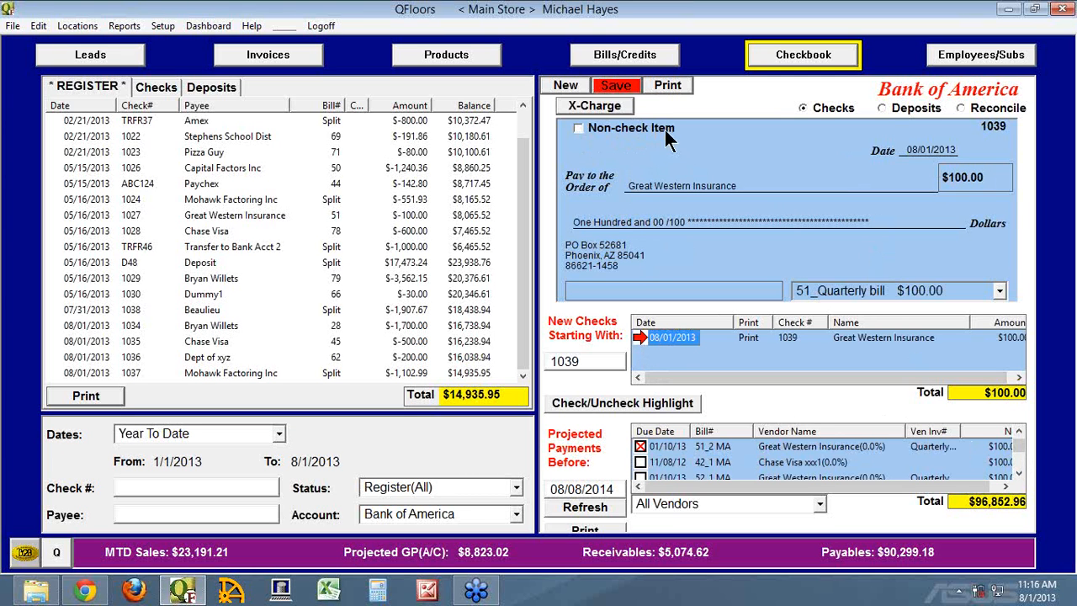
pyautogui.click(578, 129)
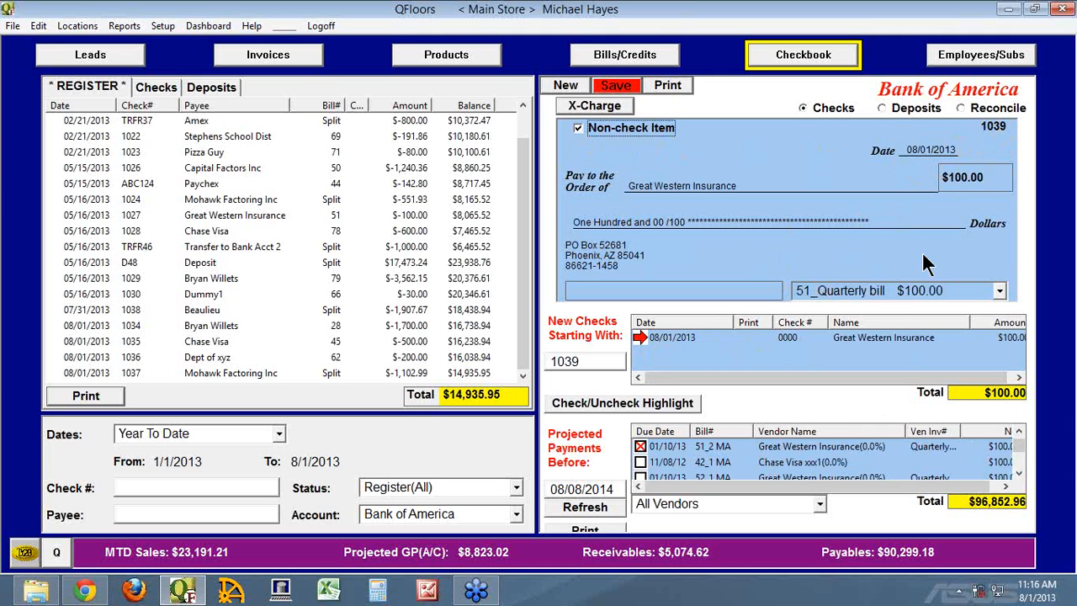
pyautogui.click(644, 339)
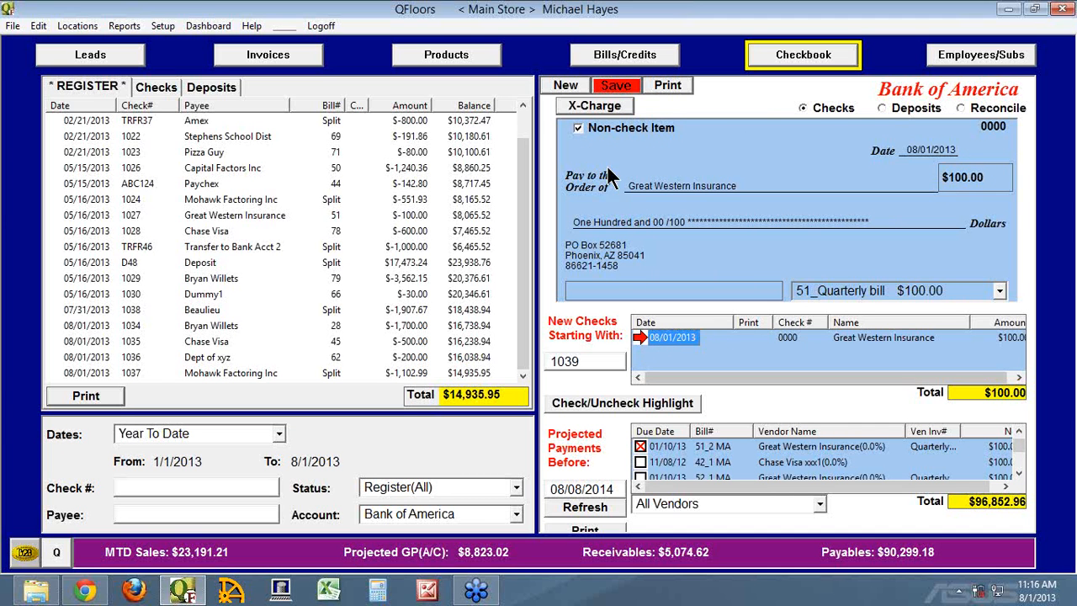
pyautogui.click(579, 128)
pyautogui.click(644, 337)
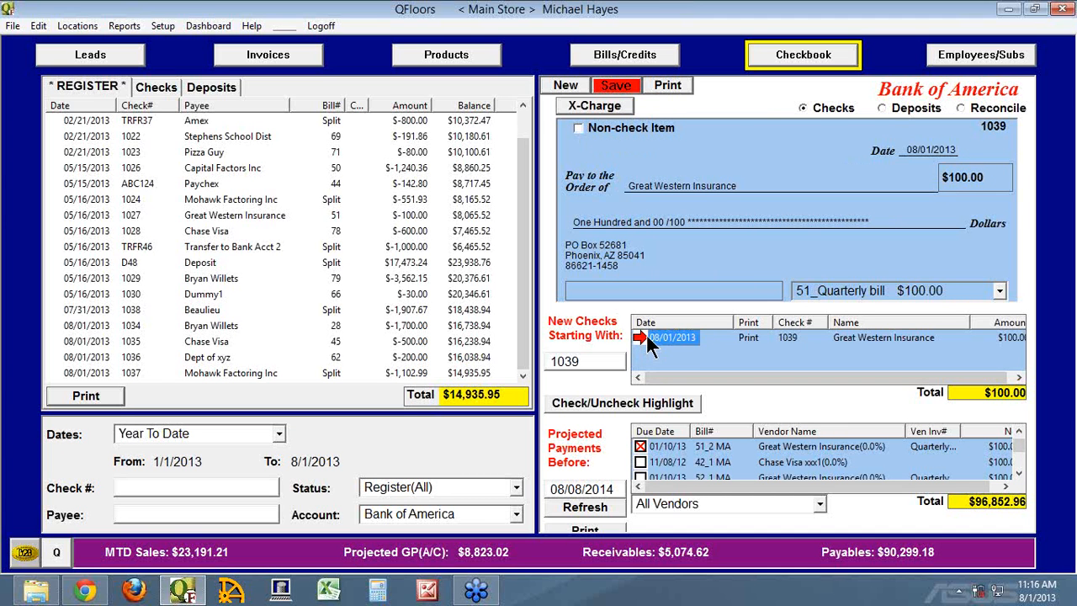
pyautogui.click(588, 128)
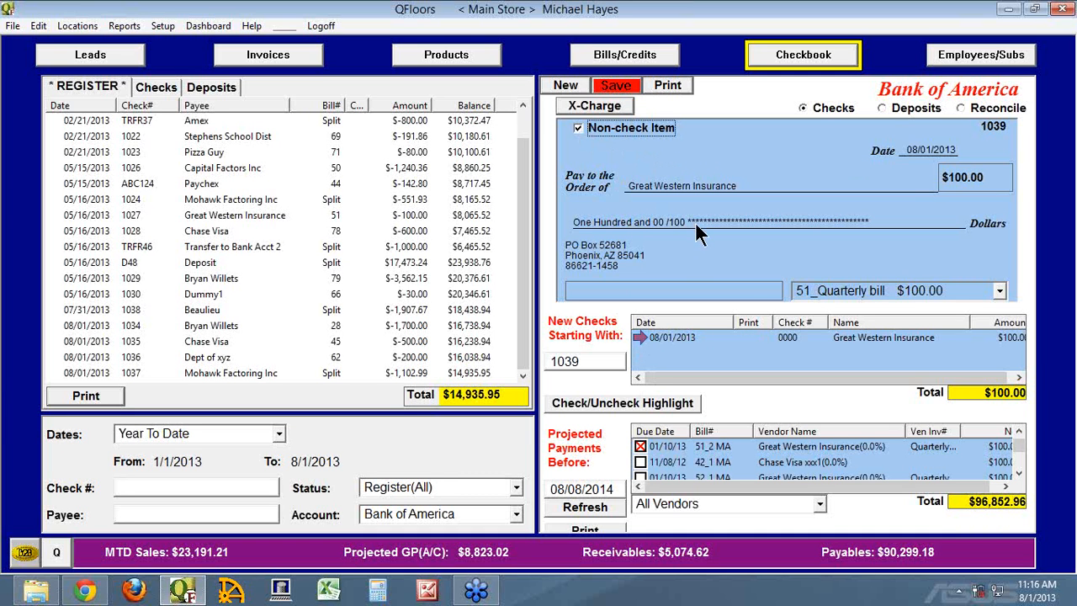
# Set the date of the Great Western Insurance non-check item to 07/15/2013.
pyautogui.click(932, 149)
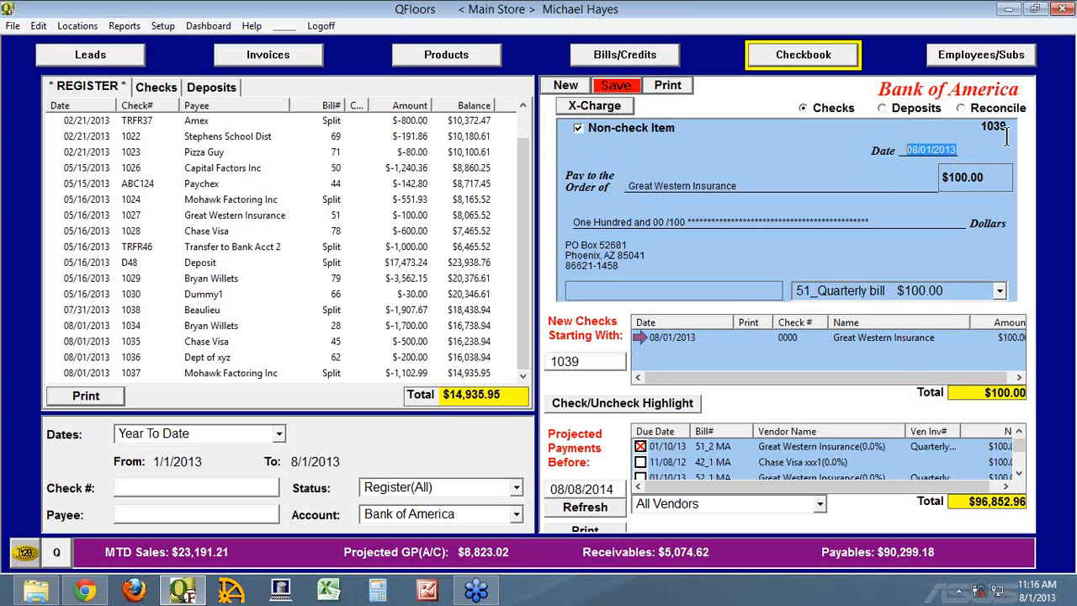
pyautogui.write('0715')
pyautogui.press('Return')
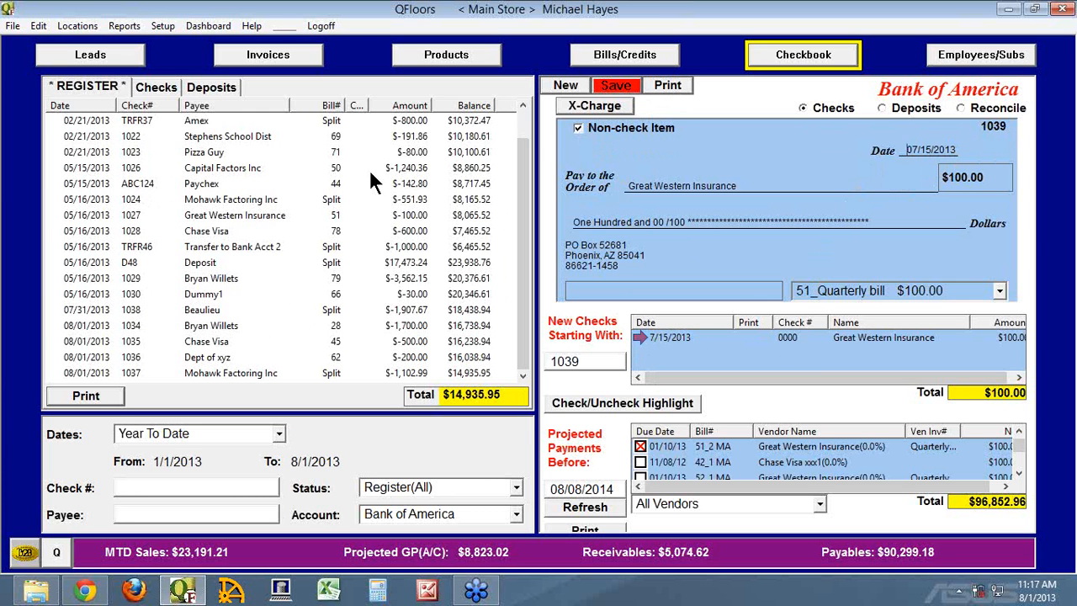
# Replace the Great Western Insurance item's check number with DEBIT and save the item.
pyautogui.moveTo(978, 128); pyautogui.dragTo(1012, 126)
pyautogui.write('DEBIT')
pyautogui.click(801, 332)
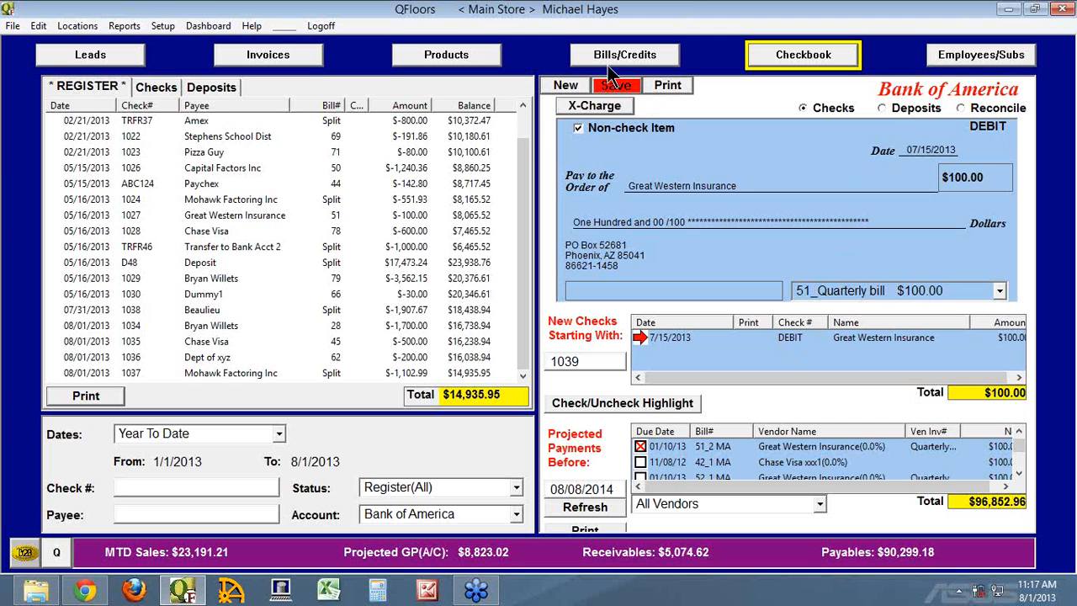
pyautogui.click(621, 87)
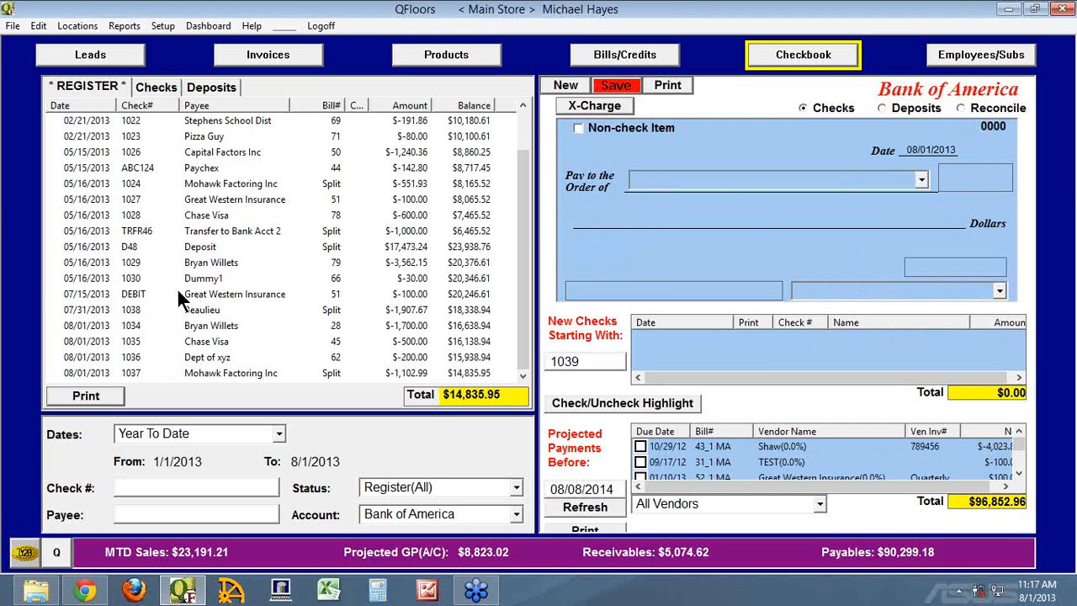
# Open the saved 07/15/2013 Great Western Insurance debit from the register, discarding the blank check, and select its number.
pyautogui.doubleClick(71, 295)
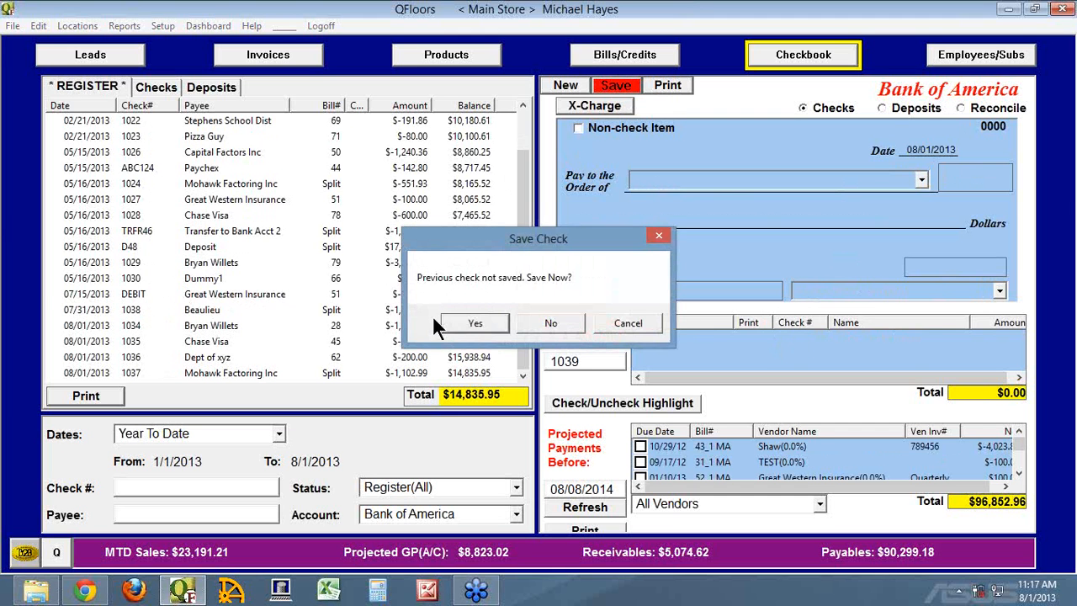
pyautogui.click(549, 324)
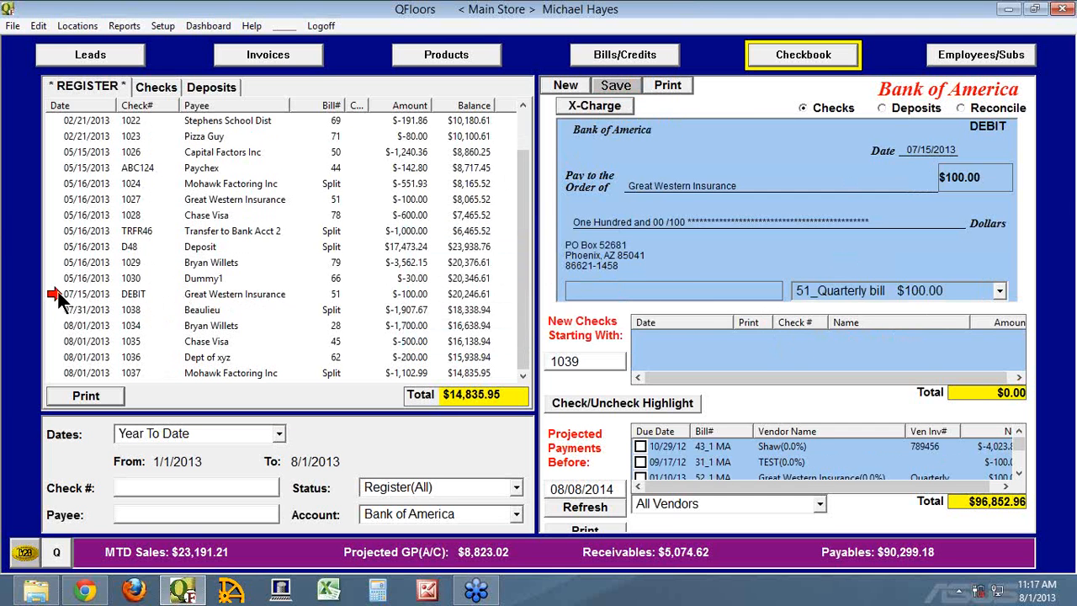
pyautogui.moveTo(970, 128); pyautogui.dragTo(1016, 126)
# Start a new check payable to Pizza Guy for 85.00.
pyautogui.click(562, 85)
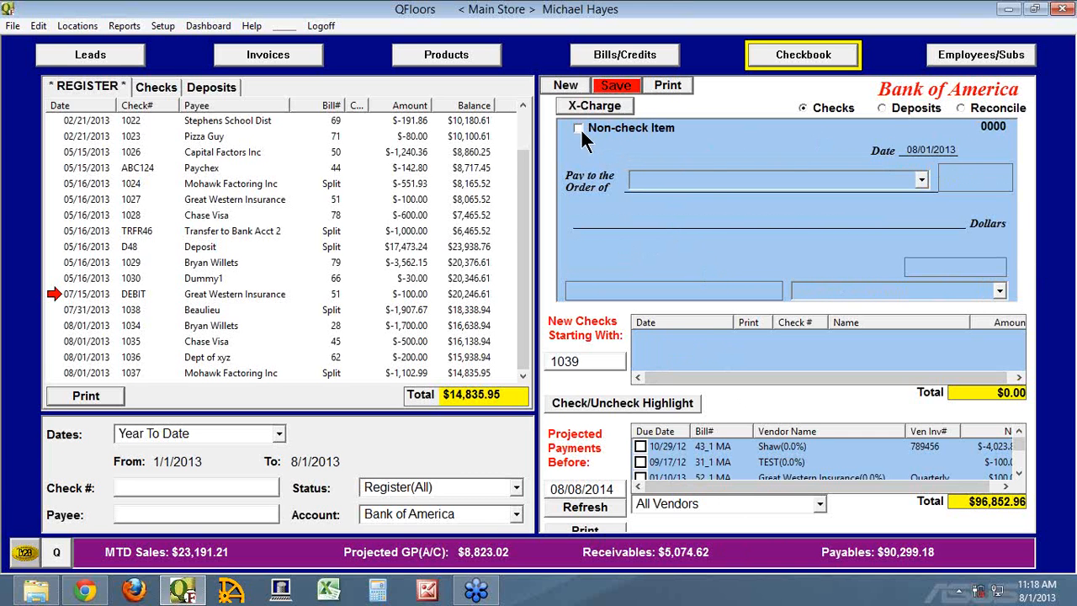
pyautogui.click(857, 174)
pyautogui.write('Pizza G')
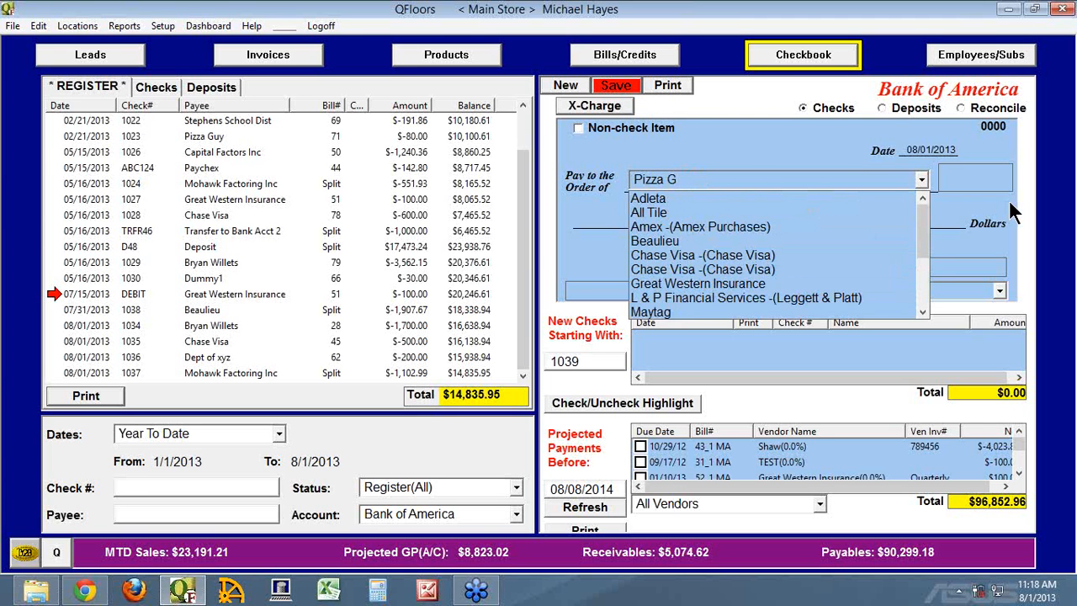
pyautogui.write('uy')
pyautogui.press('Tab')
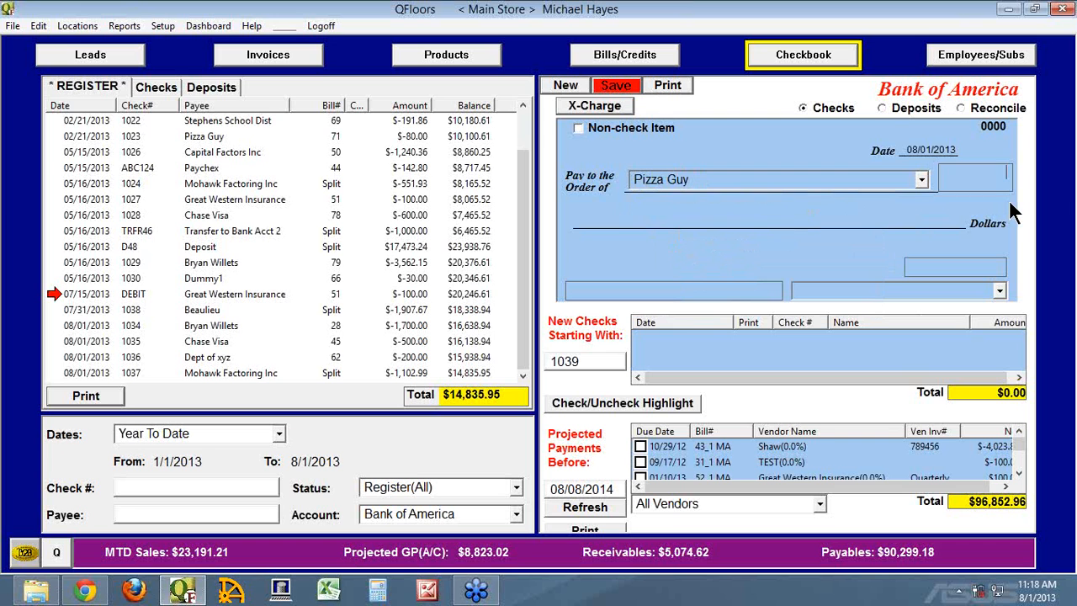
pyautogui.write('85')
pyautogui.press('Tab')
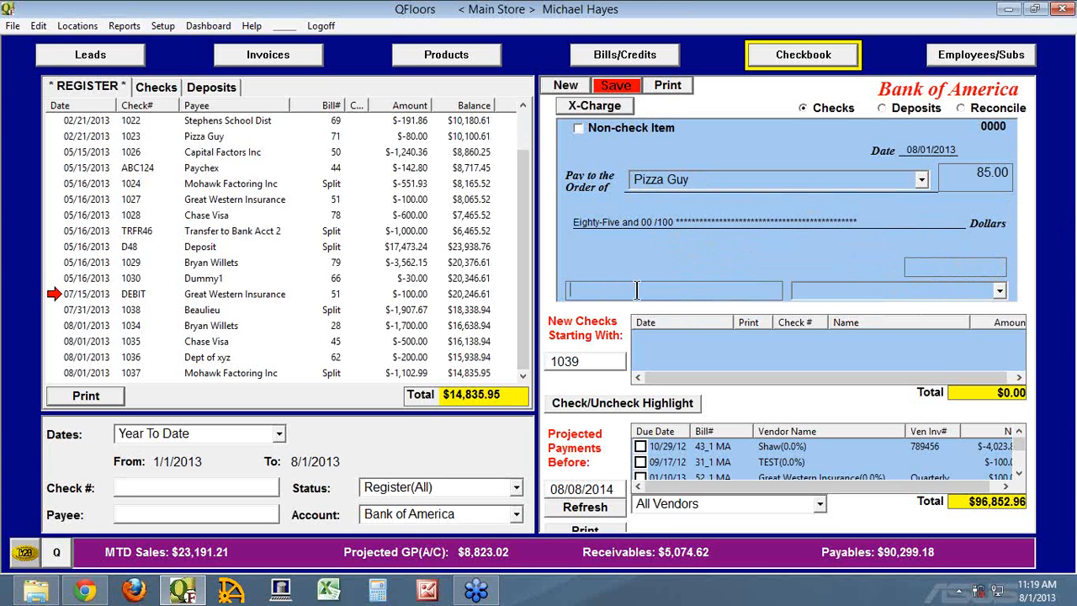
# Assign the Pizza Guy check to the Meals account and save it without printing.
pyautogui.click(574, 292)
pyautogui.click(999, 292)
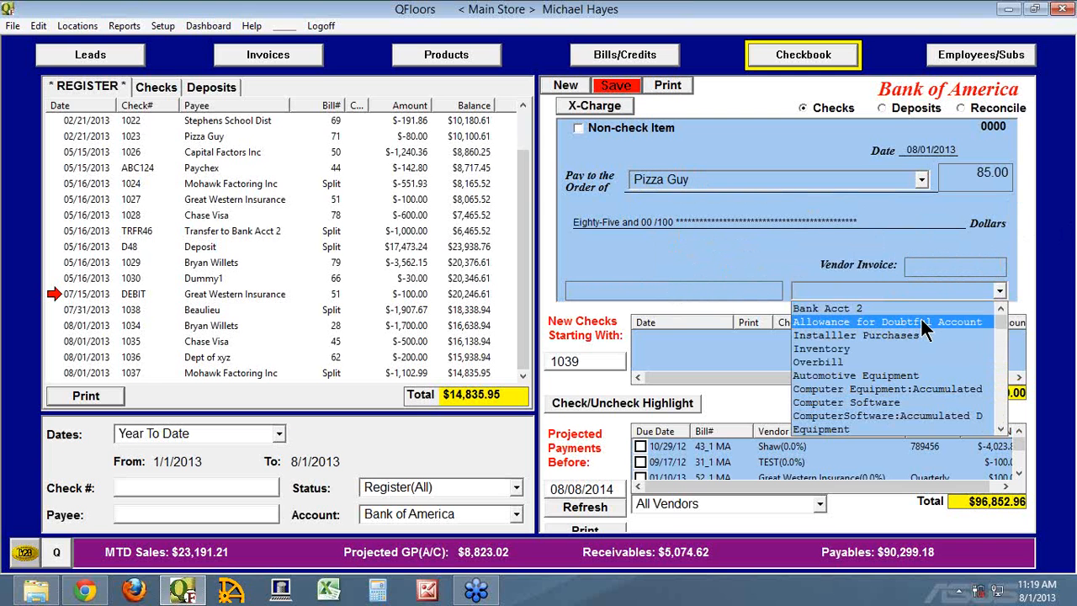
pyautogui.write('m')
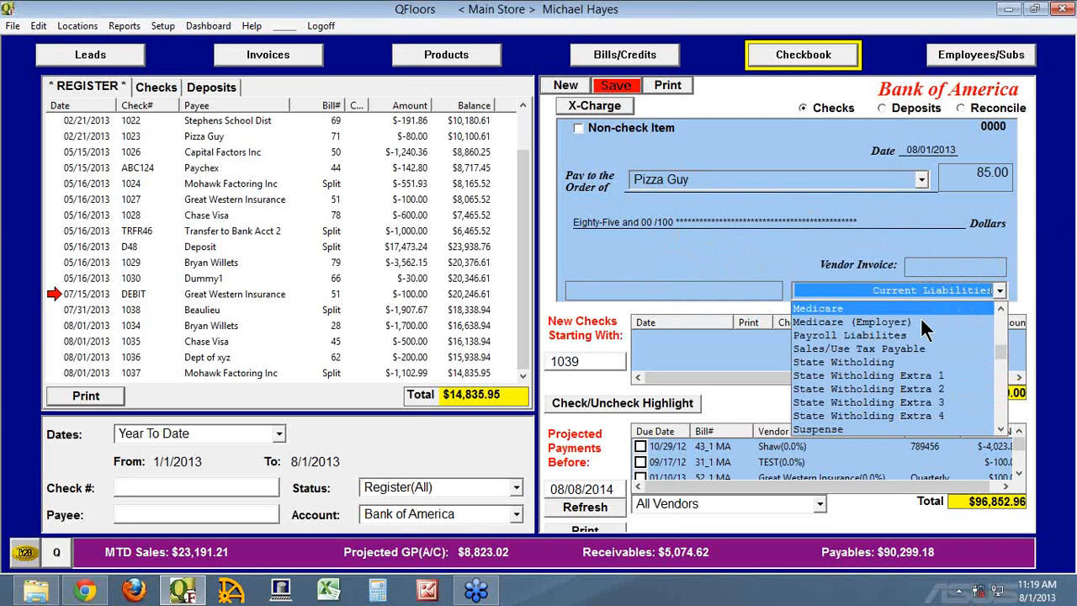
pyautogui.write('ea')
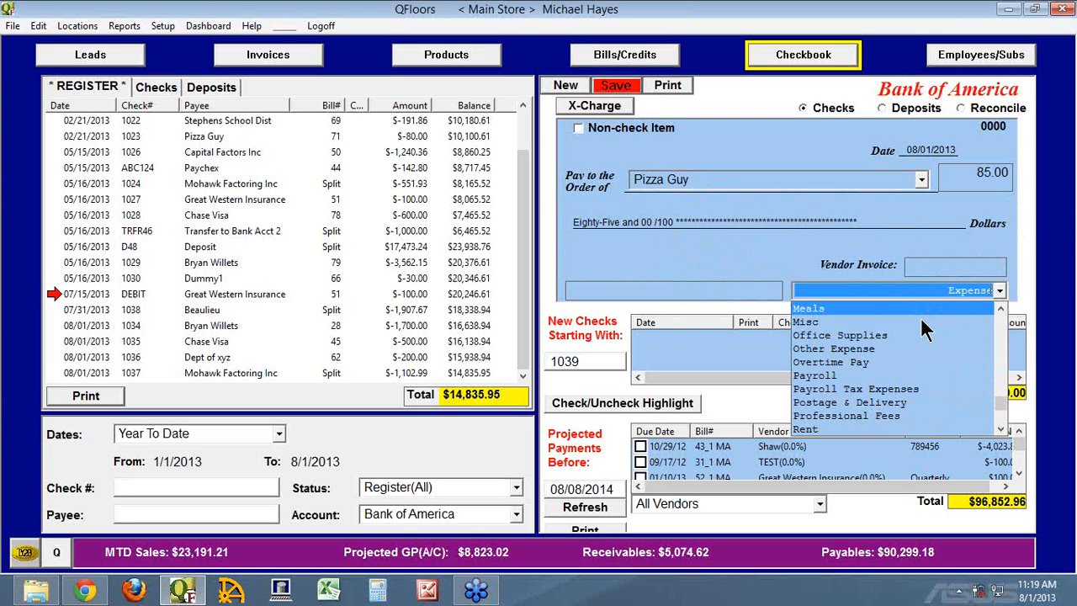
pyautogui.press('Return')
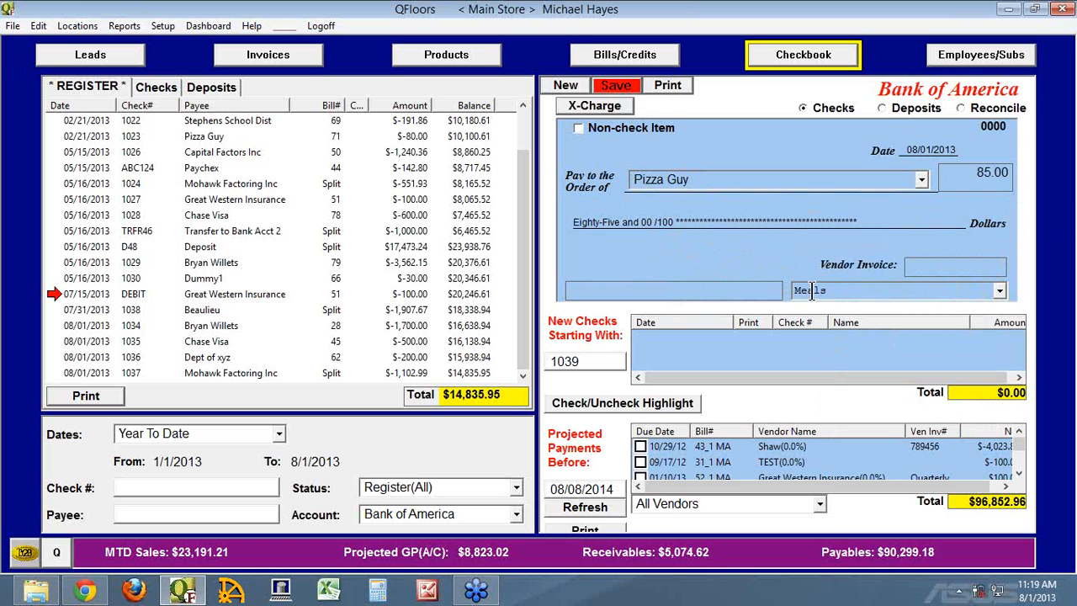
pyautogui.click(620, 88)
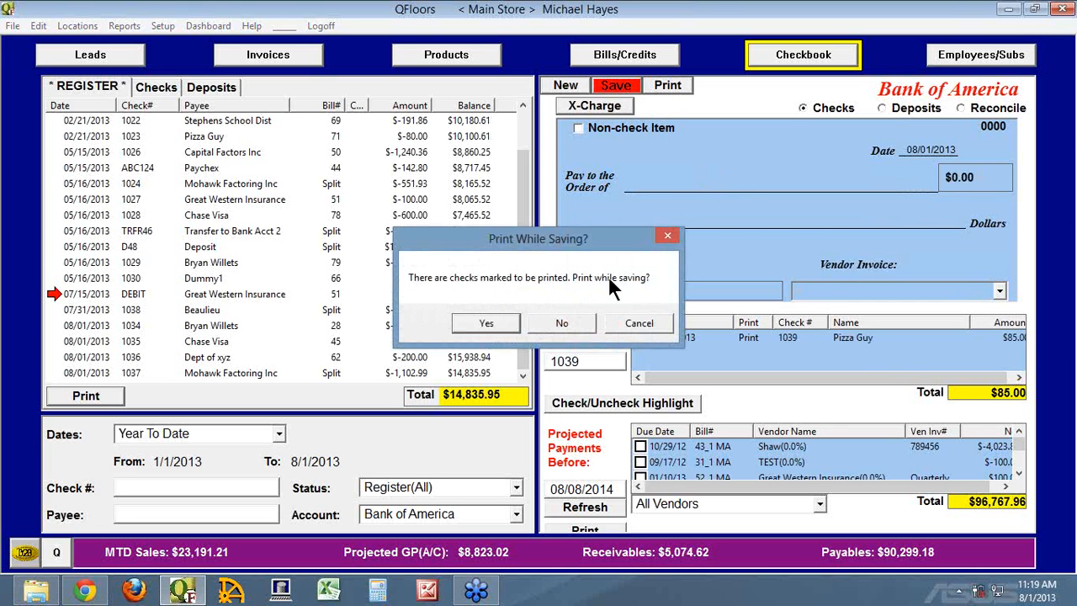
pyautogui.click(562, 323)
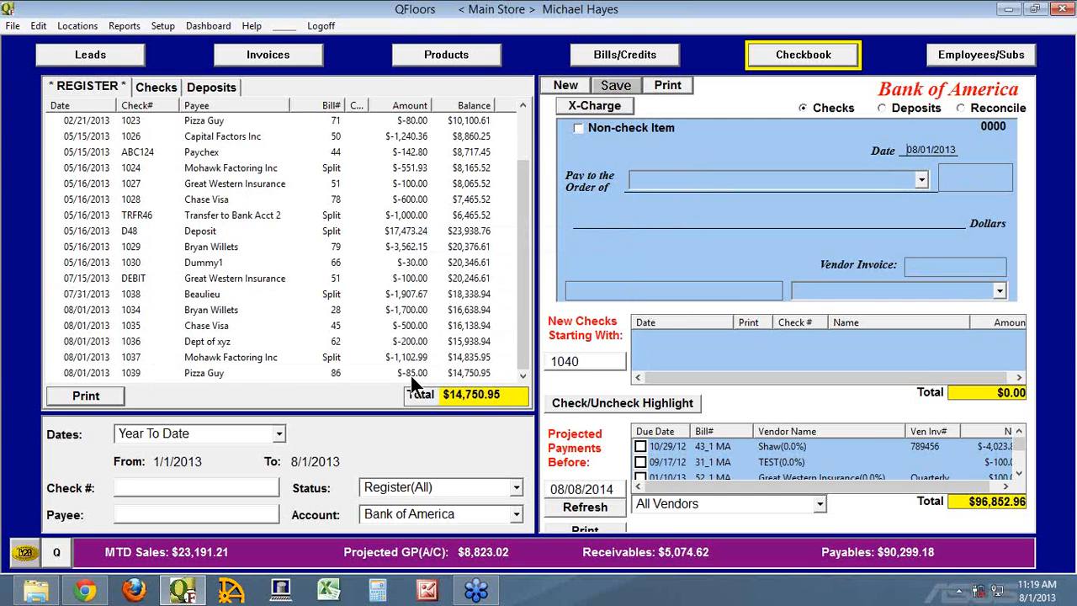
# Examine the Quick Check line of the Pizza Guy bill in Bills/Credits, and open Beaulieu bill 83 MA for comparison.
pyautogui.click(621, 57)
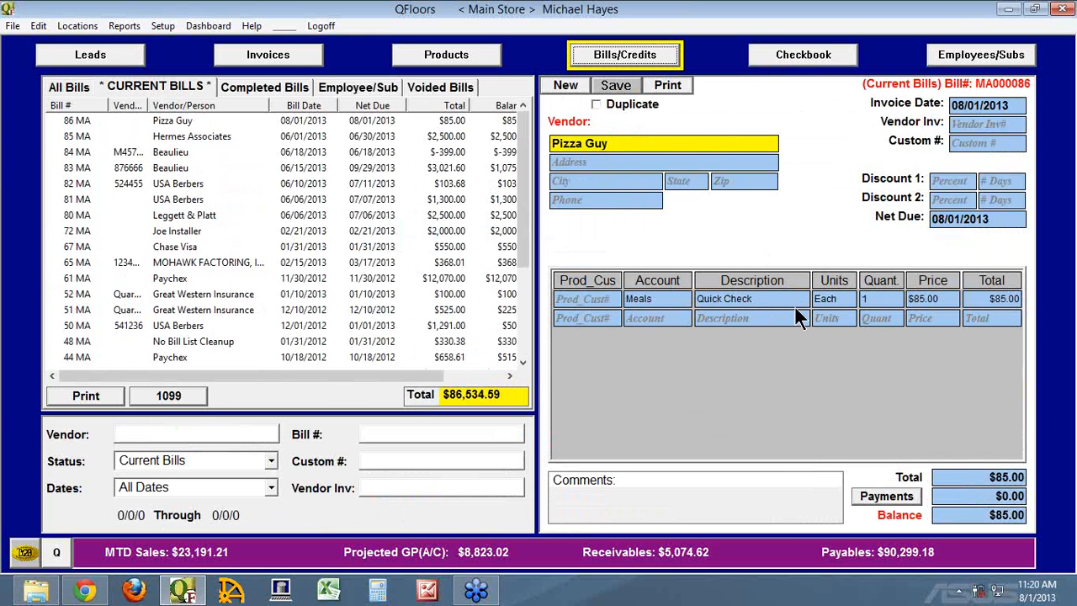
pyautogui.click(758, 303)
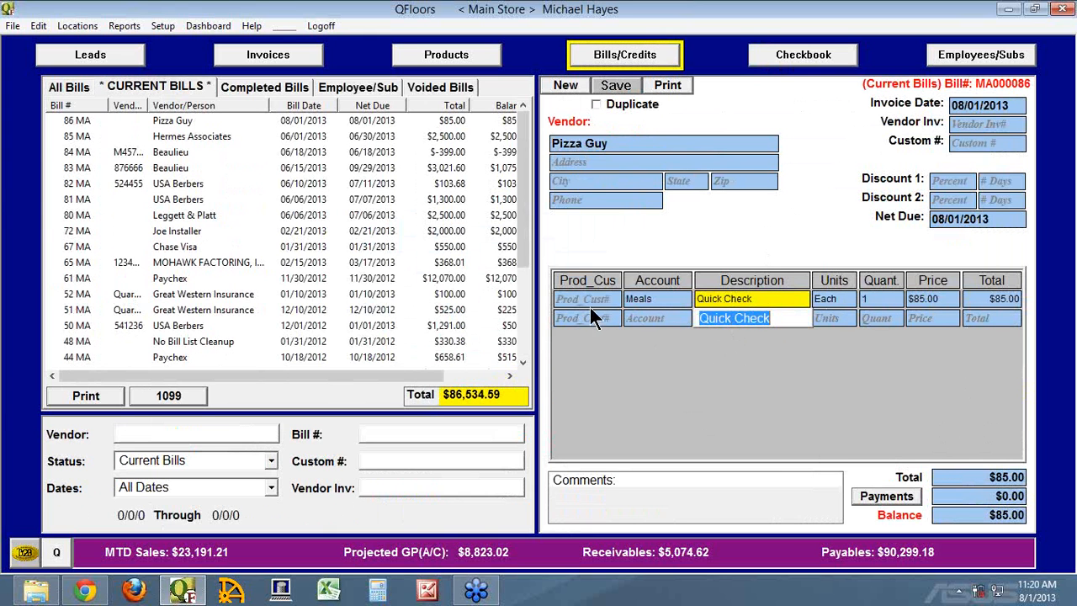
pyautogui.click(568, 301)
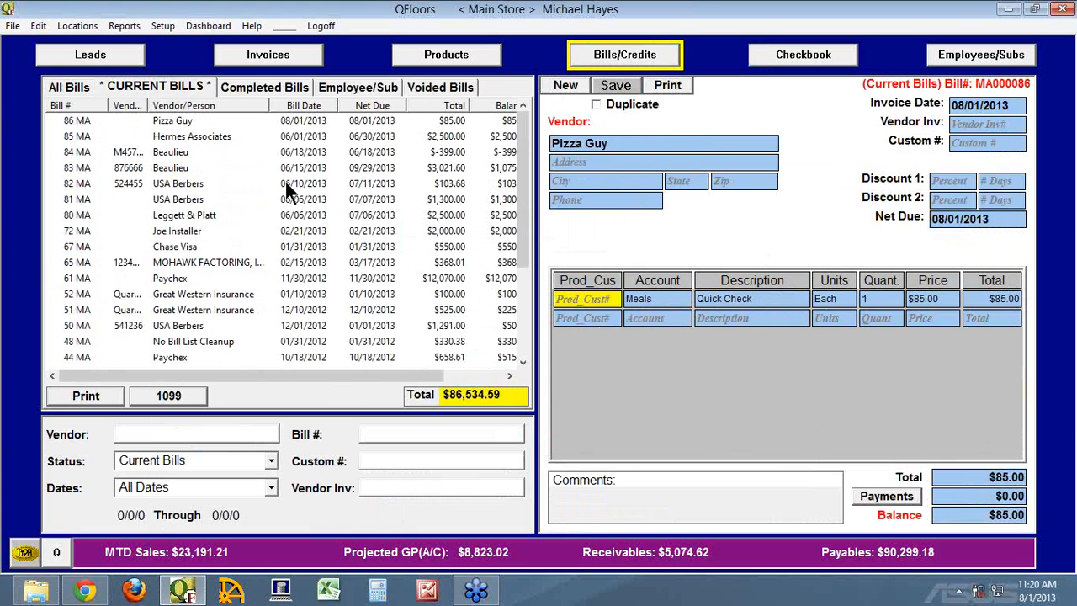
pyautogui.click(174, 166)
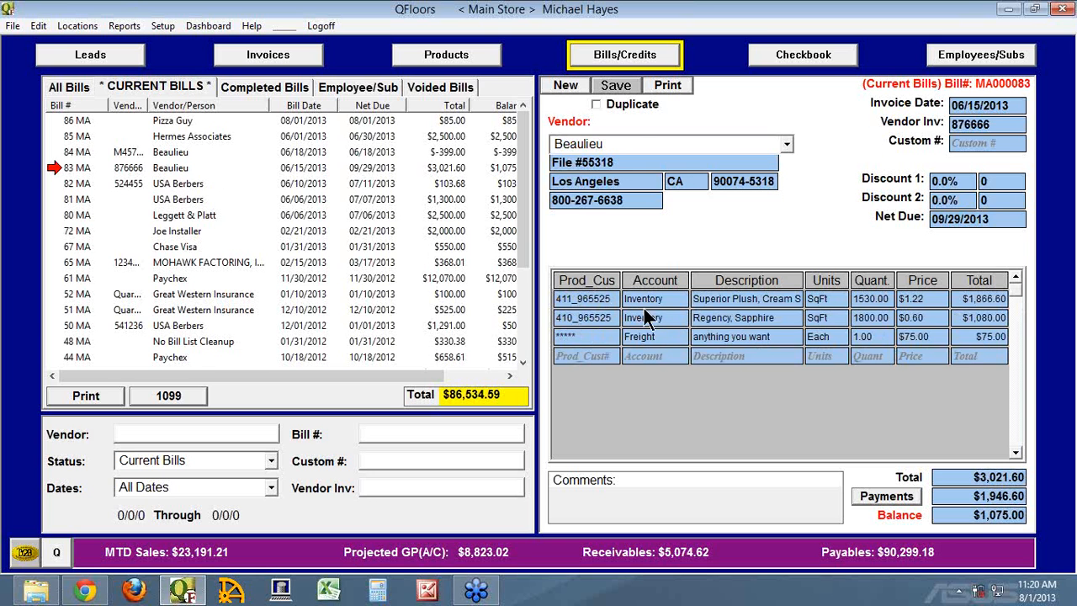
# Start another new check in the Checkbook and assign it to the Inventory account.
pyautogui.click(800, 60)
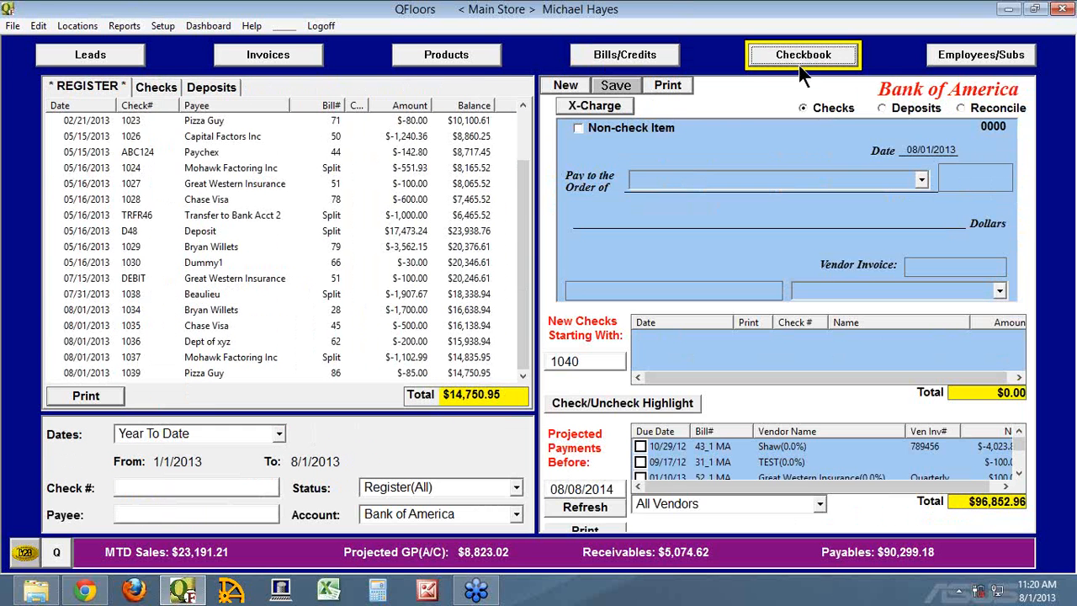
pyautogui.click(558, 85)
pyautogui.click(836, 289)
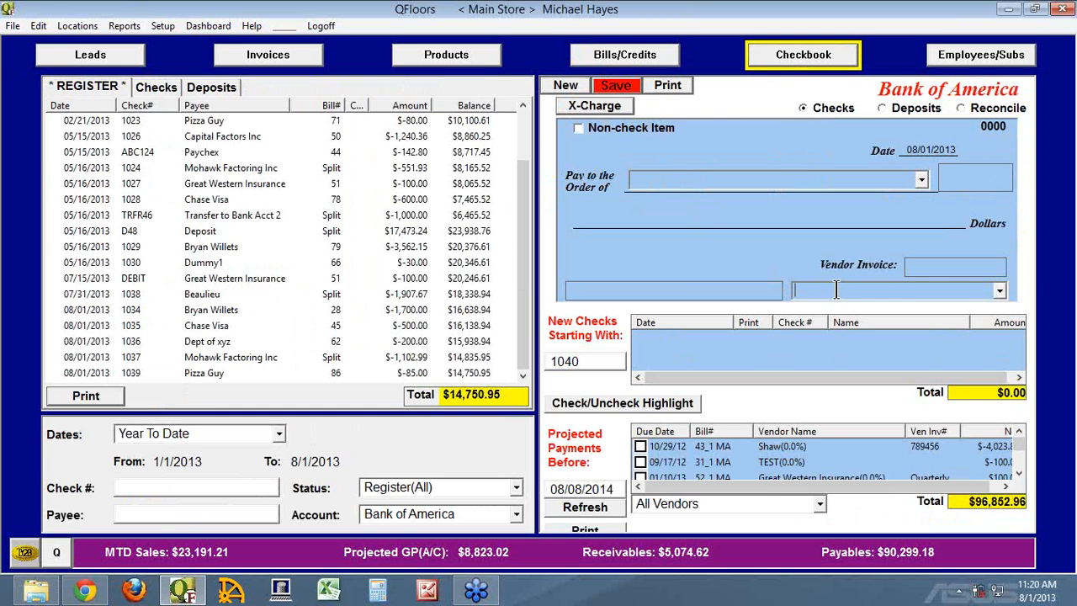
pyautogui.click(836, 289)
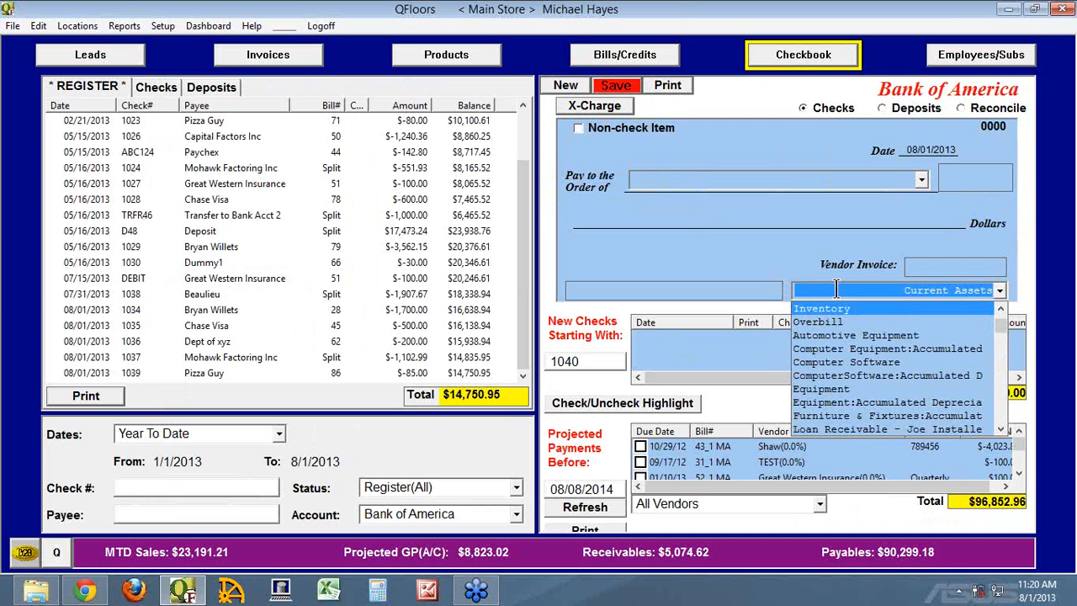
pyautogui.click(821, 308)
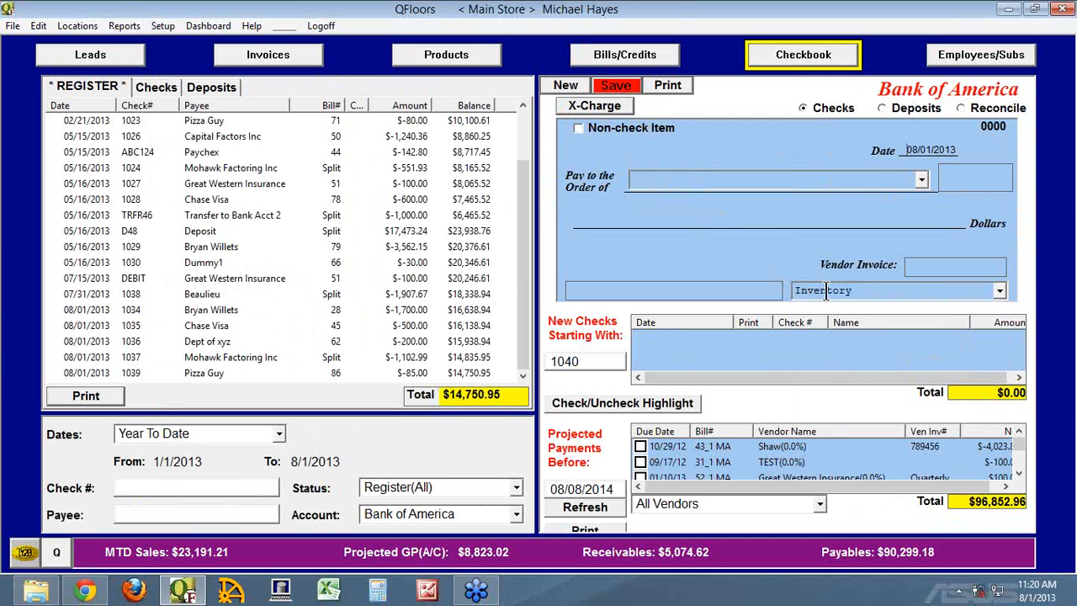
# View the product choices for an inventory line on Beaulieu bill 83 MA, and compare the bill with the Checkbook's Inventory check.
pyautogui.click(632, 57)
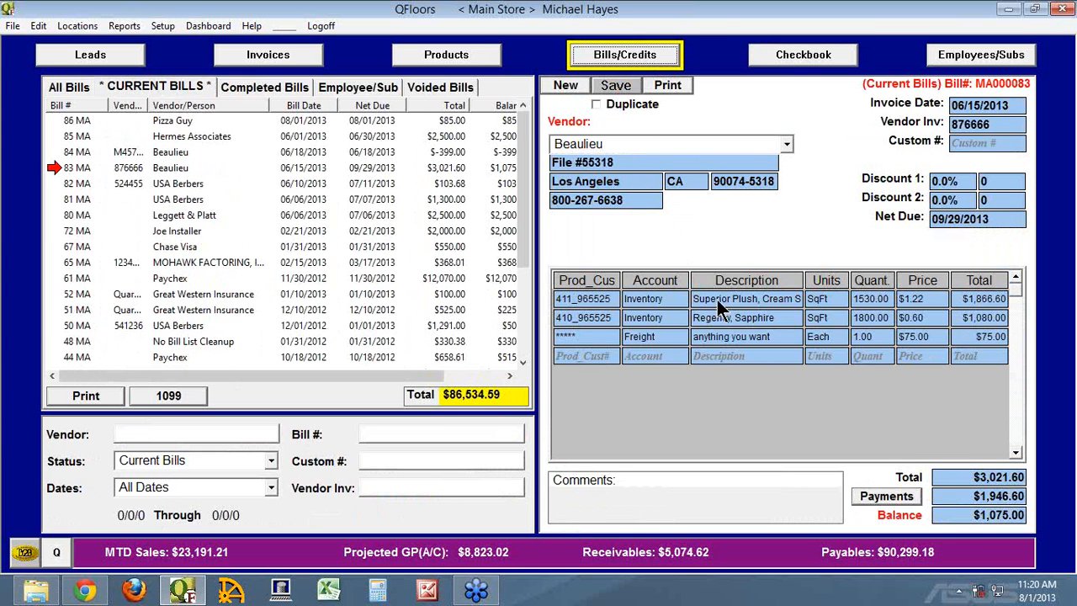
pyautogui.click(994, 318)
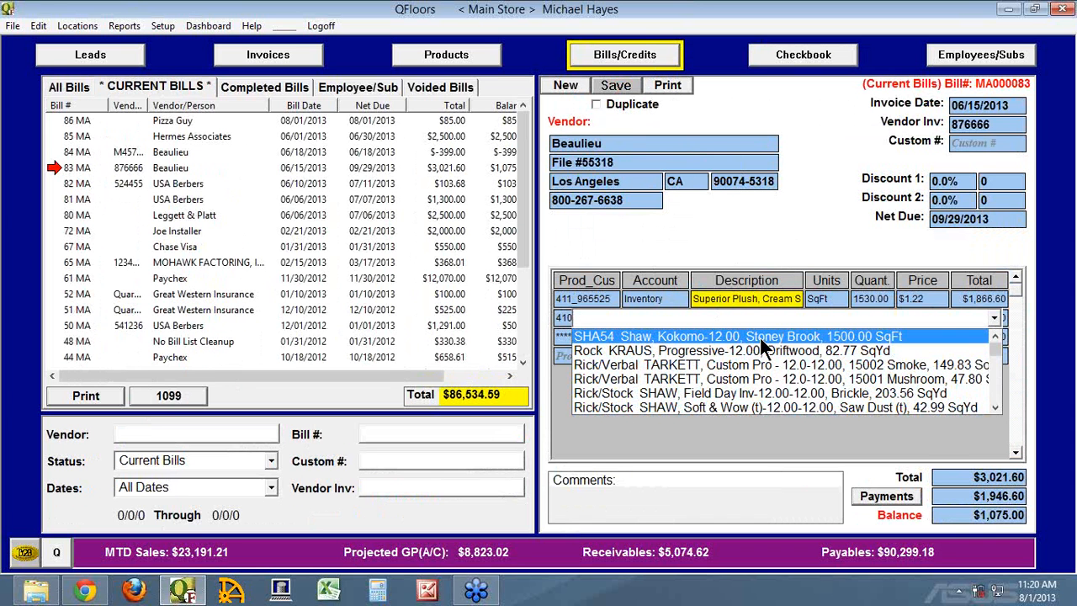
pyautogui.click(765, 238)
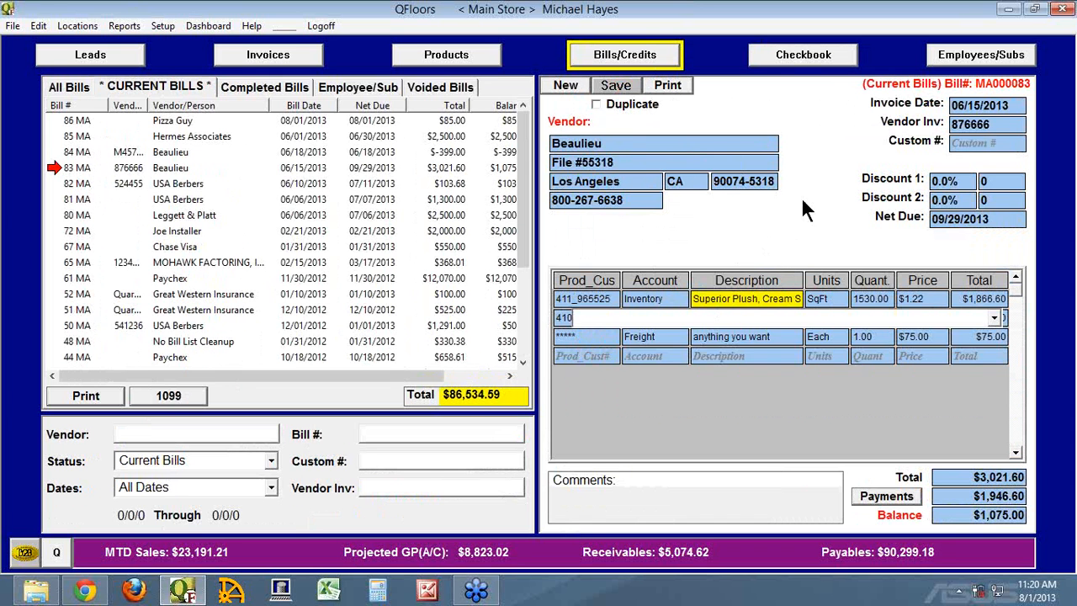
pyautogui.click(811, 59)
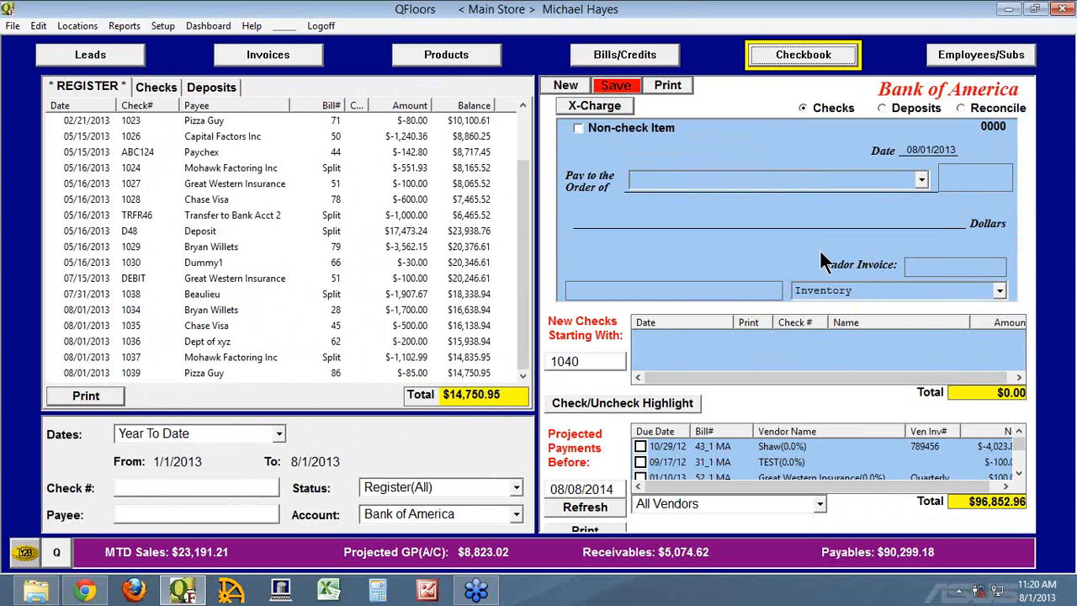
pyautogui.click(624, 57)
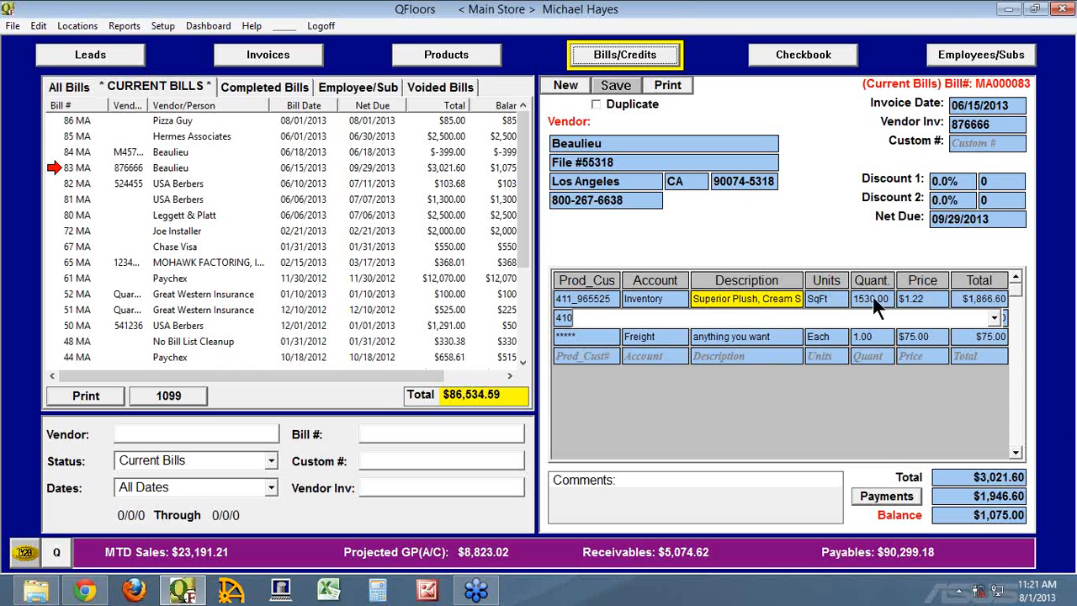
# Return to the Checkbook and open Mohawk Factoring check 1037 from the register, discarding the unsaved Inventory check.
pyautogui.click(571, 335)
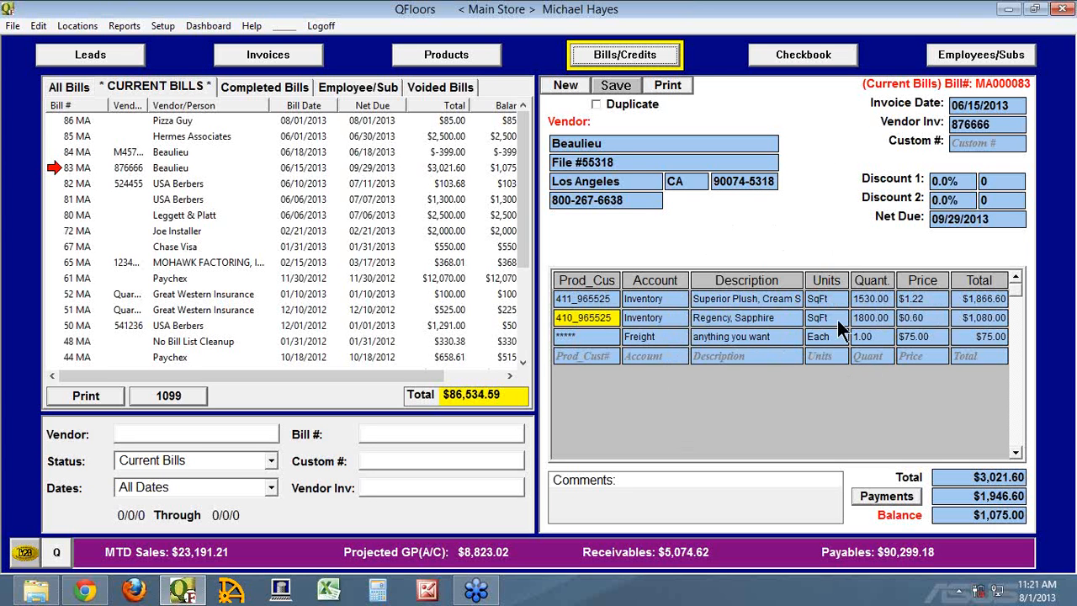
pyautogui.click(811, 61)
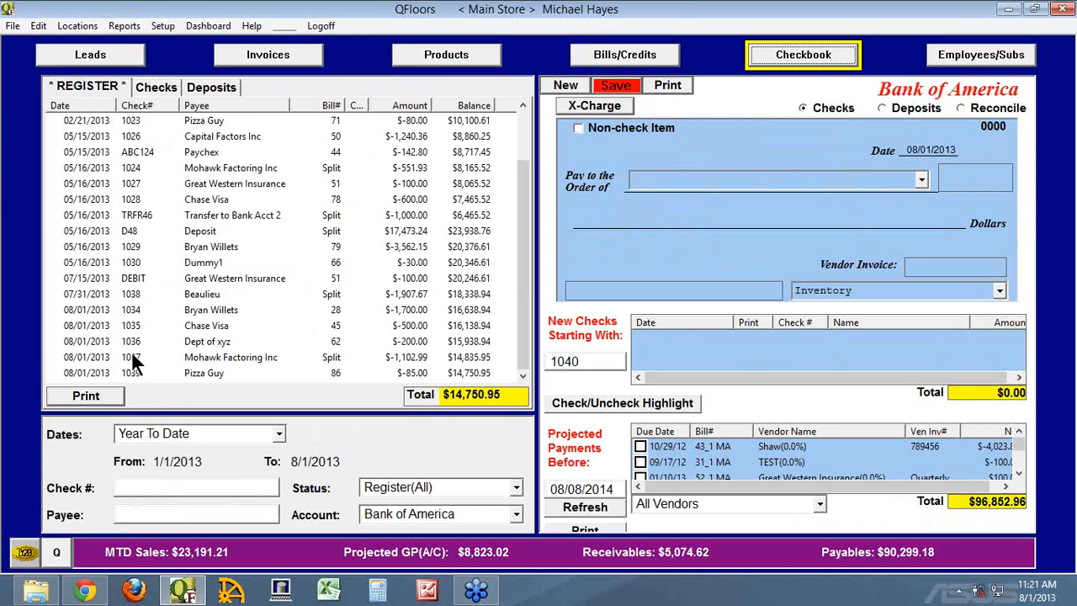
pyautogui.click(59, 356)
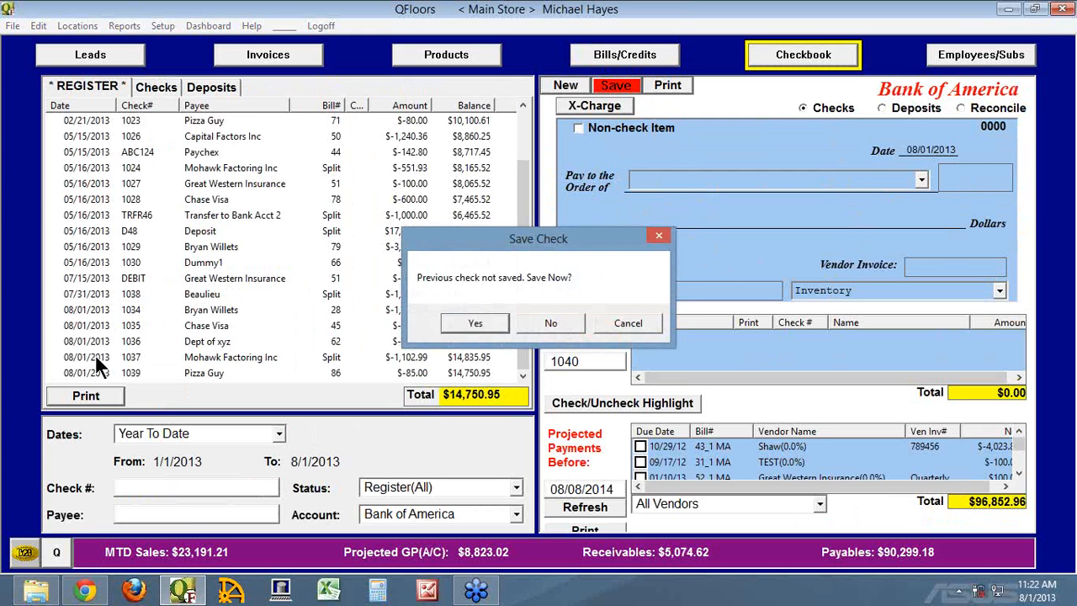
pyautogui.click(548, 321)
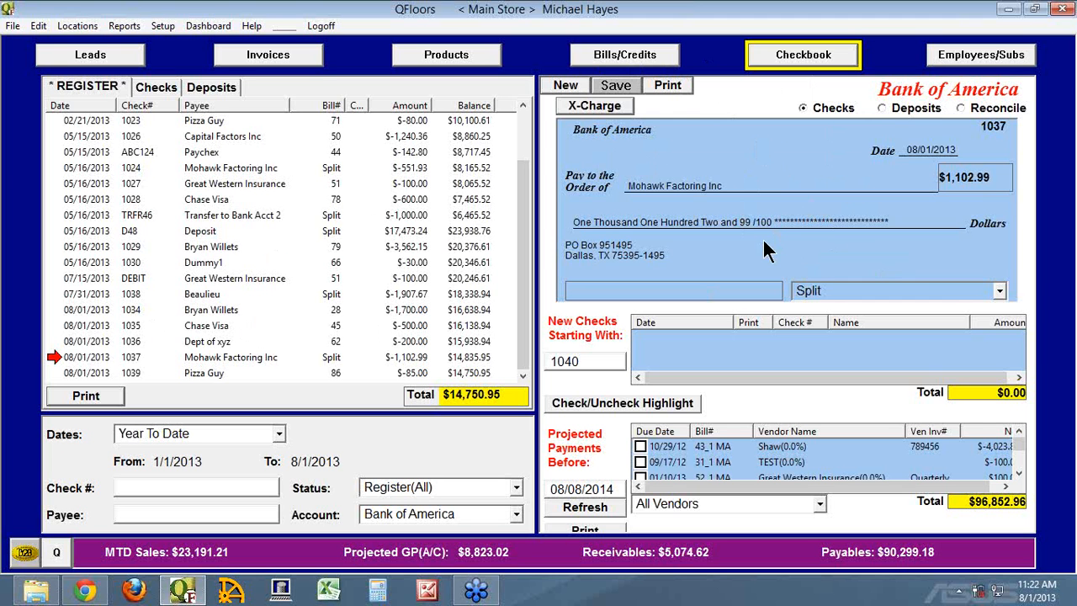
# Switch the Checkbook to deposits and start a new Bank of America deposit.
pyautogui.click(881, 108)
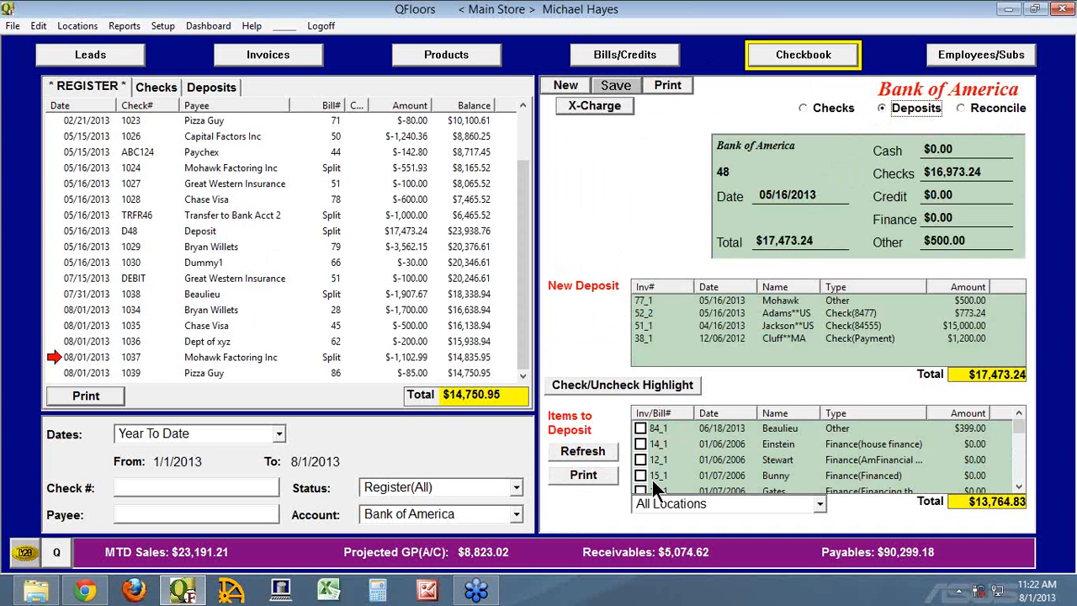
pyautogui.click(562, 84)
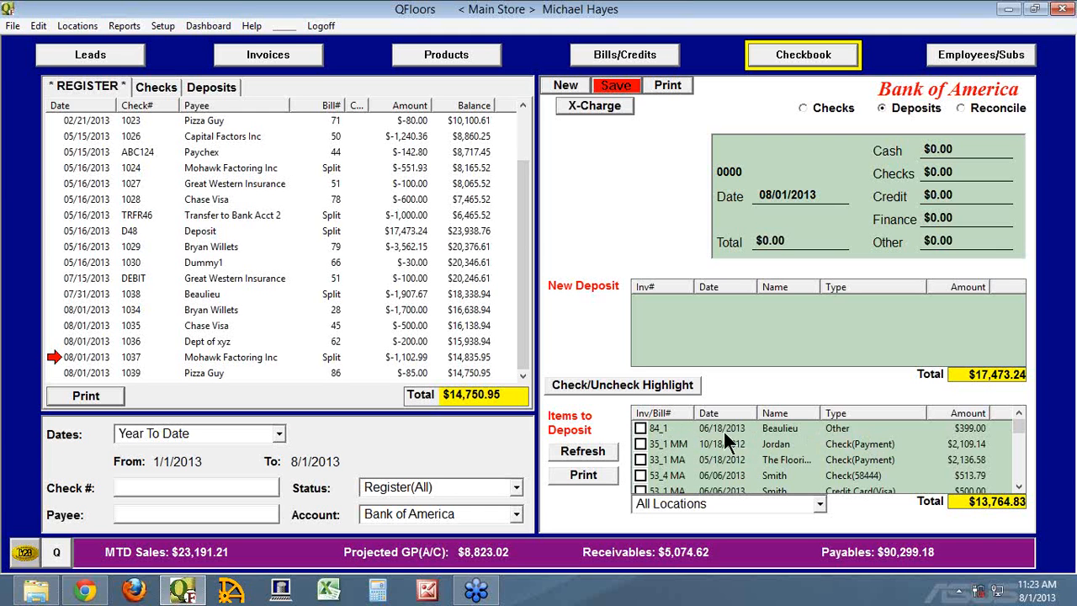
# Open the Beaulieu credit behind deposit item 84_1, examine its scheduled payment's deposit setting, and return to the Checkbook.
pyautogui.doubleClick(664, 427)
pyautogui.click(743, 243)
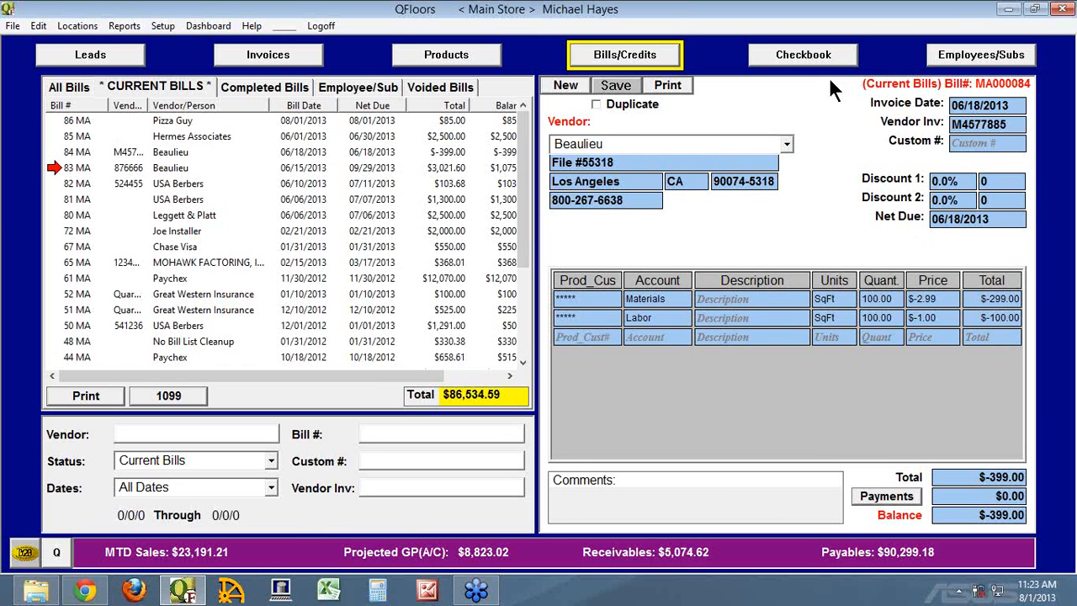
pyautogui.click(884, 496)
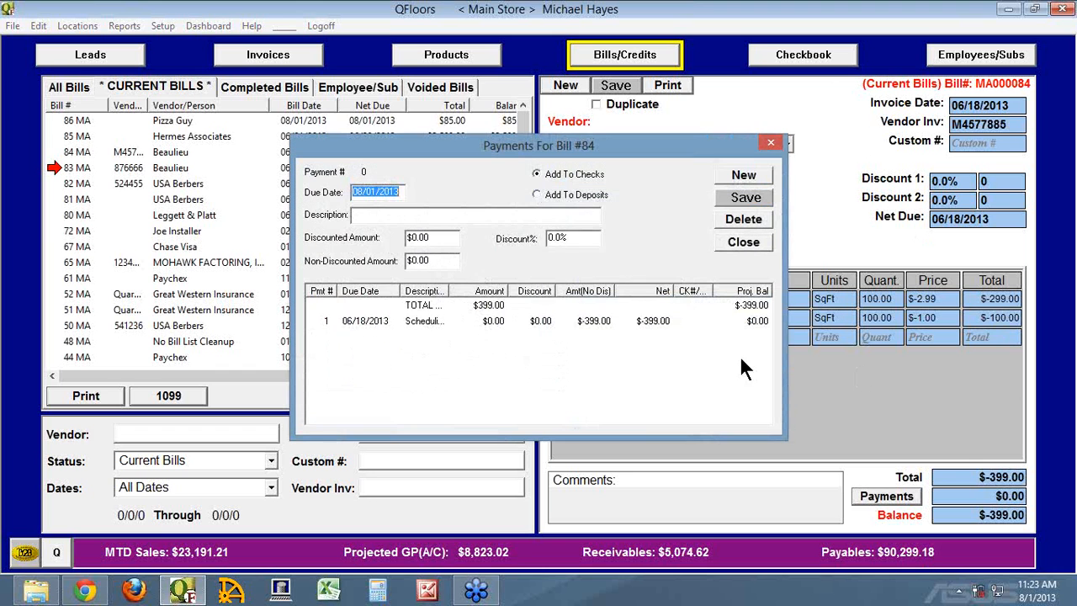
pyautogui.click(314, 319)
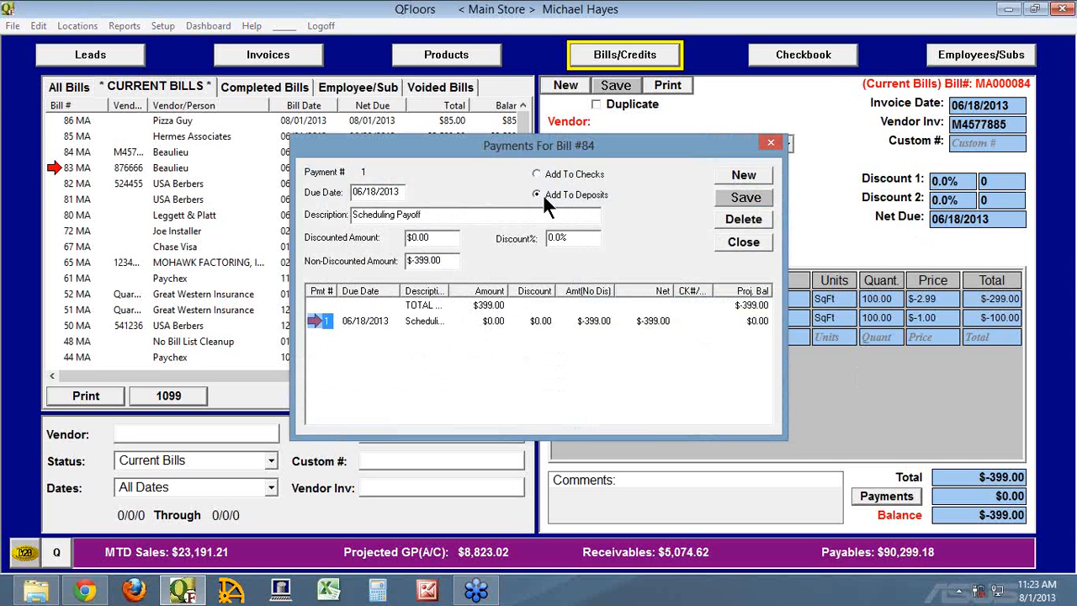
pyautogui.click(742, 242)
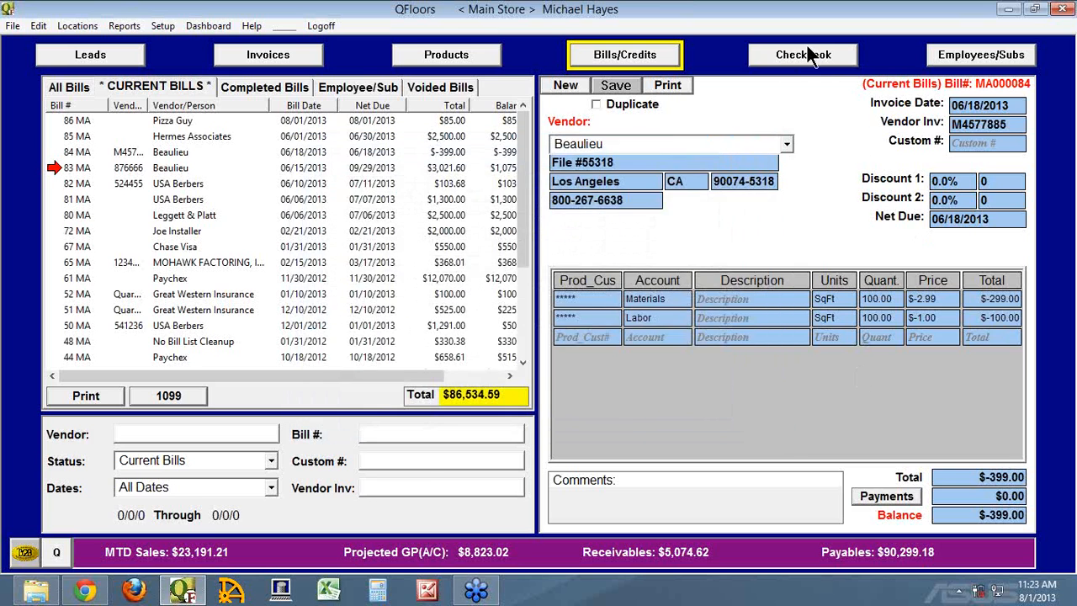
pyautogui.click(812, 54)
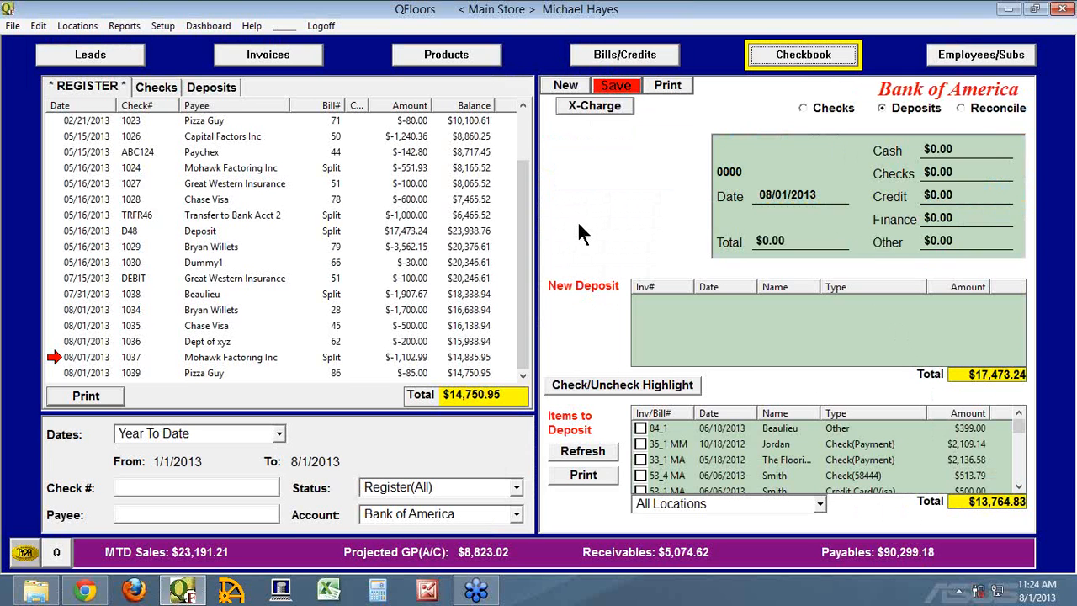
# Add items 84_1, 35_1 MM and 33_1 MA to the new deposit.
pyautogui.click(641, 428)
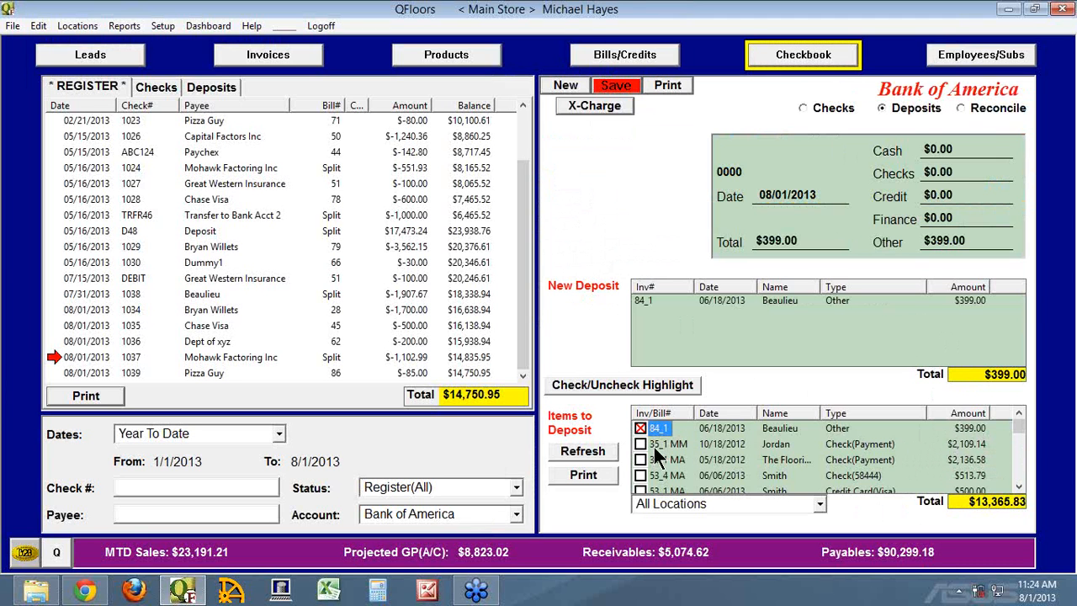
pyautogui.click(641, 444)
pyautogui.click(642, 459)
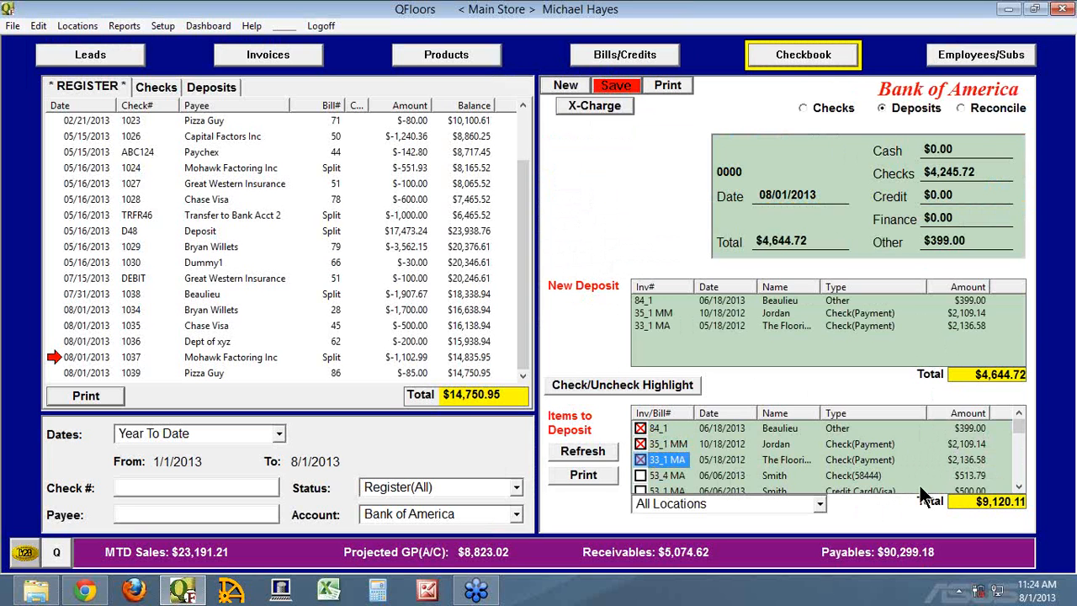
# Try adding Visa payment 53_1 MA to the deposit, look through the remaining items to deposit, and take the payment back out.
pyautogui.click(641, 490)
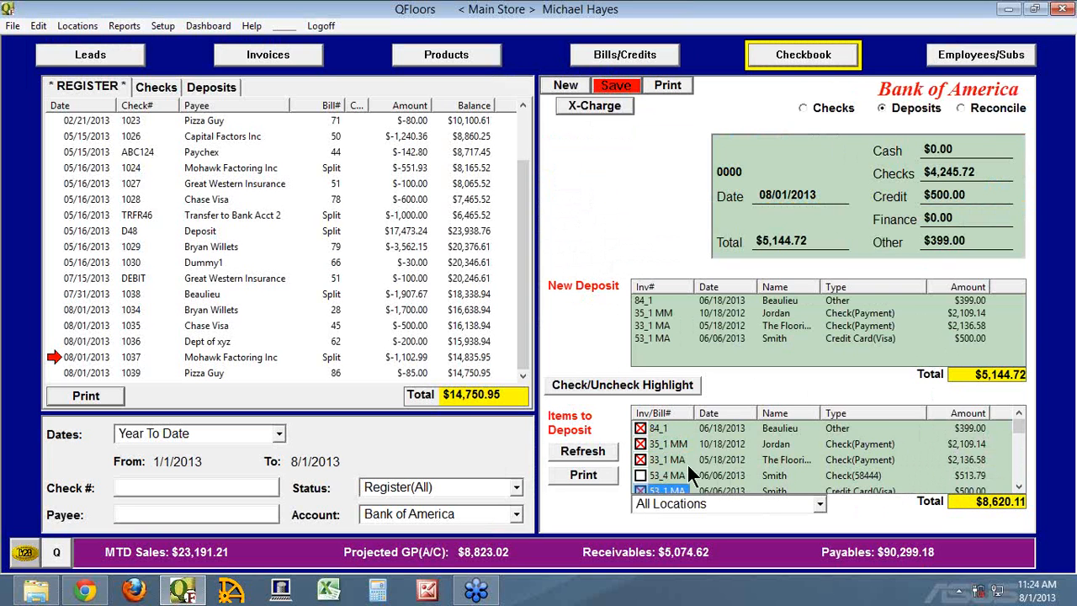
pyautogui.click(1020, 472)
pyautogui.click(1018, 467)
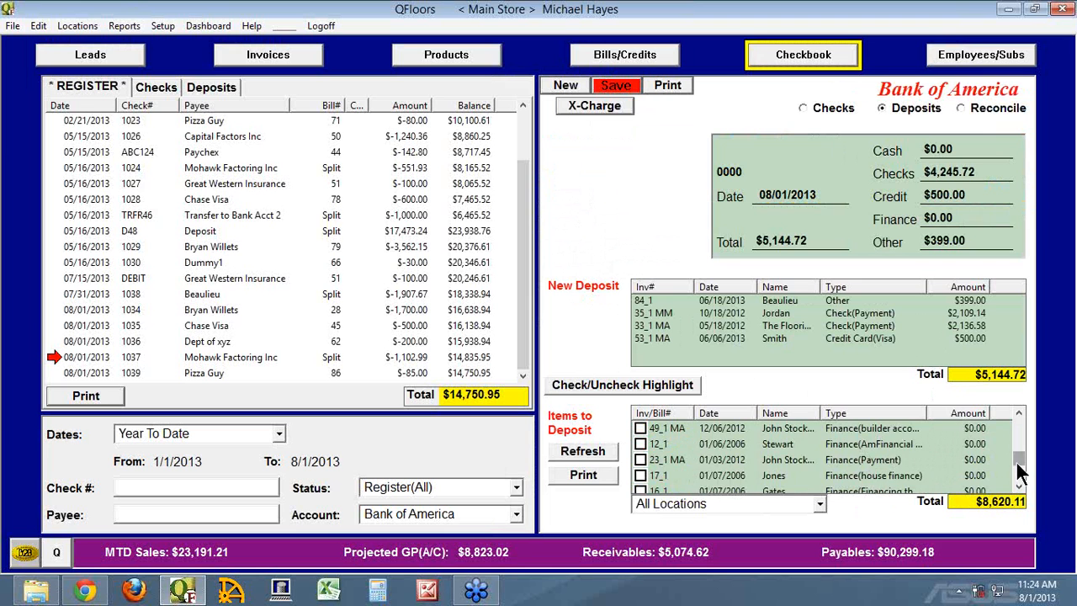
pyautogui.click(1018, 469)
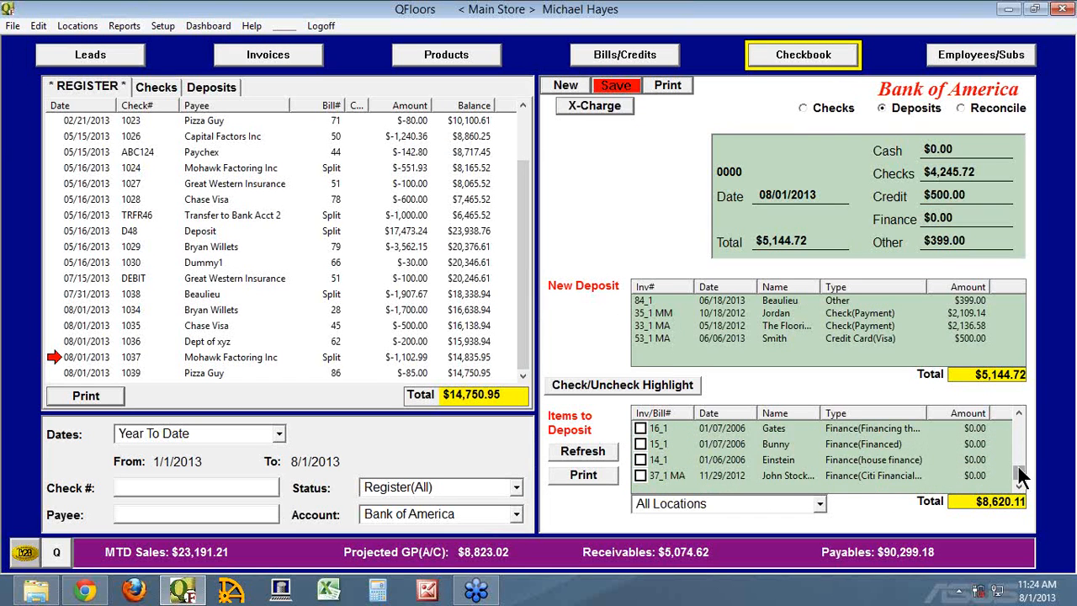
pyautogui.moveTo(1021, 475); pyautogui.dragTo(1018, 446)
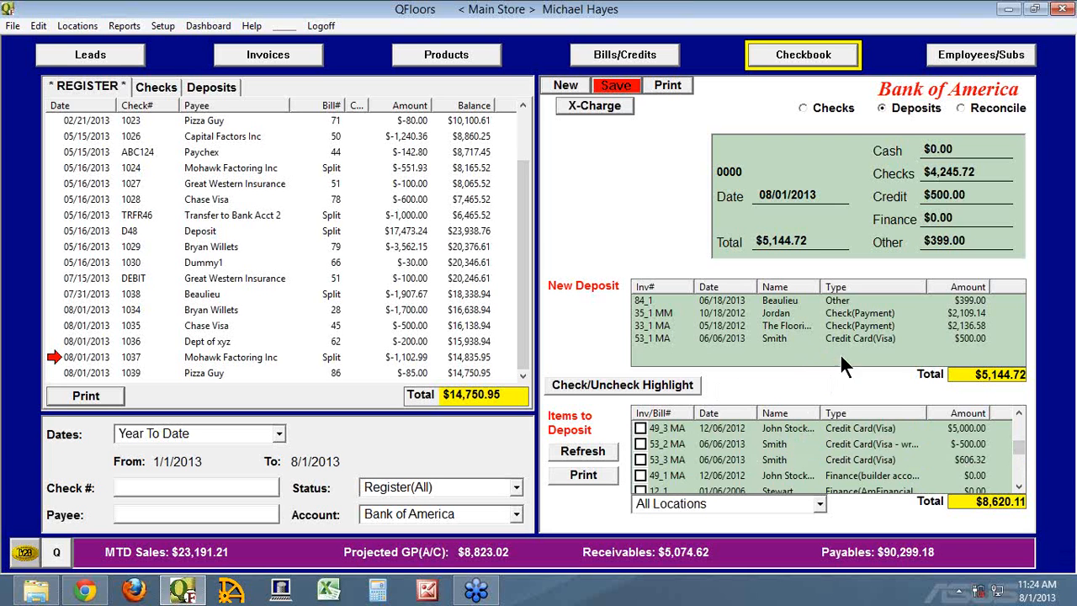
pyautogui.click(1019, 430)
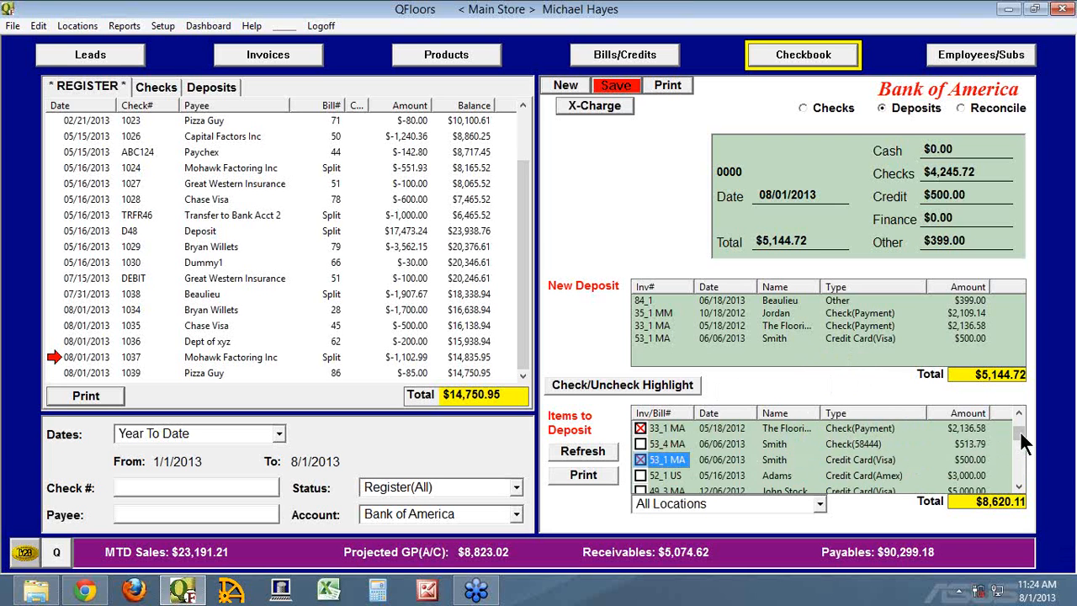
pyautogui.click(641, 459)
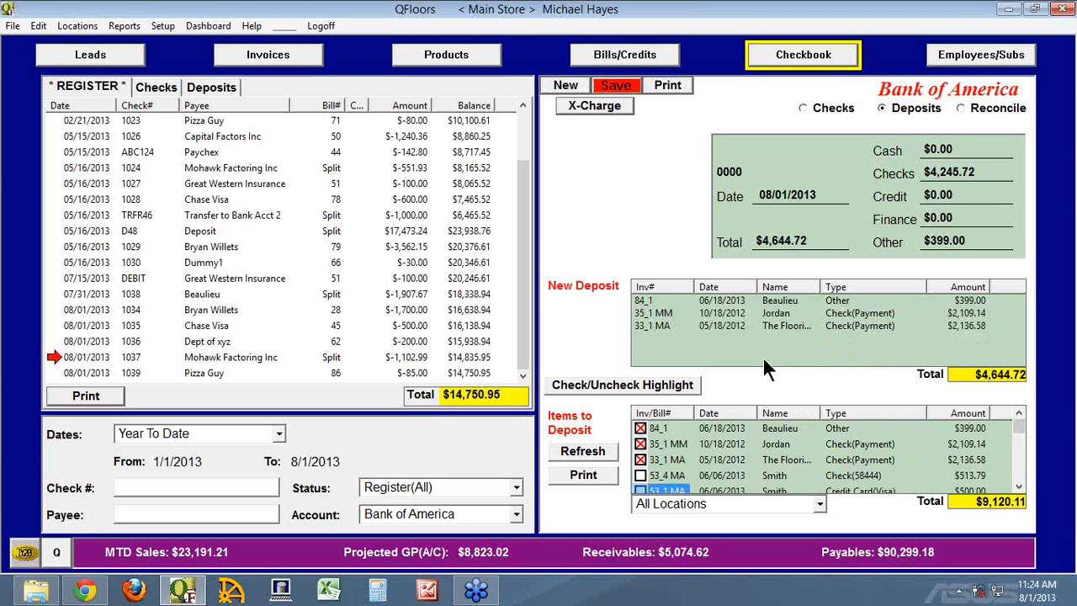
# Enter 08/01 as the deposit date and save the deposit without printing it.
pyautogui.moveTo(821, 194); pyautogui.dragTo(726, 192)
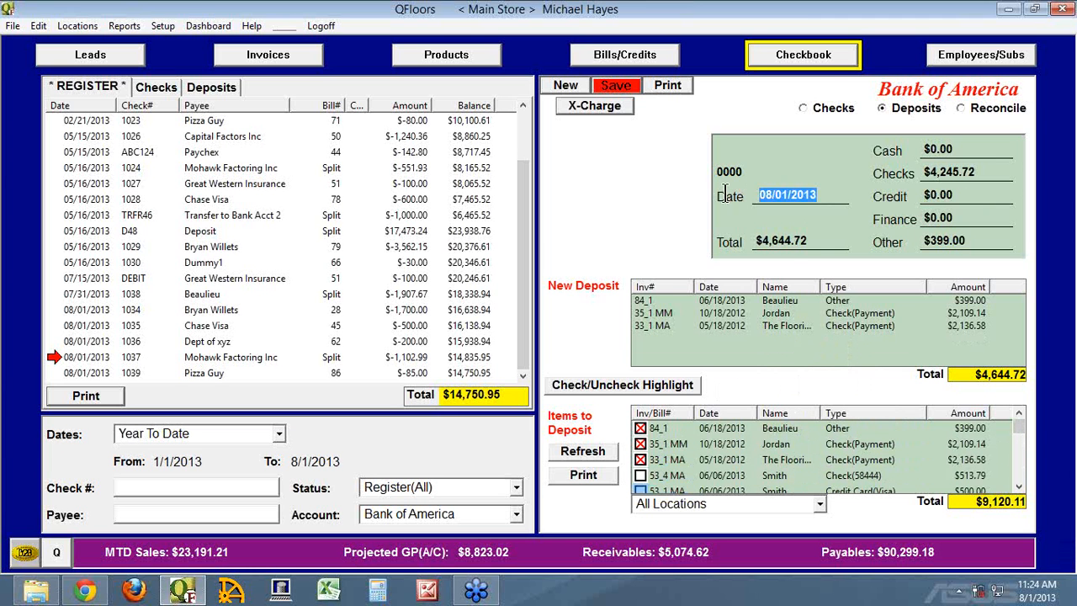
pyautogui.write('0802')
pyautogui.press('BackSpace')
pyautogui.write('1')
pyautogui.press('Tab')
pyautogui.click(613, 89)
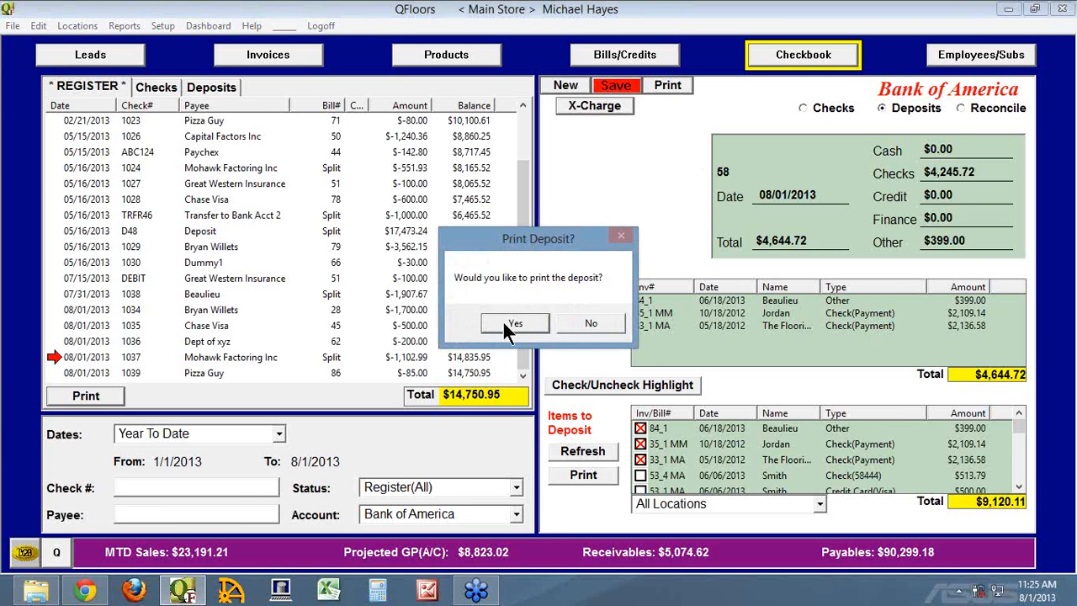
pyautogui.click(586, 325)
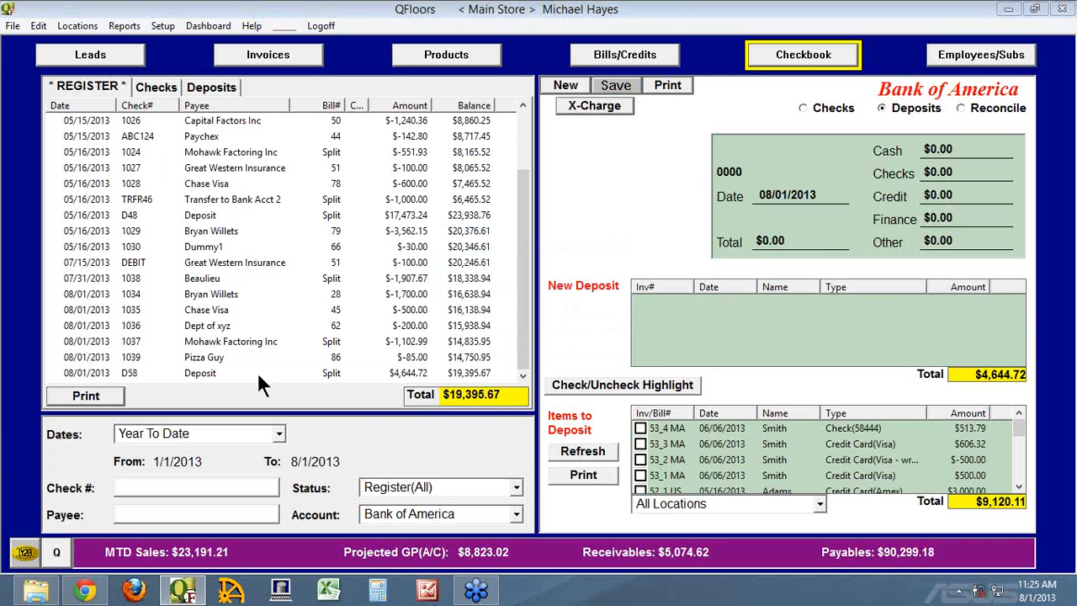
# Reopen deposit D58 from the register, add check item 53_4 MA, save the modified deposit without printing, and view it again.
pyautogui.click(82, 371)
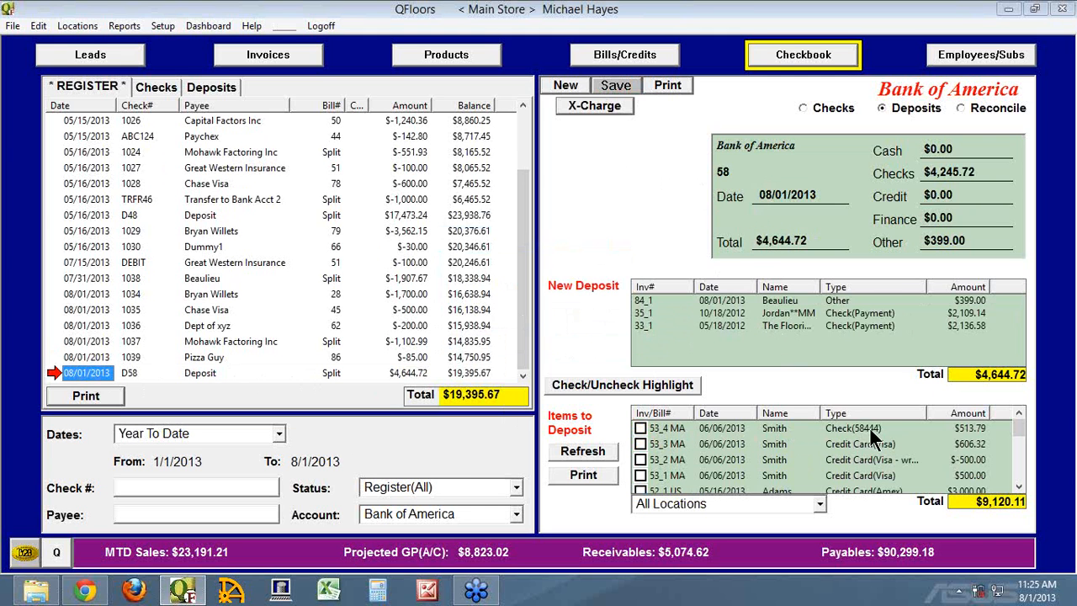
pyautogui.click(94, 371)
pyautogui.click(640, 428)
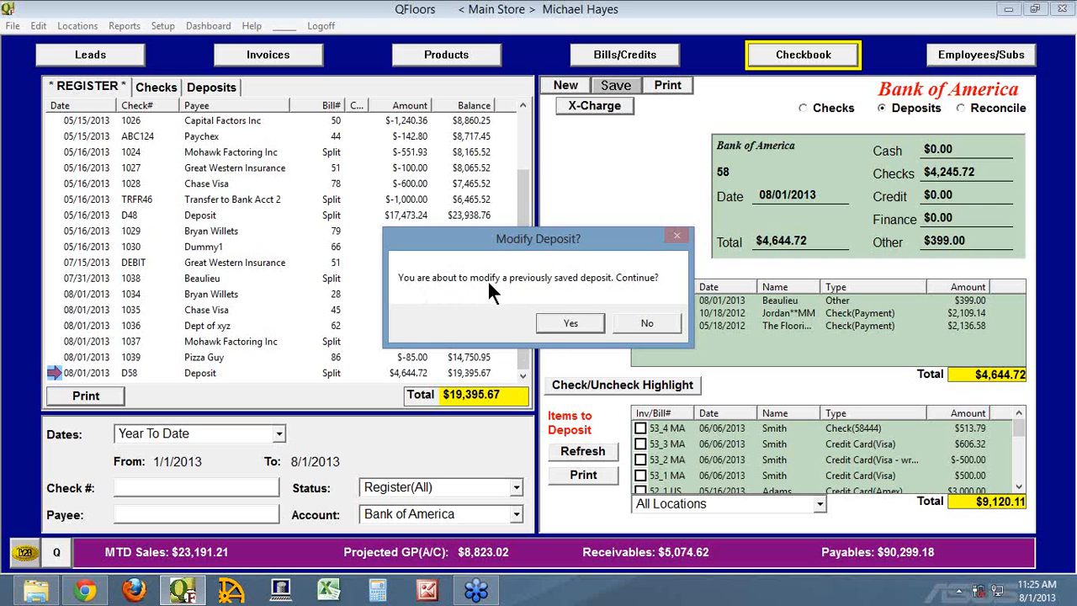
pyautogui.click(574, 319)
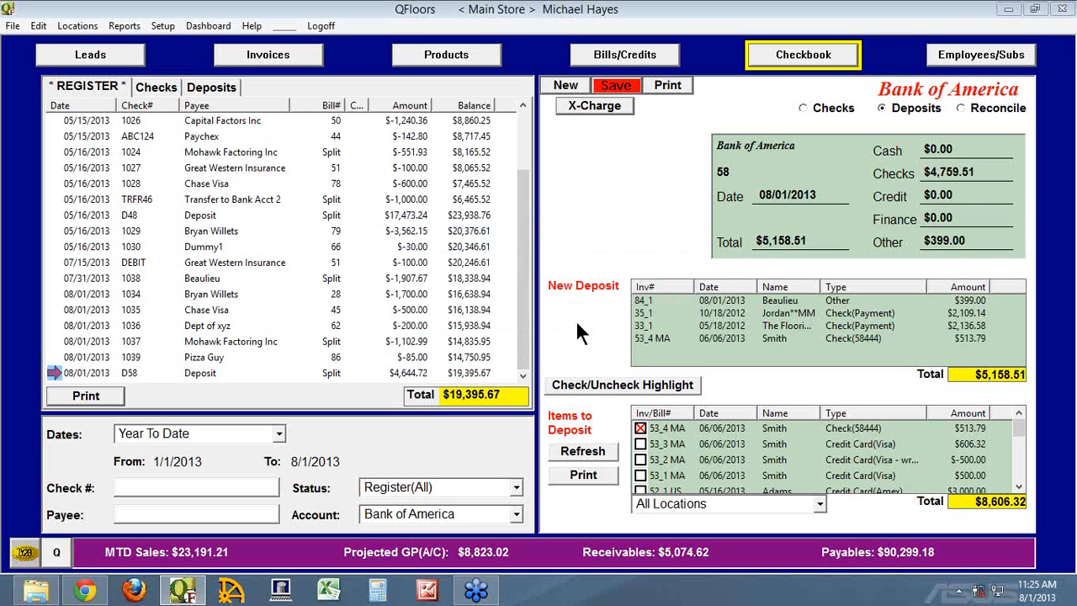
pyautogui.click(617, 86)
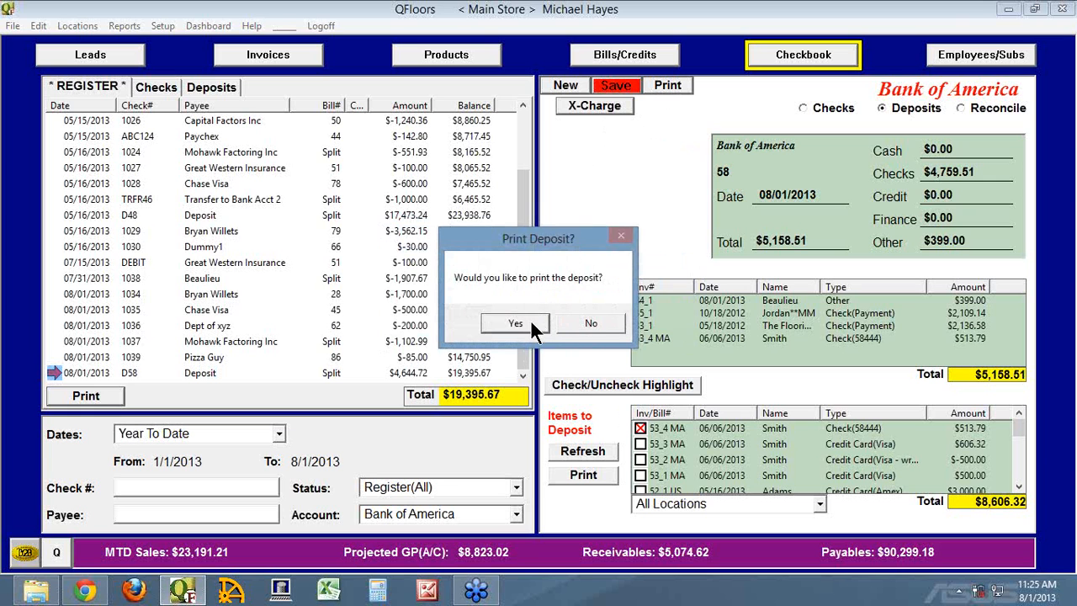
pyautogui.click(596, 320)
pyautogui.click(84, 374)
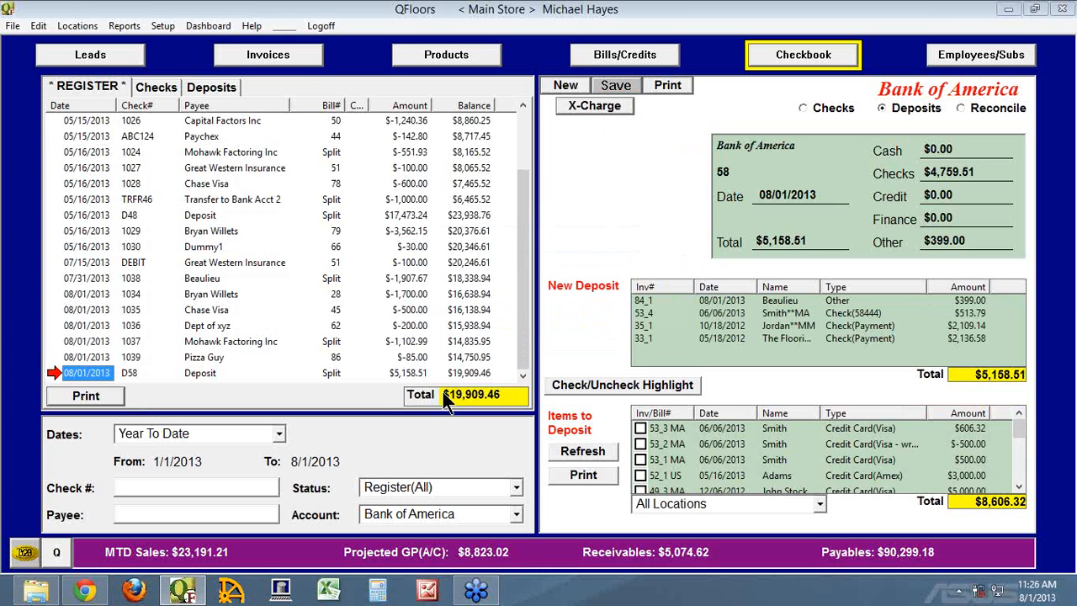
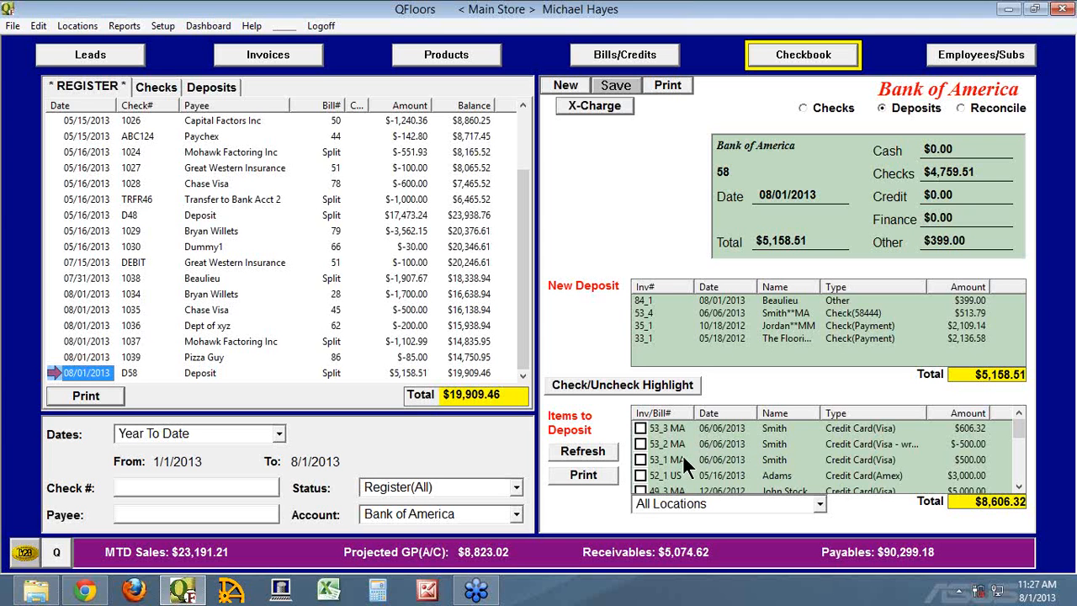
# Start a new deposit instead of modifying D58, and add Visa items 53_3 MA, 53_2 MA and 53_1 MA.
pyautogui.click(639, 428)
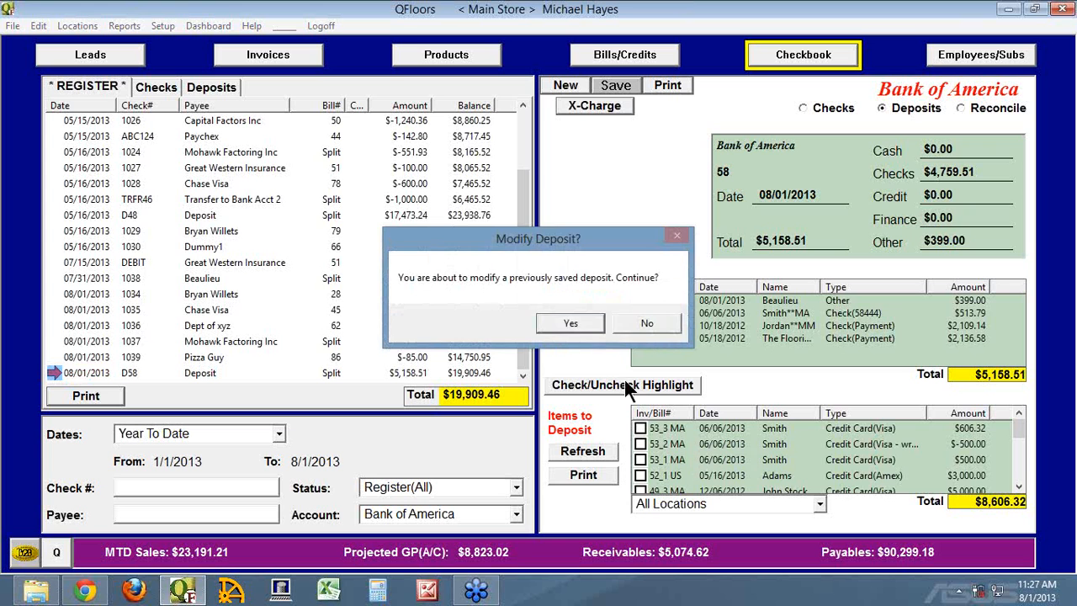
pyautogui.click(643, 323)
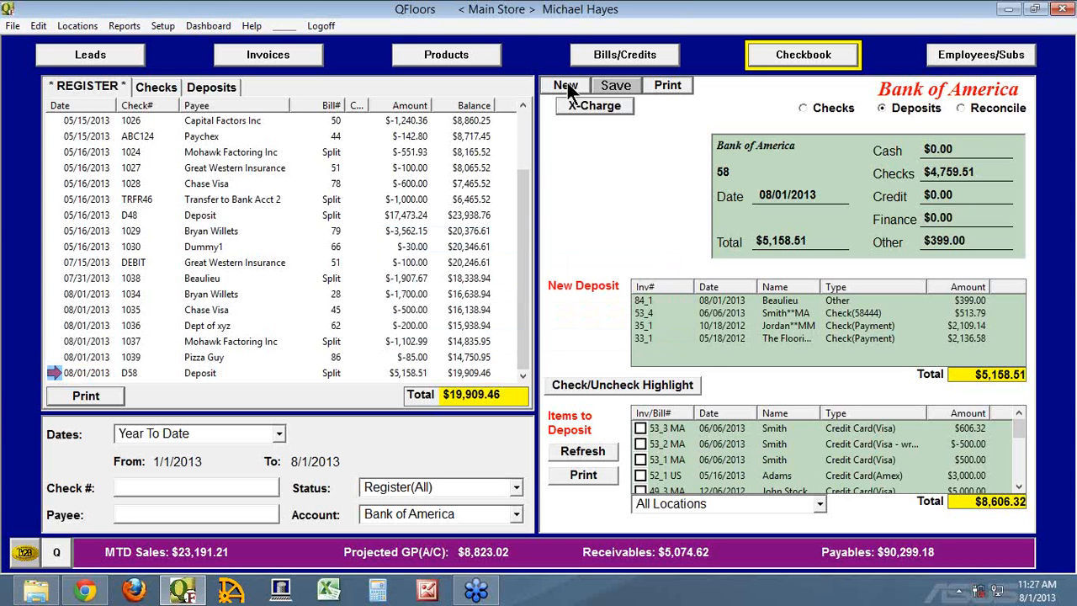
pyautogui.click(567, 87)
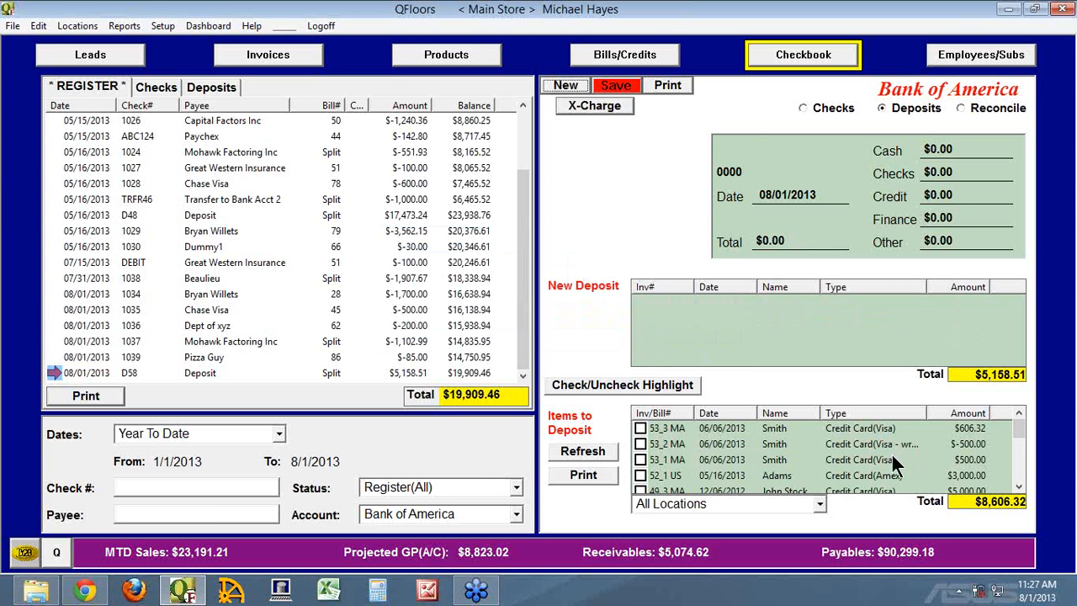
pyautogui.click(639, 428)
pyautogui.click(640, 444)
pyautogui.click(640, 459)
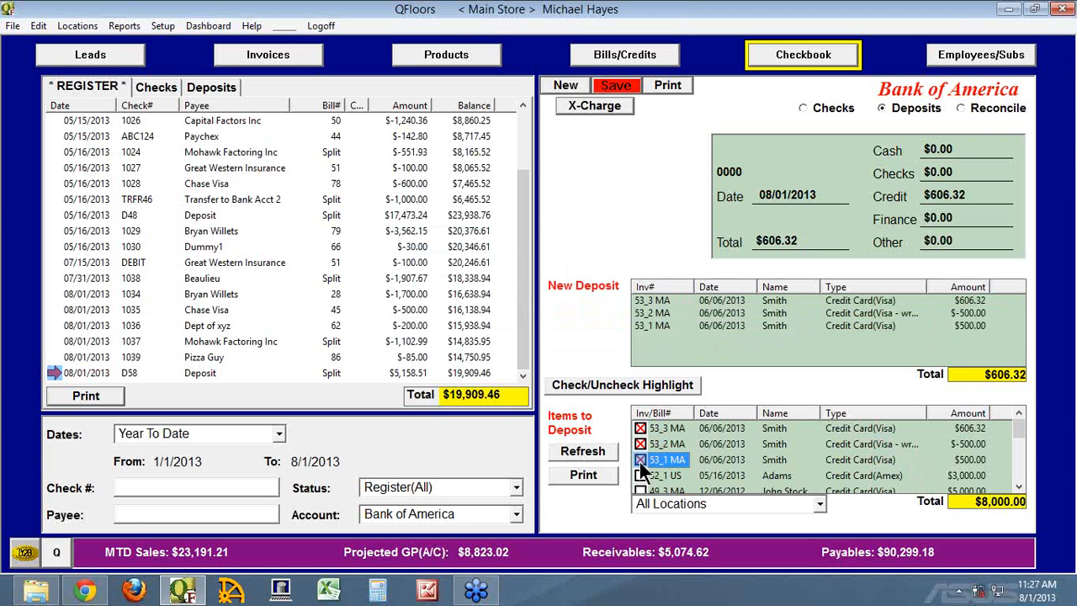
# Look through the remaining items to deposit and save the Visa deposit.
pyautogui.click(1017, 466)
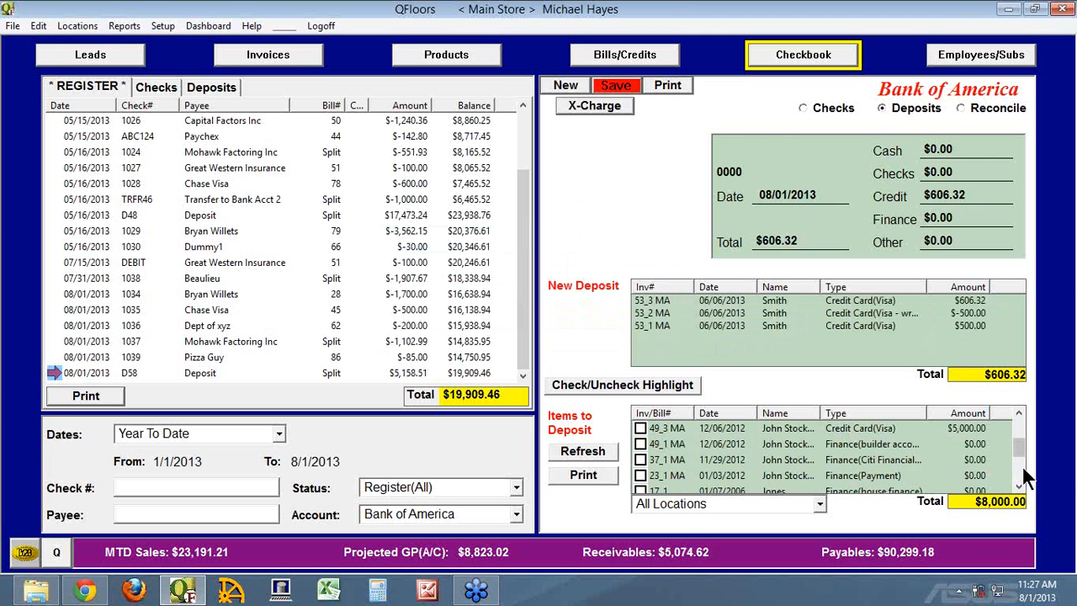
pyautogui.moveTo(1018, 452); pyautogui.dragTo(1020, 410)
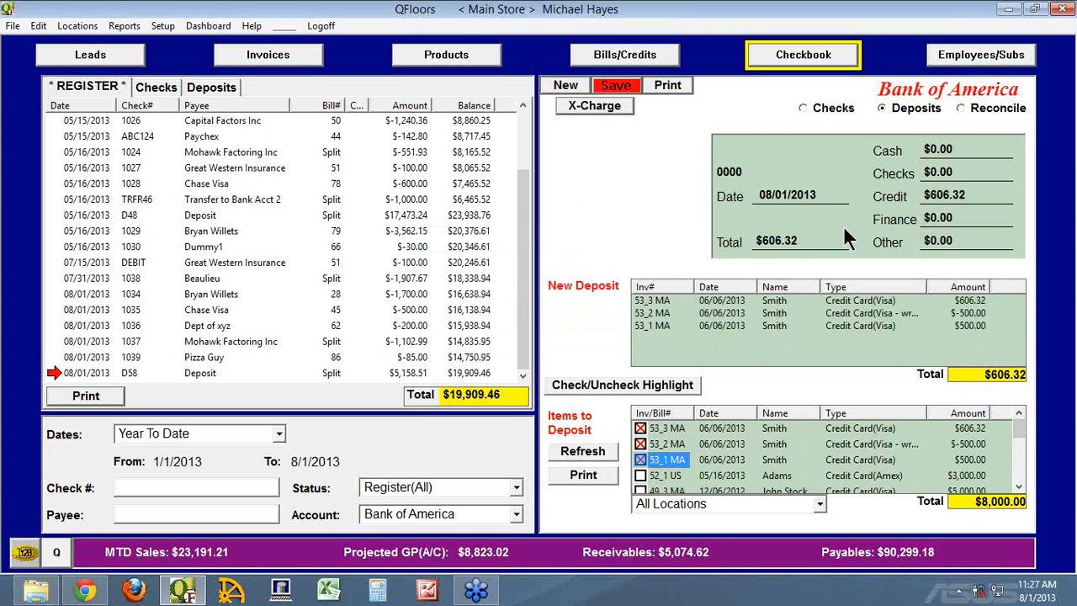
pyautogui.click(609, 86)
pyautogui.click(586, 324)
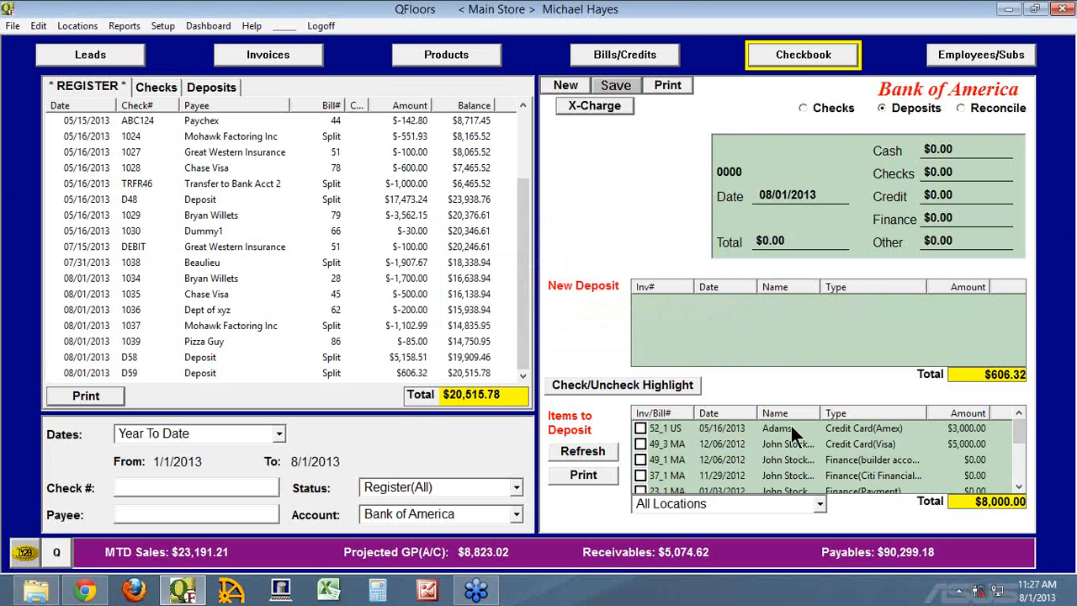
# Save a separate deposit containing Amex item 52_1 US and open it from the register.
pyautogui.click(645, 427)
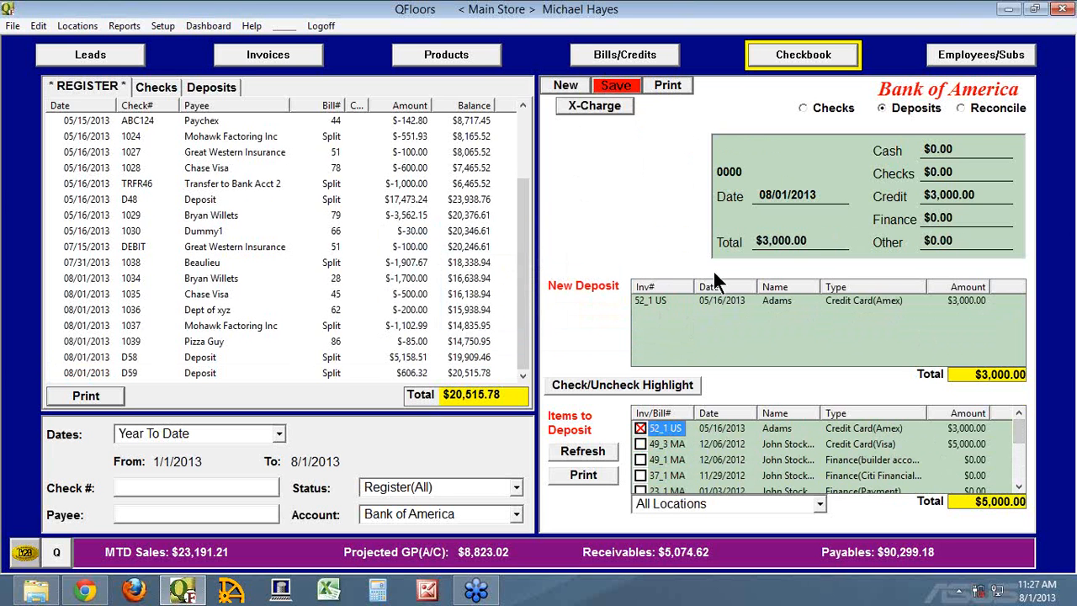
pyautogui.click(617, 86)
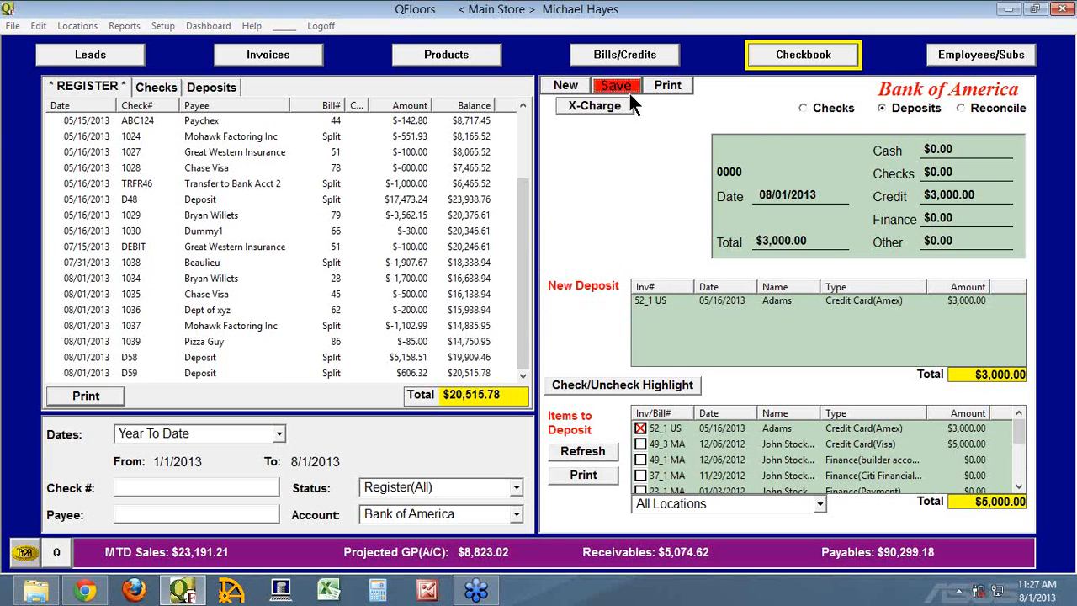
pyautogui.click(589, 326)
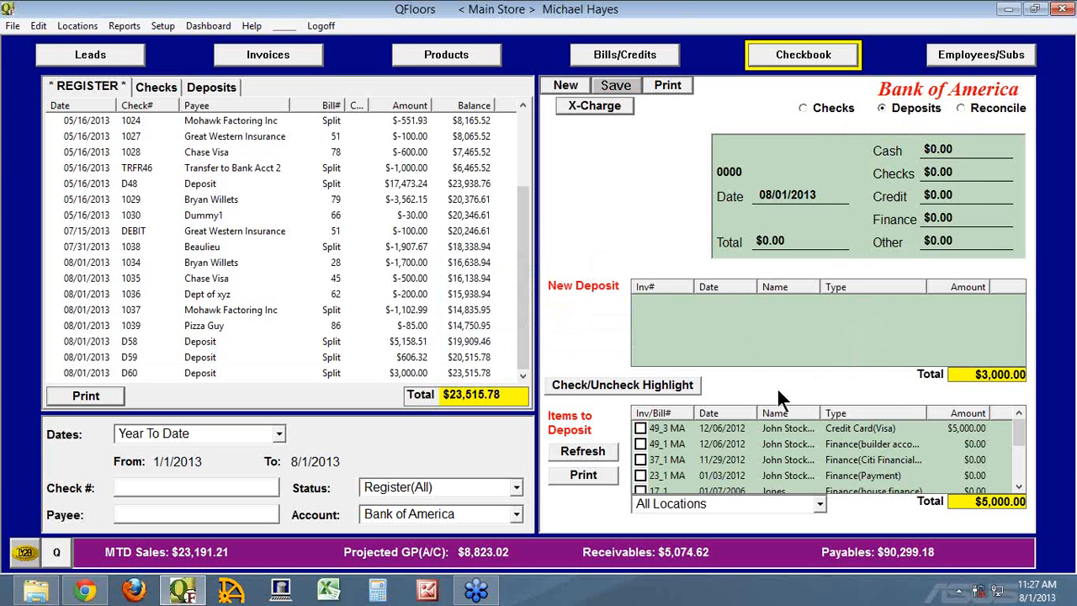
pyautogui.click(57, 370)
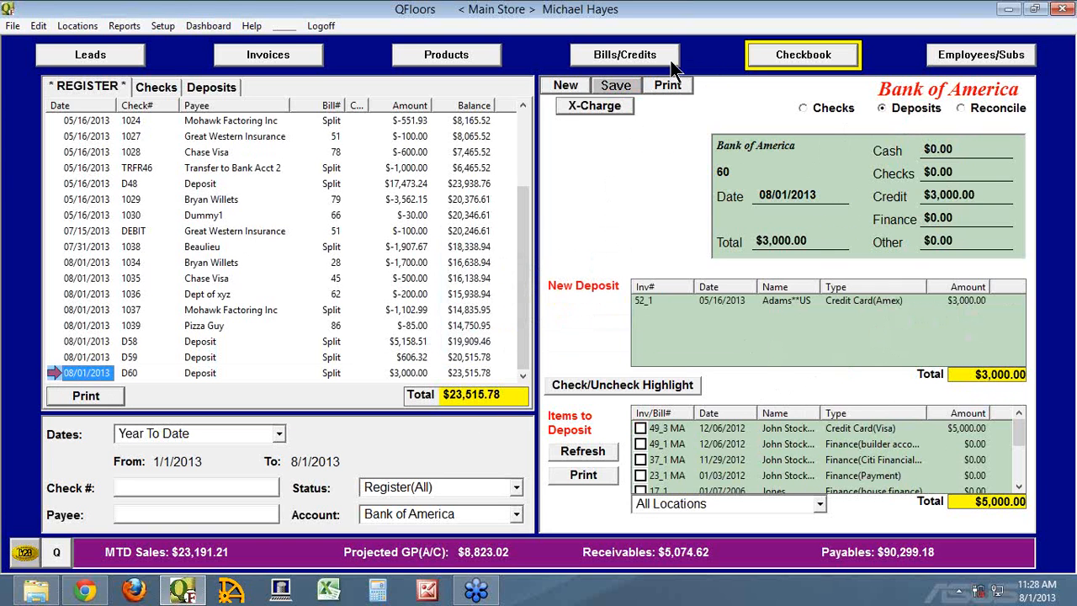
# View the Checkbook's check and reconcile screens, and return to the deposit view.
pyautogui.click(804, 108)
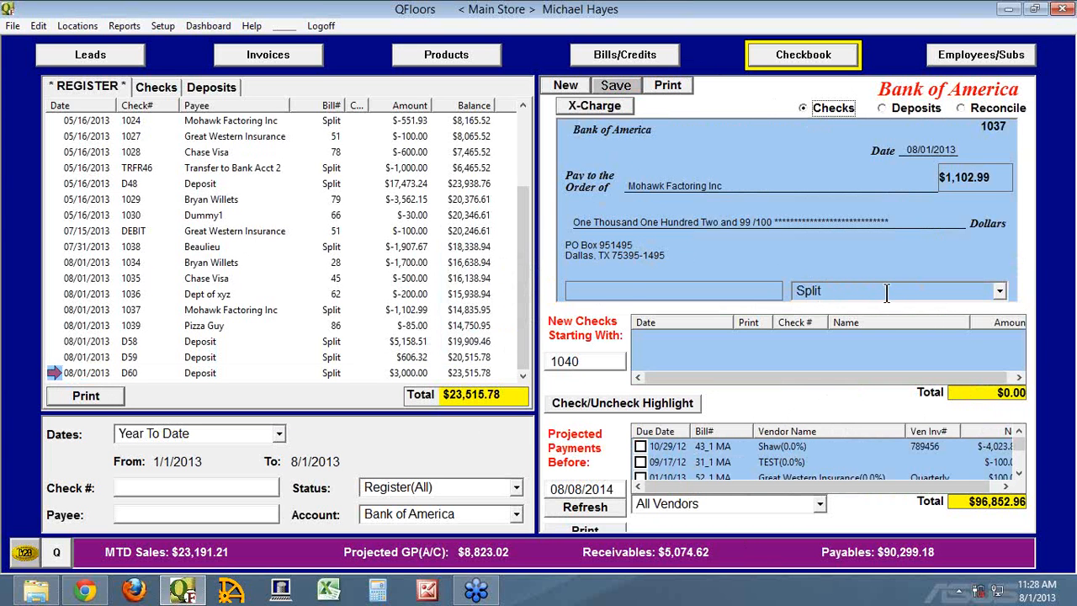
pyautogui.click(960, 106)
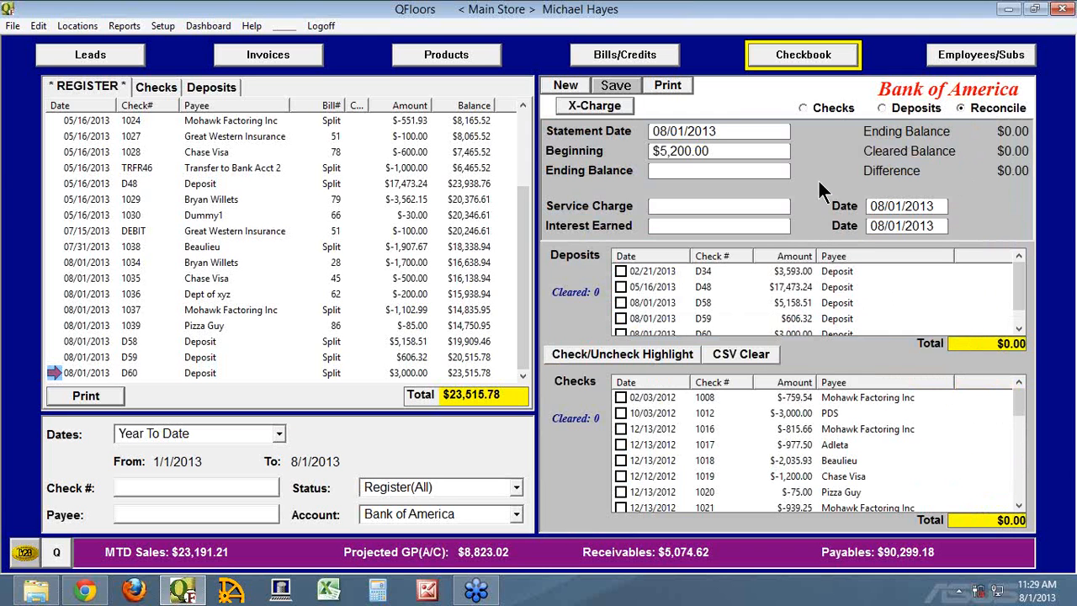
pyautogui.click(881, 107)
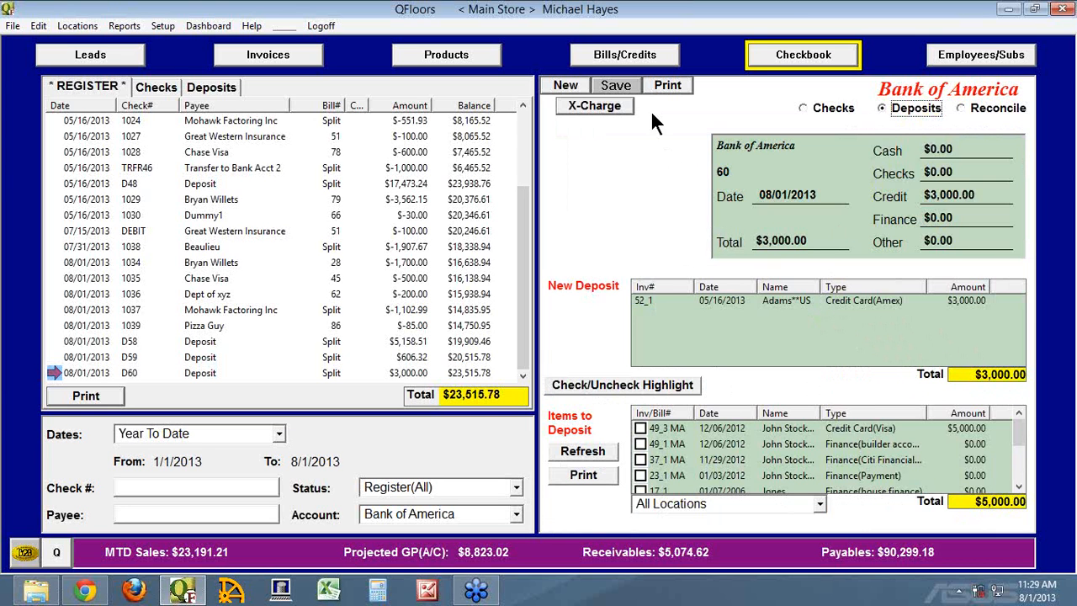
# Start a new bill for vendor American Express with the invoice date 07/31/2013.
pyautogui.click(629, 62)
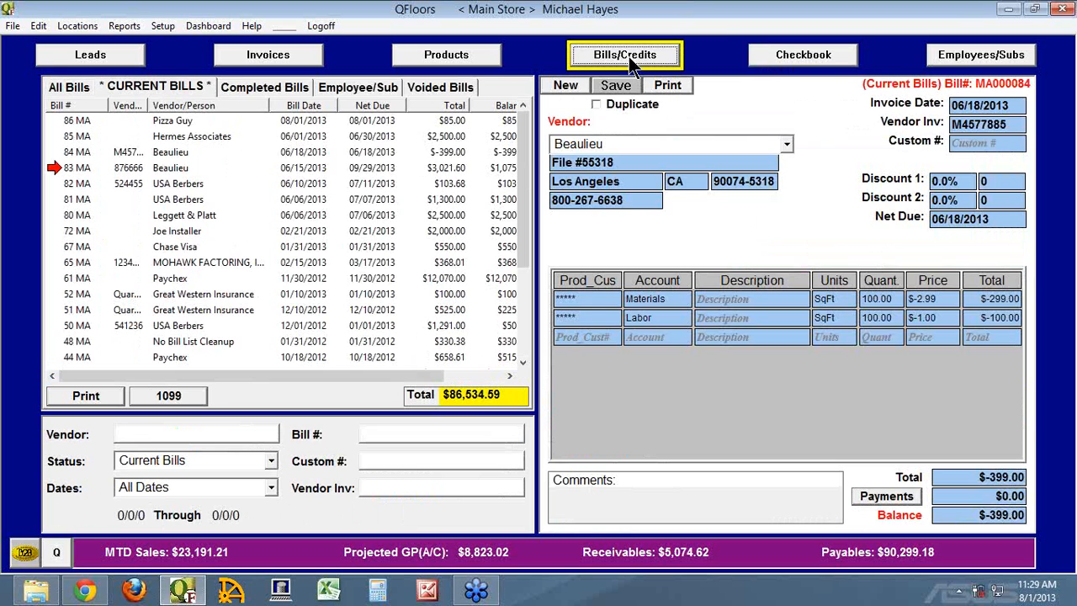
pyautogui.click(571, 84)
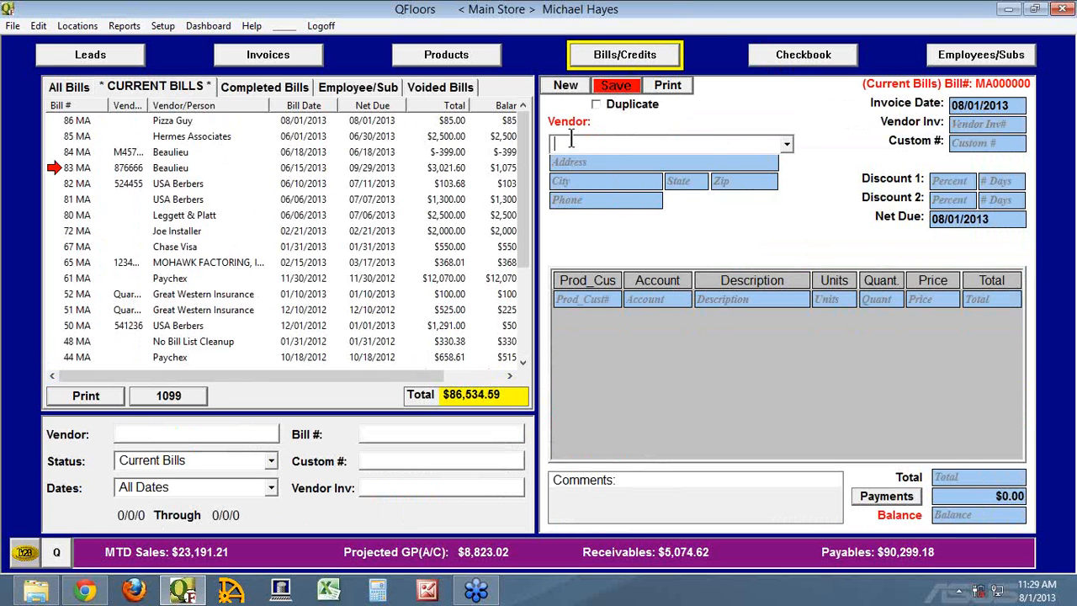
pyautogui.write('Am')
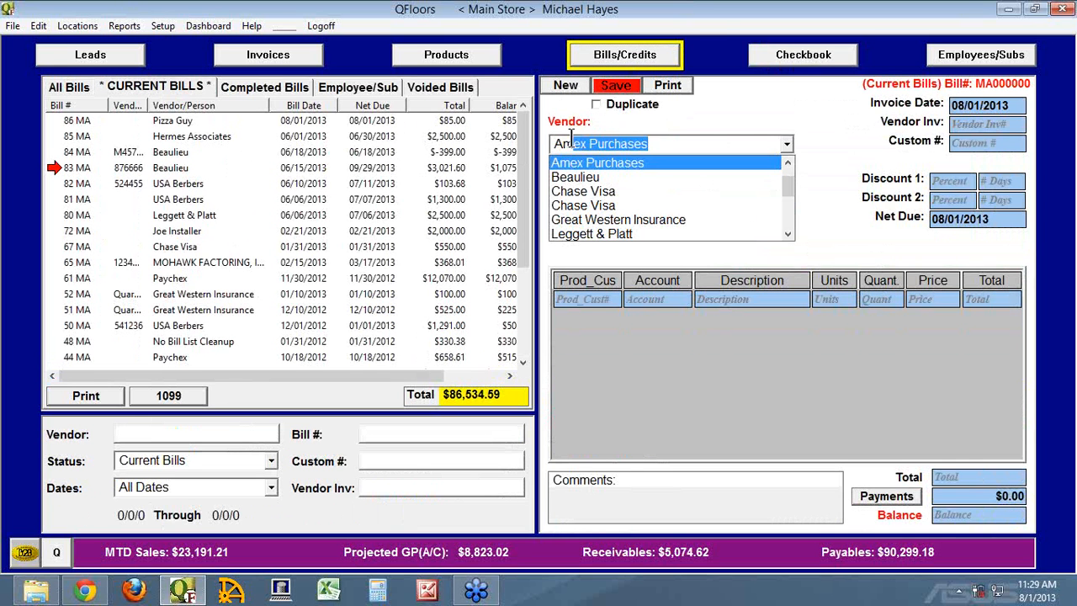
pyautogui.write('erican Expres')
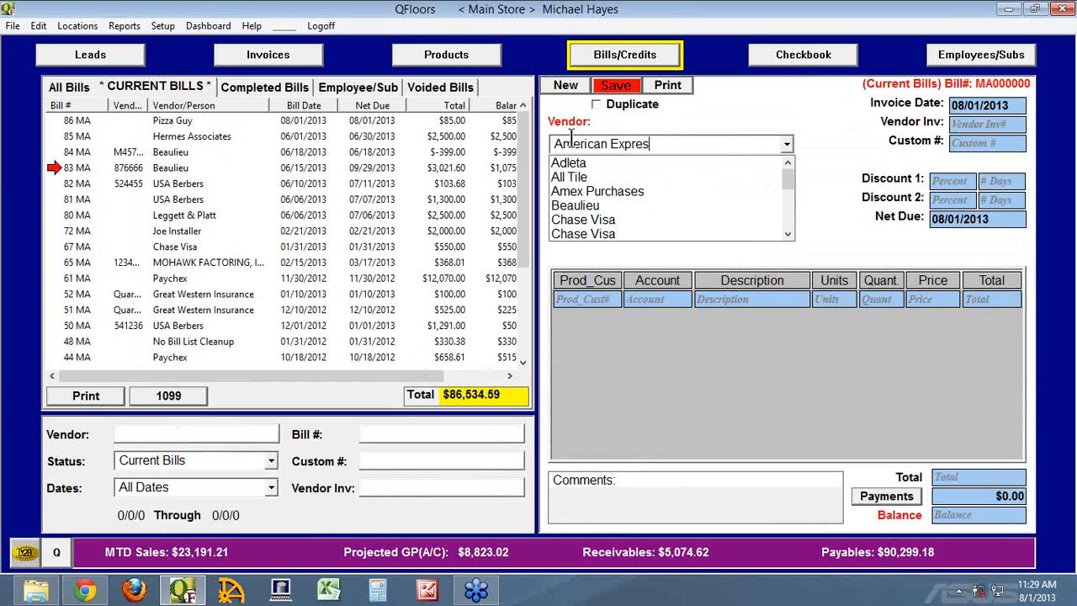
pyautogui.write('s')
pyautogui.press('Tab')
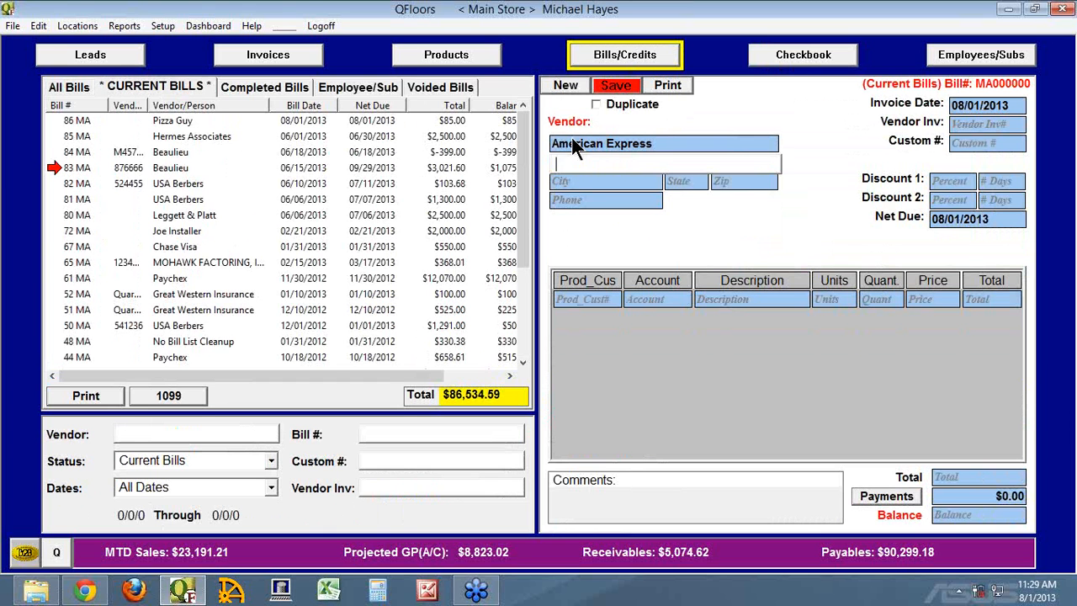
pyautogui.click(967, 110)
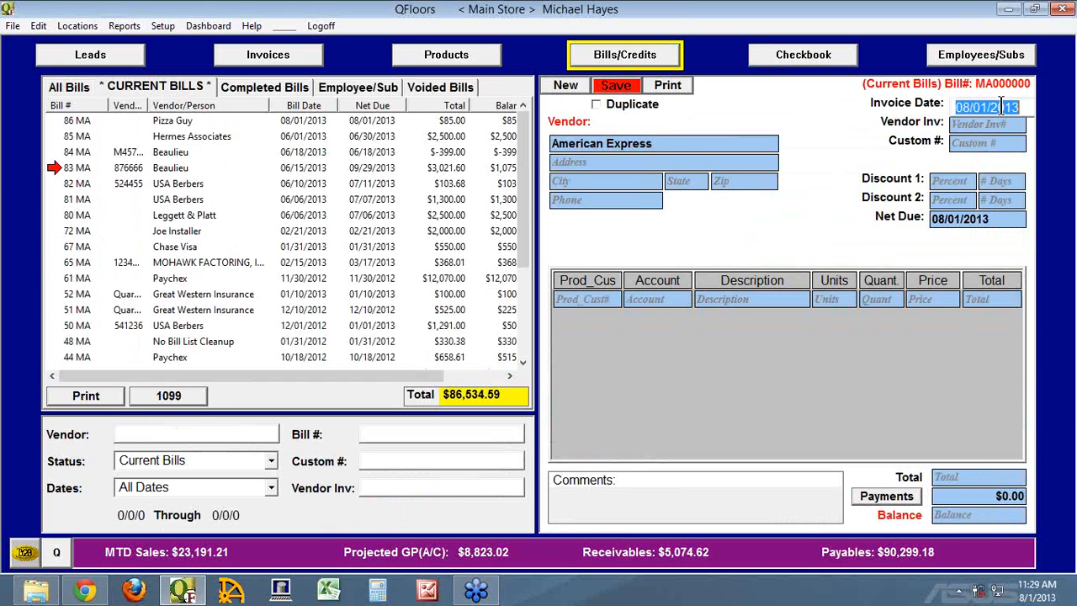
pyautogui.write('07/31')
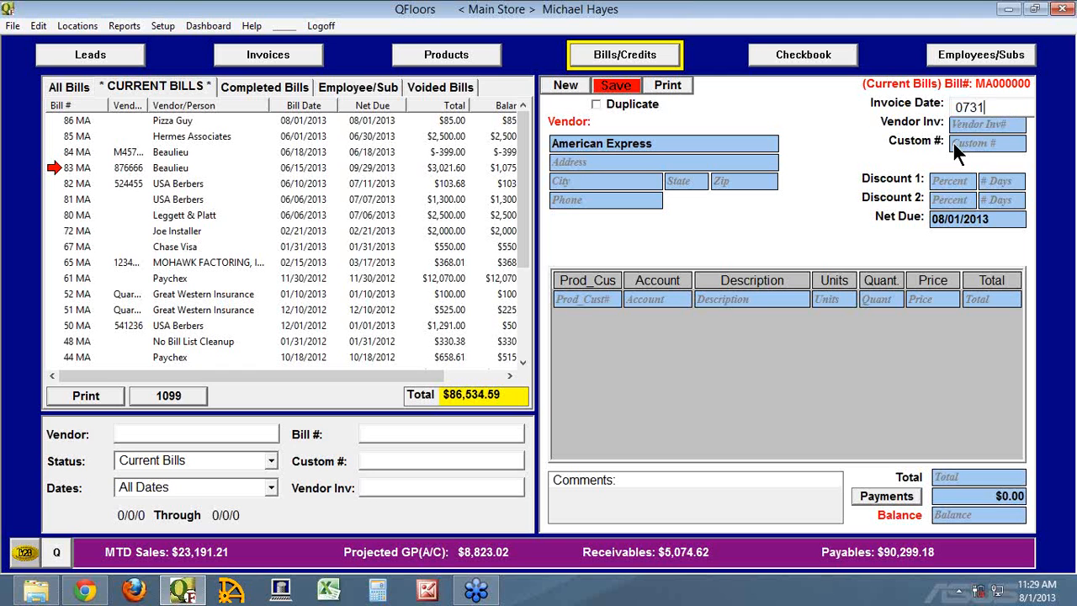
pyautogui.press('Tab')
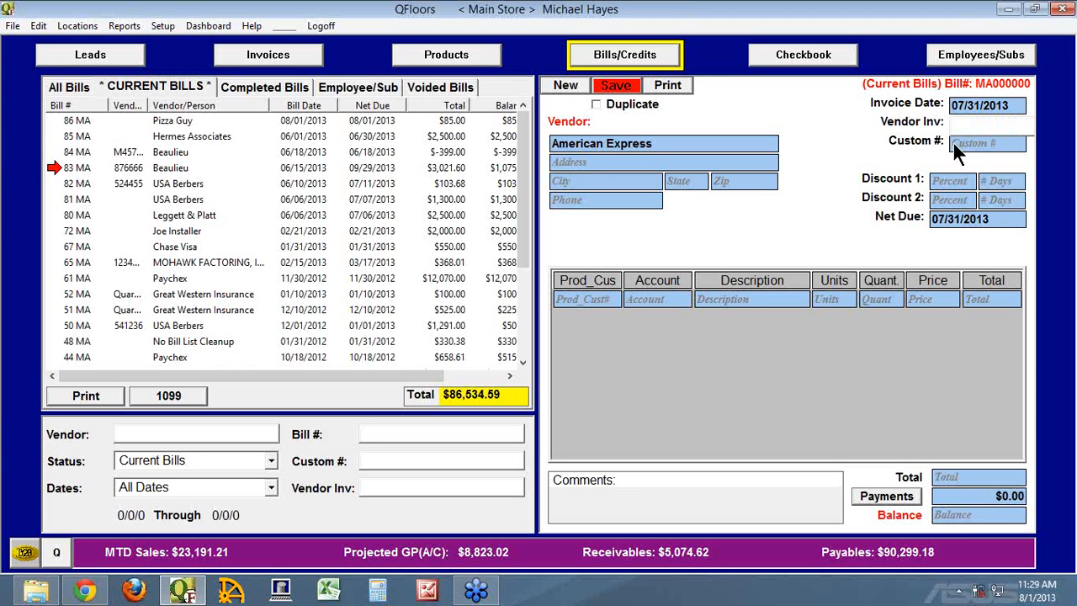
pyautogui.click(666, 297)
pyautogui.write('Cre')
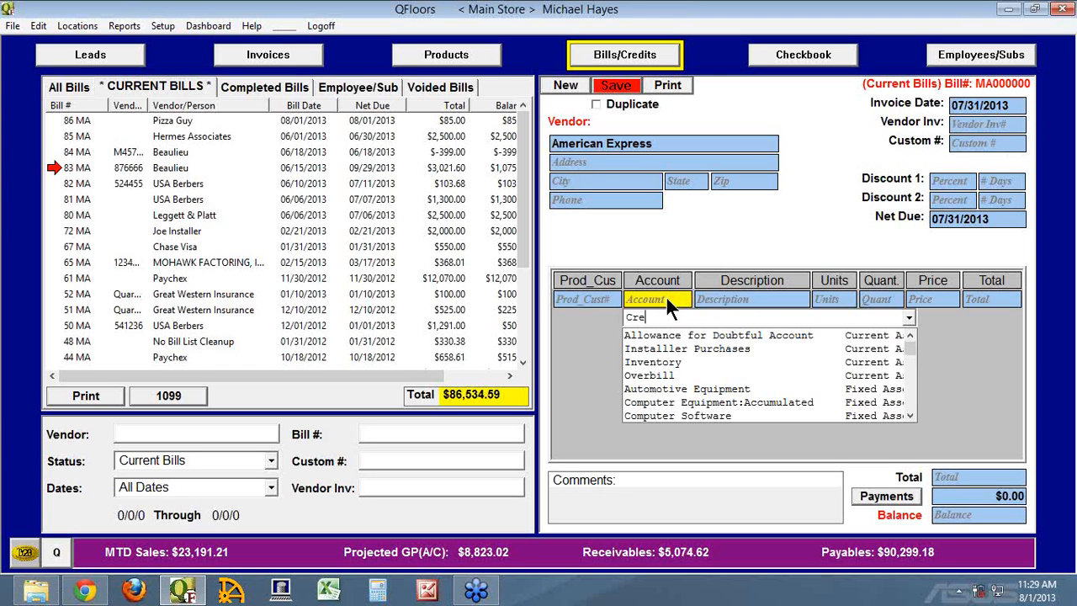
pyautogui.press('BackSpace')
pyautogui.press('BackSpace')
pyautogui.press('BackSpace')
# Create a new account in the chart of accounts named Credit Card Processing Fees with the Expense category.
pyautogui.click(162, 26)
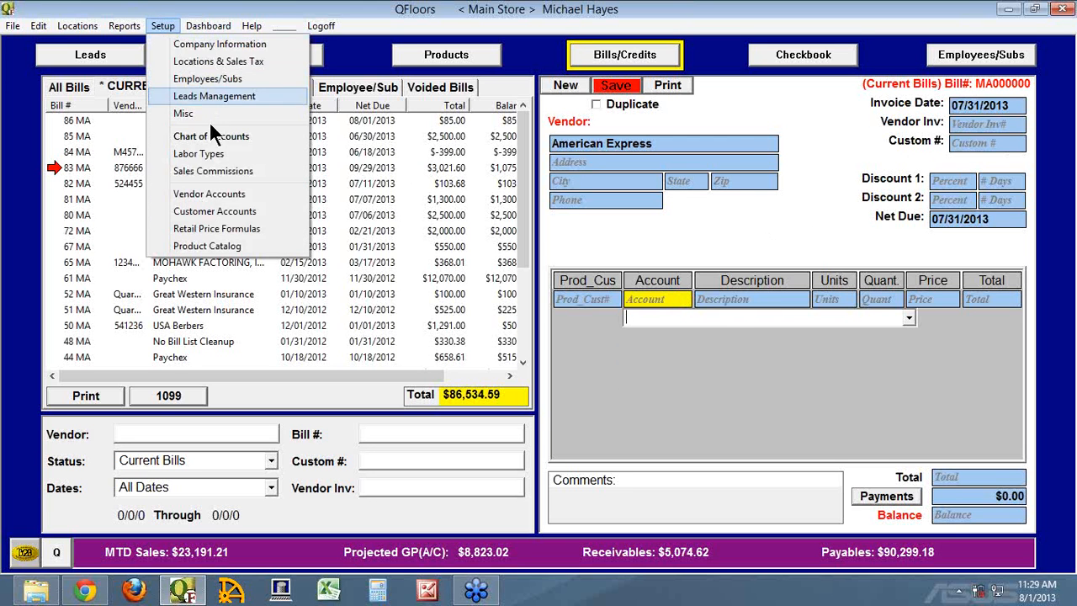
pyautogui.click(215, 136)
pyautogui.click(700, 179)
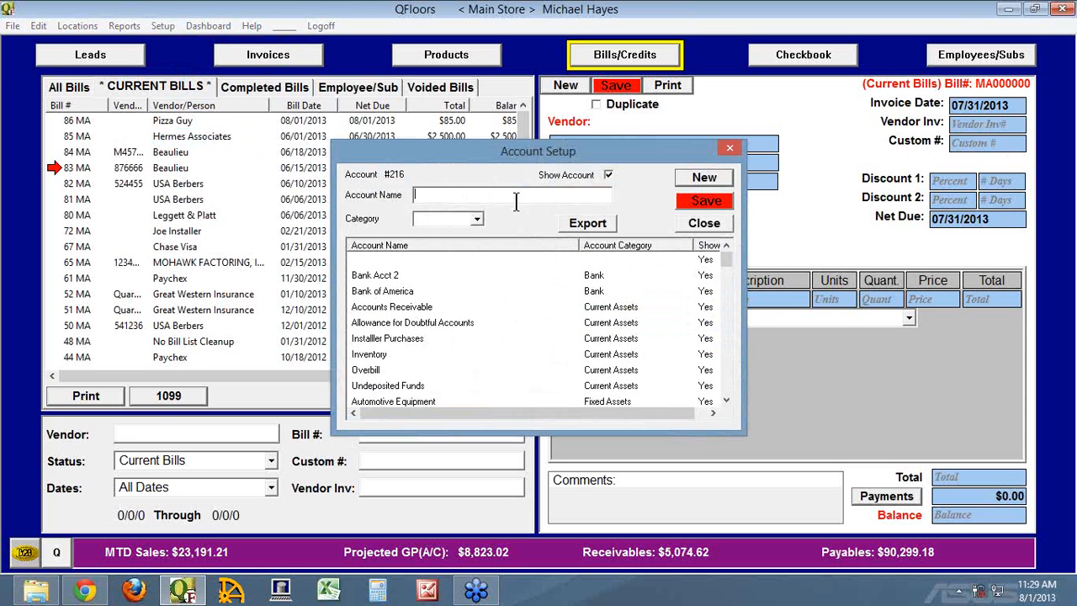
pyautogui.write('Credit Card Processing Fees')
pyautogui.press('Tab')
pyautogui.write('Expense')
pyautogui.press('Tab')
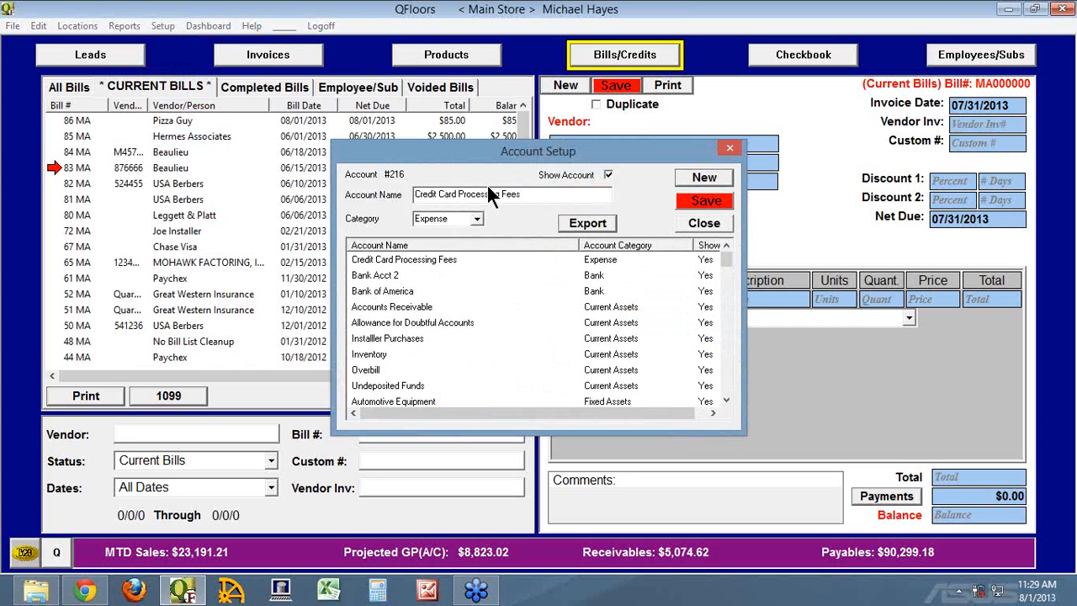
# Change the new account's category to Cost of Goods Sold, save it and close the account setup.
pyautogui.doubleClick(460, 217)
pyautogui.write('Cost of Goods')
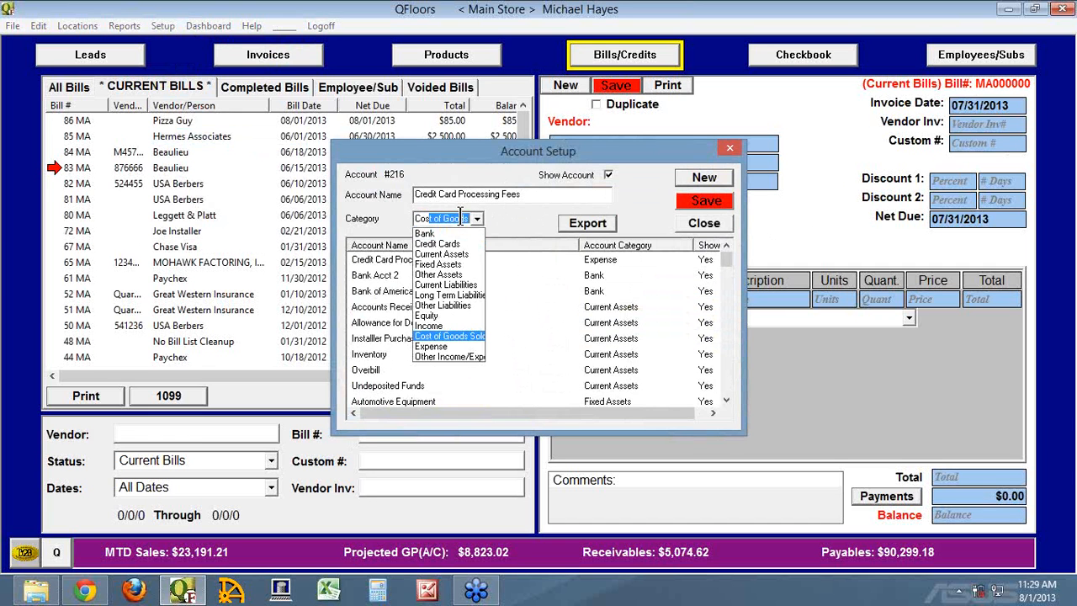
pyautogui.press('Tab')
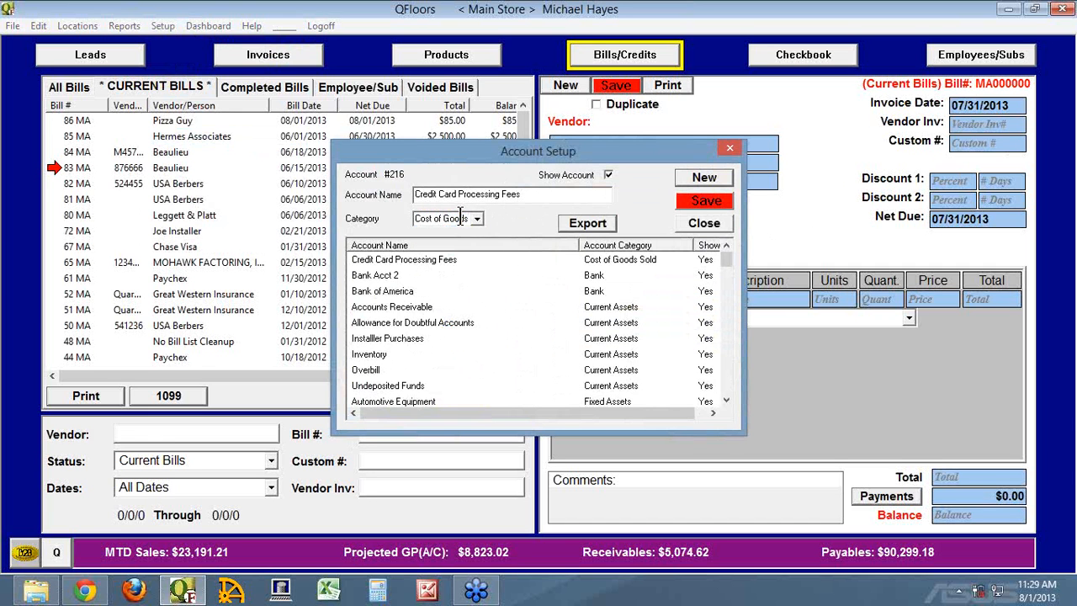
pyautogui.click(705, 201)
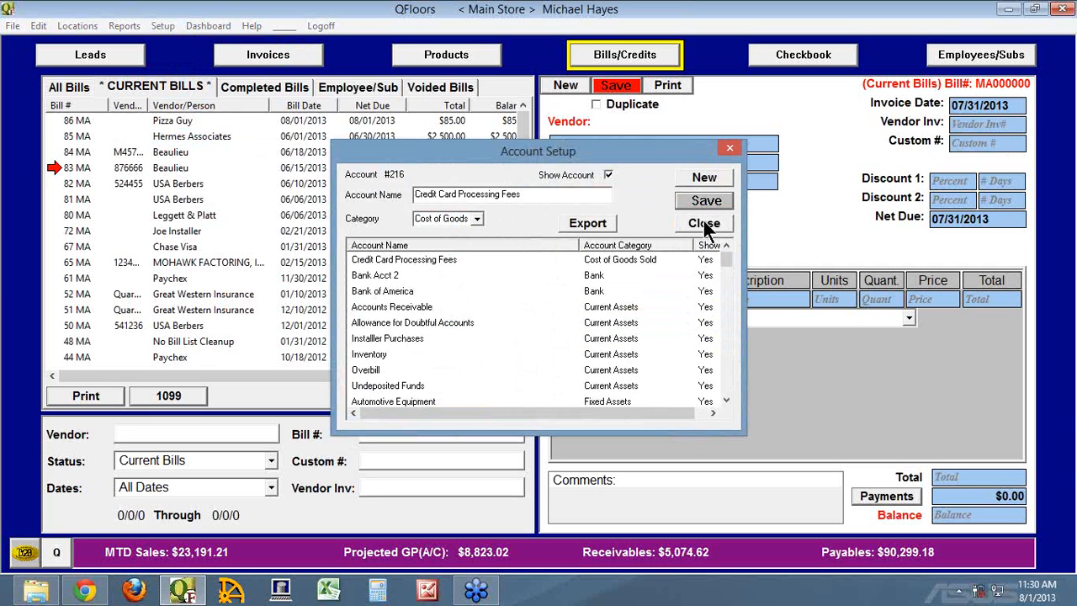
pyautogui.click(703, 222)
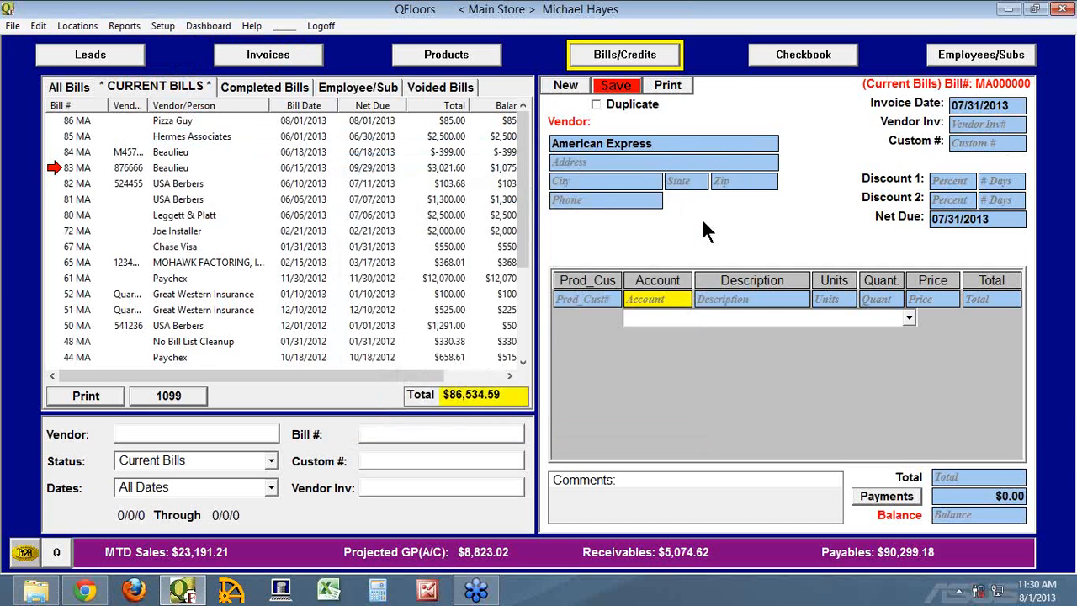
# Add a bill line for the Credit Card Processing Fees account with quantity 1 and price 30.
pyautogui.click(661, 300)
pyautogui.press('Tab')
pyautogui.press('Tab')
pyautogui.press('Tab')
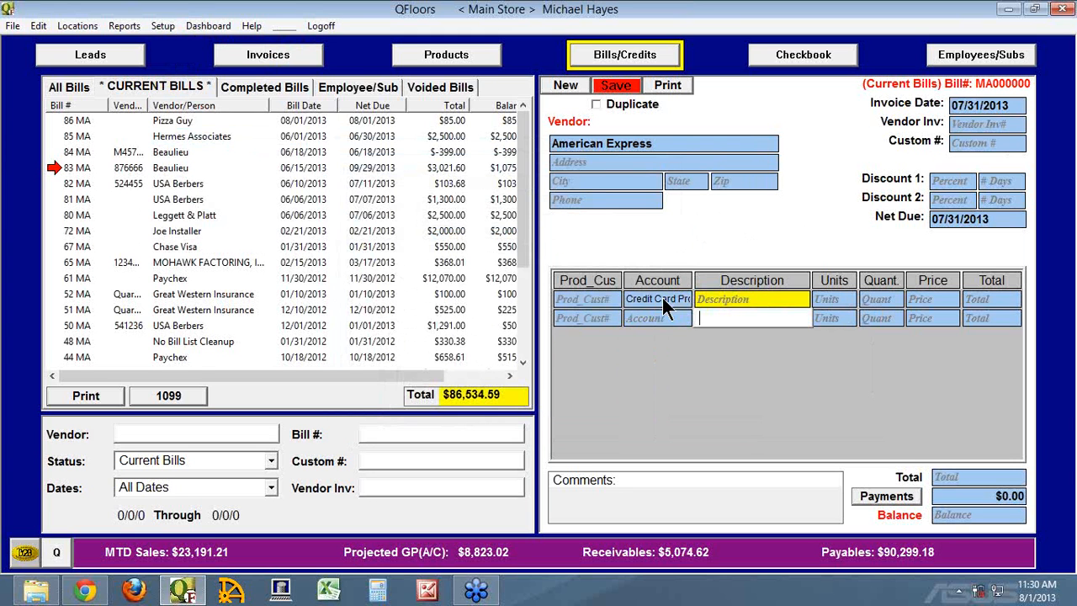
pyautogui.write('1')
pyautogui.press('Tab')
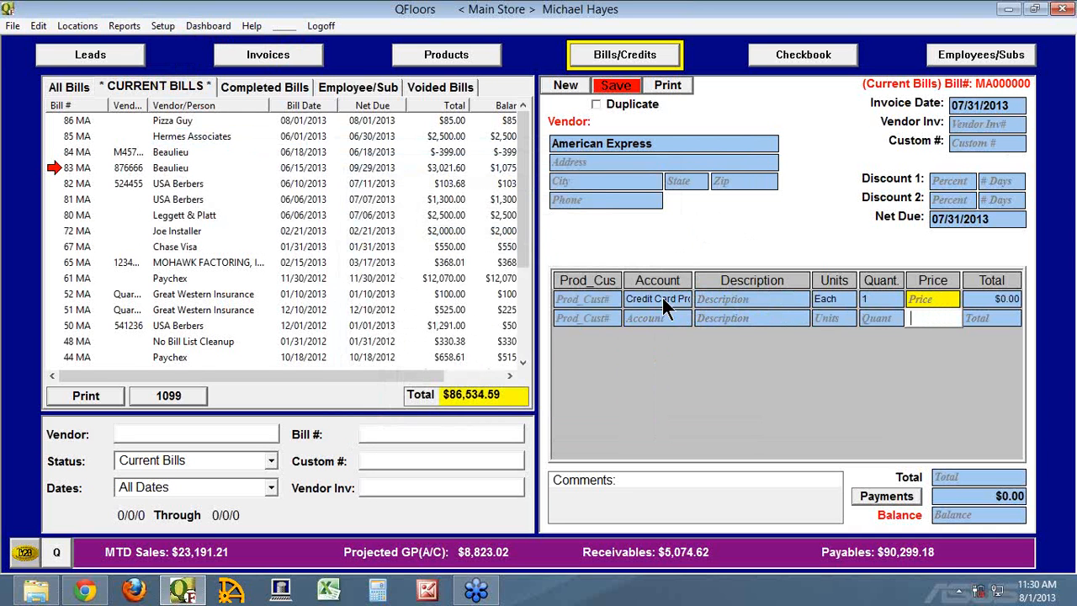
pyautogui.write('30')
pyautogui.press('Tab')
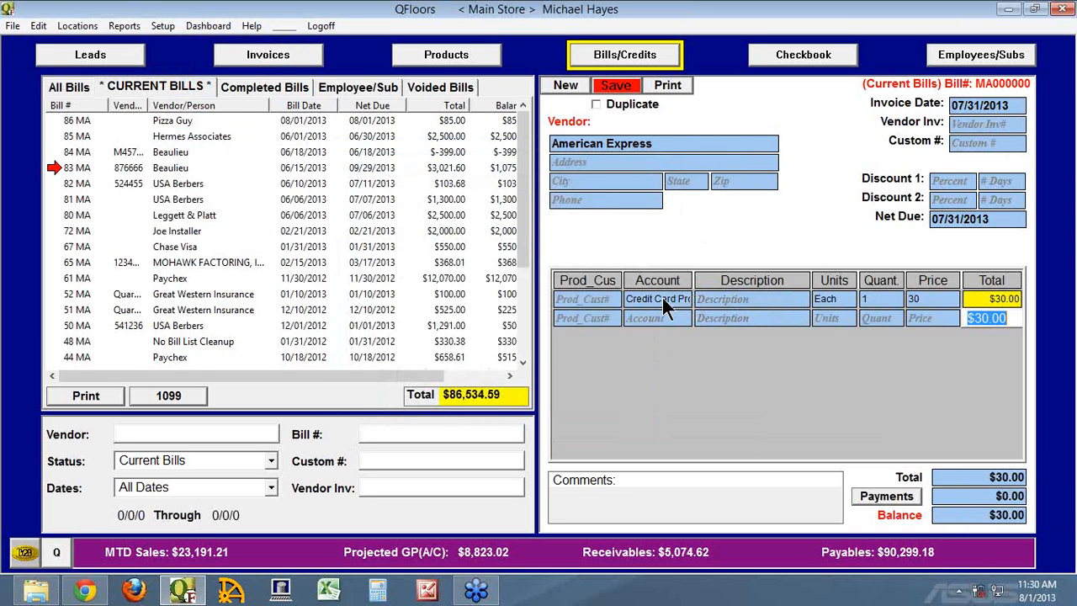
# Save the American Express bill and schedule its $30.00 payoff to be added to deposits.
pyautogui.click(606, 85)
pyautogui.click(537, 194)
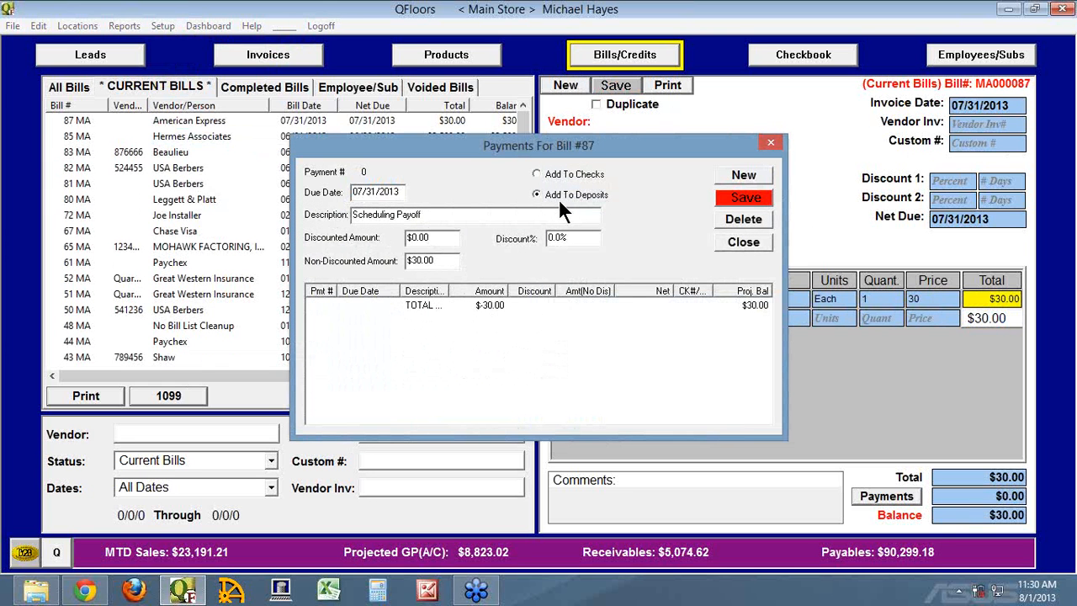
pyautogui.click(734, 200)
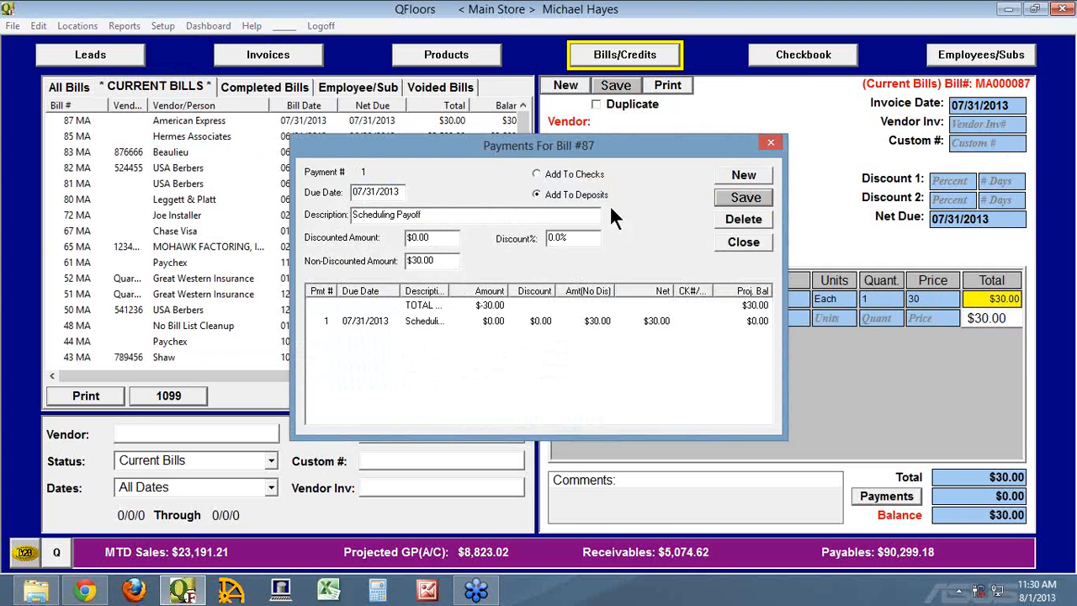
# Close the bill's payment schedule and refresh the checkbook's list of items to deposit.
pyautogui.click(744, 242)
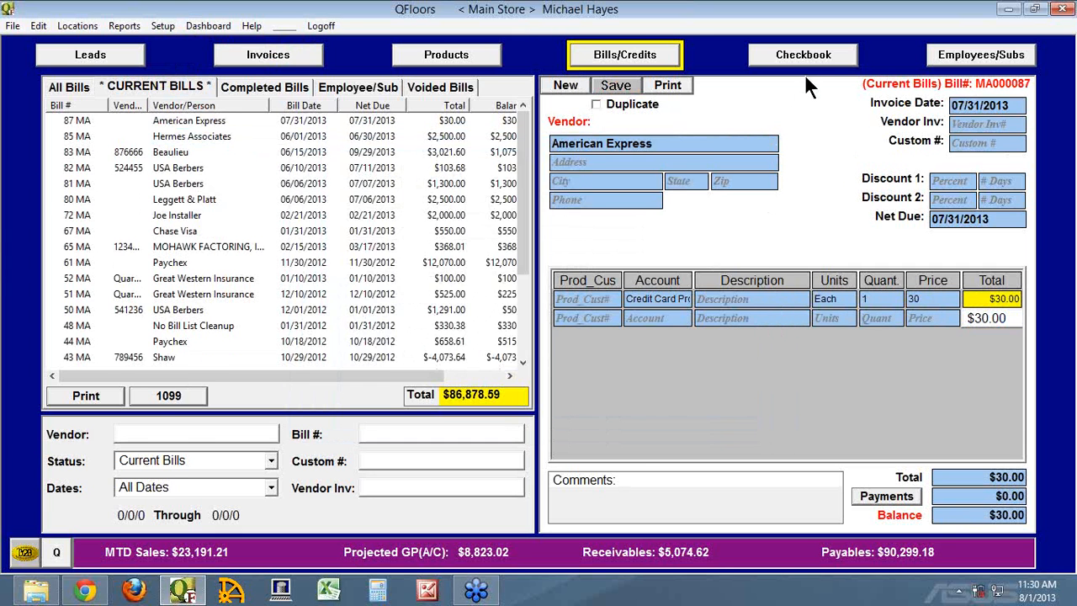
pyautogui.click(804, 57)
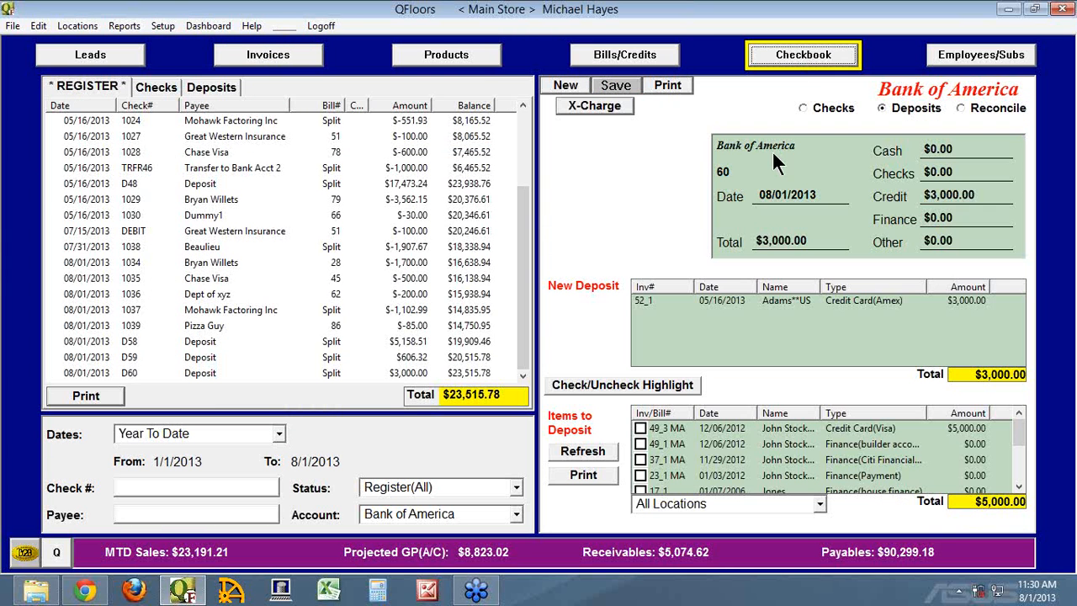
pyautogui.click(581, 452)
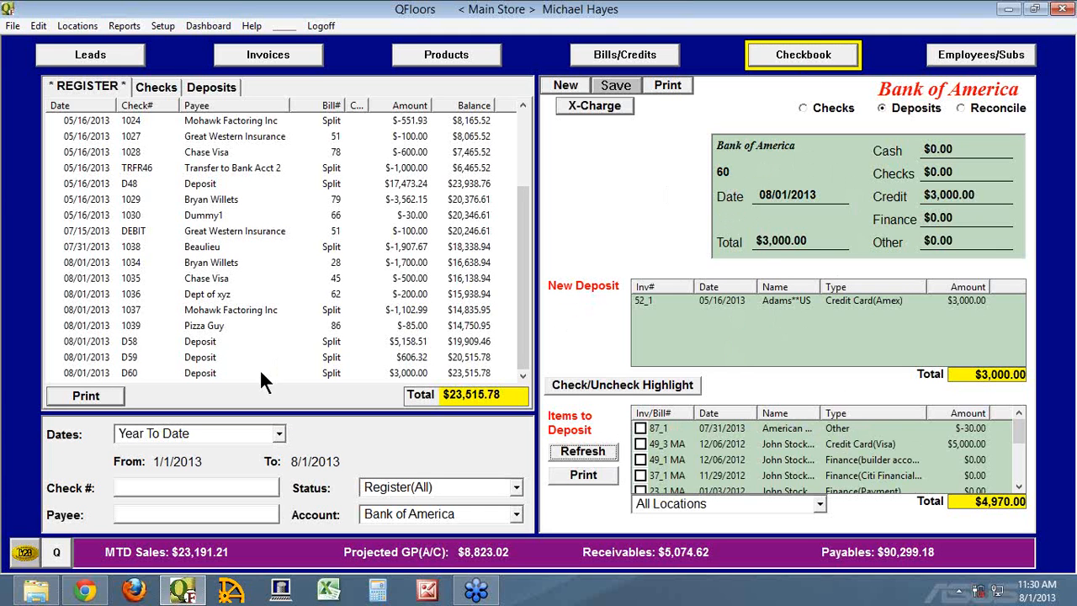
# Add the American Express item 87_1 to the previously saved deposit 60 and save the deposit without printing it.
pyautogui.click(641, 429)
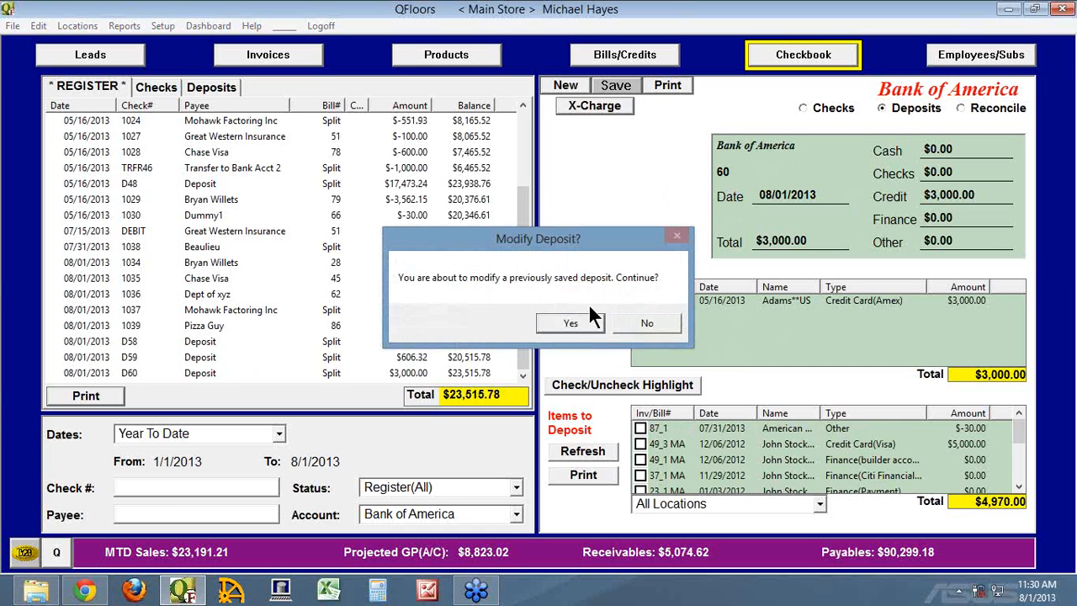
pyautogui.click(574, 321)
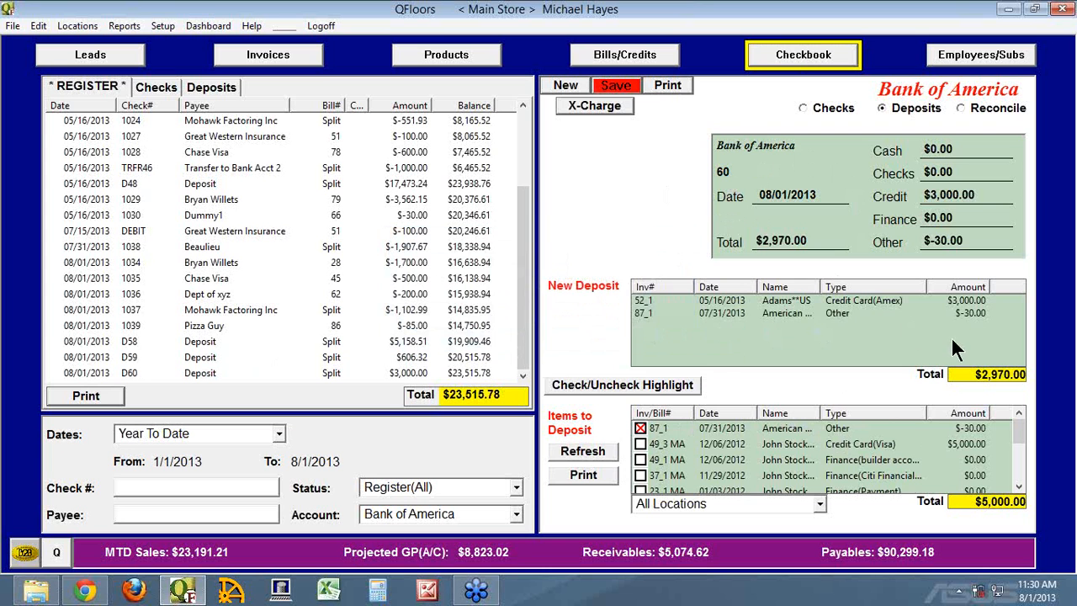
pyautogui.click(630, 88)
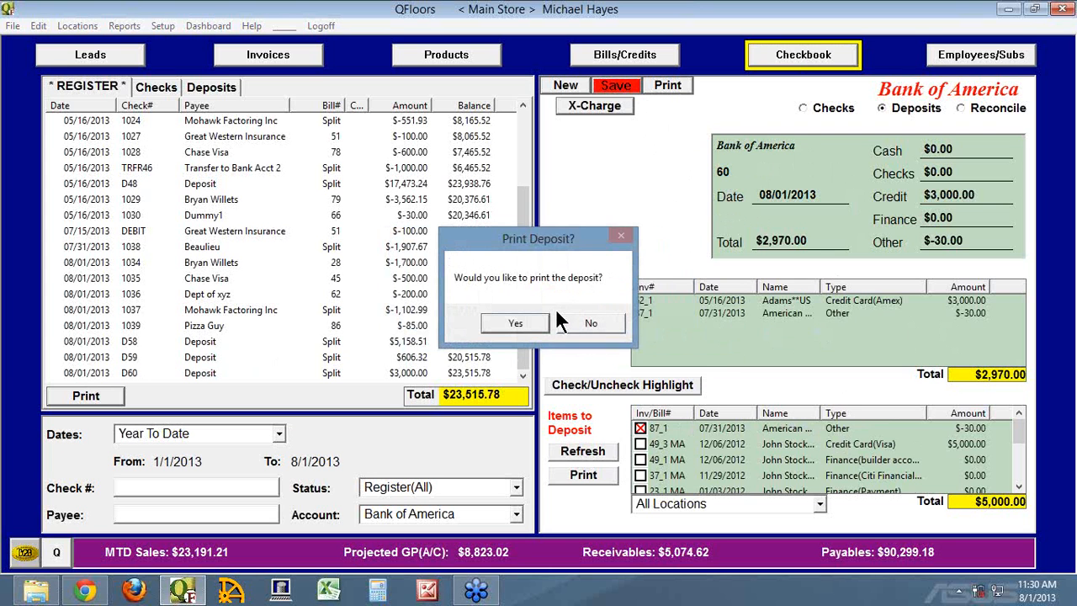
pyautogui.click(599, 325)
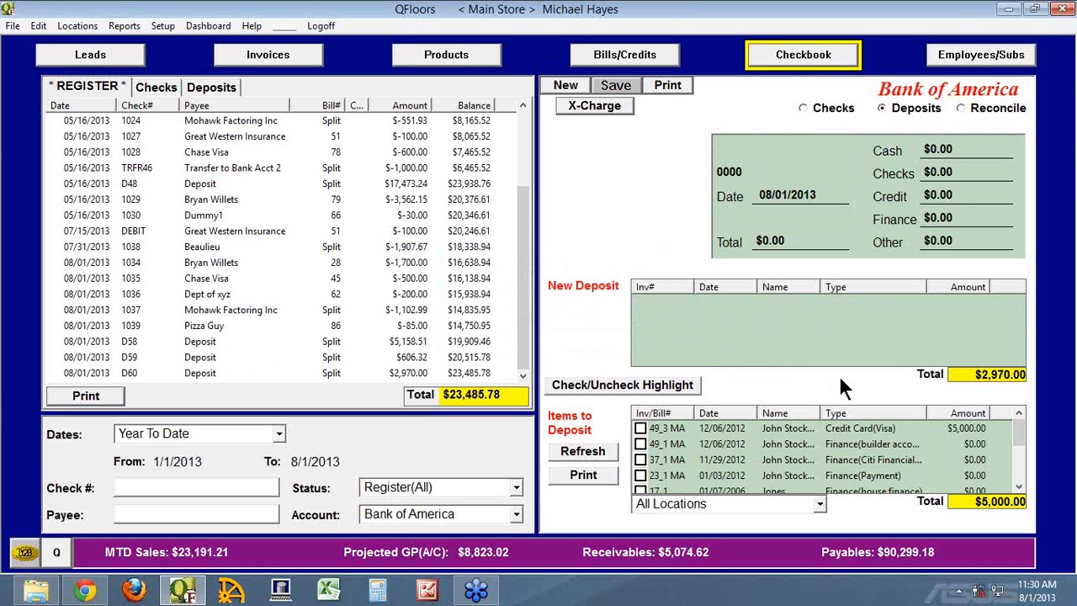
# Switch the checkbook to reconciling the Bank of America account and set the statement date to 07/31/2013.
pyautogui.click(834, 106)
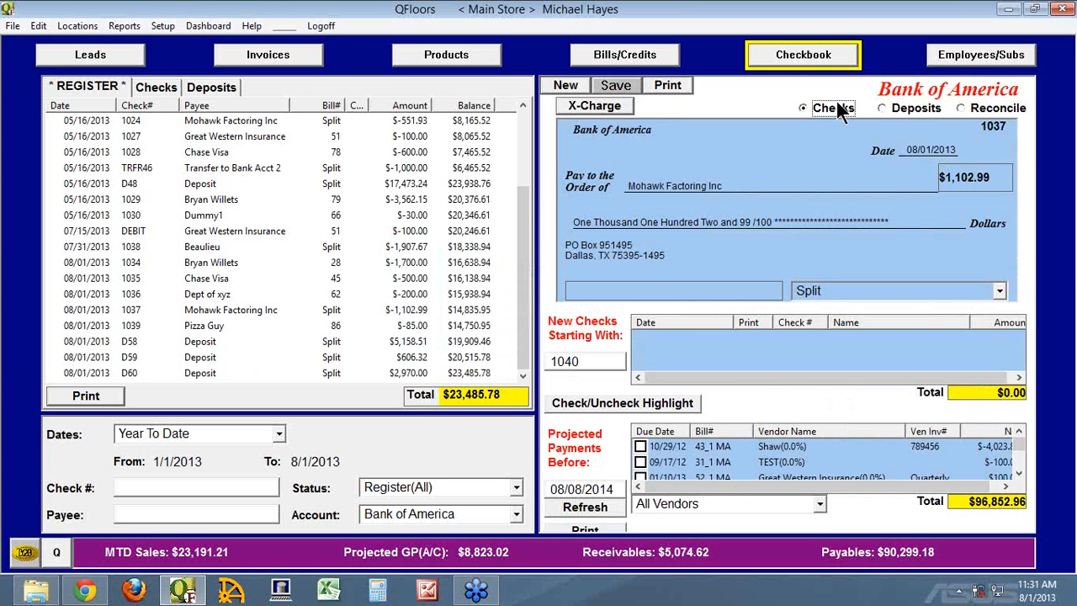
pyautogui.click(894, 109)
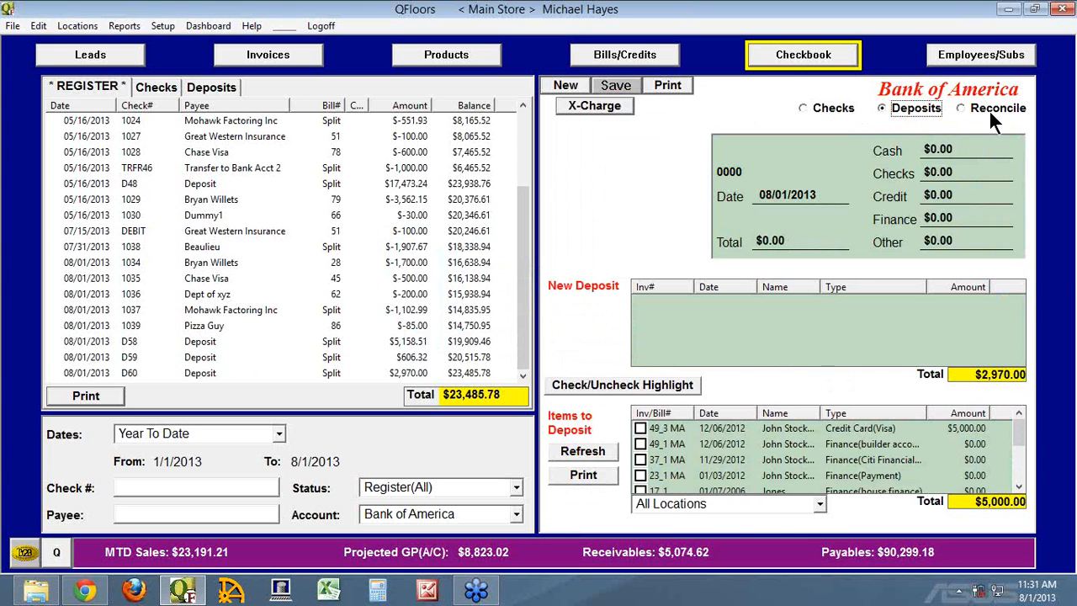
pyautogui.click(989, 108)
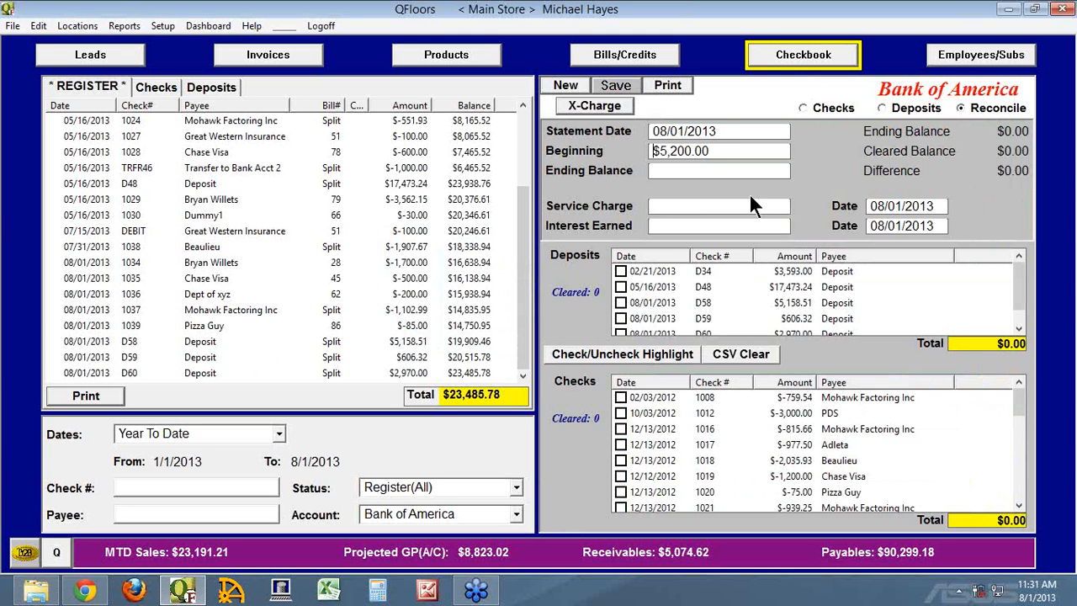
pyautogui.click(725, 135)
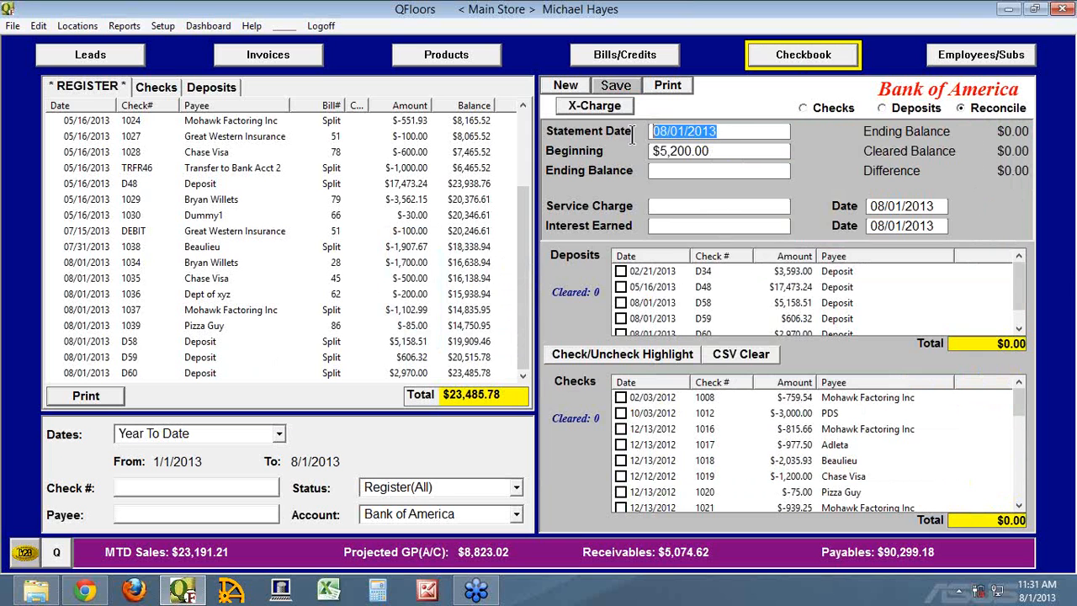
pyautogui.click(725, 136)
pyautogui.moveTo(725, 134); pyautogui.dragTo(619, 135)
pyautogui.write('0731')
pyautogui.press('Tab')
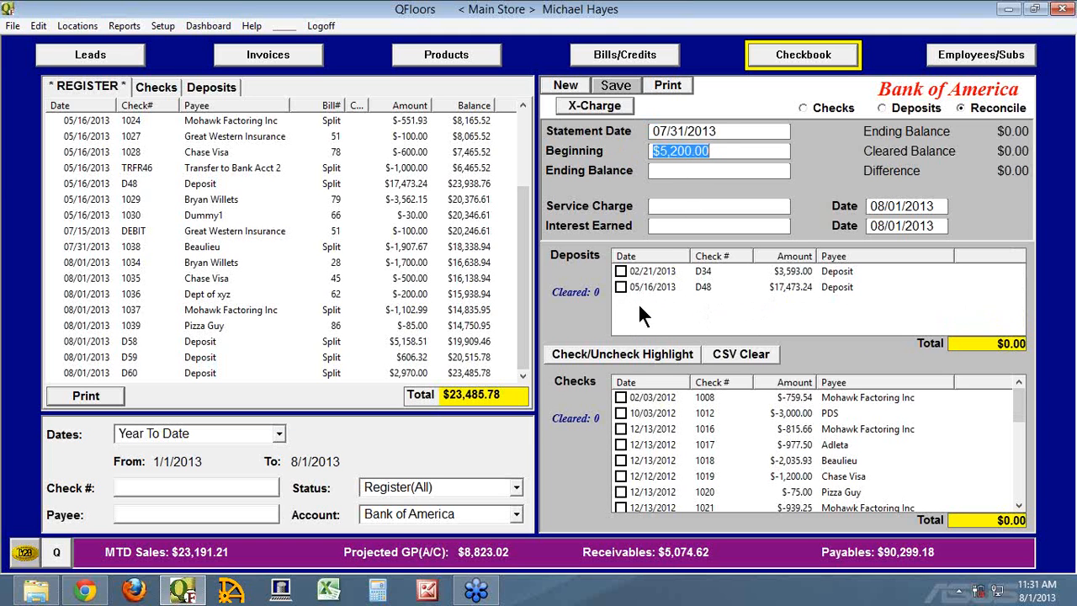
# Set the reconciliation's statement date to 08/01/2013.
pyautogui.click(715, 132)
pyautogui.write('0801')
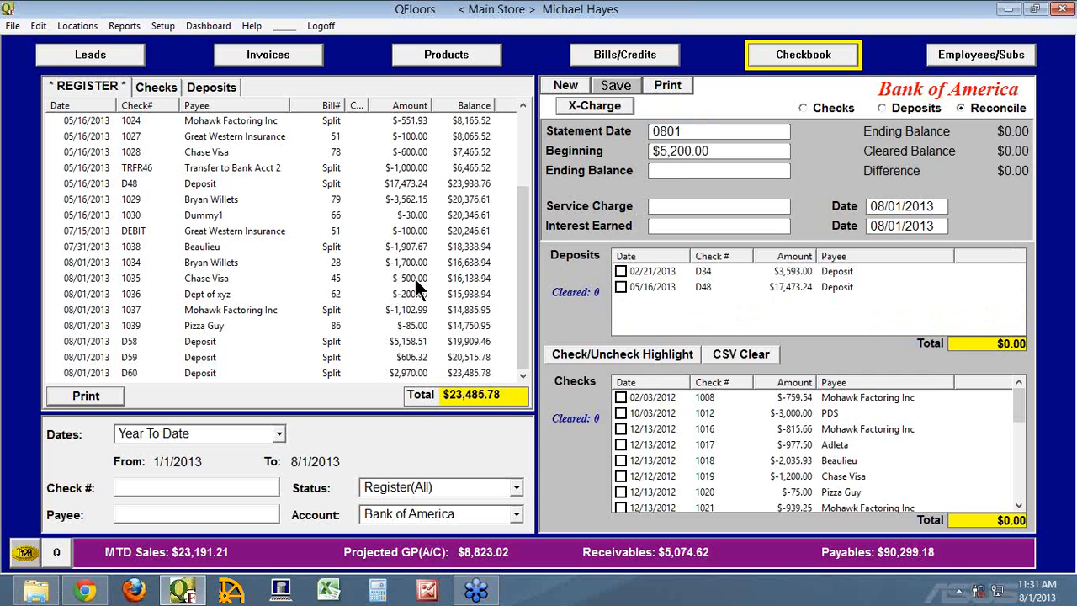
pyautogui.press('Tab')
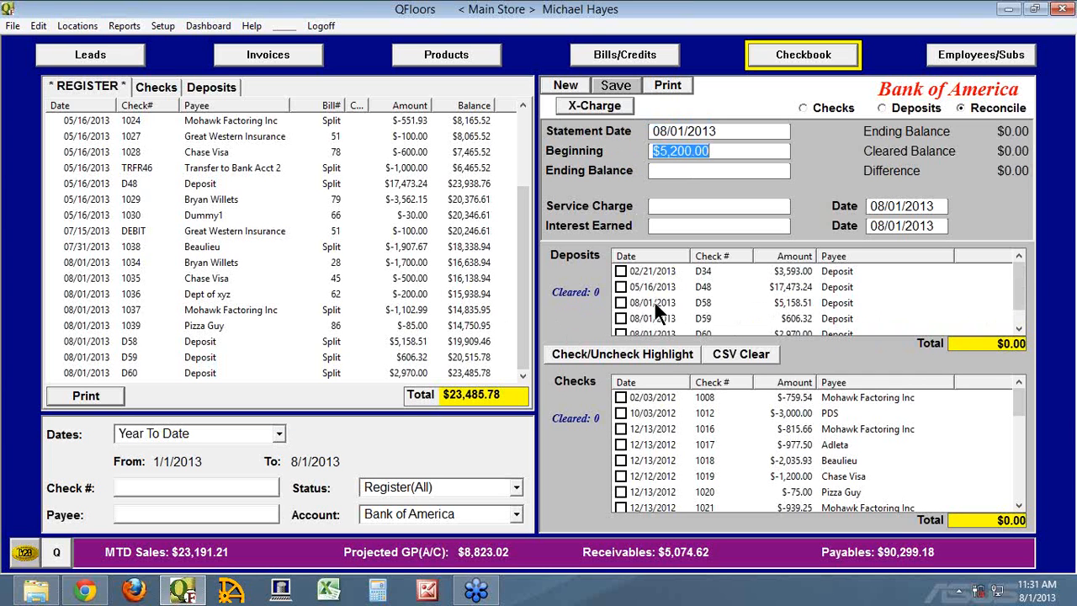
pyautogui.moveTo(719, 131); pyautogui.dragTo(634, 137)
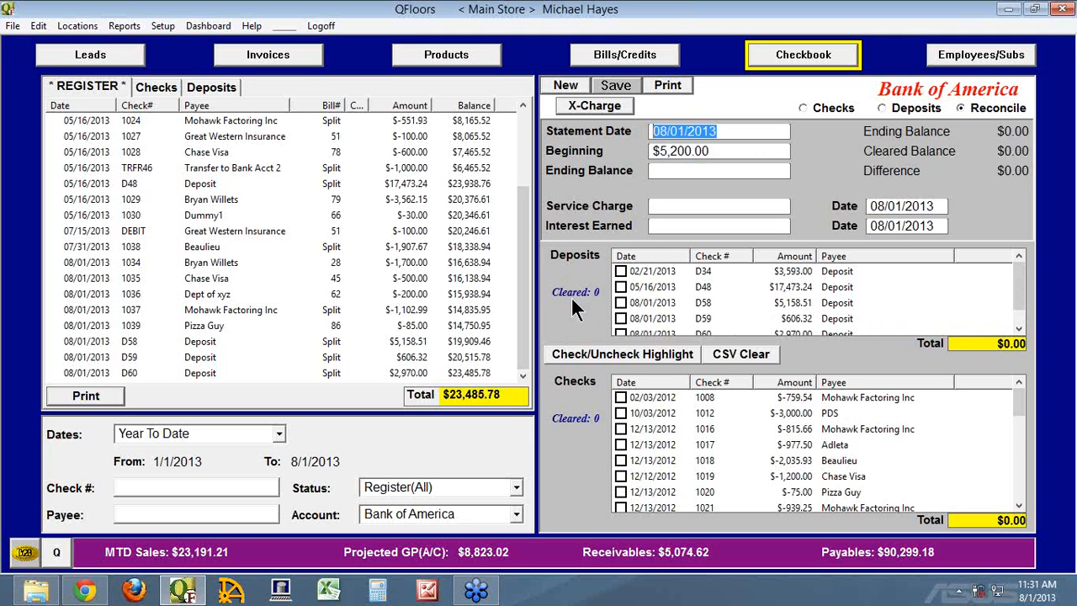
# Mark deposit D58 as cleared, try to set the statement date to 07/31/2013, and unmark the deposit.
pyautogui.click(621, 303)
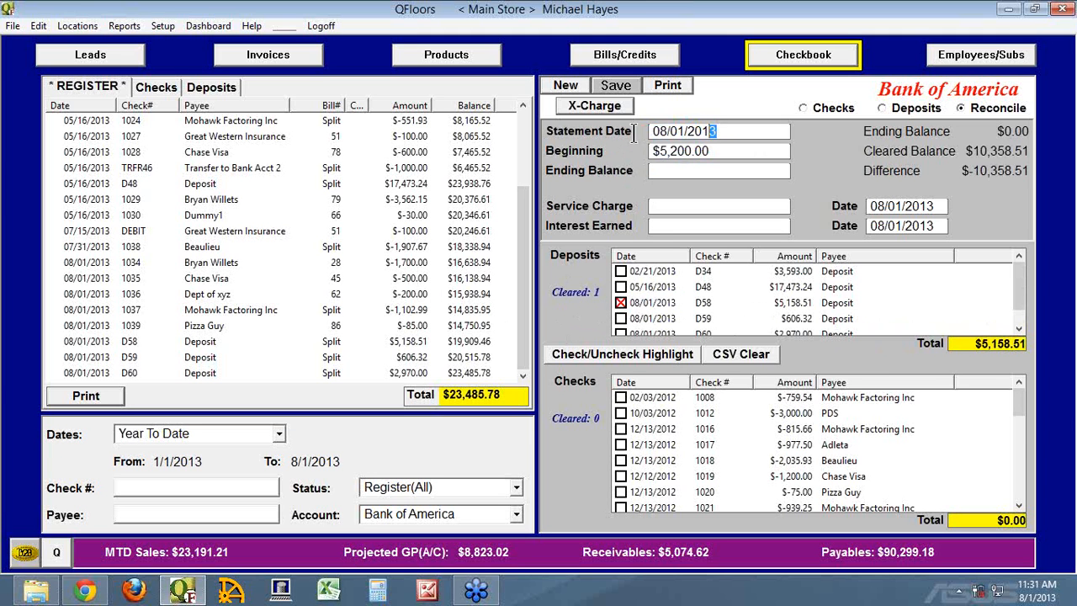
pyautogui.moveTo(715, 132); pyautogui.dragTo(612, 130)
pyautogui.write('07/31/2013')
pyautogui.press('Tab')
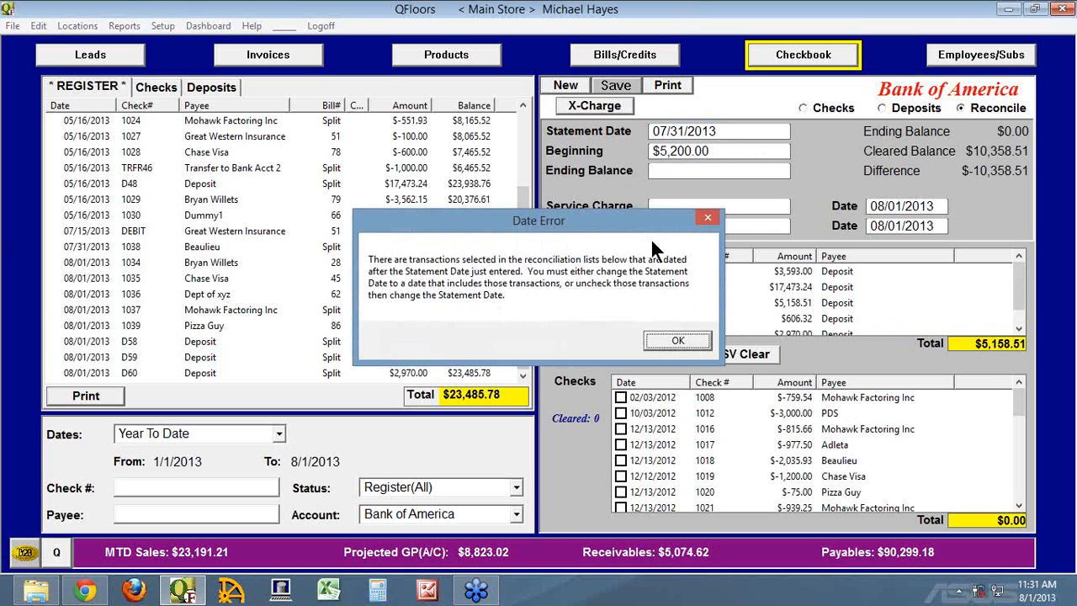
pyautogui.moveTo(632, 218); pyautogui.dragTo(501, 221)
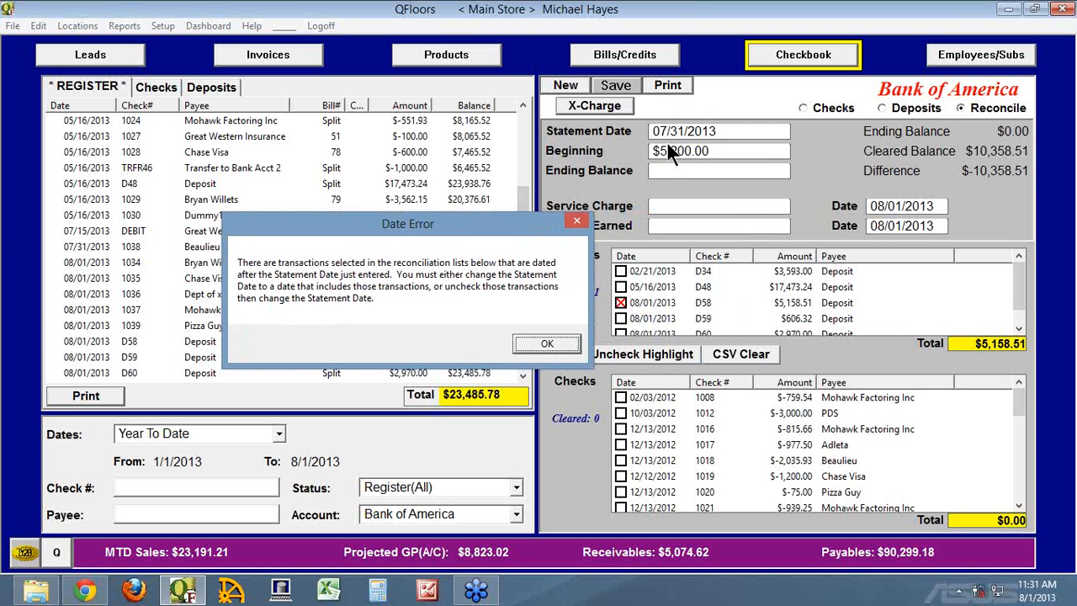
pyautogui.click(547, 342)
pyautogui.click(620, 302)
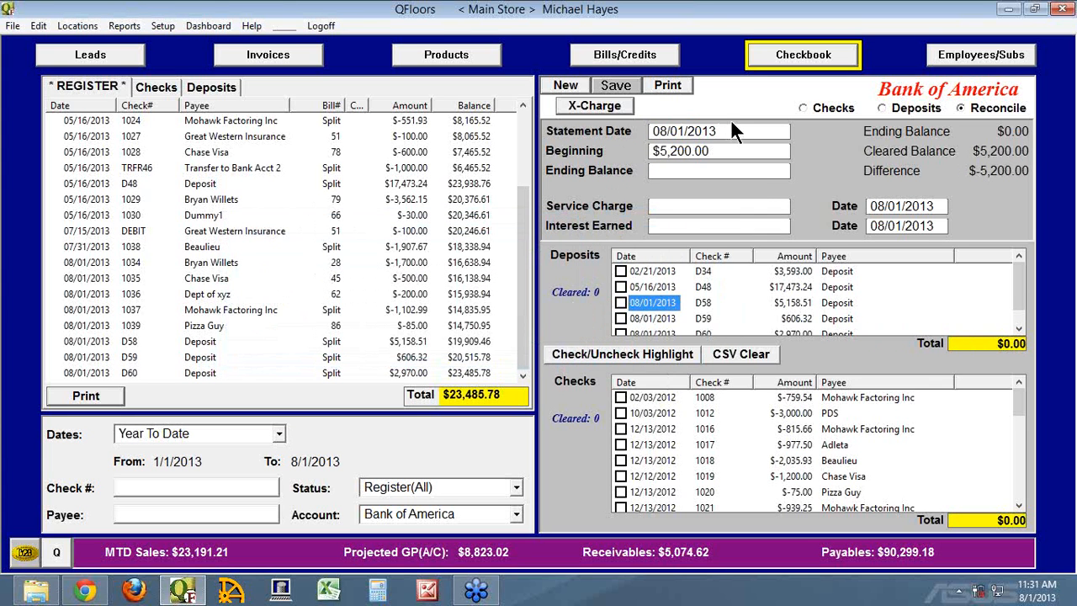
# Change the reconciliation's statement date to 07/31/2013 with no transactions marked as cleared.
pyautogui.moveTo(730, 127); pyautogui.dragTo(574, 91)
pyautogui.write('0')
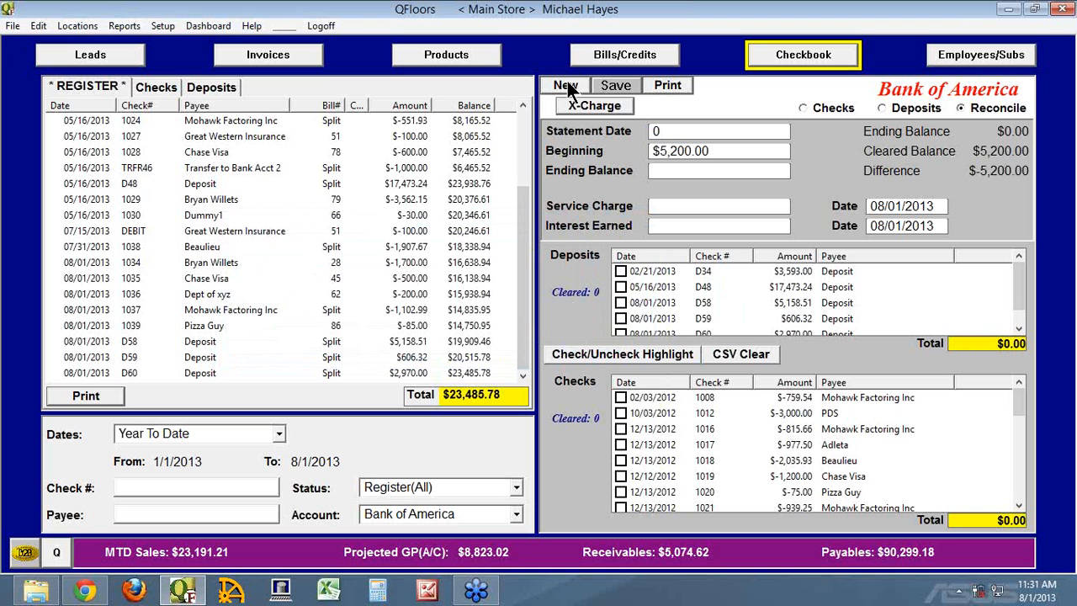
pyautogui.write('7/31/2013')
pyautogui.press('Tab')
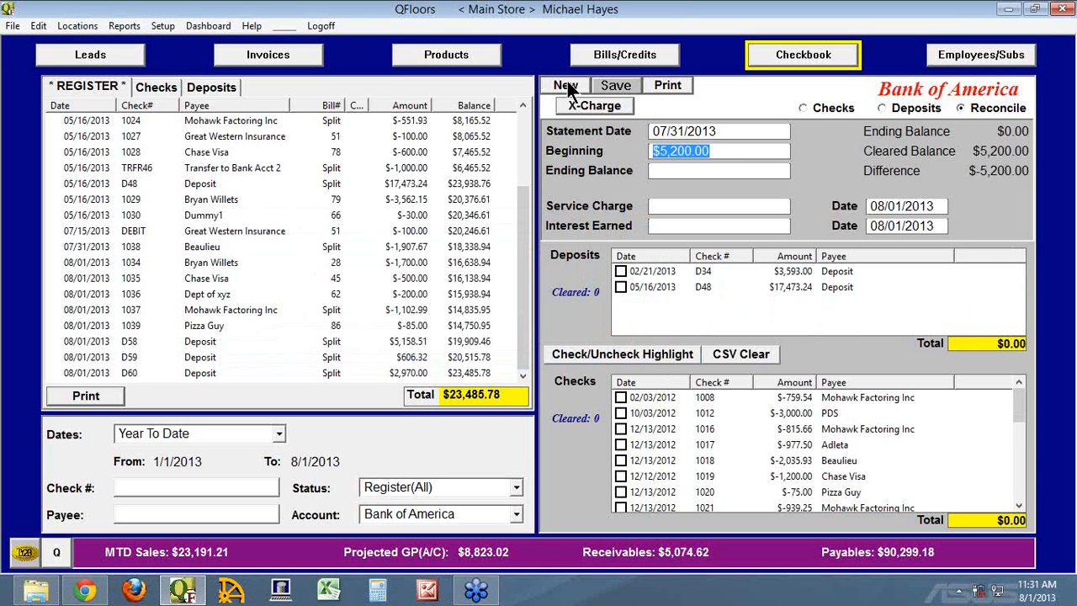
# Set the ending balance to $21,000.00 and mark deposits D34 and D48 as cleared.
pyautogui.click(708, 173)
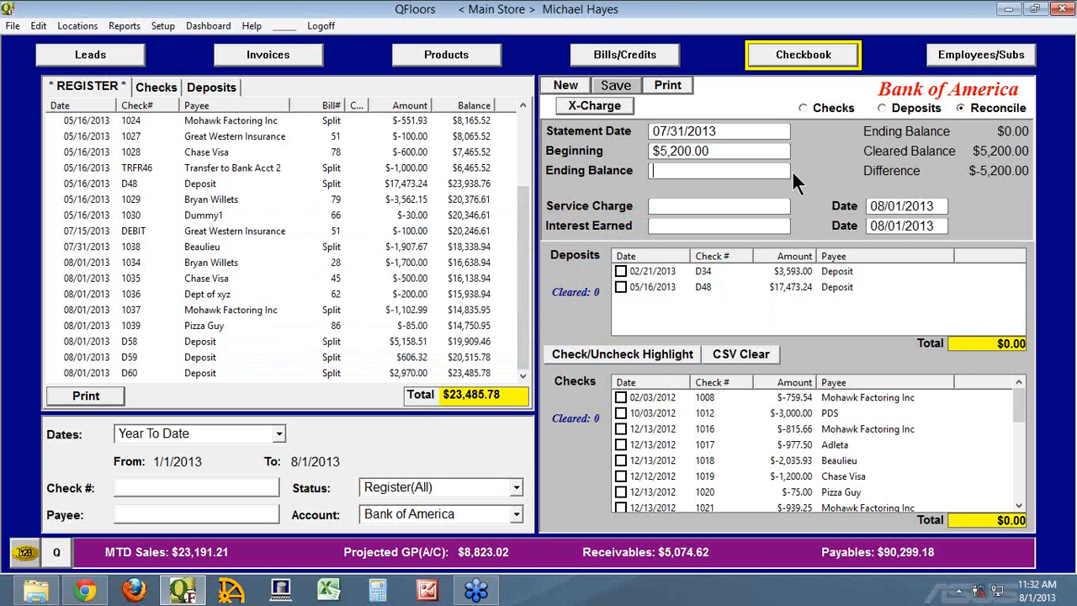
pyautogui.write('21,000')
pyautogui.press('Tab')
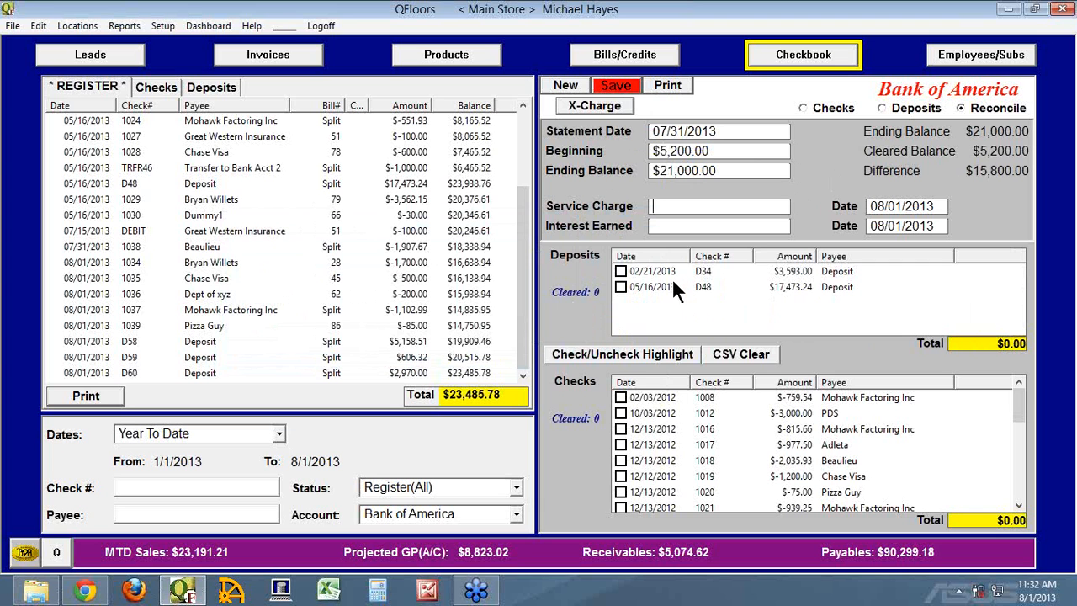
pyautogui.click(620, 272)
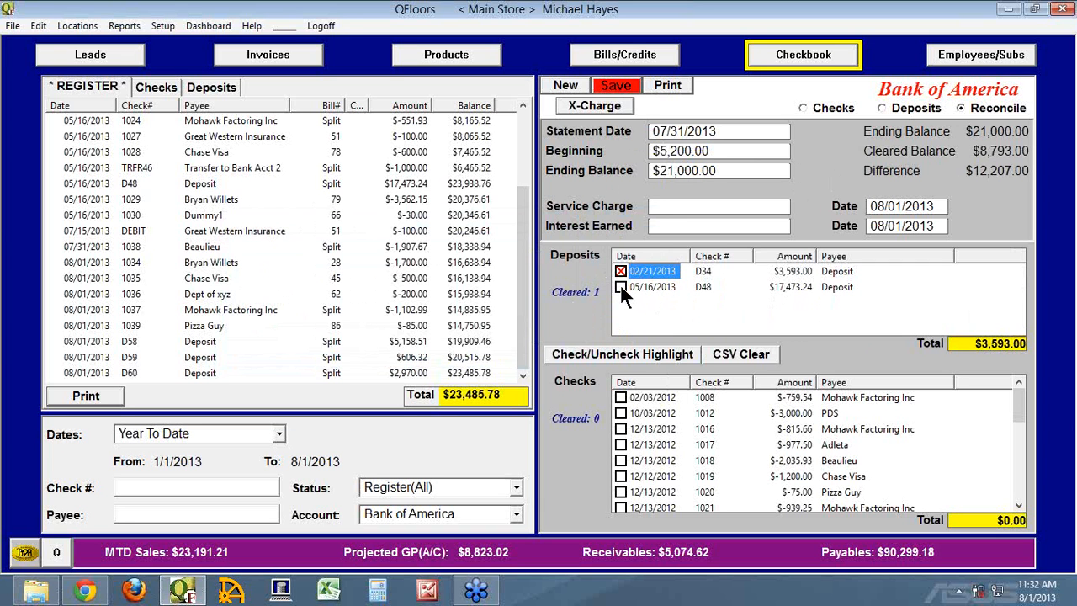
pyautogui.click(620, 287)
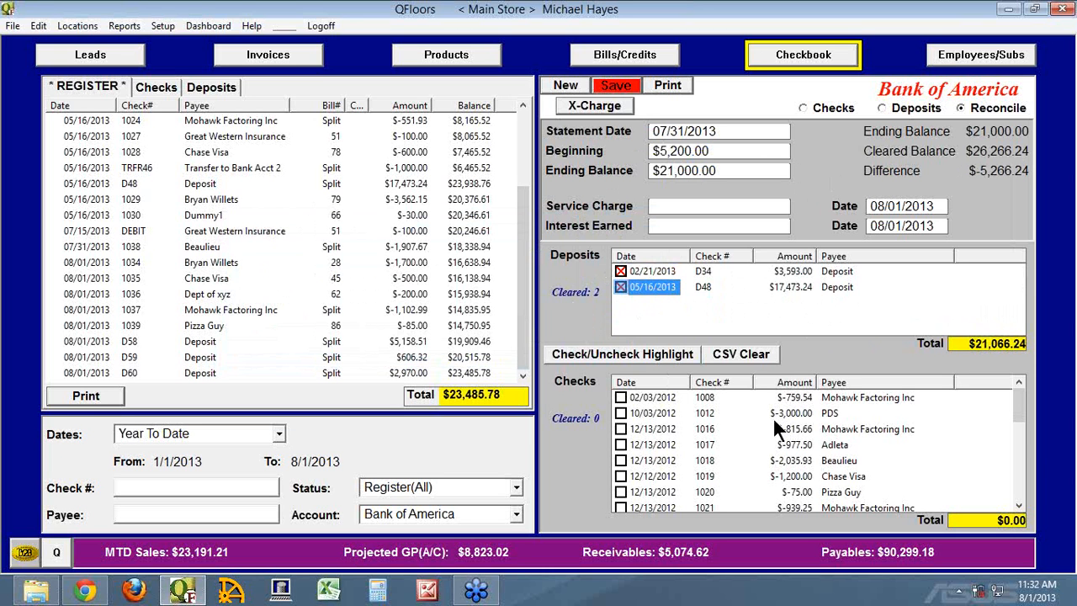
# Mark checks 1008, 1012 and 1016 as cleared individually, and checks 1017 through 1021 as a highlighted group.
pyautogui.click(620, 398)
pyautogui.click(620, 413)
pyautogui.click(621, 429)
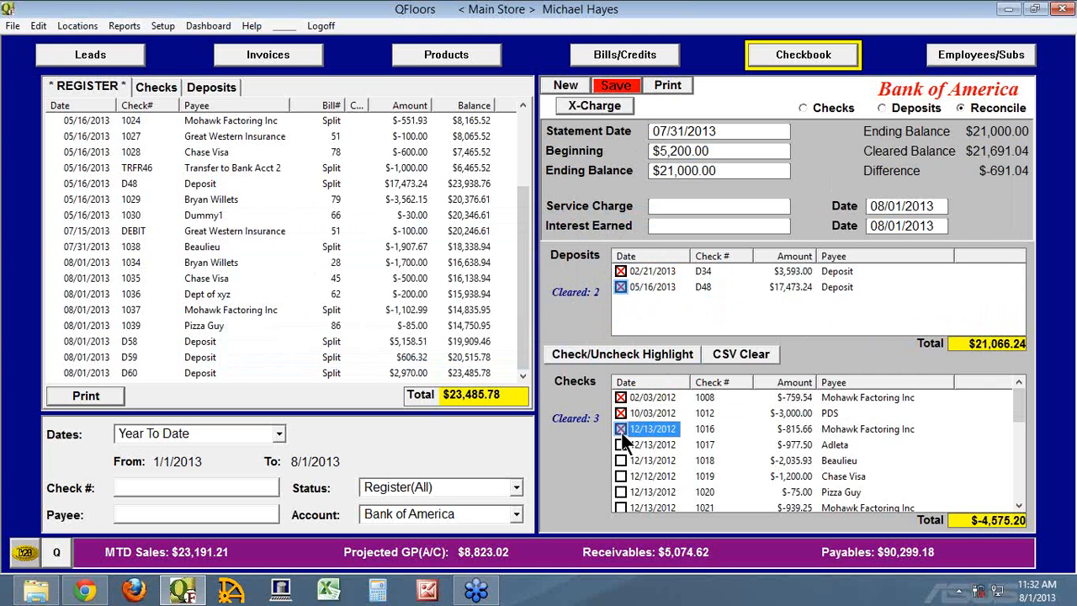
pyautogui.keyDown('shift'); pyautogui.click(649, 507); pyautogui.keyUp('shift')
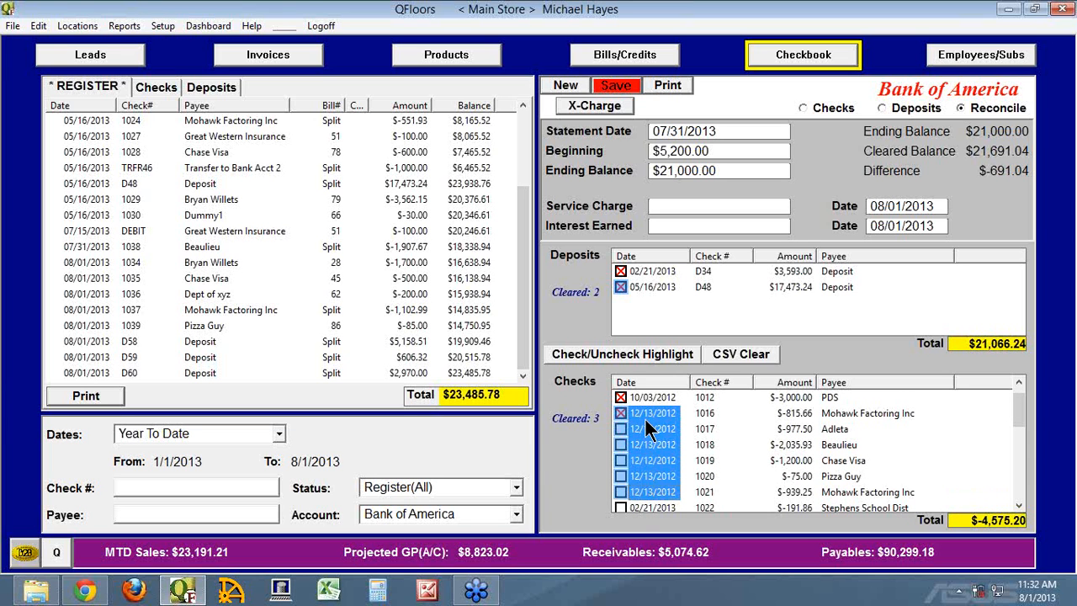
pyautogui.click(609, 353)
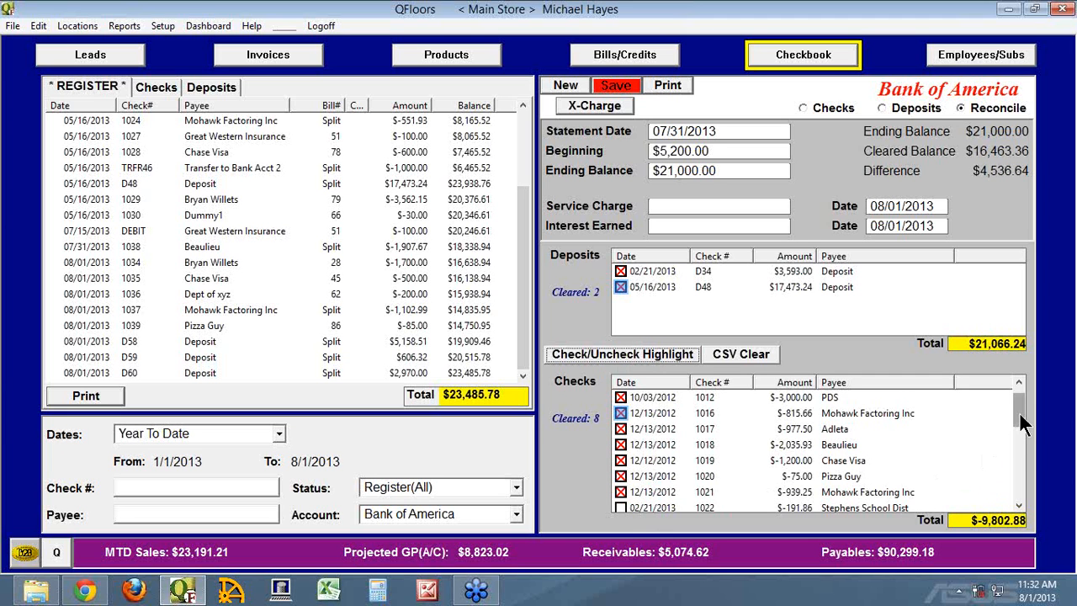
# Mark checks 1022, 1023, 1026, 1027, 1029, 1030 and 1038 as cleared in the reconciliation.
pyautogui.moveTo(1019, 411); pyautogui.dragTo(1026, 439)
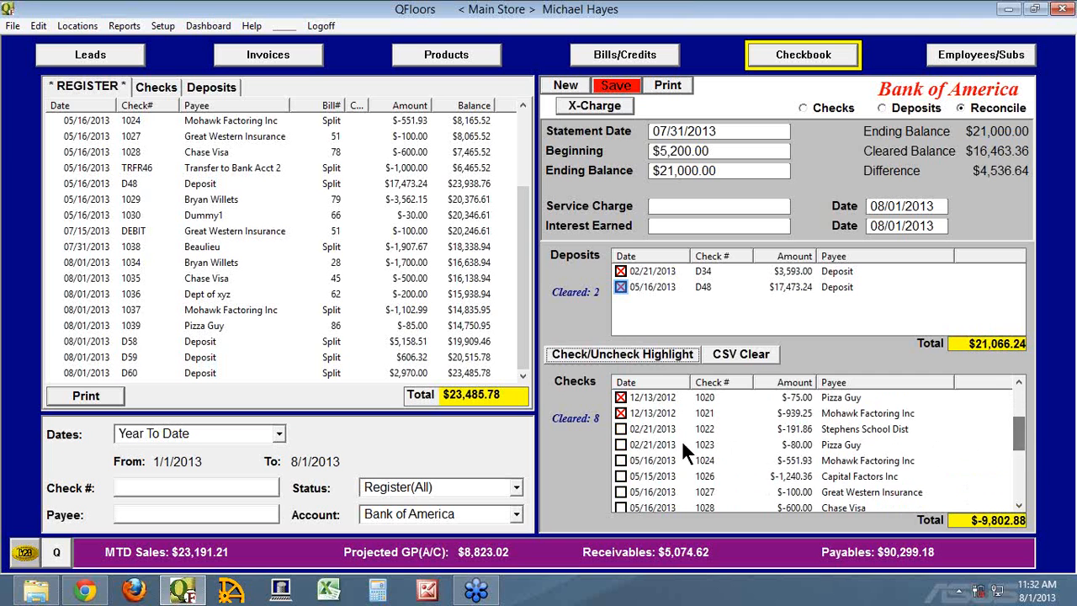
pyautogui.click(620, 428)
pyautogui.click(619, 444)
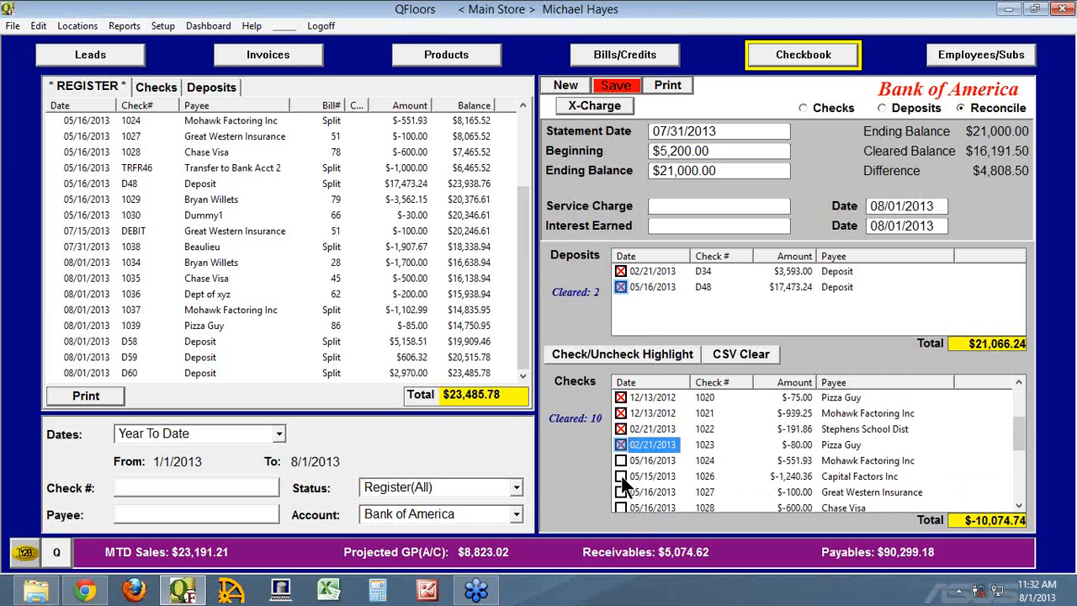
pyautogui.click(621, 477)
pyautogui.click(621, 491)
pyautogui.scroll(-3, 709, 466)
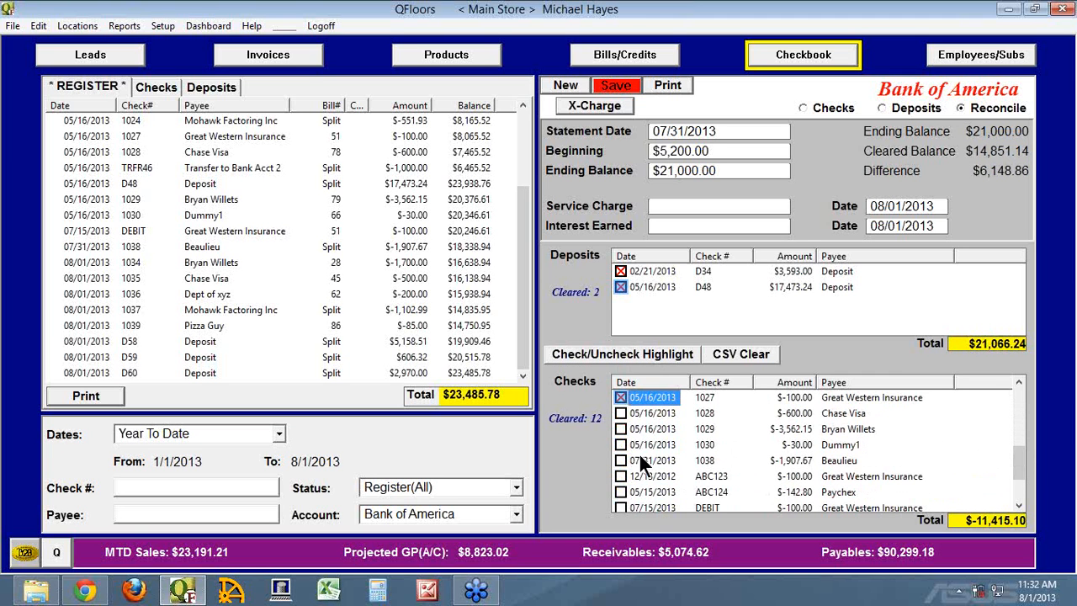
pyautogui.click(621, 429)
pyautogui.click(620, 444)
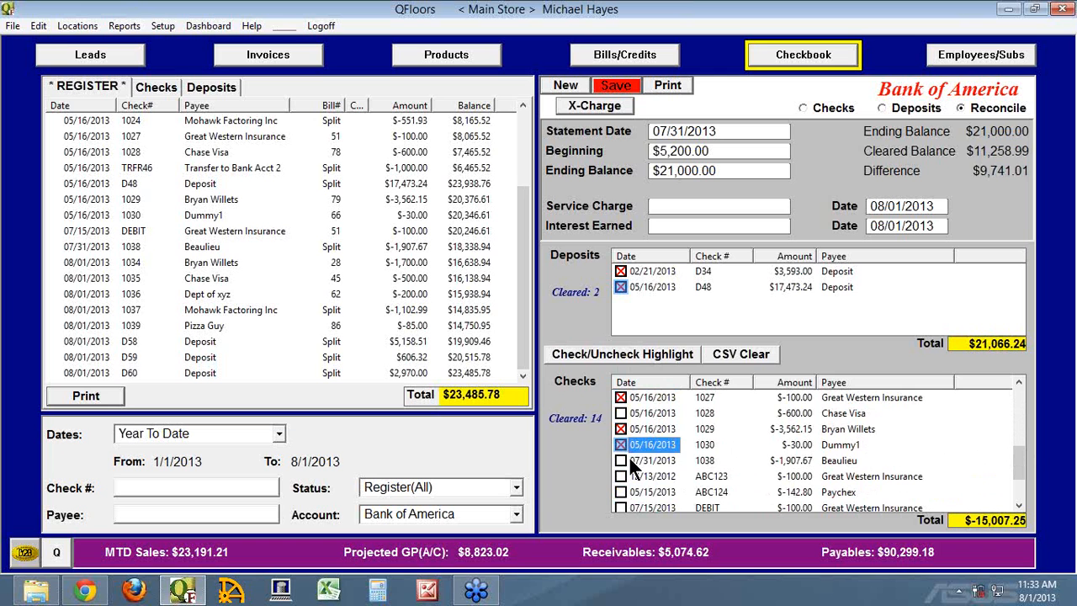
pyautogui.click(620, 460)
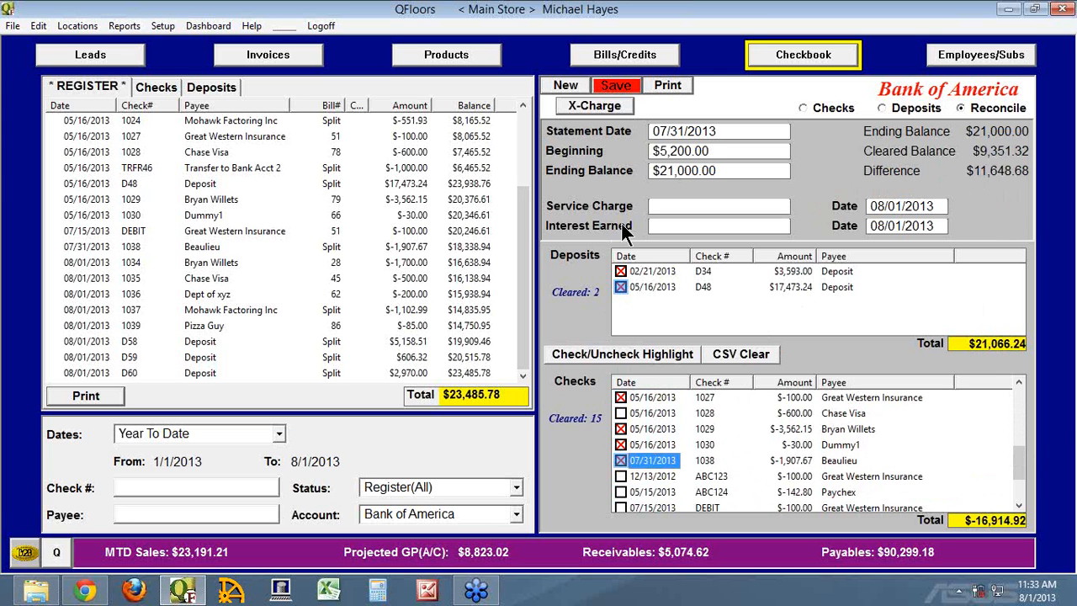
# Clear the reconciliation's beginning balance to $0.00, then set it to $16,848.68.
pyautogui.moveTo(716, 151); pyautogui.dragTo(604, 150)
pyautogui.write('0')
pyautogui.press('Tab')
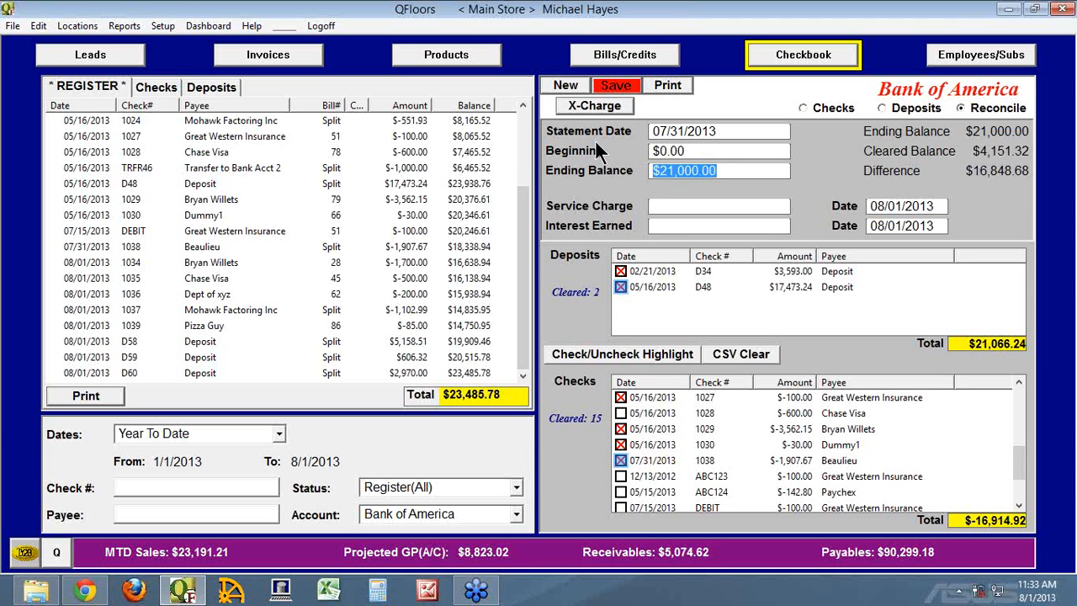
pyautogui.moveTo(696, 150); pyautogui.dragTo(607, 150)
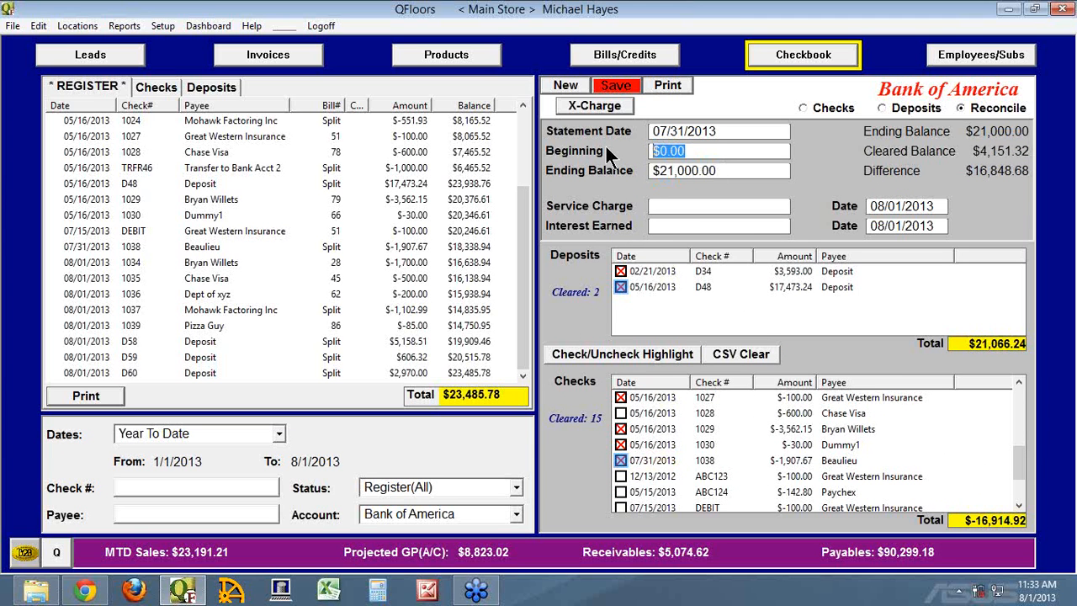
pyautogui.write('16848.68')
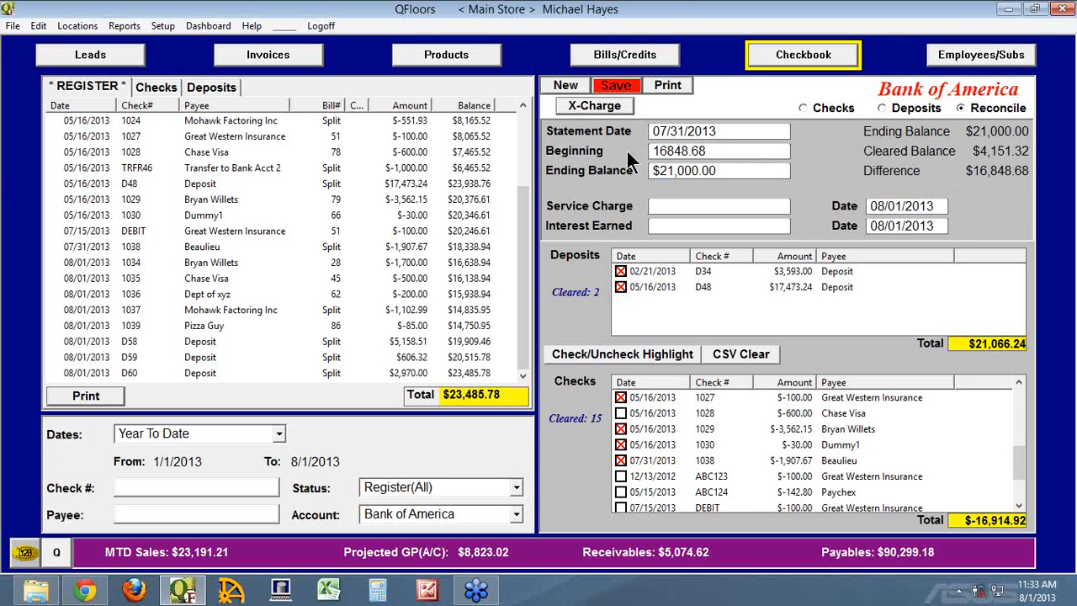
pyautogui.press('Tab')
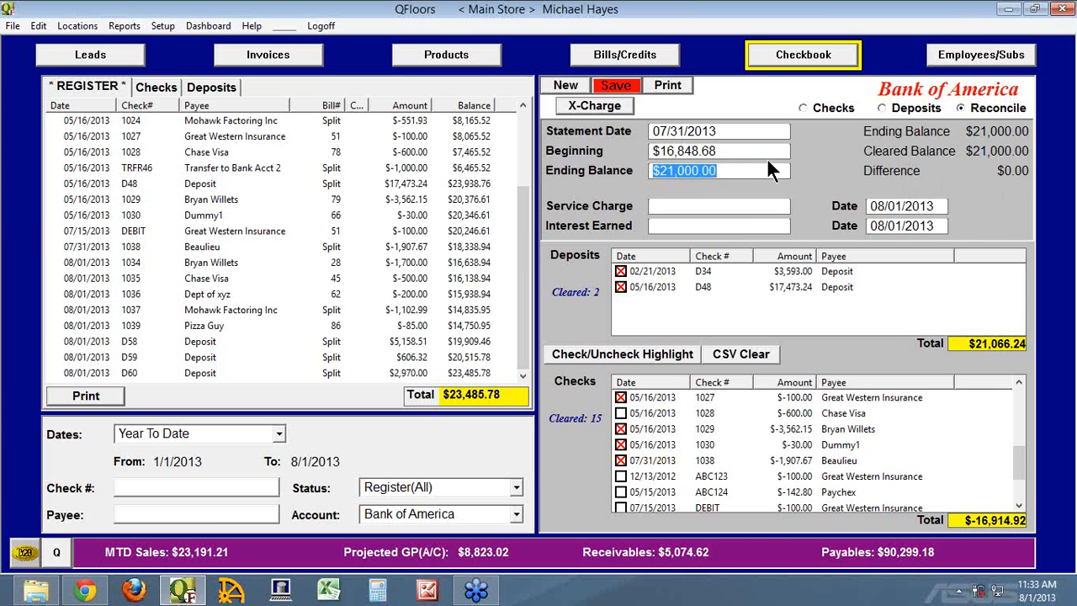
# Set the beginning balance to $16,848.65 and try to save the reconciliation, declining the automatic balancing transaction.
pyautogui.moveTo(718, 152); pyautogui.dragTo(615, 151)
pyautogui.click(728, 151)
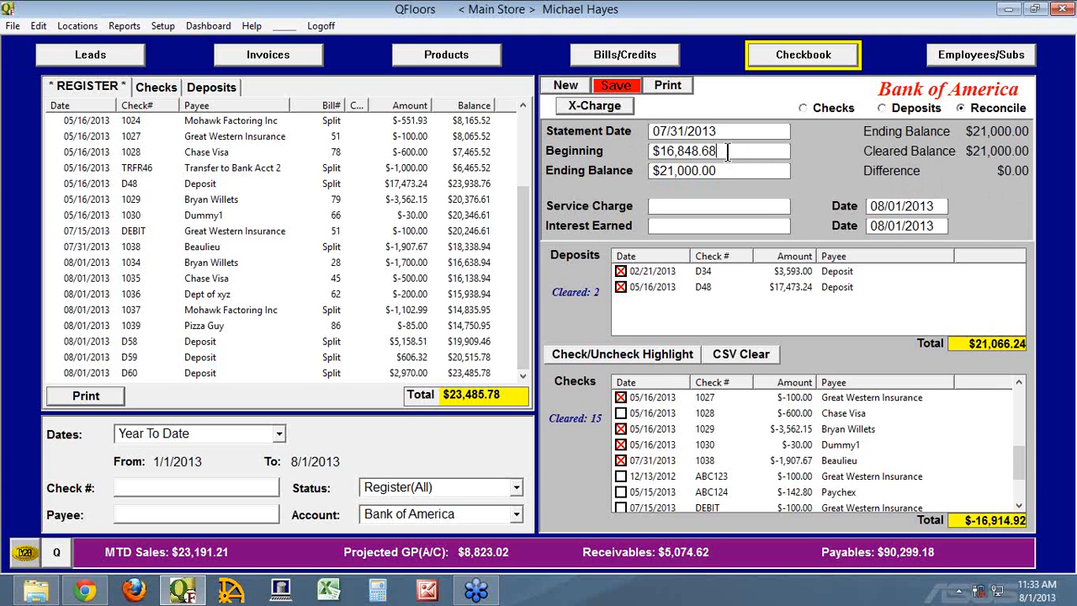
pyautogui.moveTo(728, 152); pyautogui.dragTo(648, 152)
pyautogui.click(727, 152)
pyautogui.moveTo(717, 150); pyautogui.dragTo(703, 145)
pyautogui.write('65')
pyautogui.press('Tab')
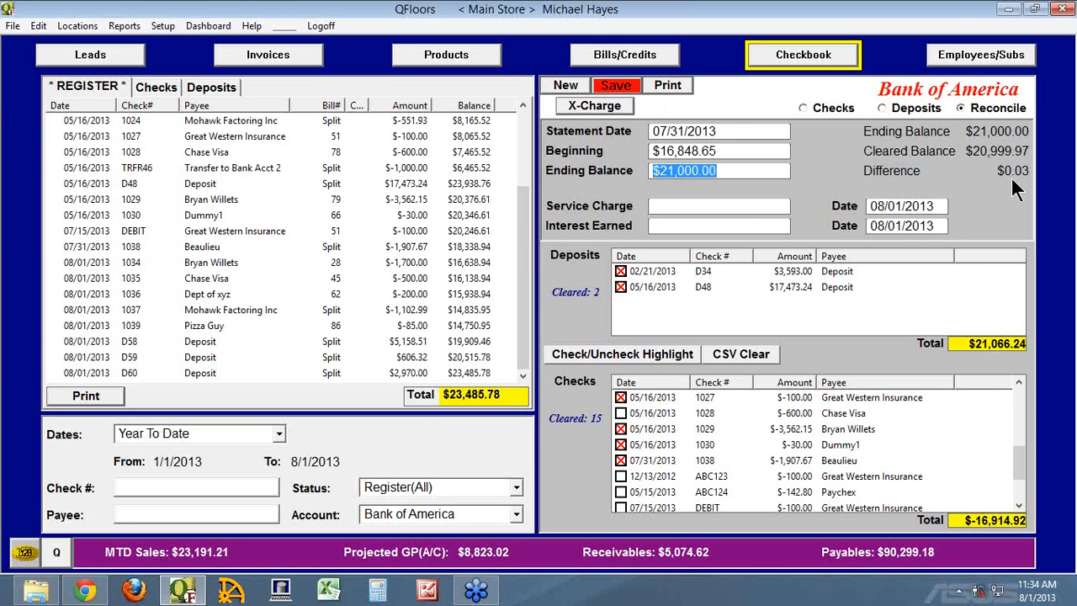
pyautogui.click(616, 85)
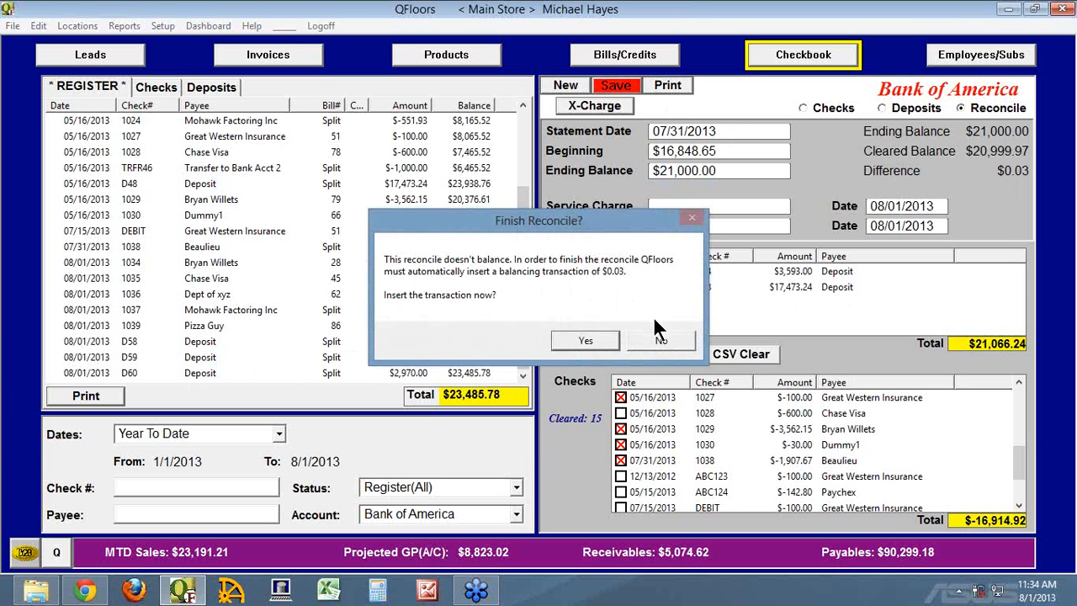
pyautogui.click(662, 339)
# Set the beginning balance to $16,848.68 and save the reconciliation.
pyautogui.moveTo(708, 152); pyautogui.dragTo(737, 148)
pyautogui.write('8')
pyautogui.press('Tab')
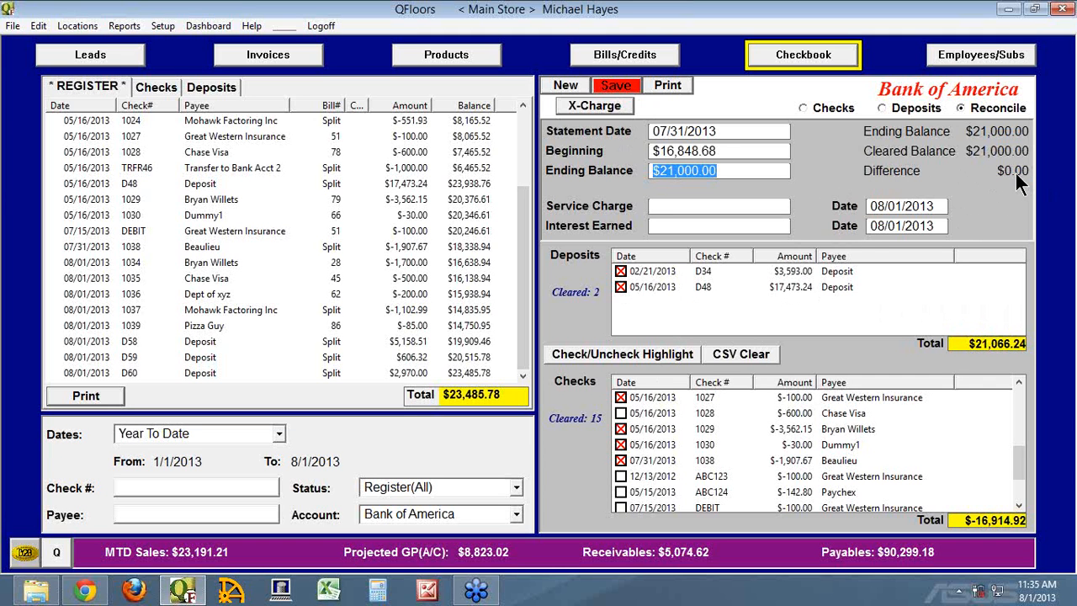
pyautogui.click(724, 151)
pyautogui.click(730, 171)
pyautogui.click(614, 84)
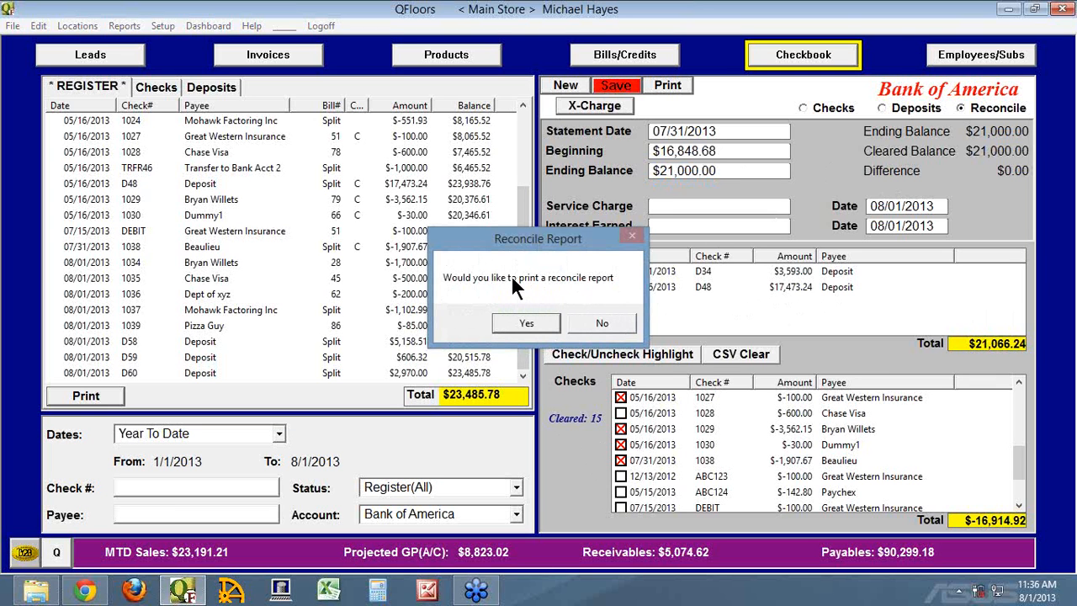
# Print the reconcile report using CutePDF Writer as the printer.
pyautogui.click(524, 323)
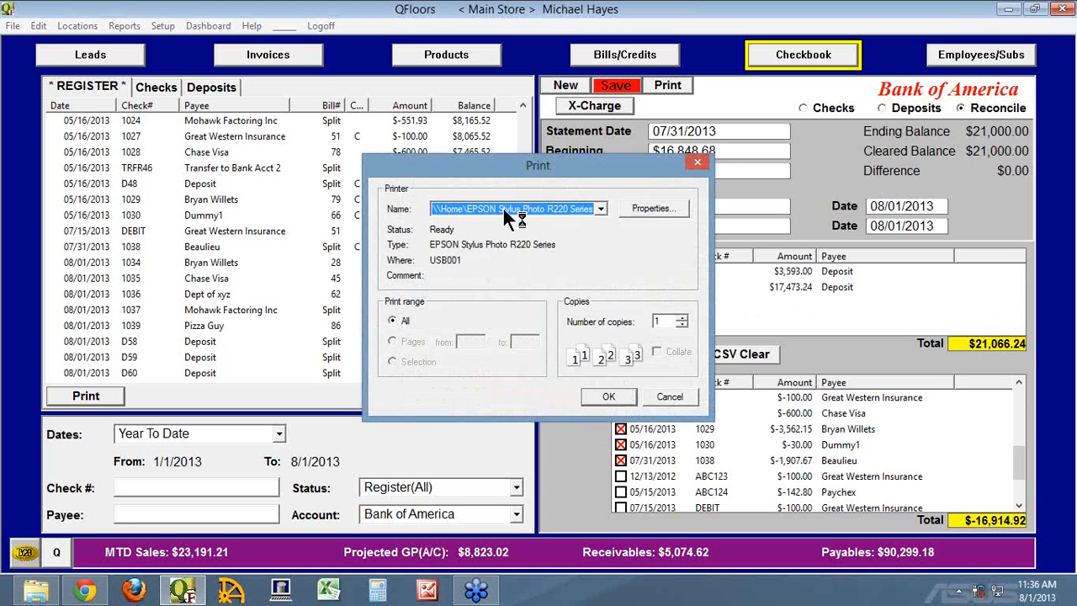
pyautogui.click(601, 210)
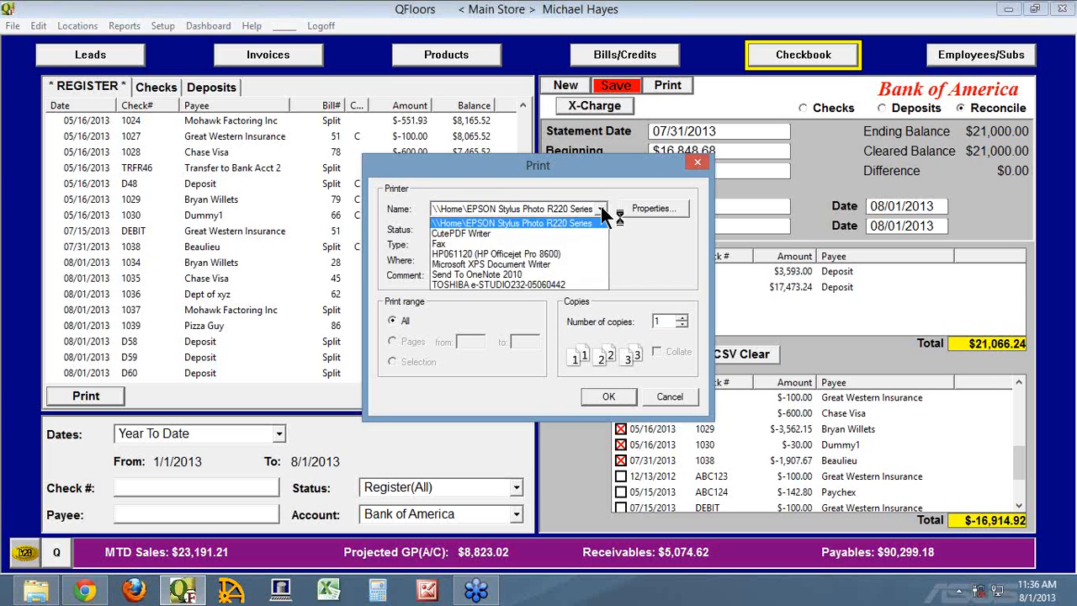
pyautogui.click(460, 232)
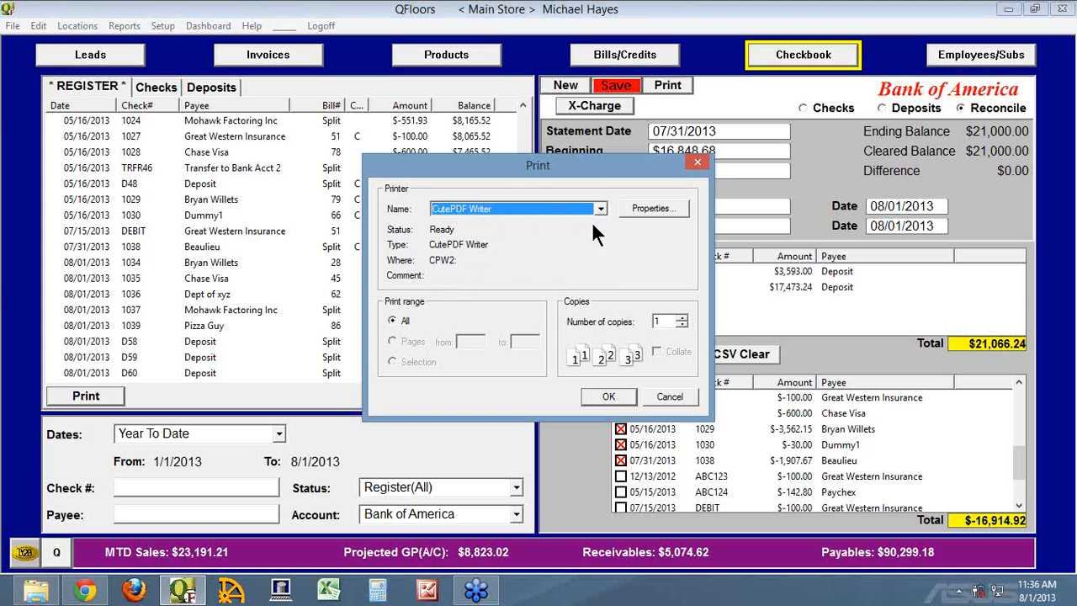
pyautogui.click(608, 398)
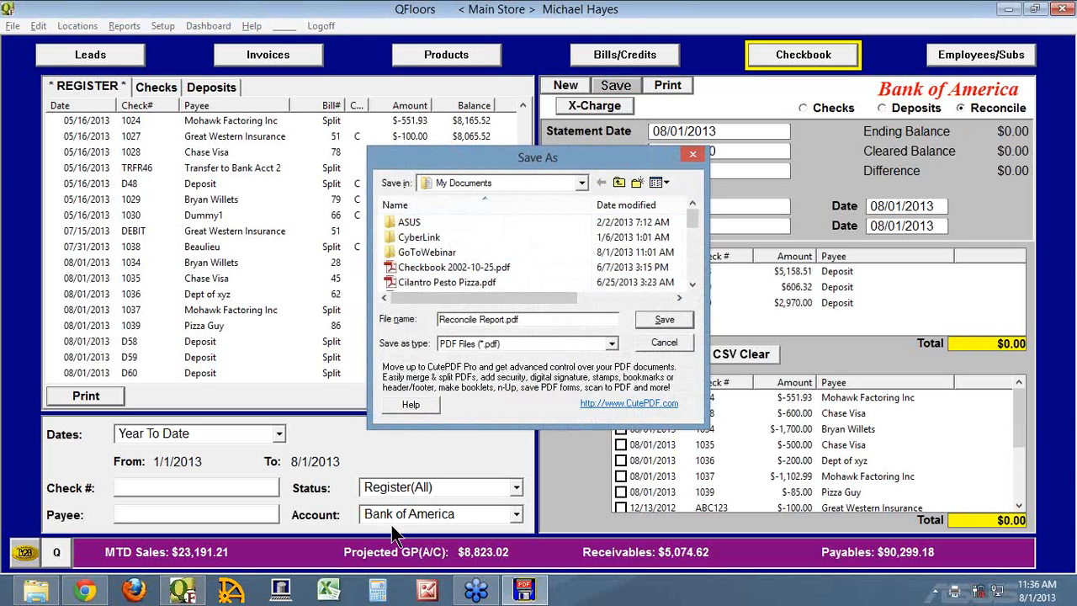
# Save the reconcile report PDF as "BofA rec July 2013" in My Documents.
pyautogui.moveTo(523, 319); pyautogui.dragTo(383, 311)
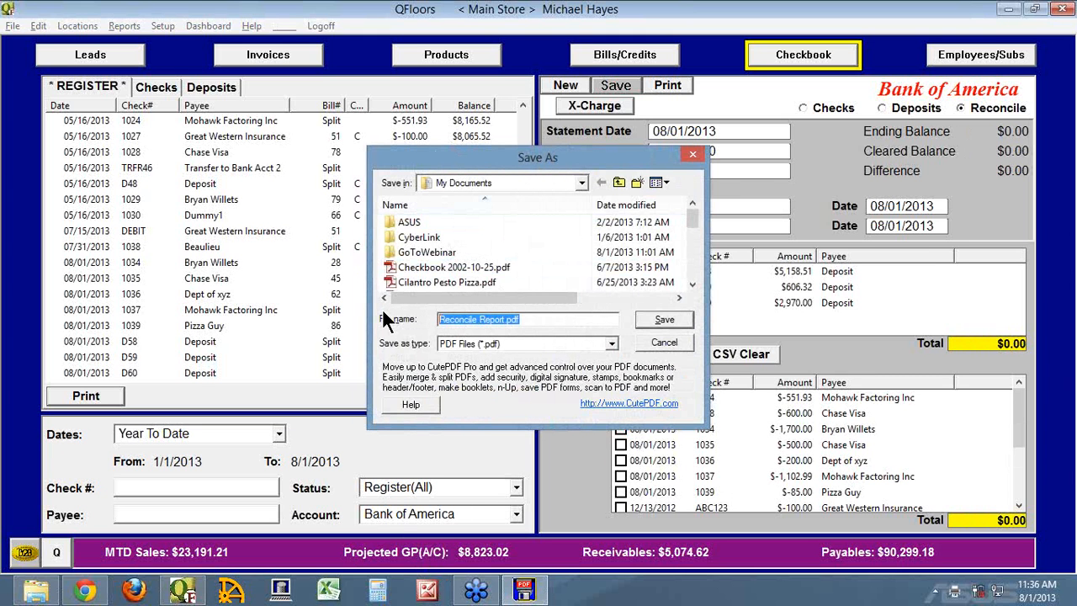
pyautogui.write('Bofa')
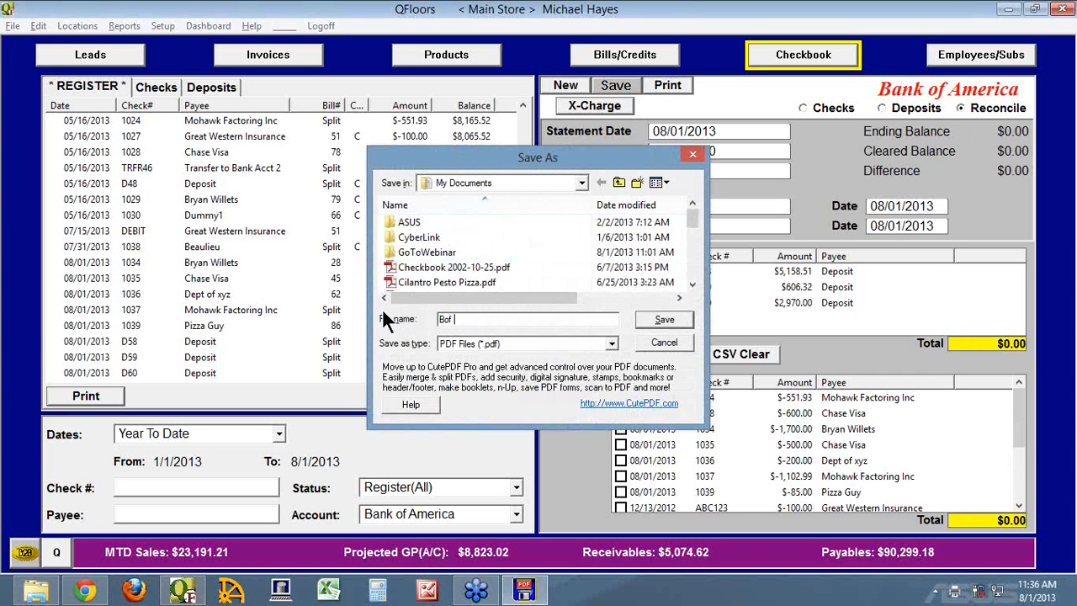
pyautogui.press('BackSpace')
pyautogui.write('A rec July 2013')
pyautogui.click(579, 183)
pyautogui.click(579, 183)
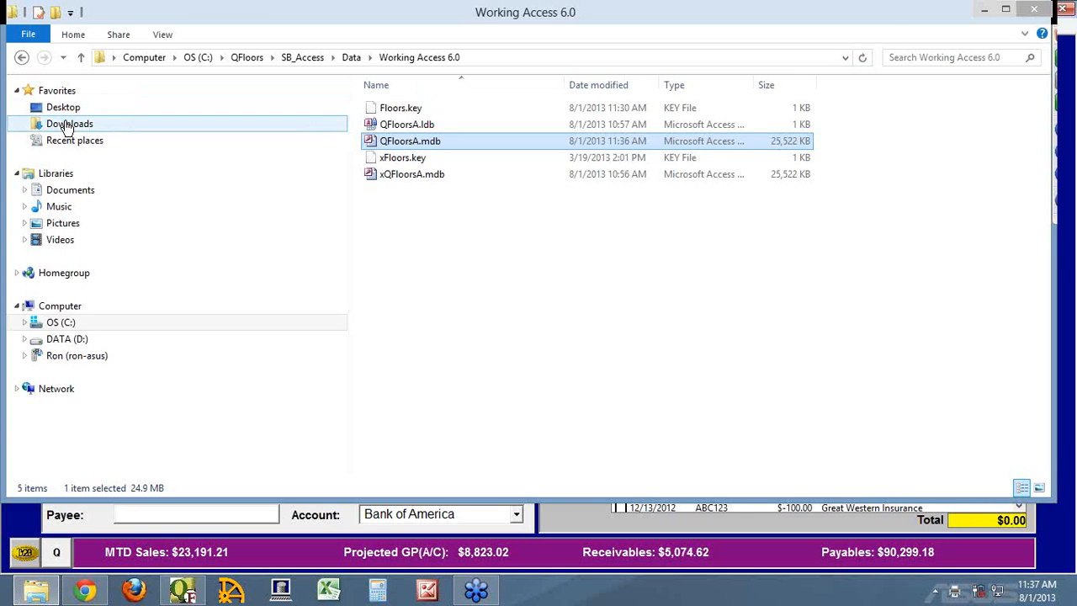
pyautogui.click(62, 193)
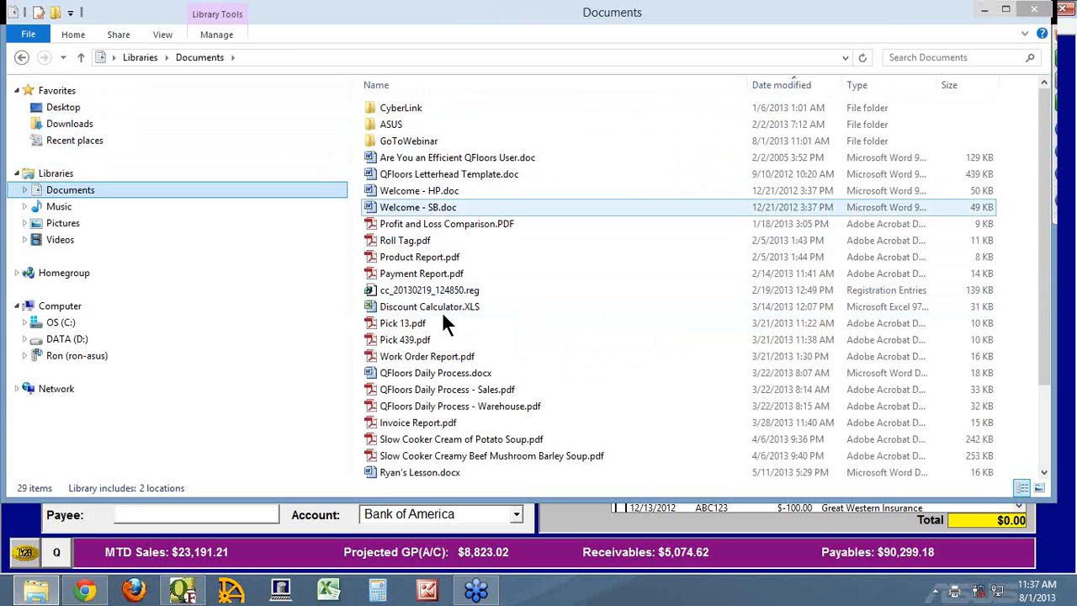
pyautogui.click(1035, 10)
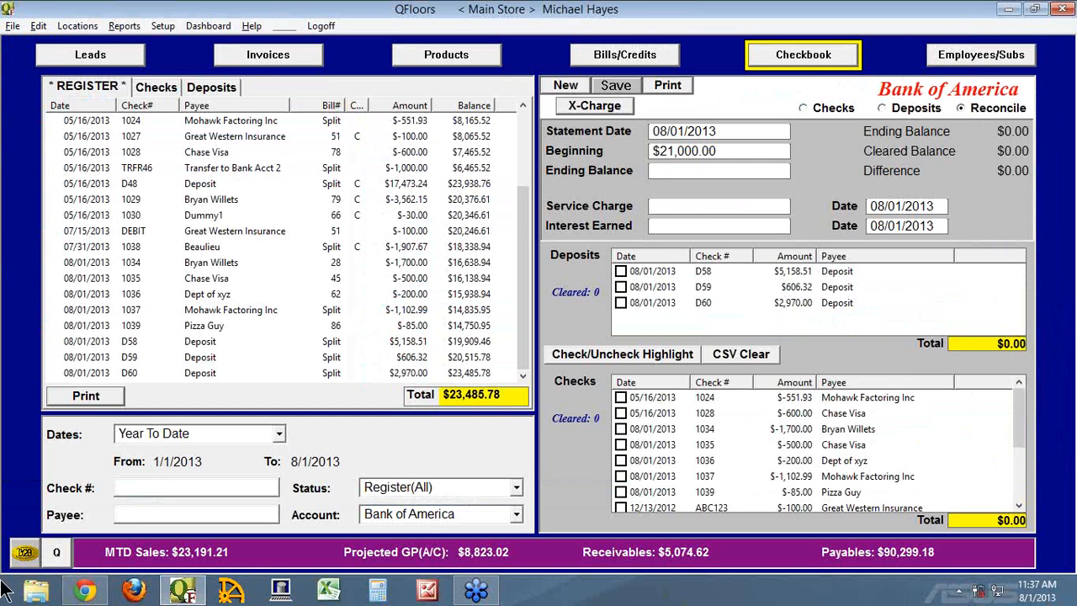
pyautogui.moveTo(4, 601)
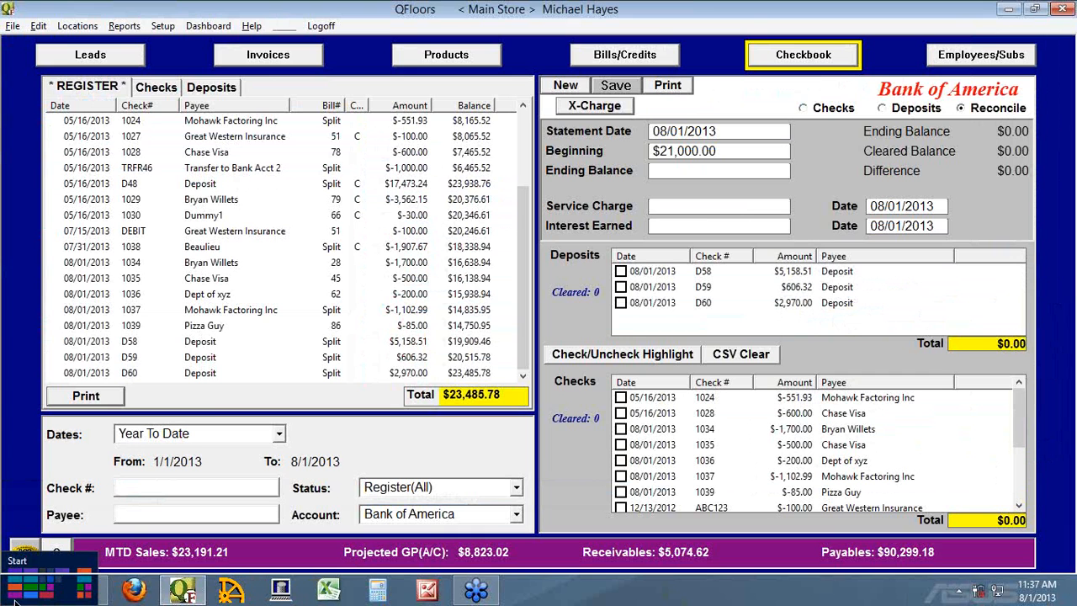
pyautogui.rightClick(21, 599)
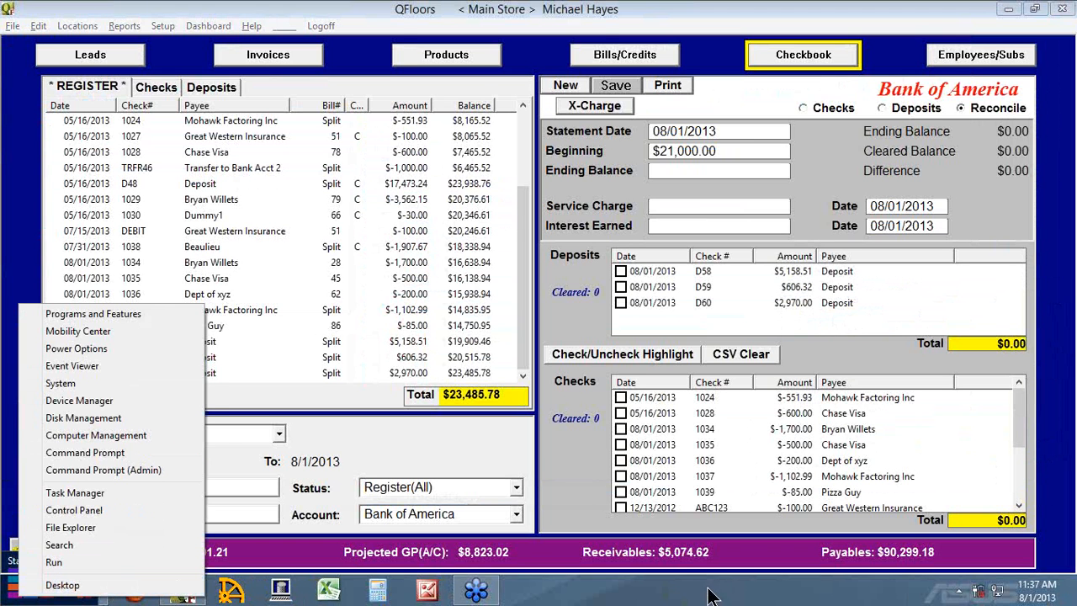
pyautogui.click(110, 582)
# Sort the Documents library by name in File Explorer, view BofA rec July 2013.pdf and close it.
pyautogui.click(46, 593)
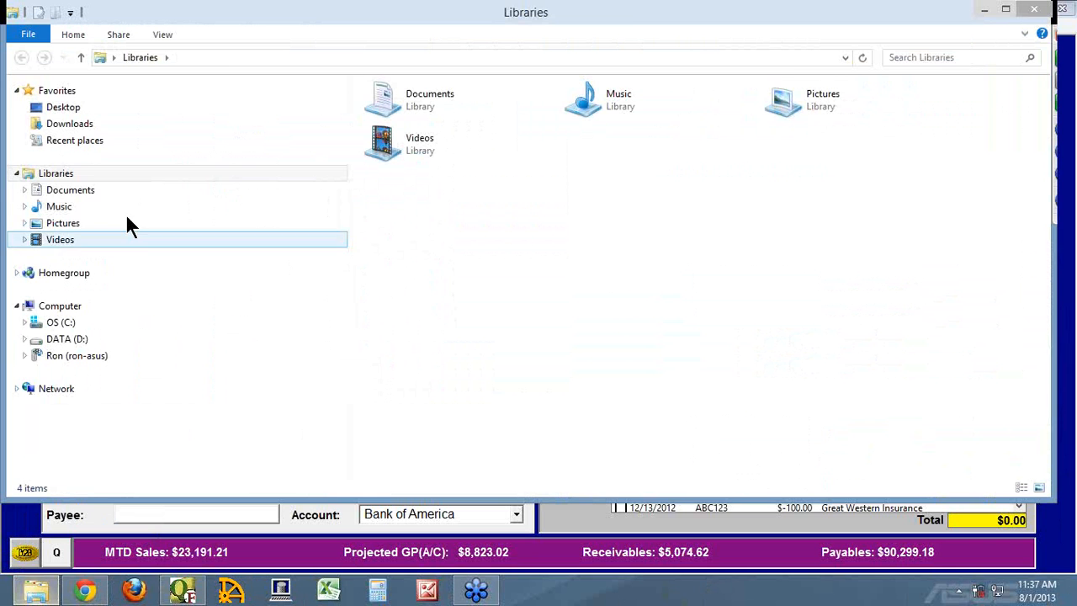
pyautogui.click(97, 192)
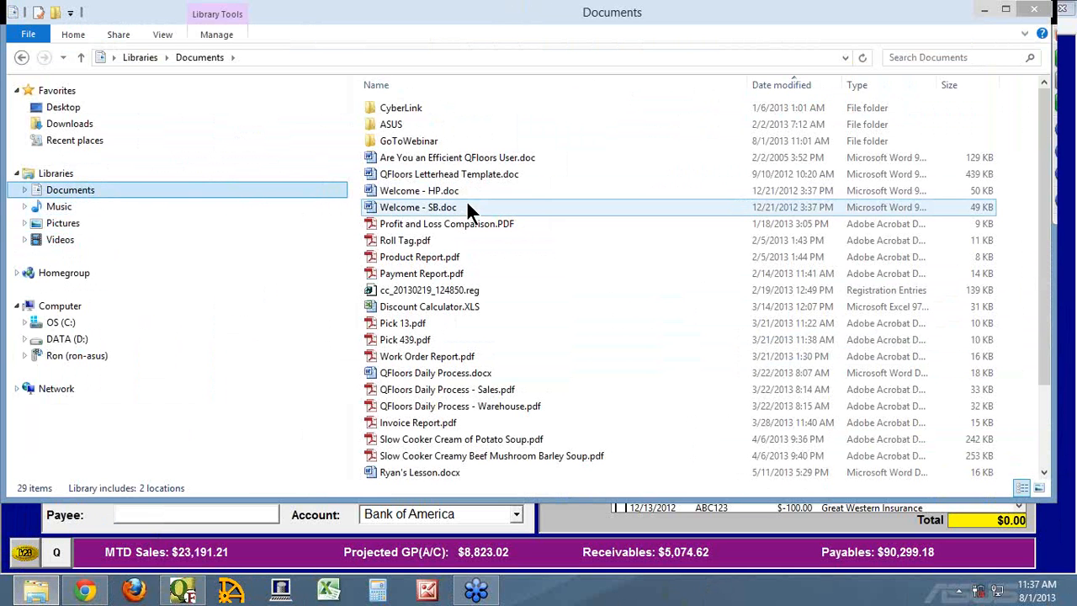
pyautogui.click(461, 85)
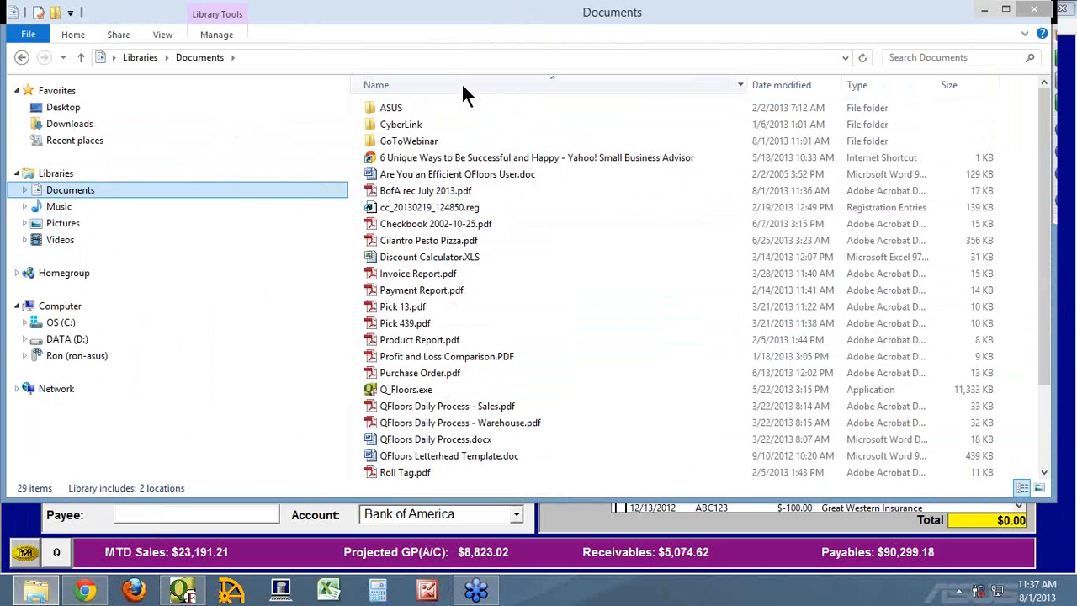
pyautogui.click(399, 195)
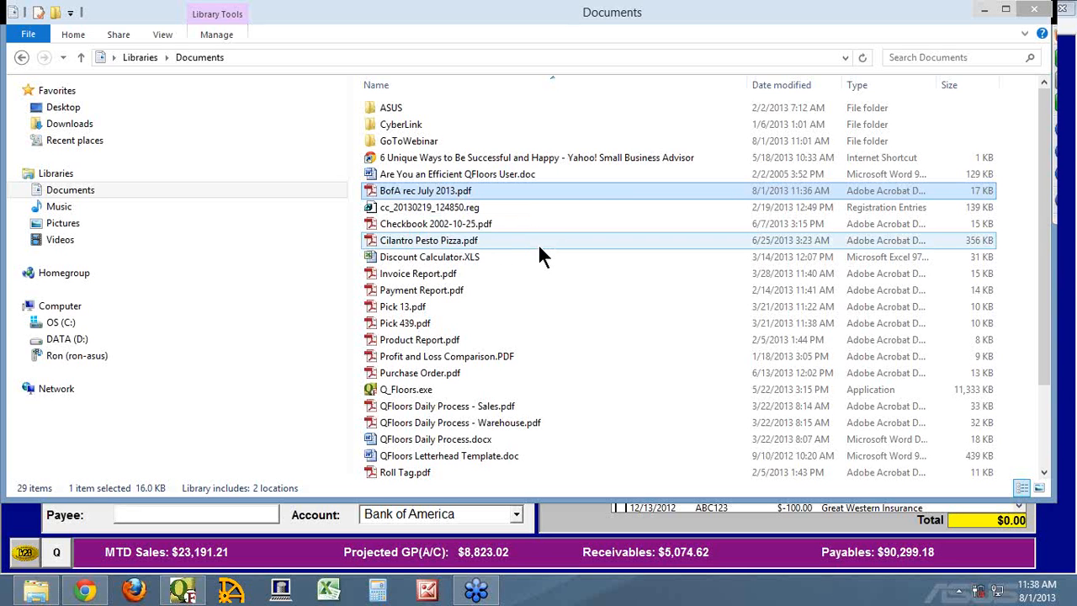
pyautogui.press('Return')
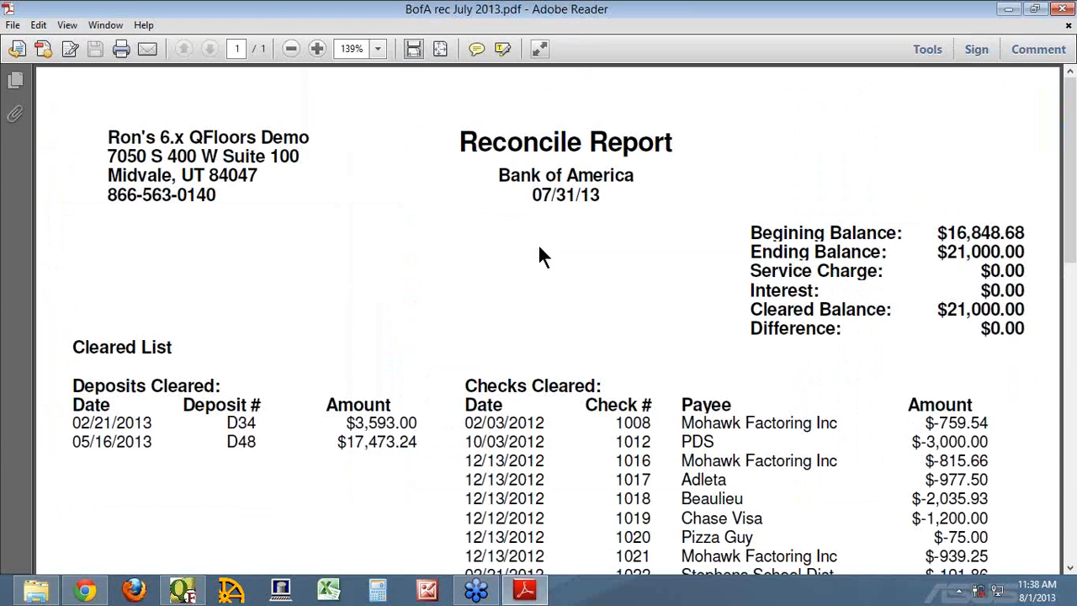
pyautogui.click(1060, 10)
pyautogui.click(1061, 8)
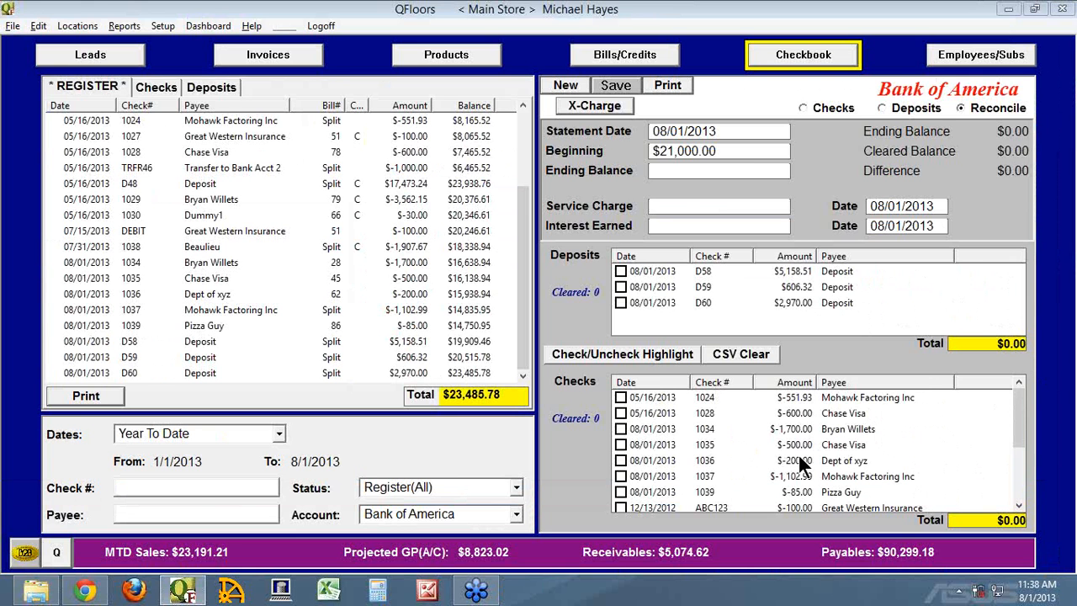
# Reopen BofA rec July 2013.pdf from the Documents library and examine its cleared deposits and checks, dismissing the untagged-document reading options.
pyautogui.click(36, 589)
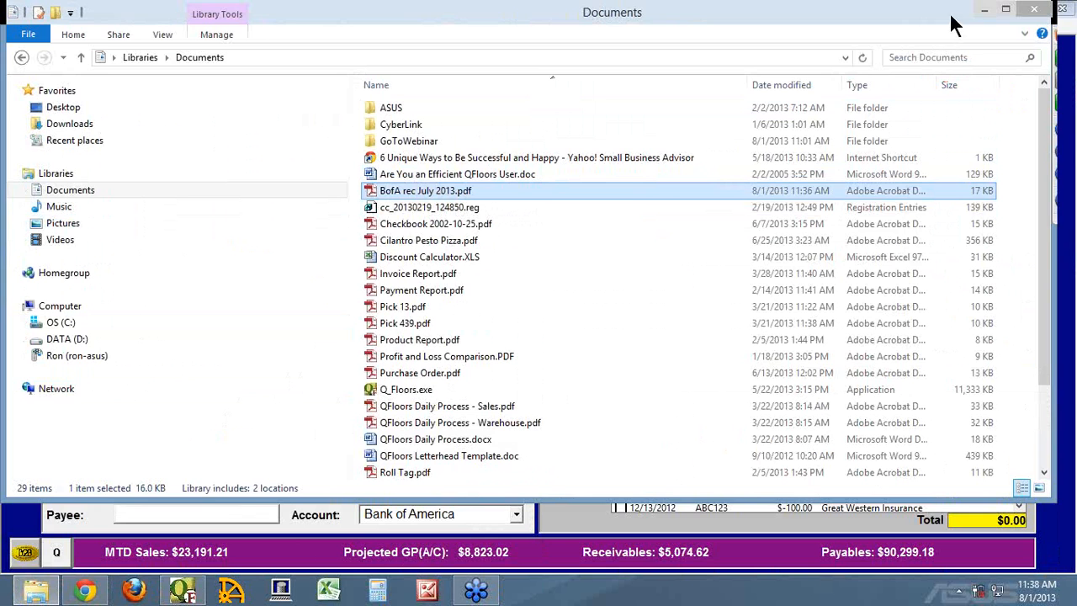
pyautogui.click(984, 10)
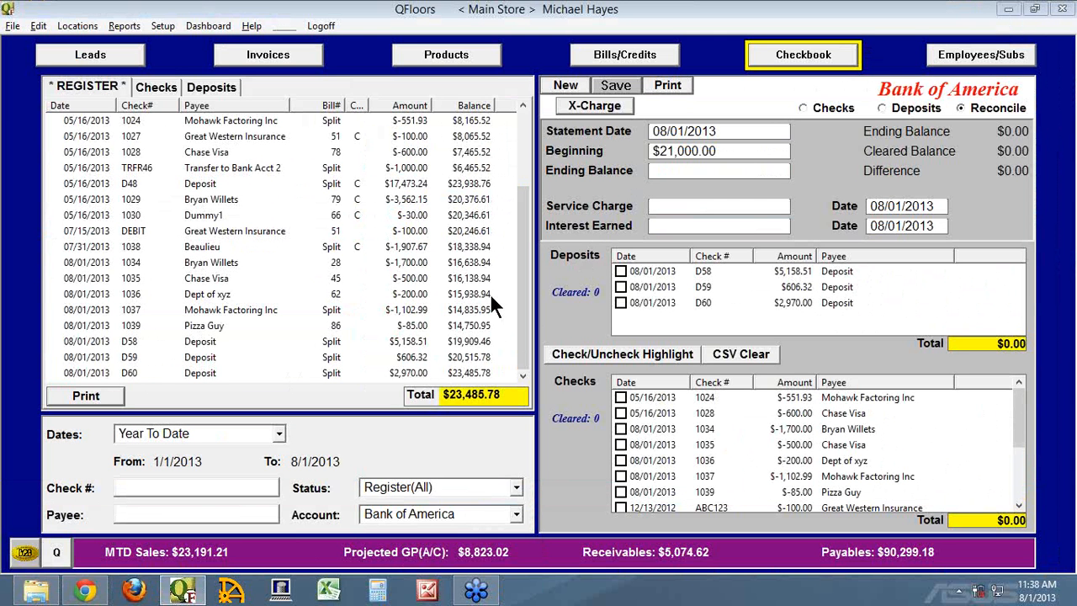
pyautogui.click(29, 594)
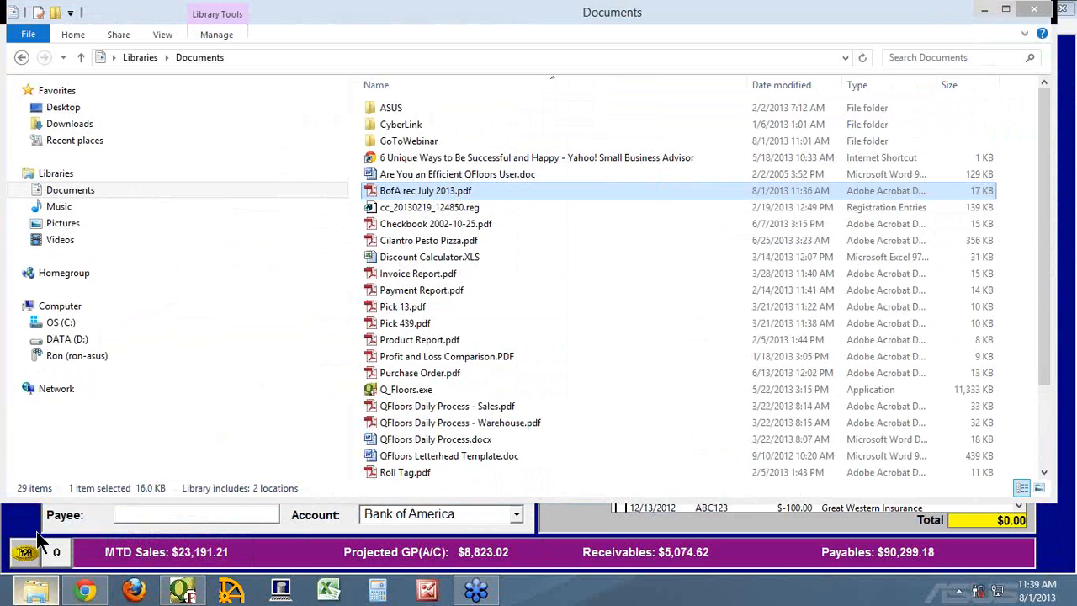
pyautogui.doubleClick(397, 192)
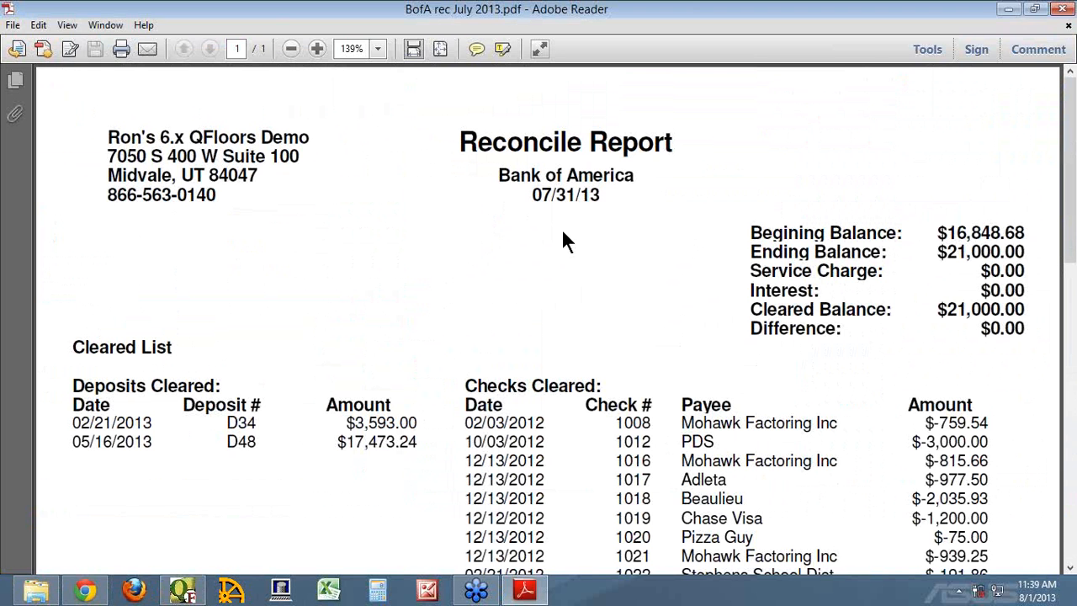
pyautogui.moveTo(1073, 249); pyautogui.dragTo(1074, 321)
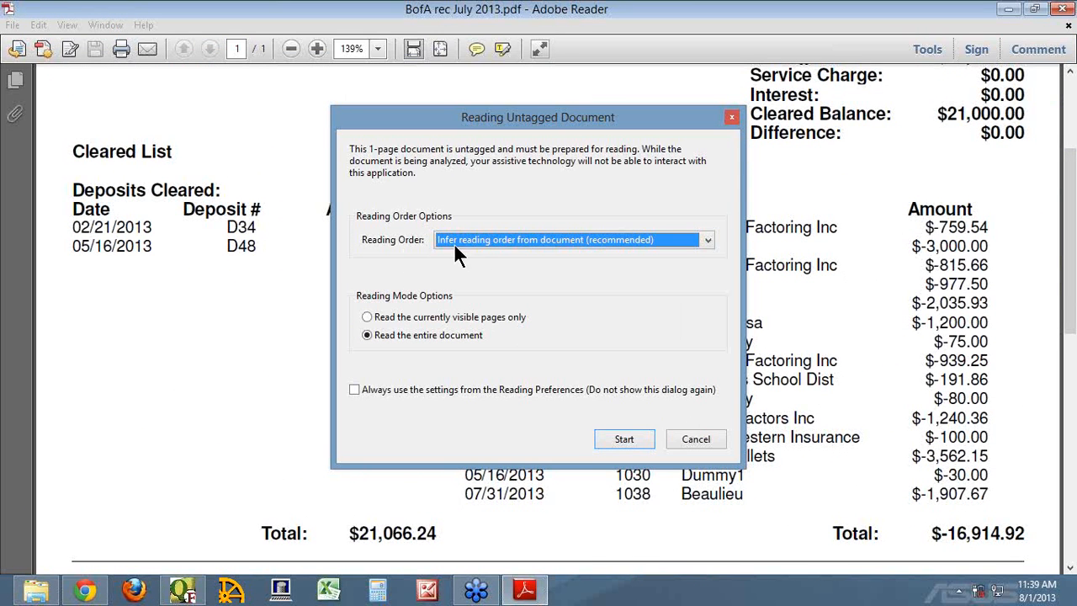
pyautogui.click(729, 119)
# Examine the report's Not Cleared List and closing balances, and highlight the Difference amount.
pyautogui.click(1070, 449)
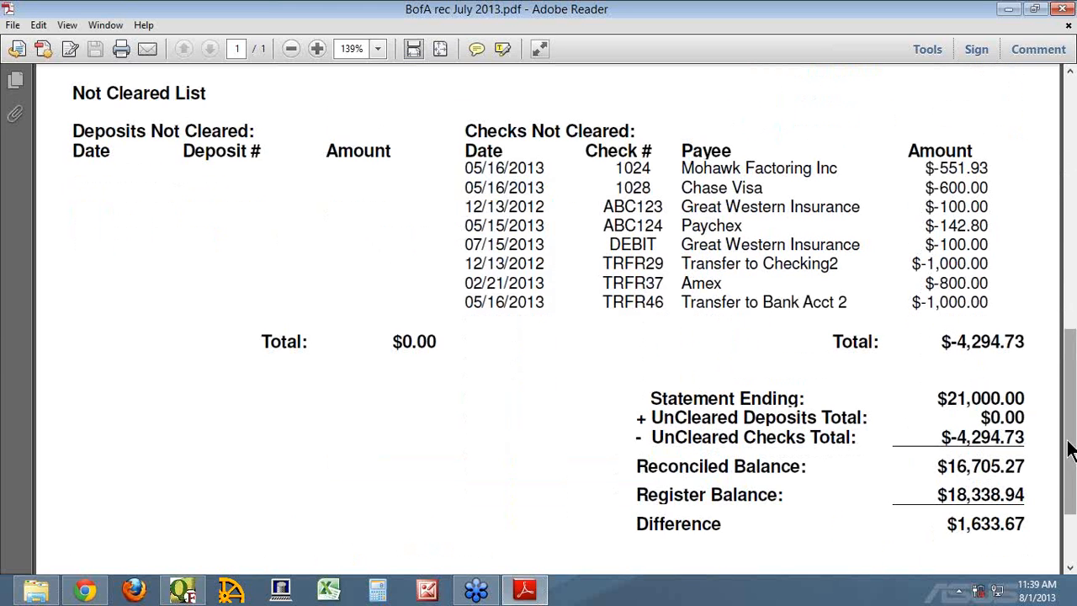
pyautogui.moveTo(1070, 449); pyautogui.dragTo(1073, 504)
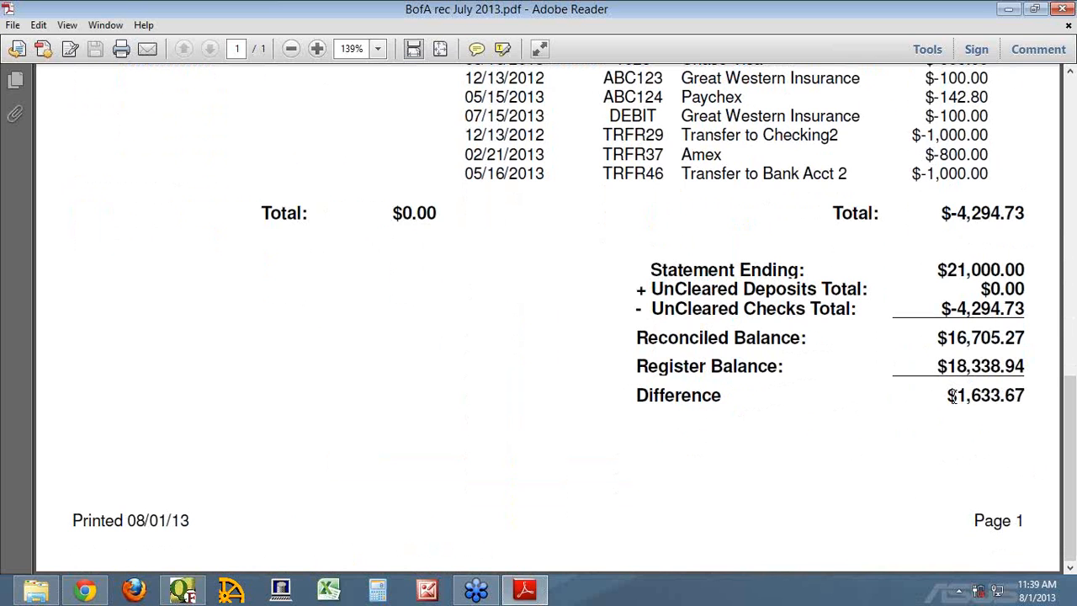
pyautogui.click(1023, 396)
pyautogui.moveTo(994, 392); pyautogui.dragTo(944, 397)
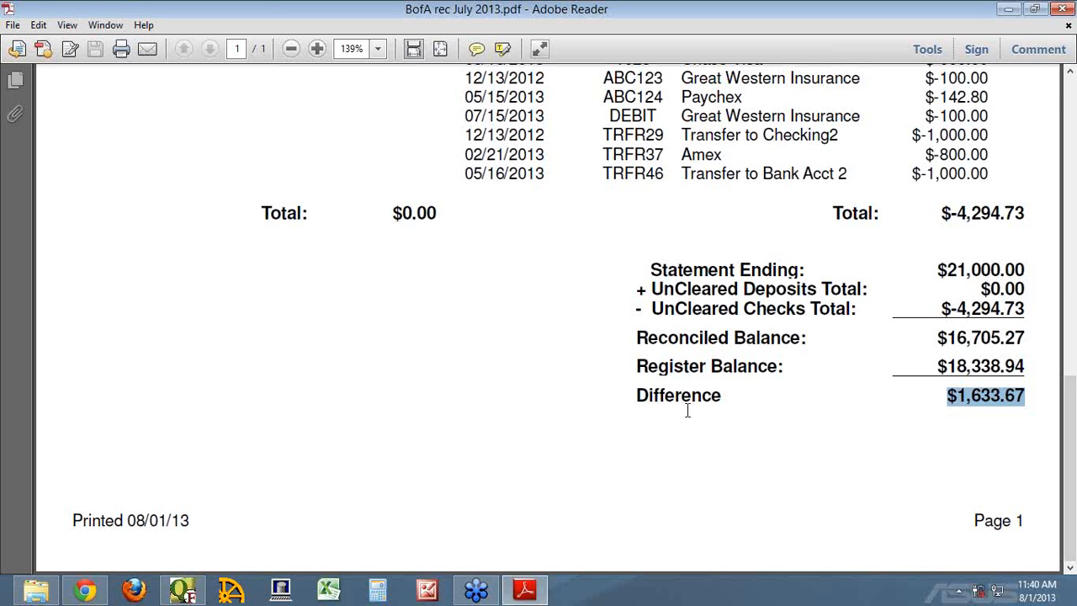
# Compare the QFloors Bank of America register with BofA rec July 2013.pdf, and highlight the report's Reconciled Balance amount.
pyautogui.click(39, 592)
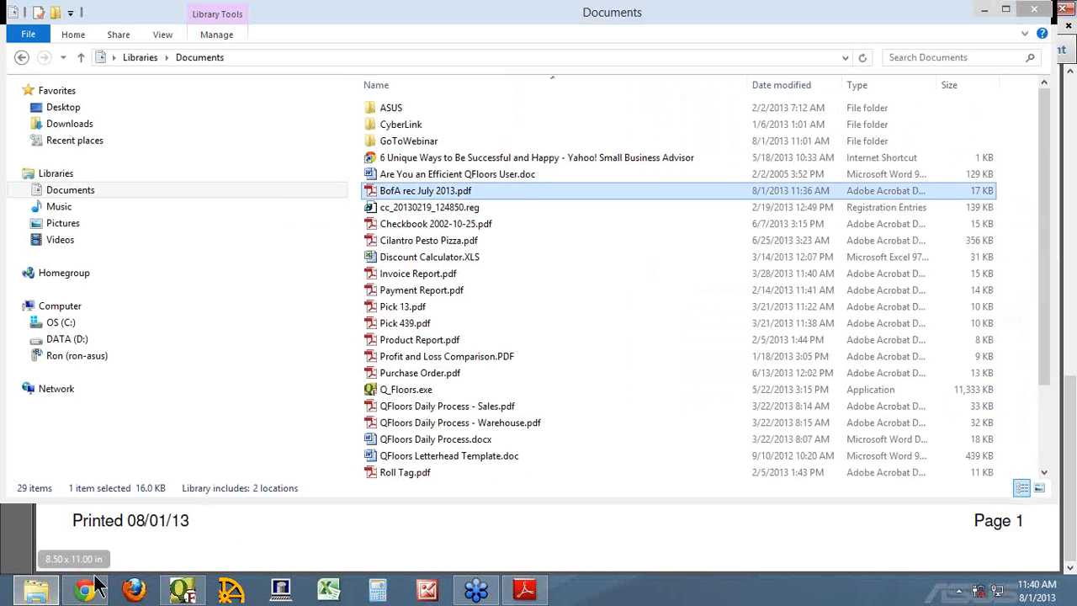
pyautogui.click(182, 591)
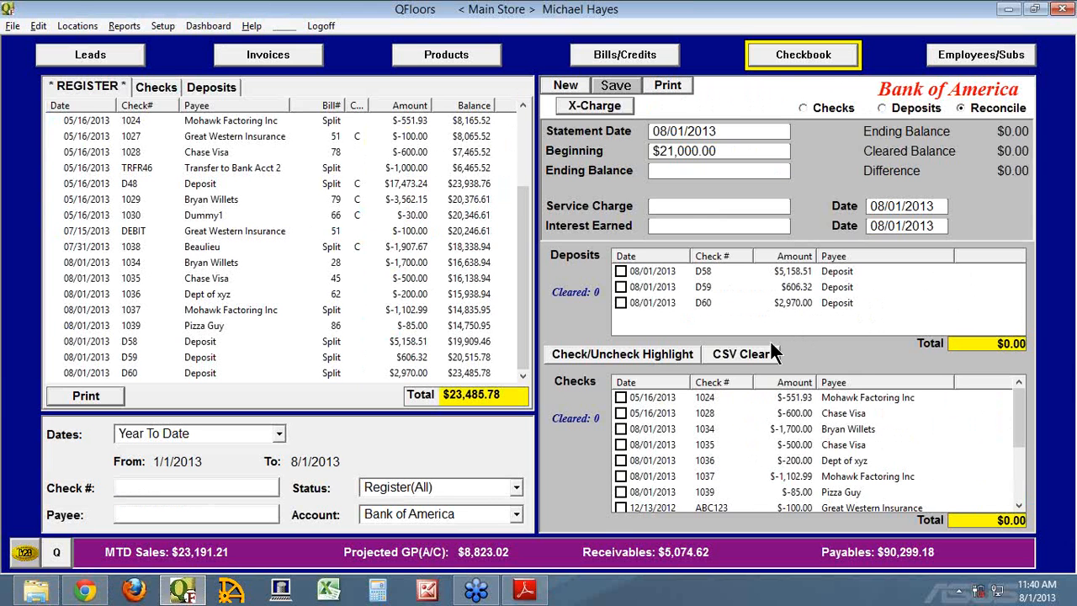
pyautogui.click(524, 590)
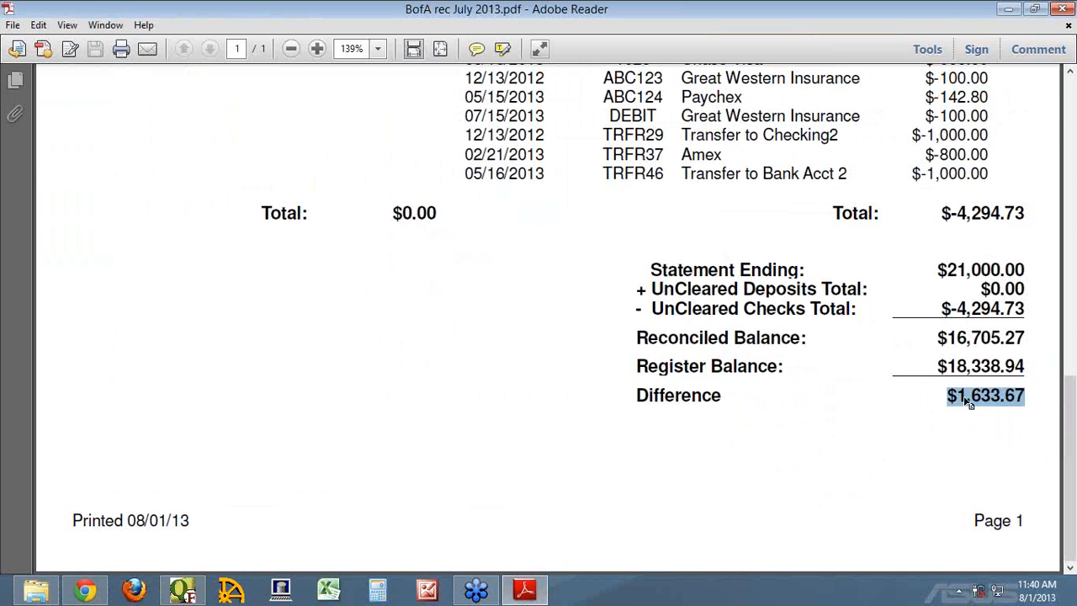
pyautogui.click(532, 594)
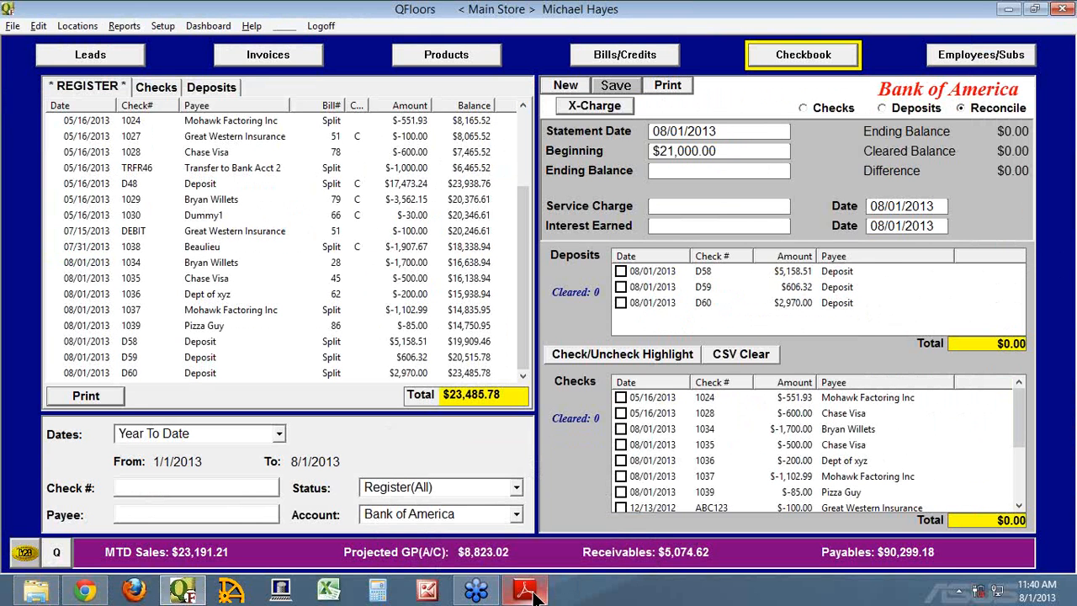
pyautogui.click(531, 594)
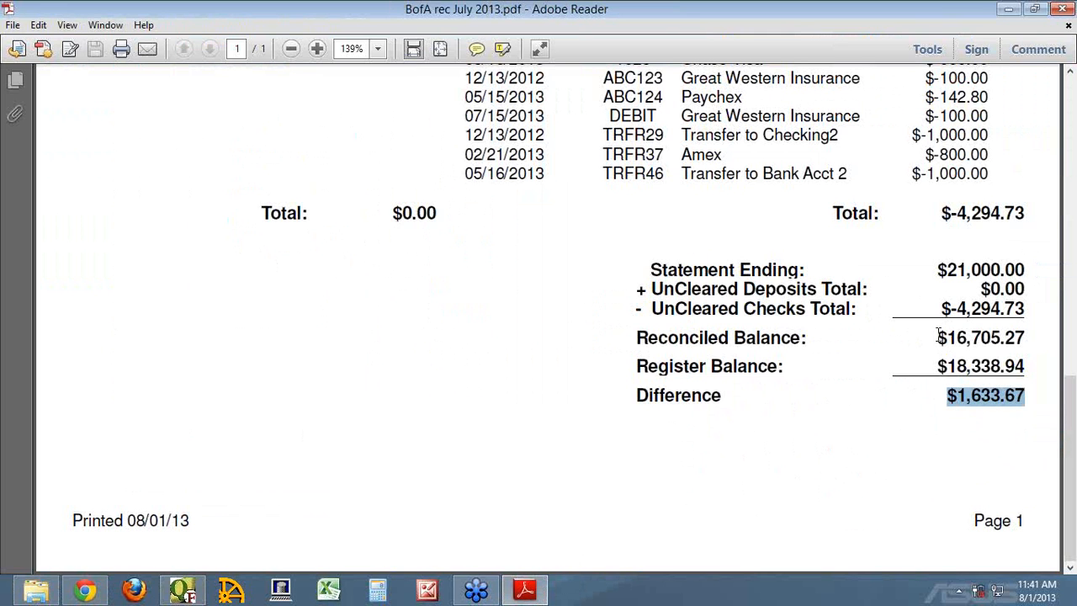
pyautogui.moveTo(939, 335); pyautogui.dragTo(1027, 334)
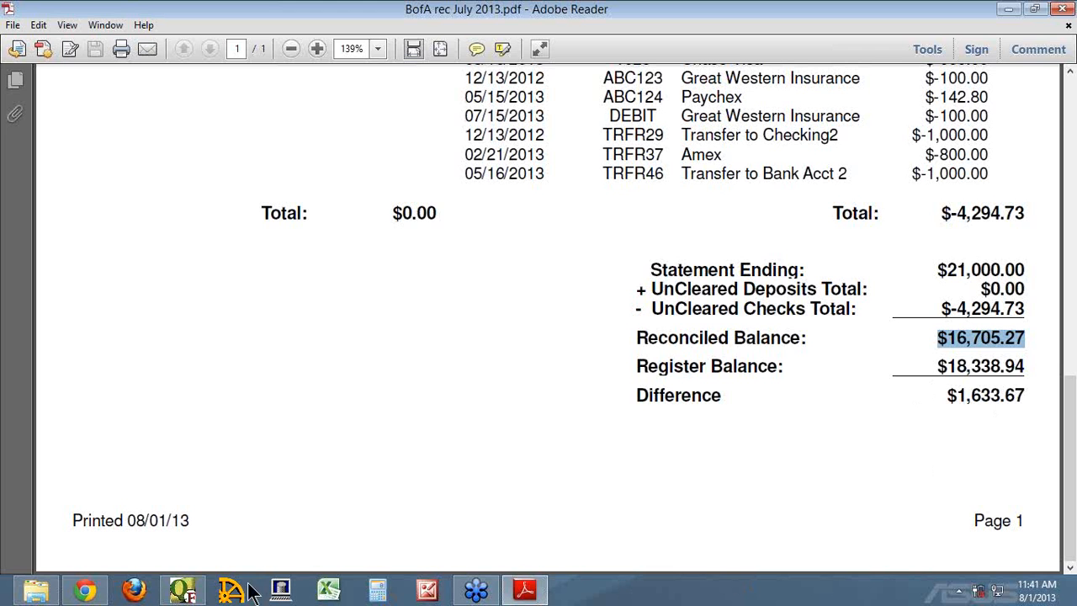
# In QFloors, create a general journal entry dated 07/31/2013 named "ADJ CKBK TO ACTUAL" for the Main Store location.
pyautogui.click(182, 590)
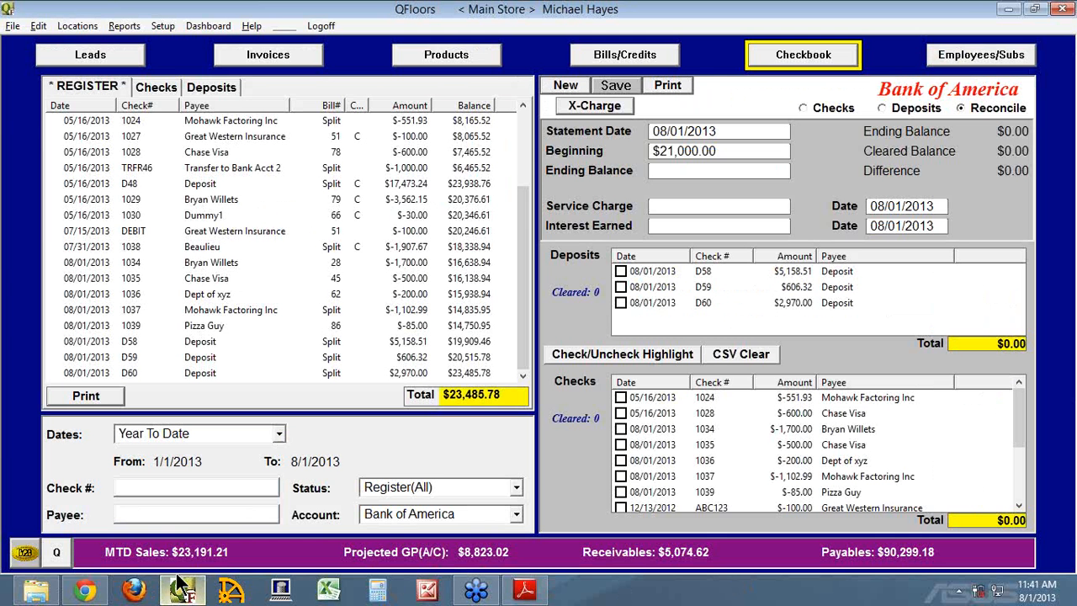
pyautogui.click(38, 27)
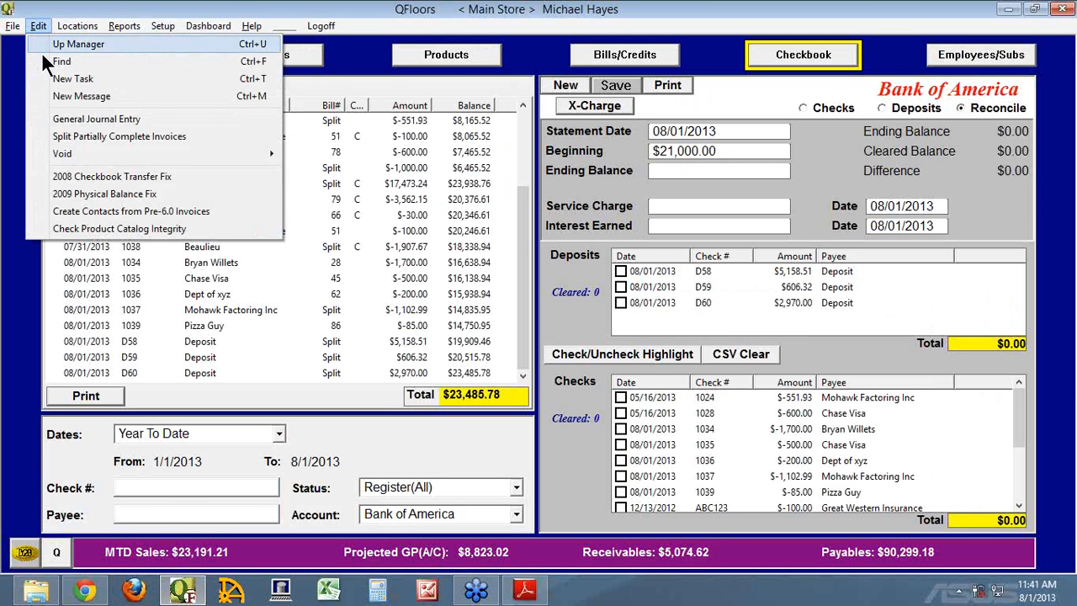
pyautogui.click(73, 122)
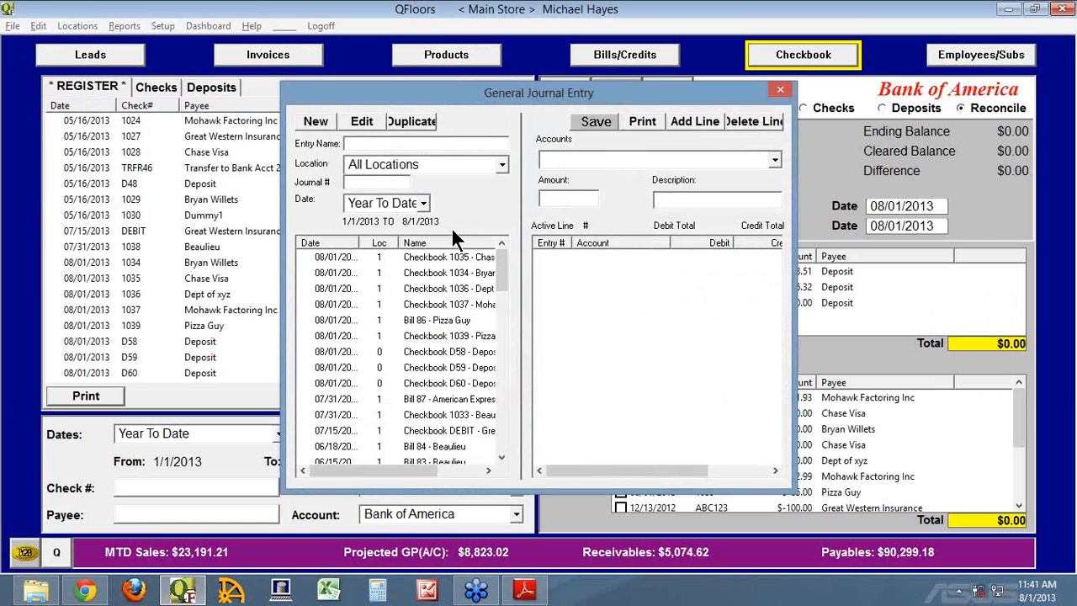
pyautogui.click(314, 122)
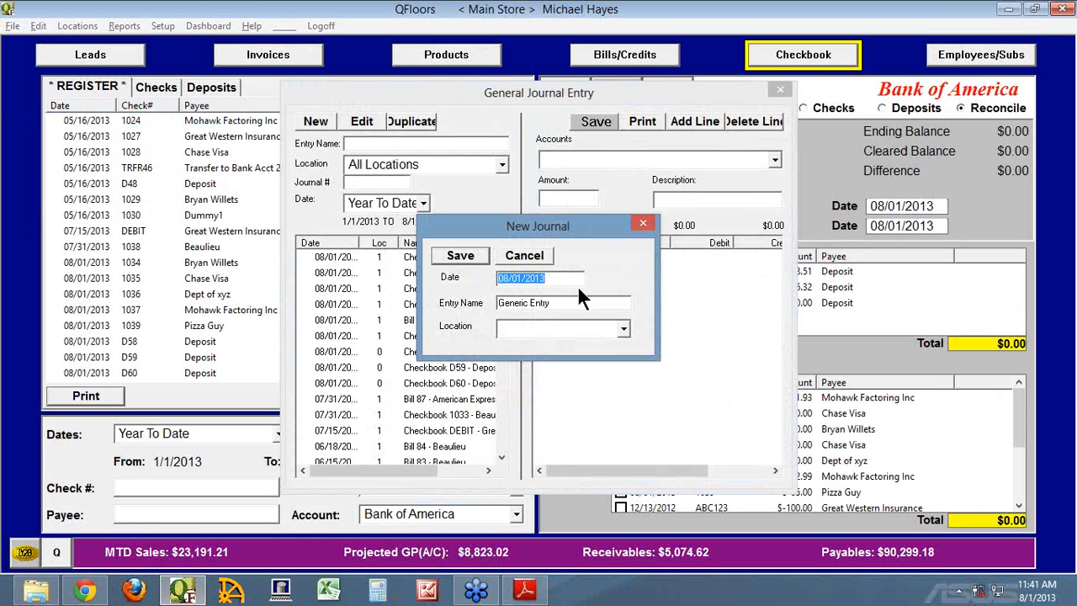
pyautogui.write('07/31/2013')
pyautogui.press('Tab')
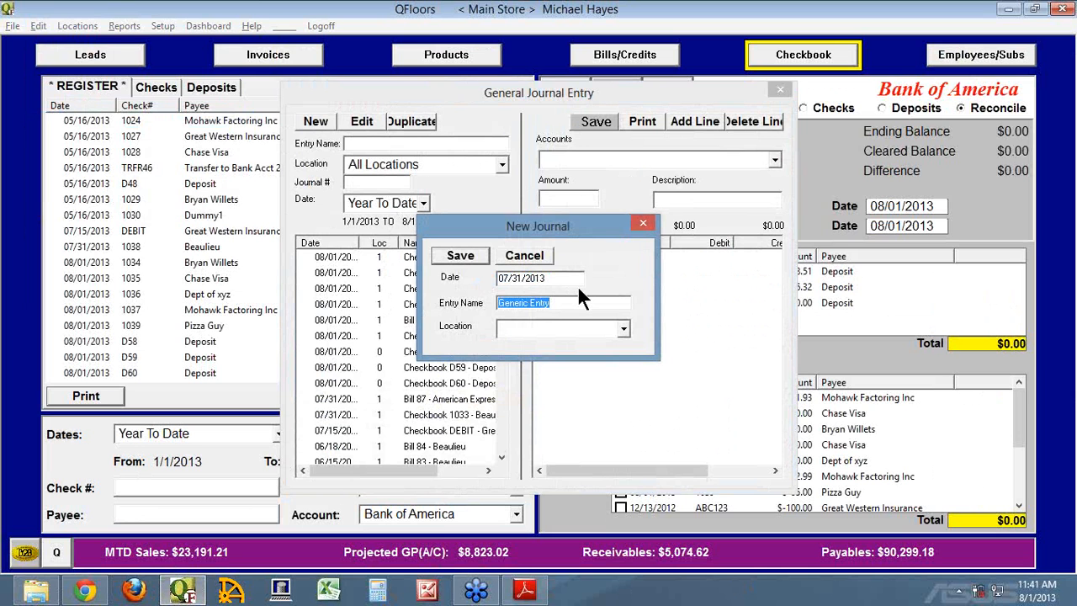
pyautogui.write('ADJ CKBK TO ACTUAL')
pyautogui.click(624, 329)
pyautogui.click(578, 347)
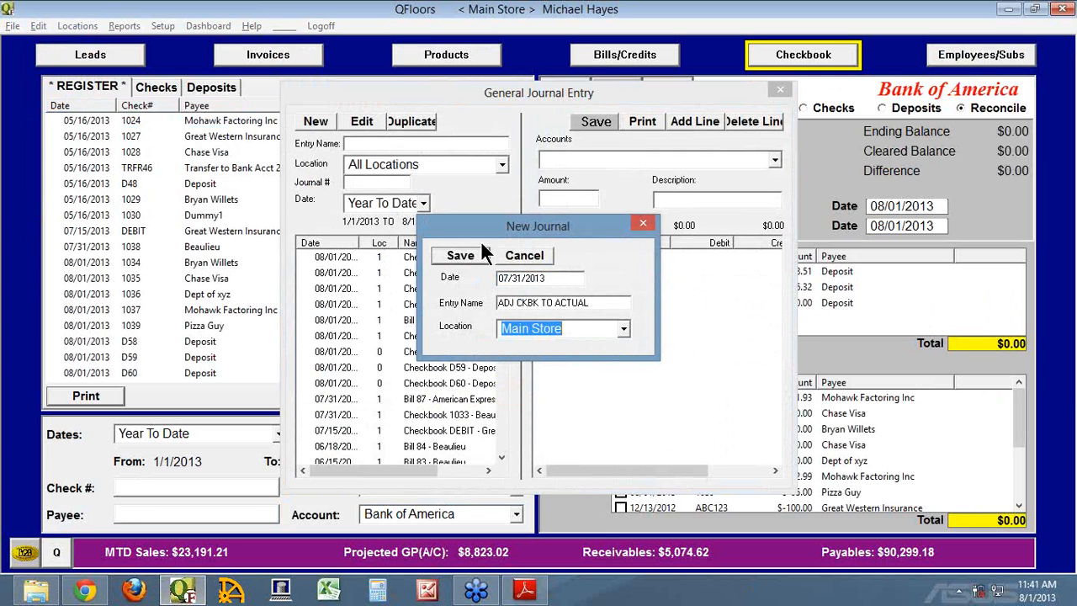
pyautogui.click(461, 255)
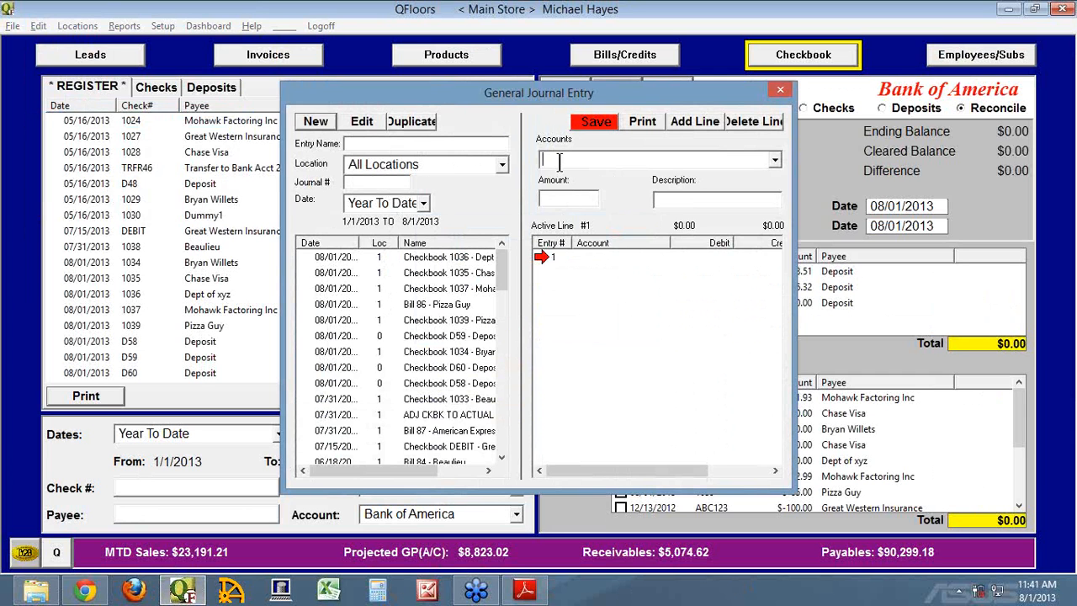
# Assign the first journal line to Cash Over & Short with an amount of 1633.67, checking it against the reconcile report.
pyautogui.write('Cash Over & Short')
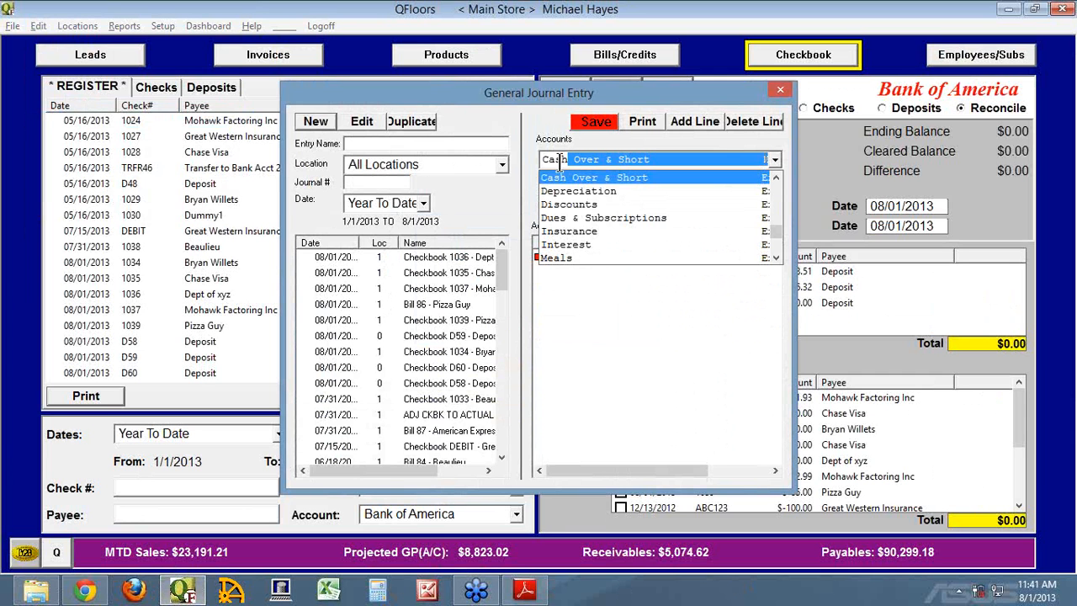
pyautogui.press('Tab')
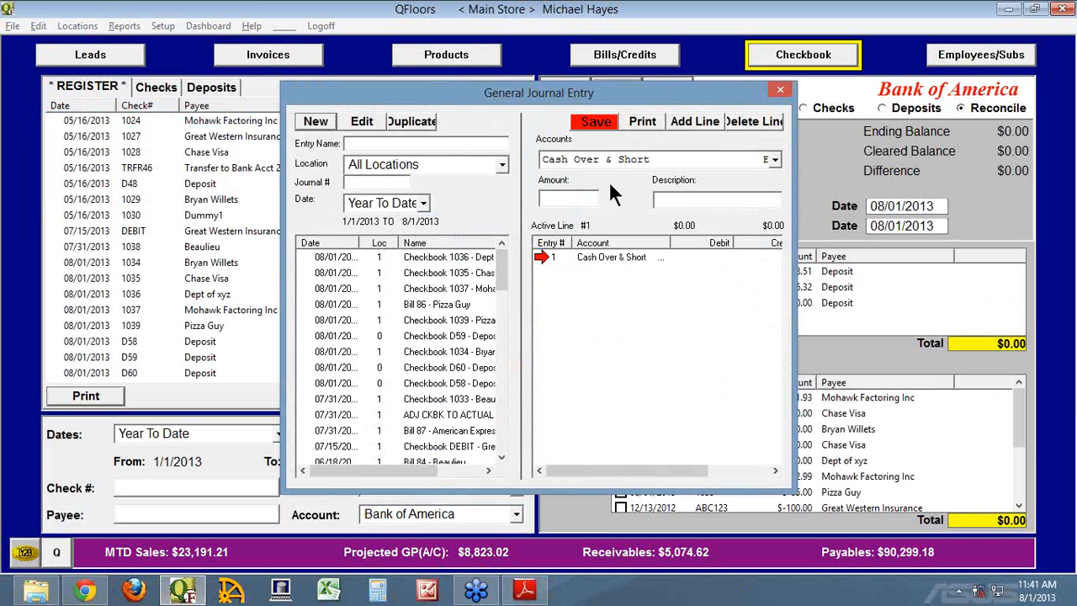
pyautogui.write('1633.67')
pyautogui.press('Tab')
pyautogui.click(527, 591)
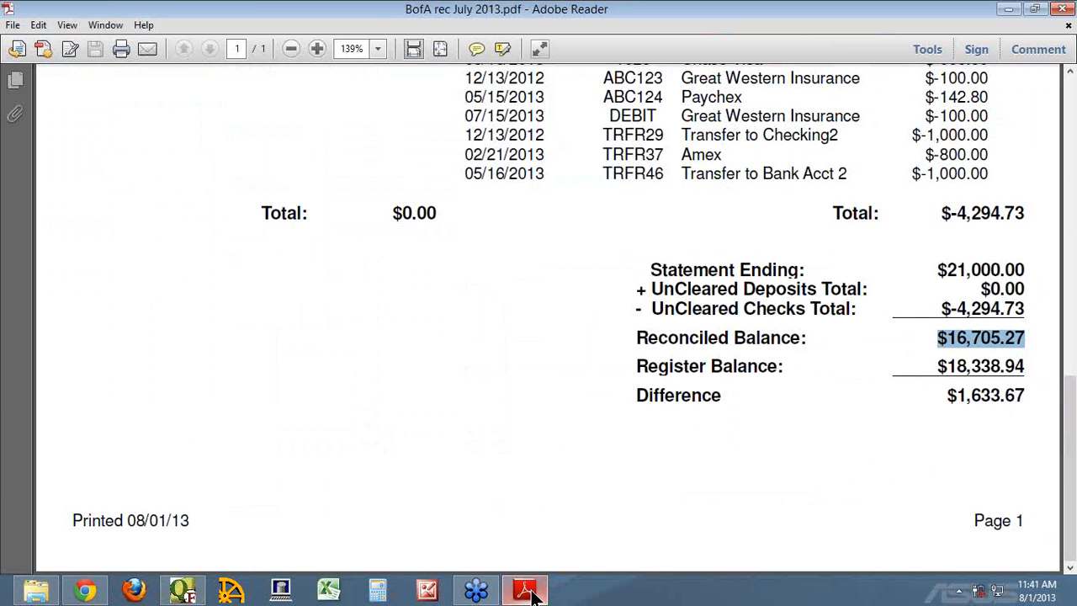
pyautogui.click(530, 591)
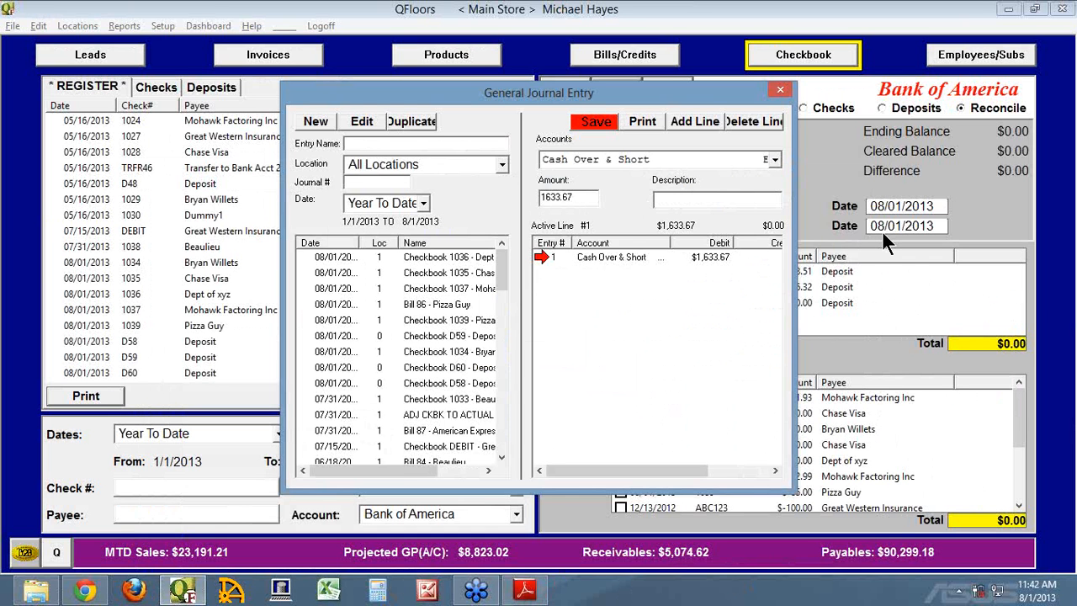
# Describe the first journal line as "ADJ CKBK TO ACTUAL" and copy that description text.
pyautogui.write('ADJ CKBK TO ACTUAL')
pyautogui.hotkey('shift', 'Home')
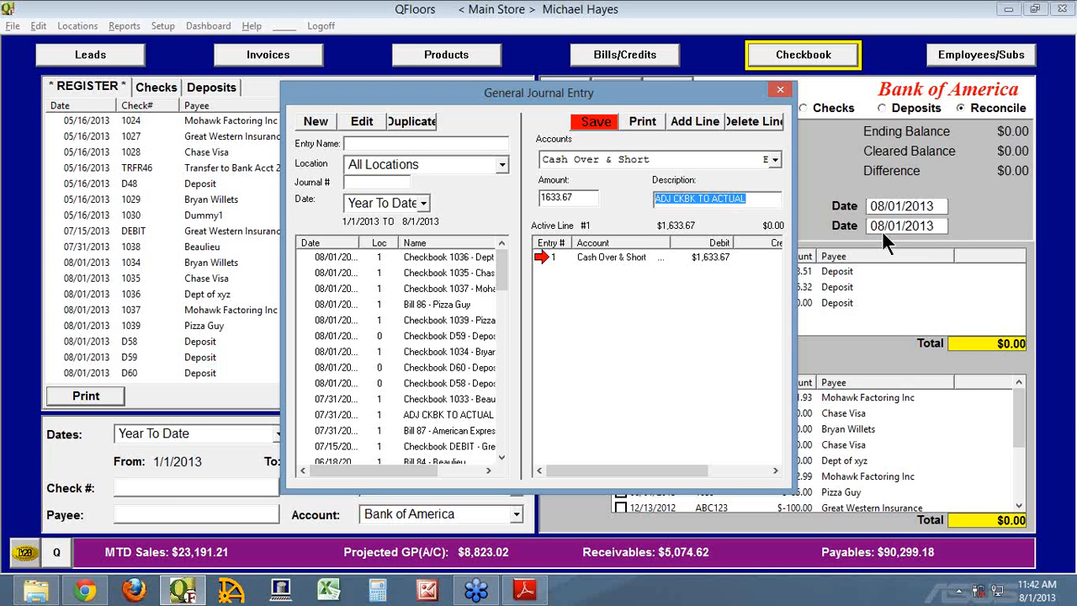
pyautogui.rightClick(741, 199)
pyautogui.click(772, 251)
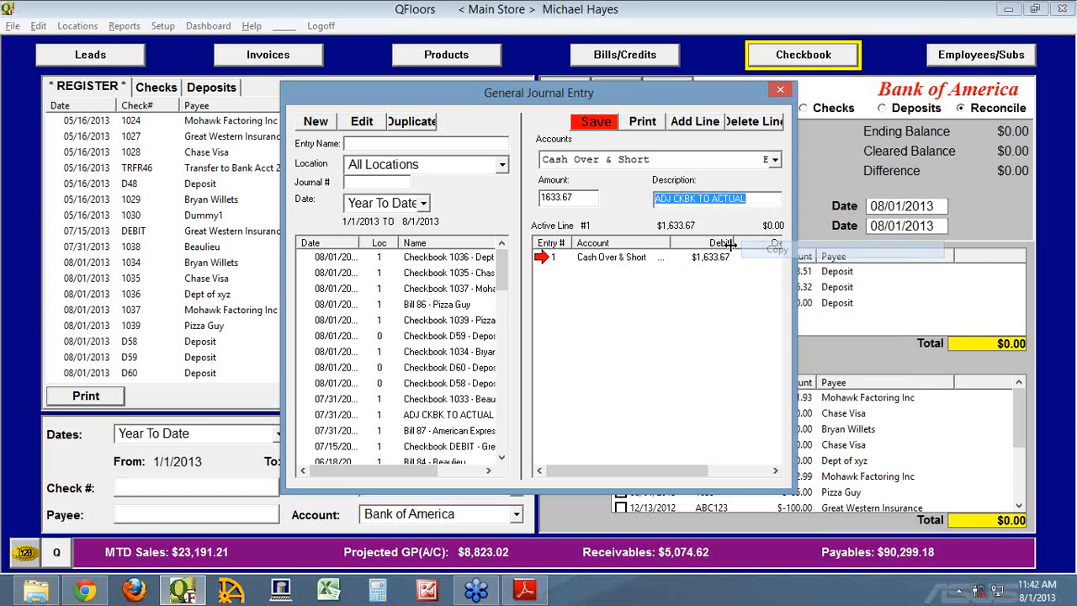
pyautogui.click(763, 202)
pyautogui.press('Tab')
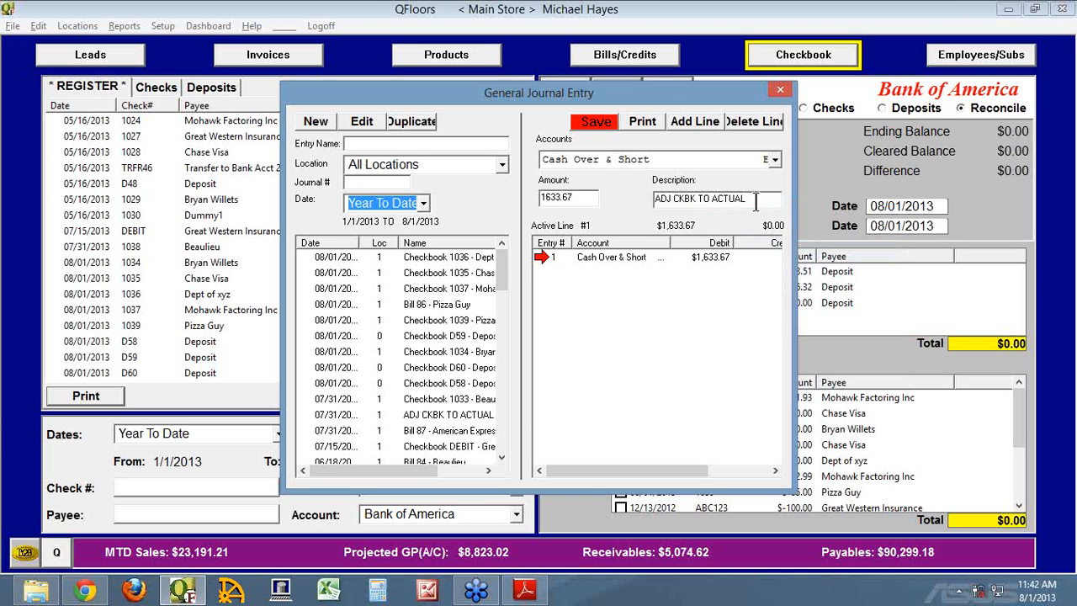
# Add a second journal line for Bank of America with amount -1633.67 and description "ADJ CKBK TO ACTUAL".
pyautogui.click(698, 120)
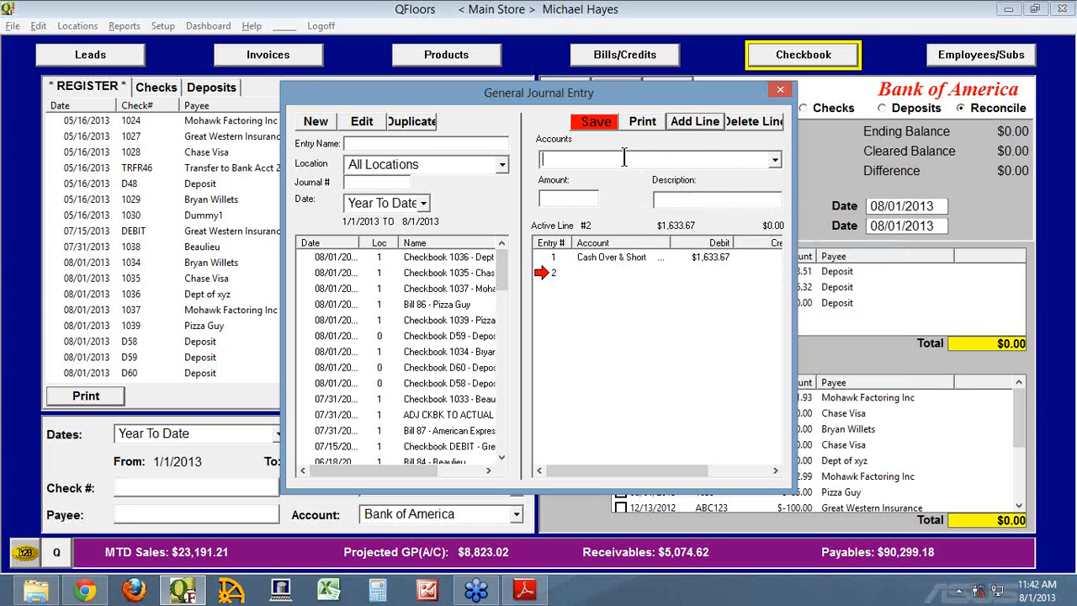
pyautogui.write('Bank Acct 2')
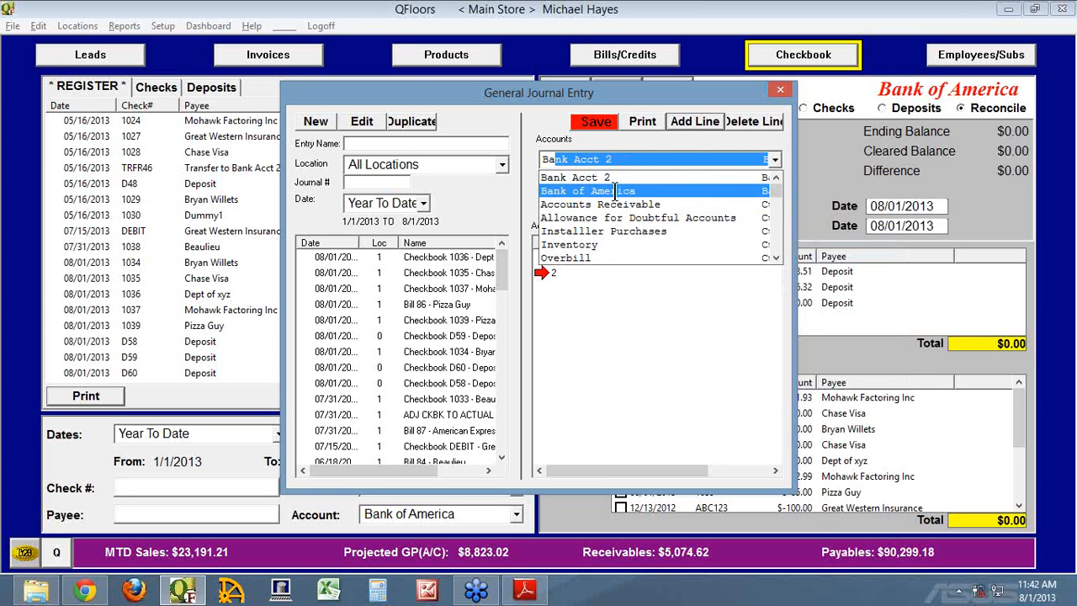
pyautogui.click(619, 190)
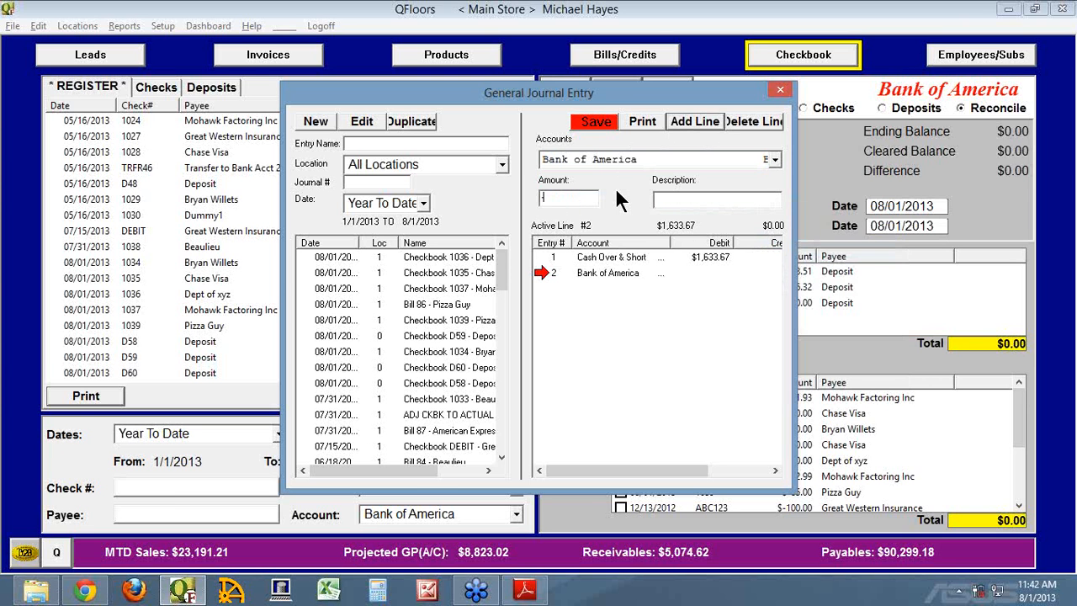
pyautogui.write('-1633.67')
pyautogui.press('Tab')
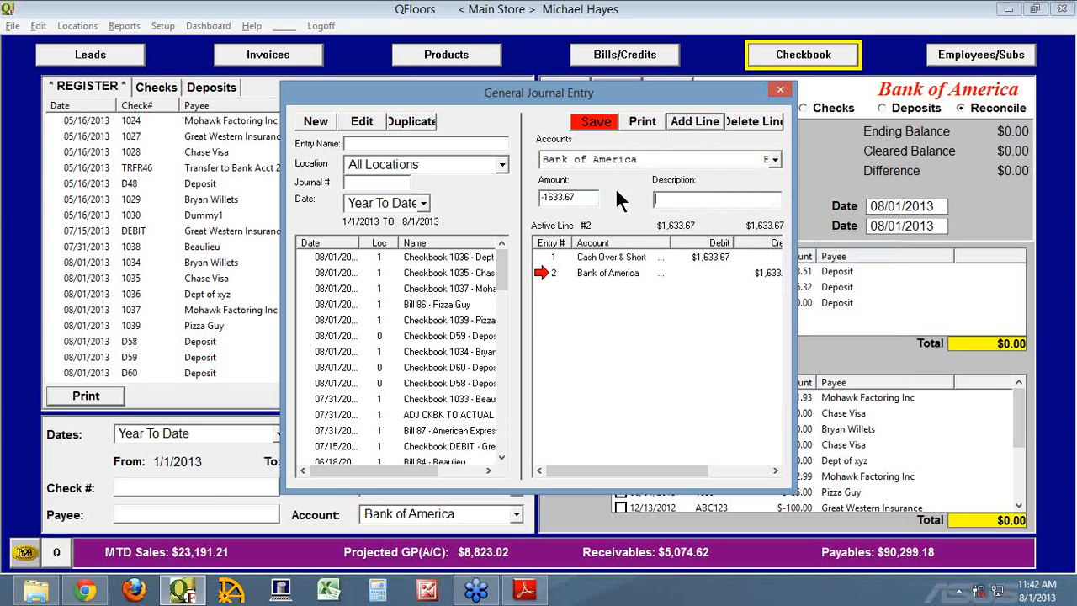
pyautogui.write('ADJ CKBK TO ACTUAL')
pyautogui.press('Tab')
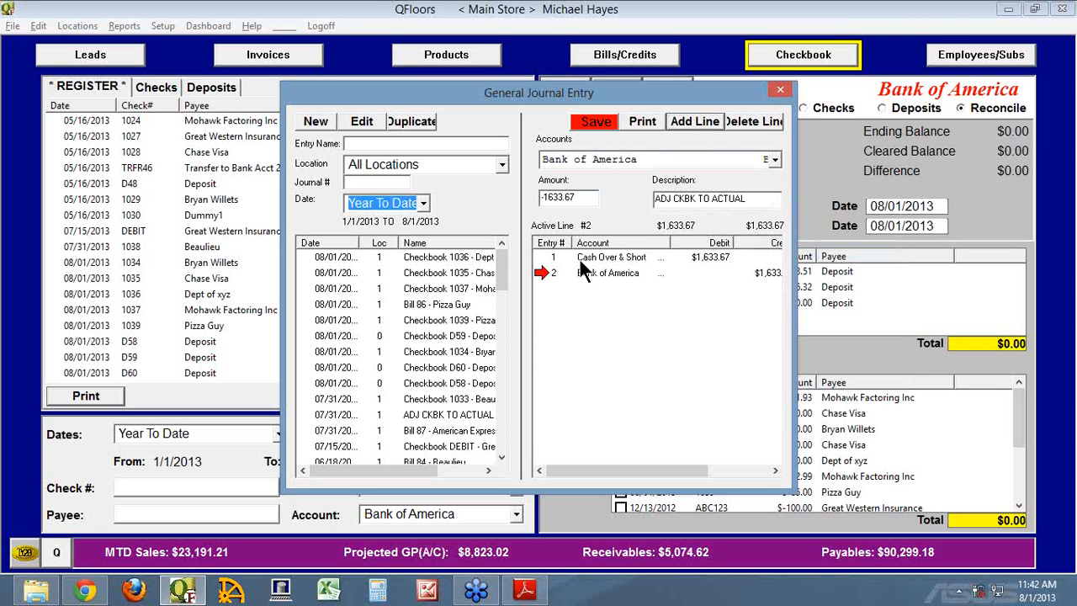
# Review the Cash Over & Short and Bank of America lines, save the journal entry and close the General Journal Entry window.
pyautogui.click(545, 258)
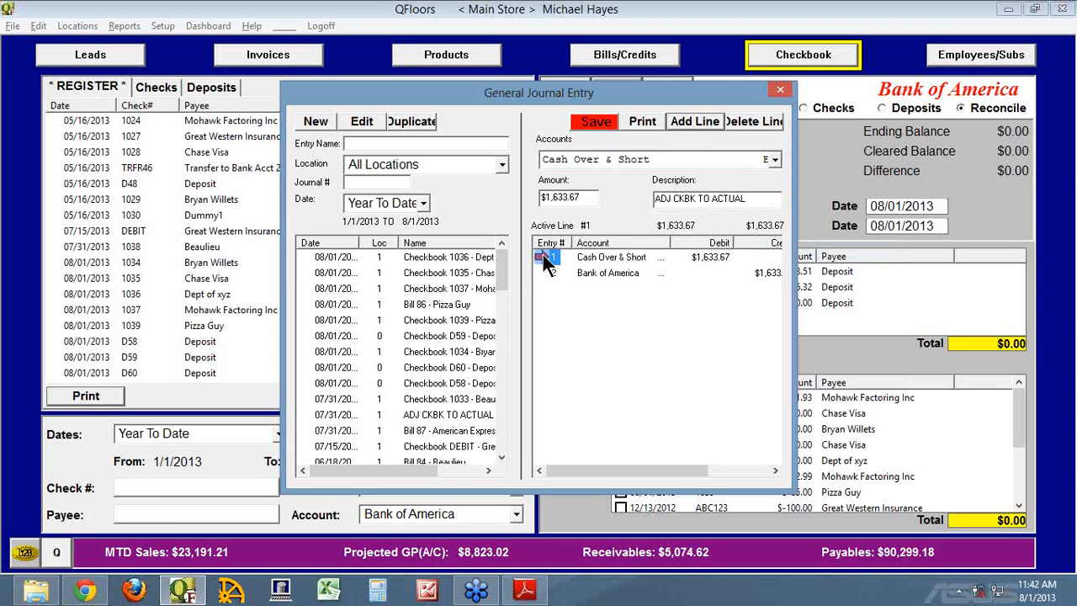
pyautogui.click(543, 271)
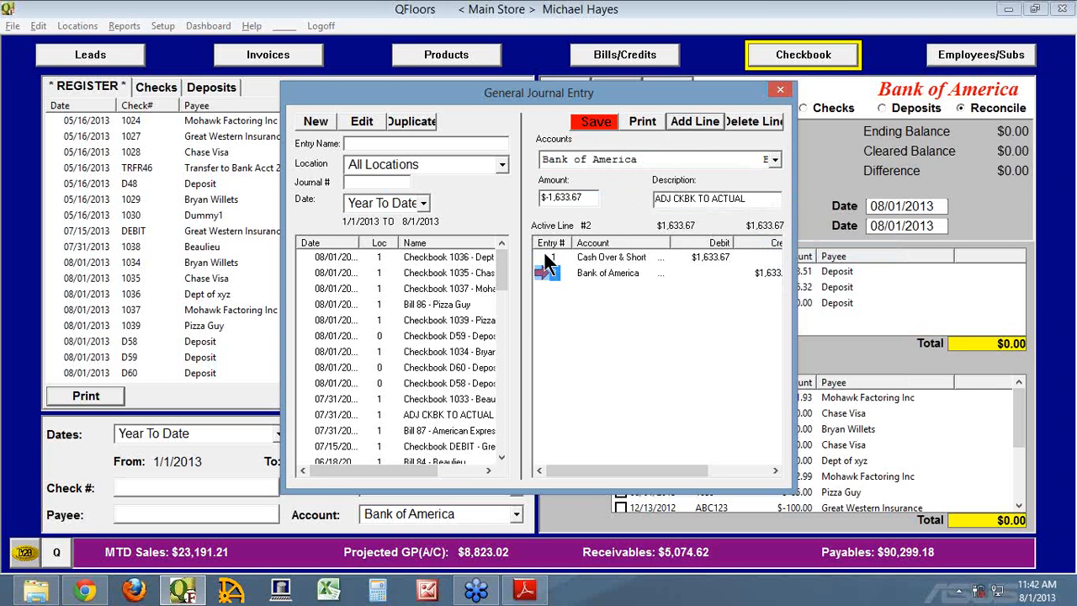
pyautogui.click(544, 254)
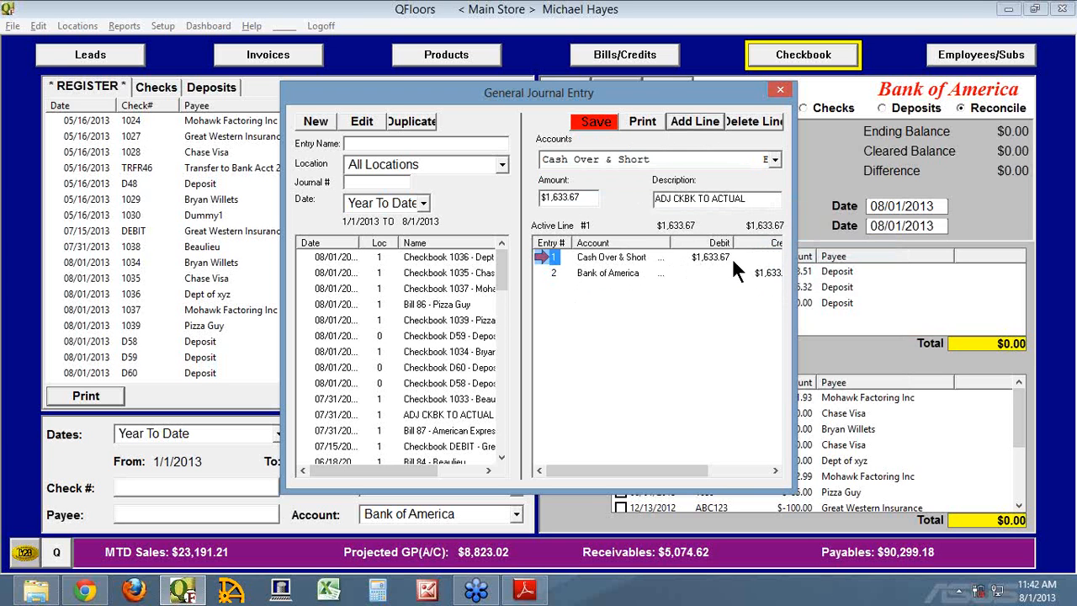
pyautogui.click(596, 123)
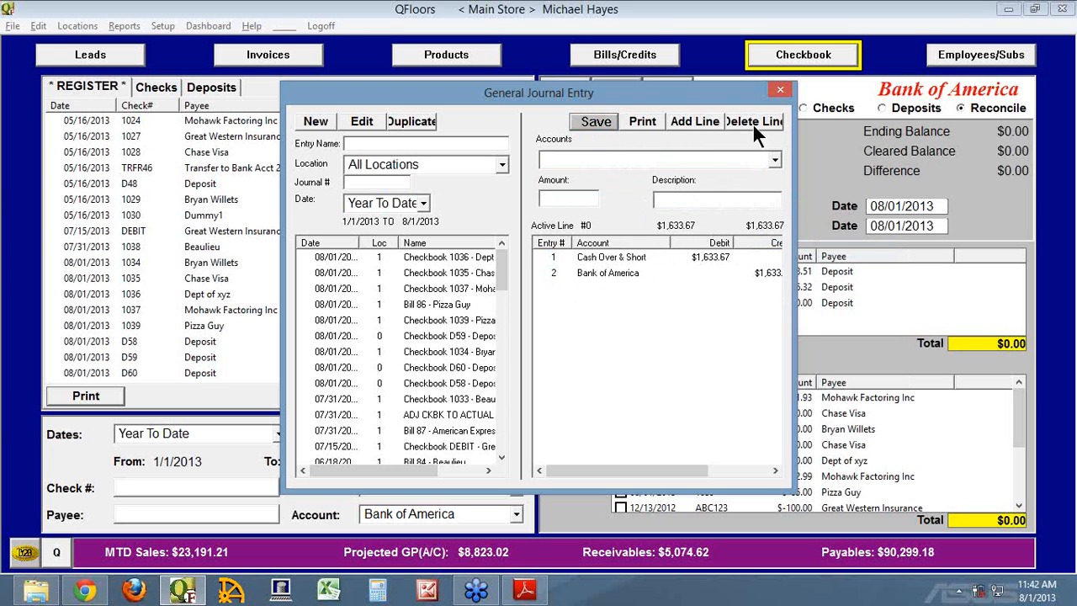
pyautogui.click(780, 89)
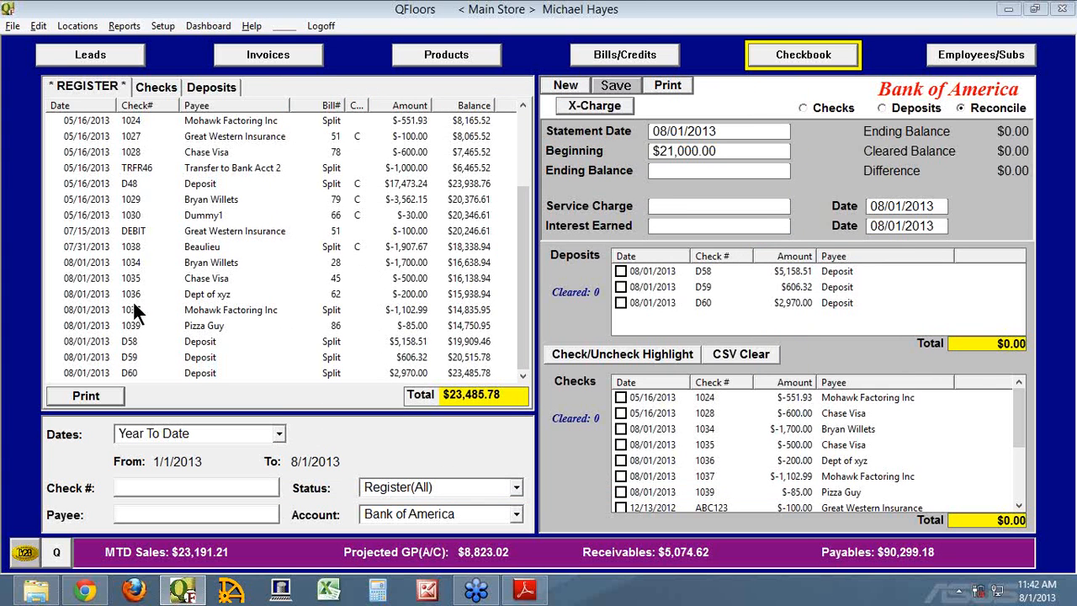
# Refresh the checkbook register, highlight the report's Difference amount for comparison, and close BofA rec July 2013.pdf.
pyautogui.click(73, 85)
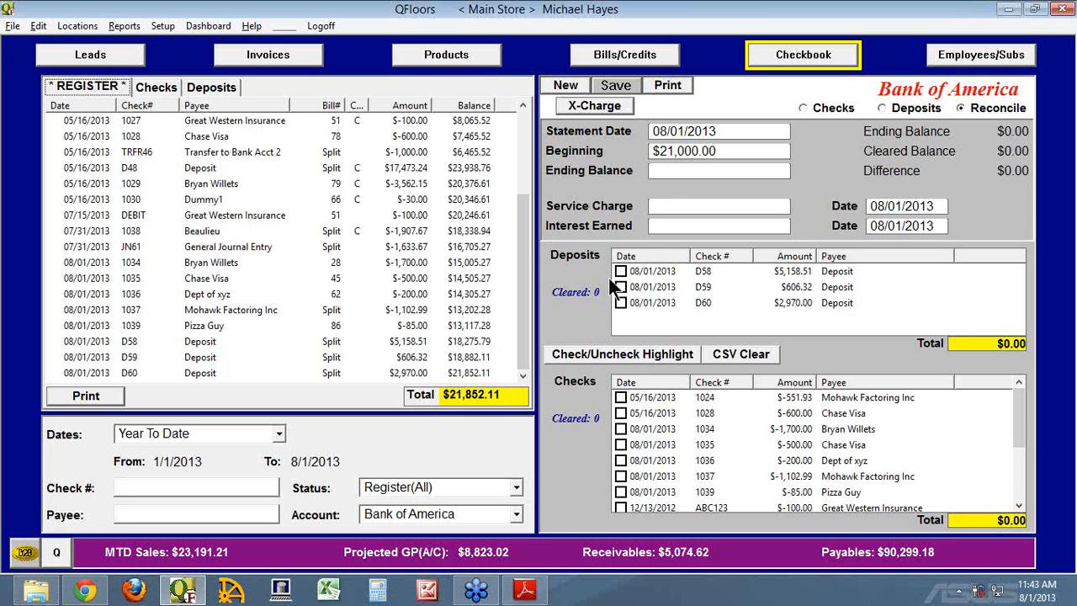
pyautogui.click(524, 589)
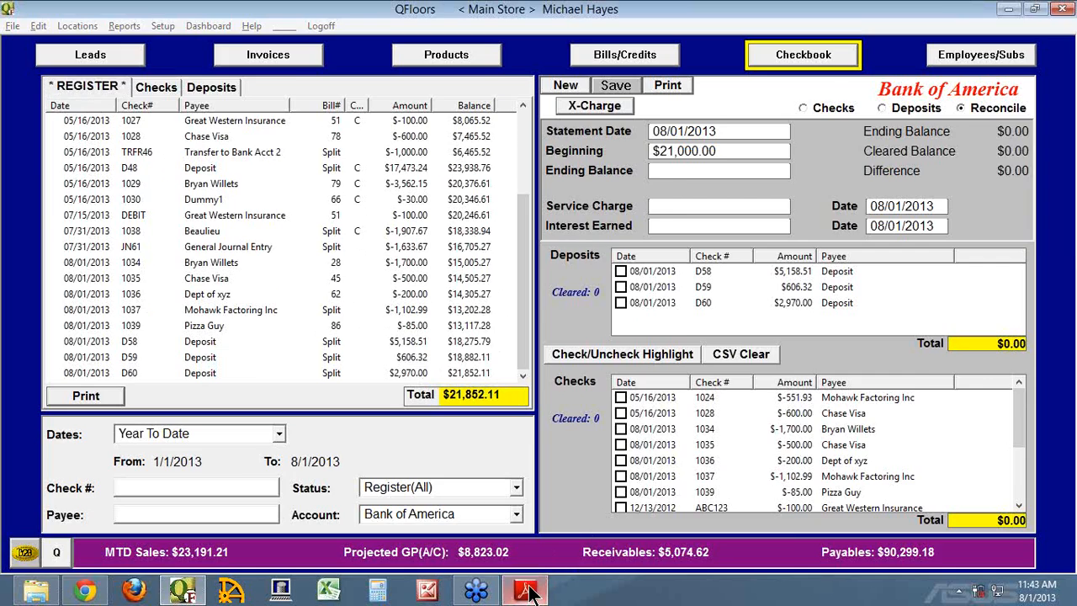
pyautogui.moveTo(947, 394); pyautogui.dragTo(1027, 395)
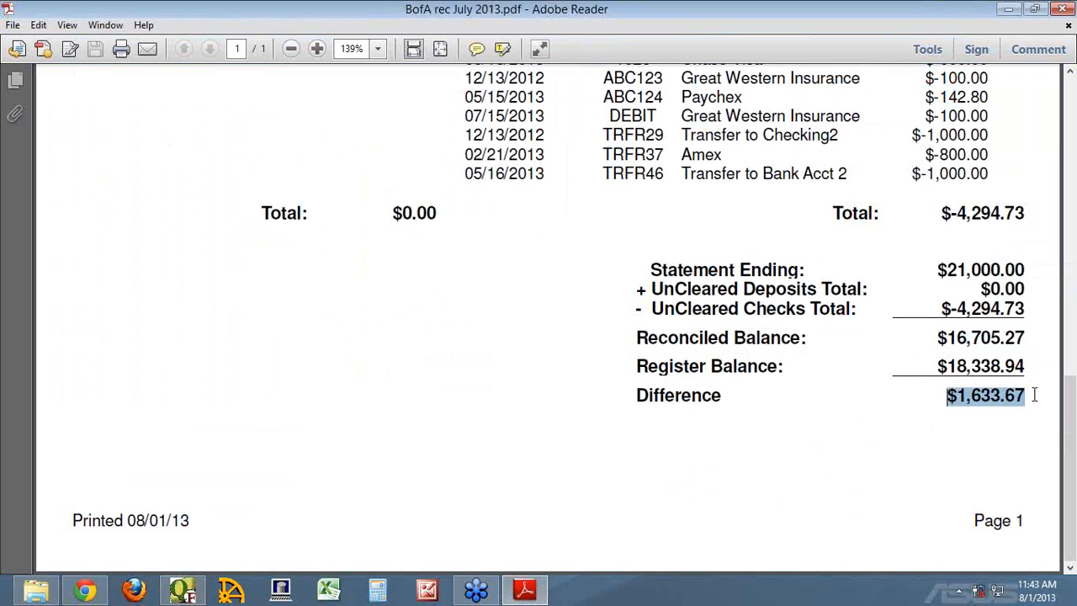
pyautogui.click(1065, 12)
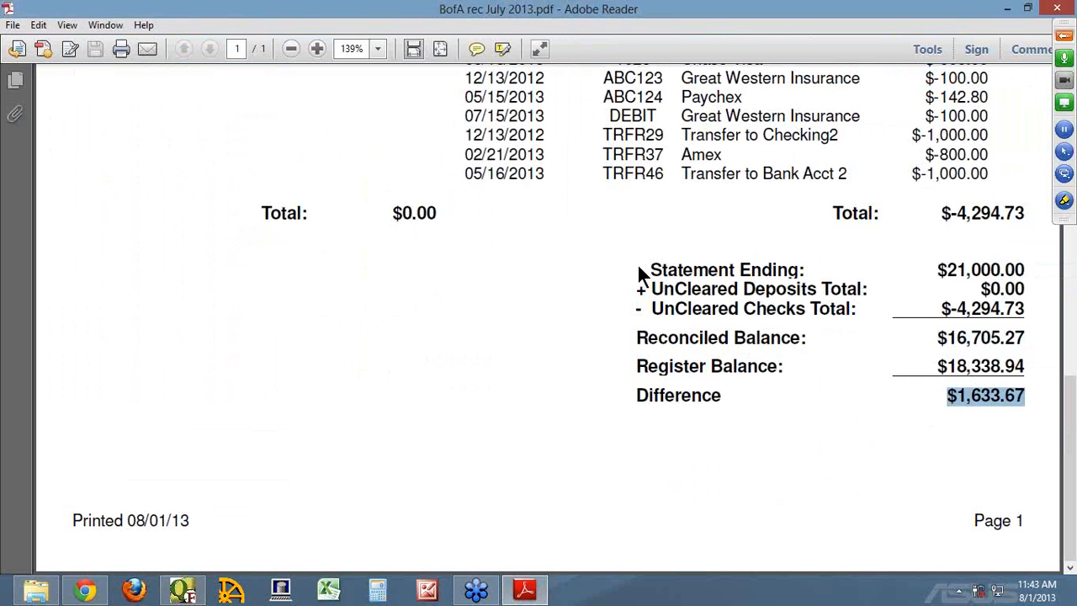
# Mark deposits D58, D59 and D60 as cleared in the Bank of America reconciliation.
pyautogui.moveTo(734, 151)
pyautogui.mouseDown()
pyautogui.moveTo(618, 160)
pyautogui.moveTo(729, 152)
pyautogui.mouseUp()
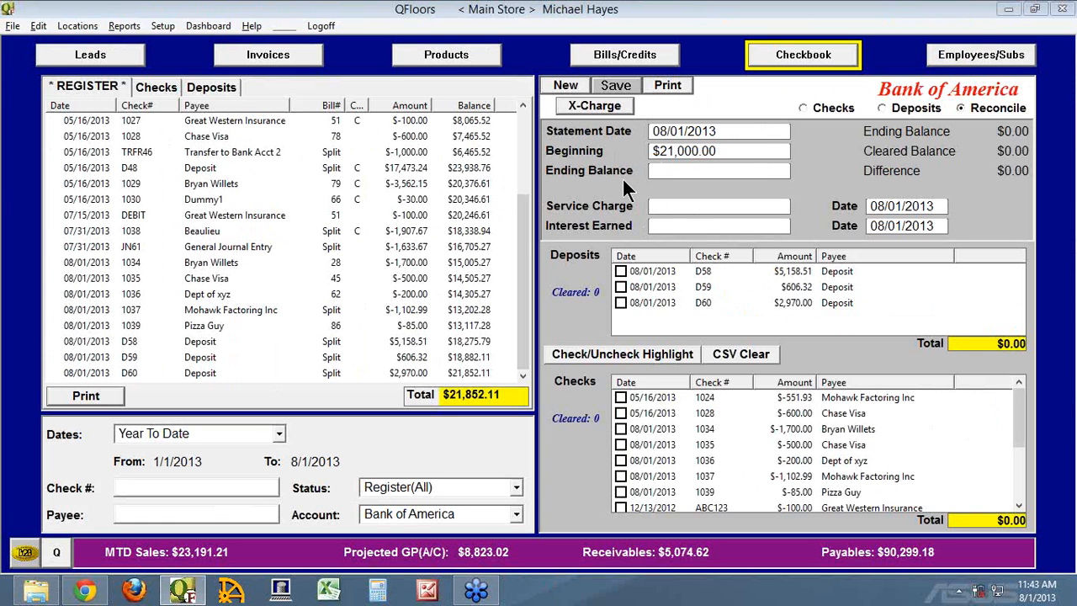
pyautogui.click(621, 271)
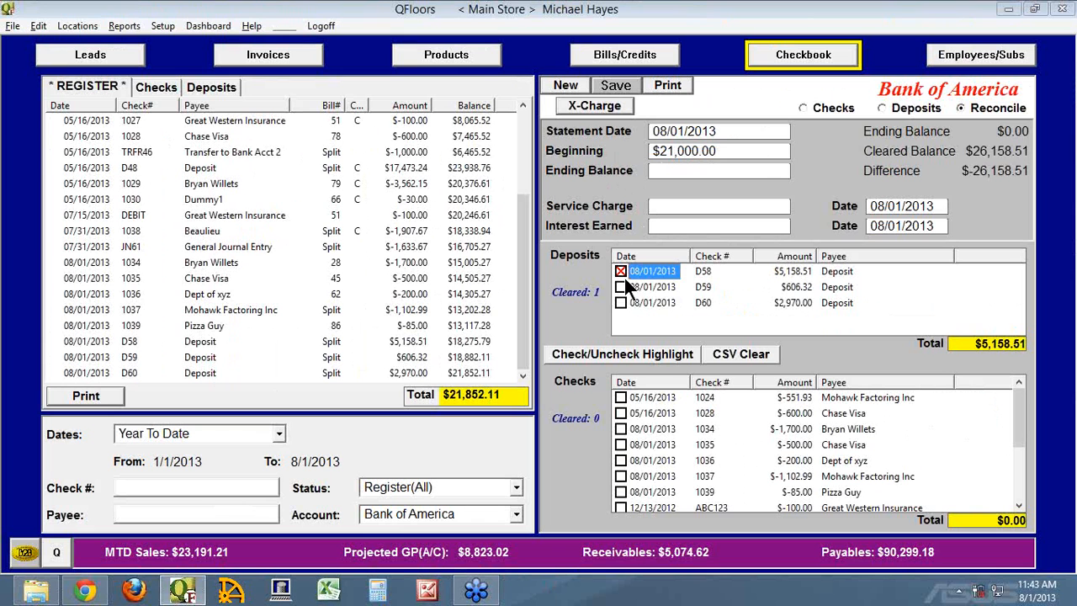
pyautogui.click(621, 287)
pyautogui.click(621, 302)
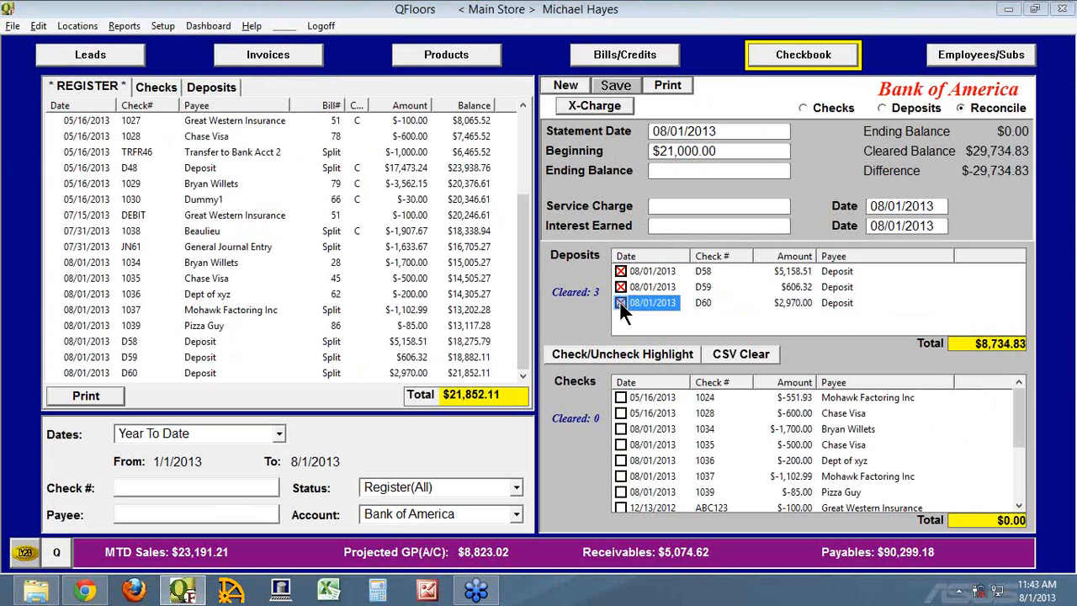
# Mark every listed check from 1024 through TRFR46 as cleared and highlight the Beginning balance.
pyautogui.click(634, 397)
pyautogui.moveTo(1021, 406); pyautogui.dragTo(1024, 471)
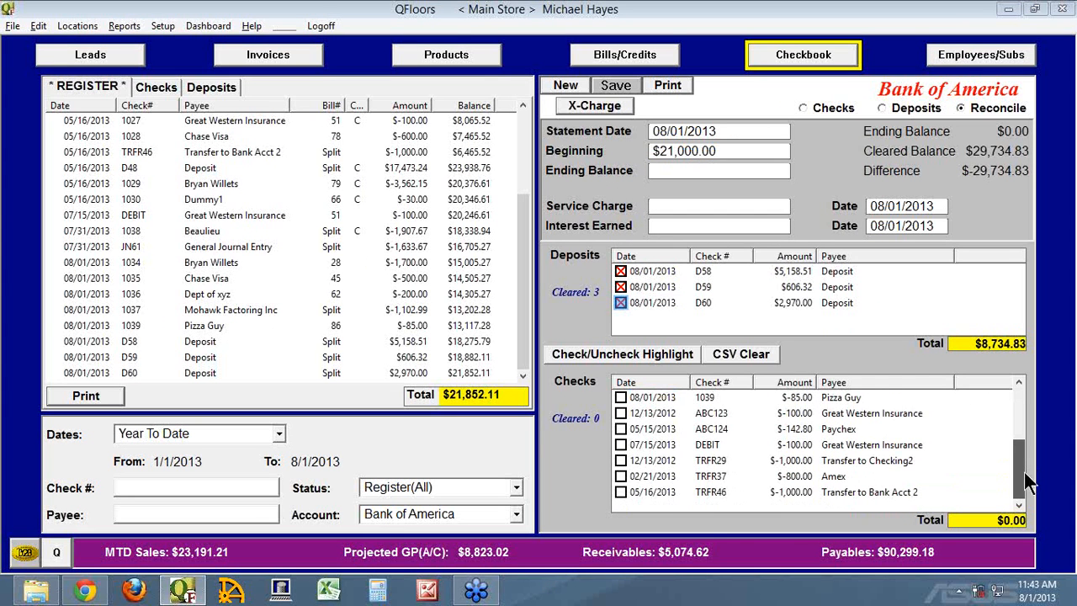
pyautogui.keyDown('shift'); pyautogui.click(653, 491); pyautogui.keyUp('shift')
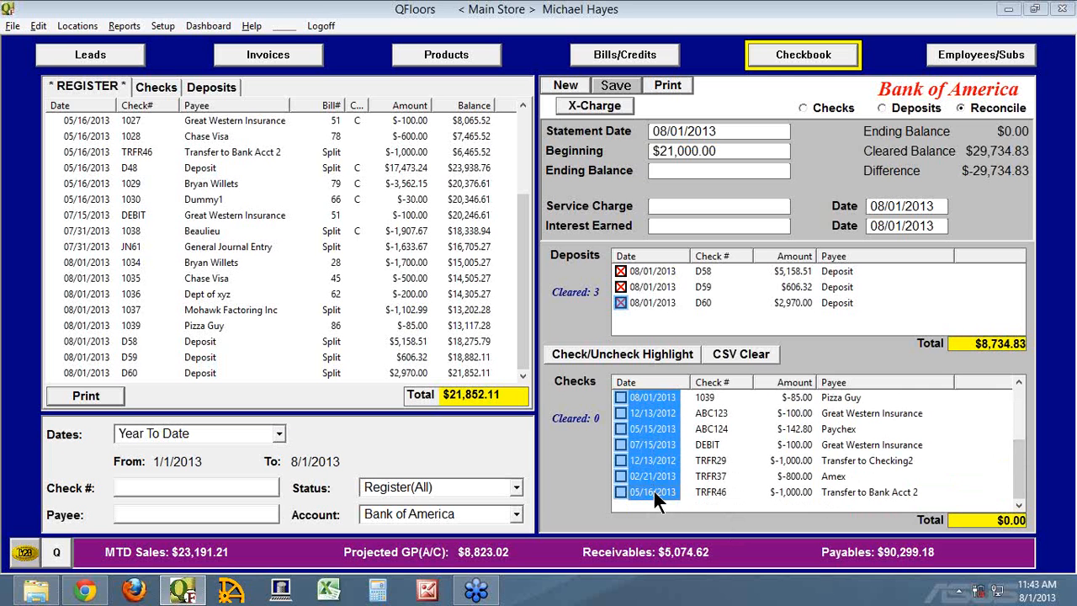
pyautogui.click(615, 353)
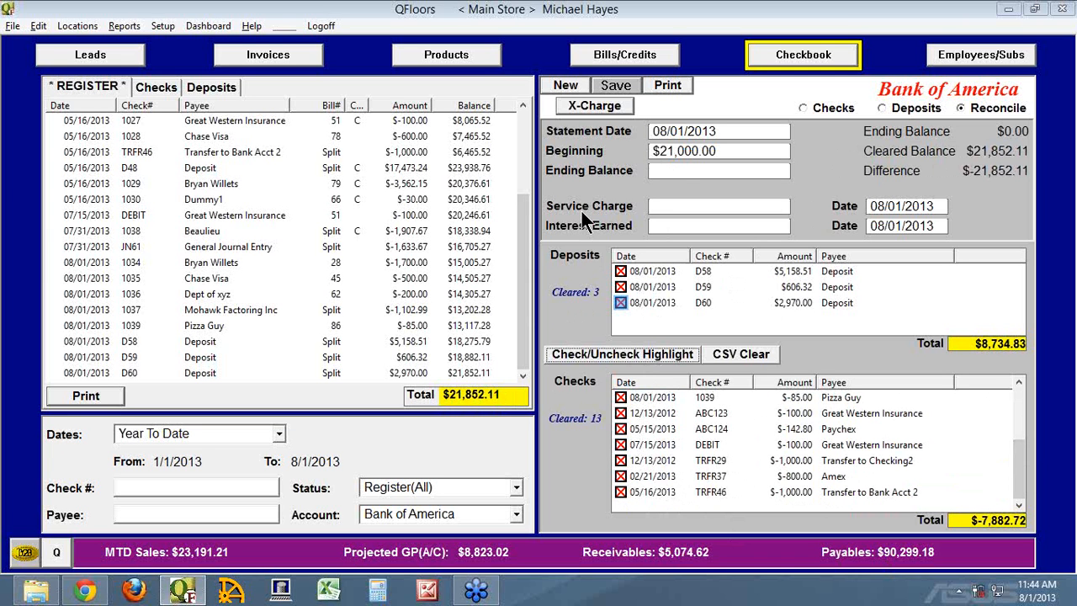
pyautogui.moveTo(720, 151); pyautogui.dragTo(632, 148)
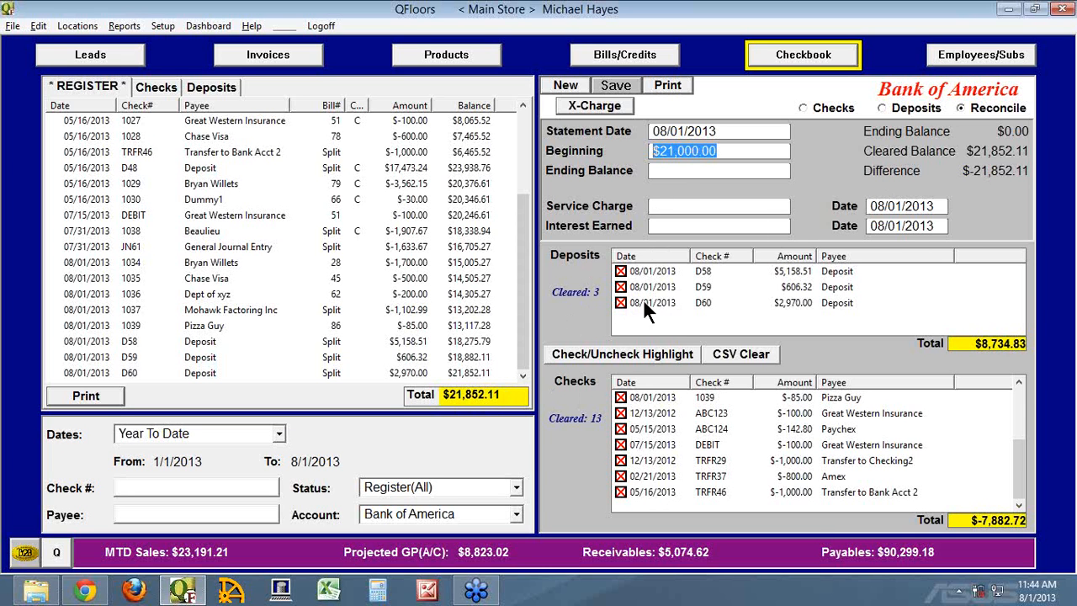
# Unmark deposits D58, D59 and D60 and all listed checks so no transaction is selected as cleared.
pyautogui.click(620, 271)
pyautogui.click(620, 287)
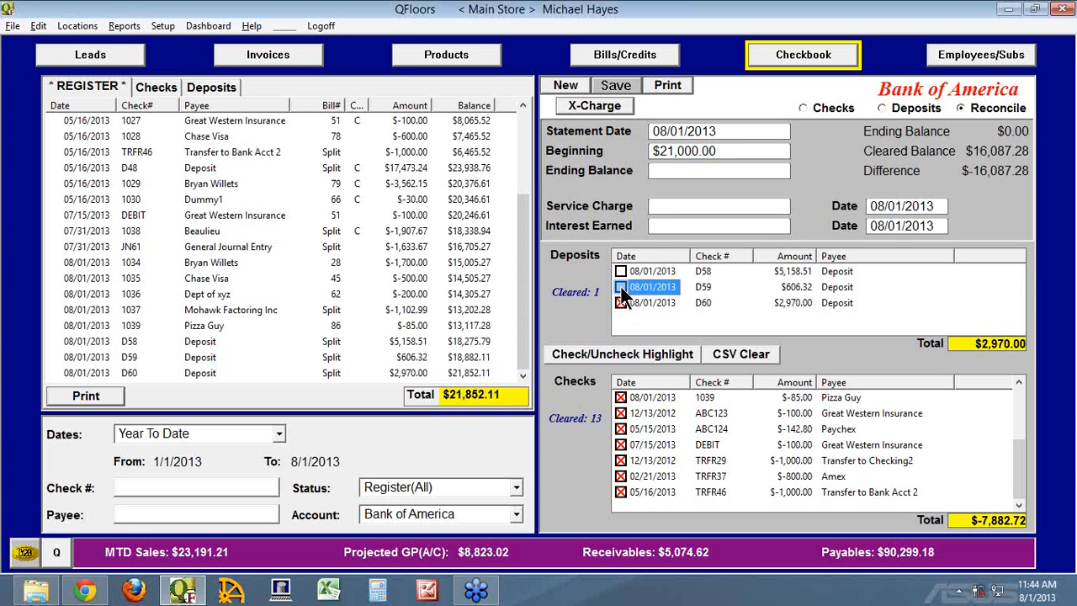
pyautogui.click(620, 303)
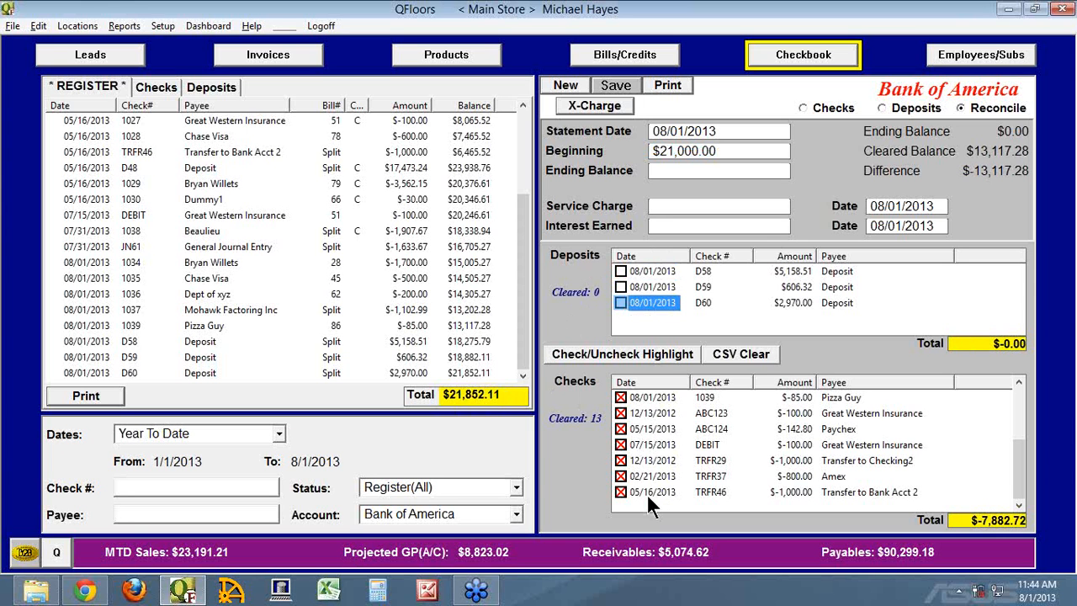
pyautogui.moveTo(1017, 477); pyautogui.dragTo(1027, 422)
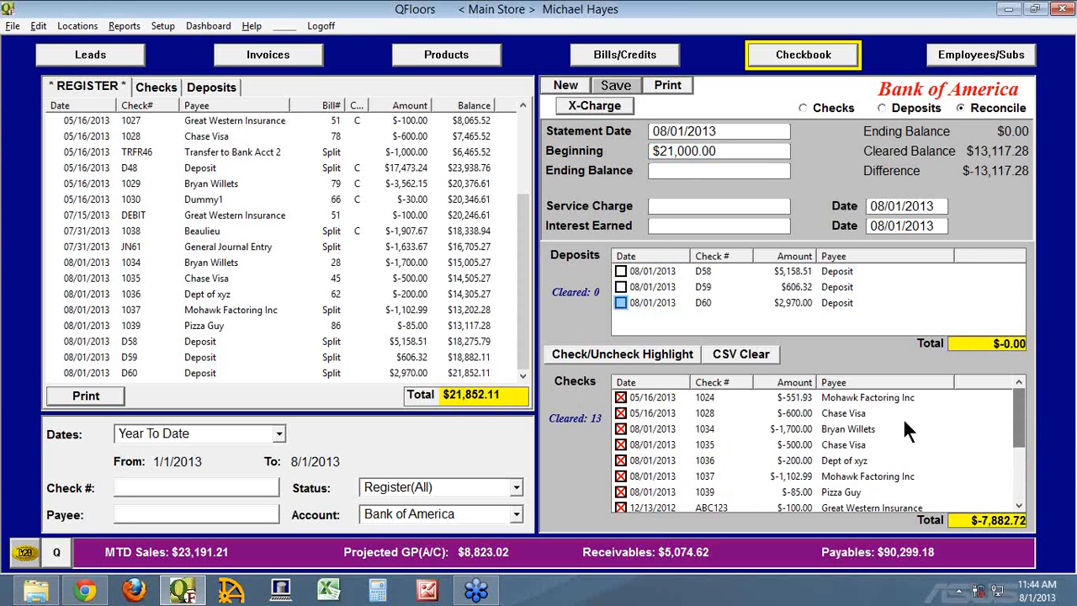
pyautogui.keyDown('shift'); pyautogui.click(659, 394); pyautogui.keyUp('shift')
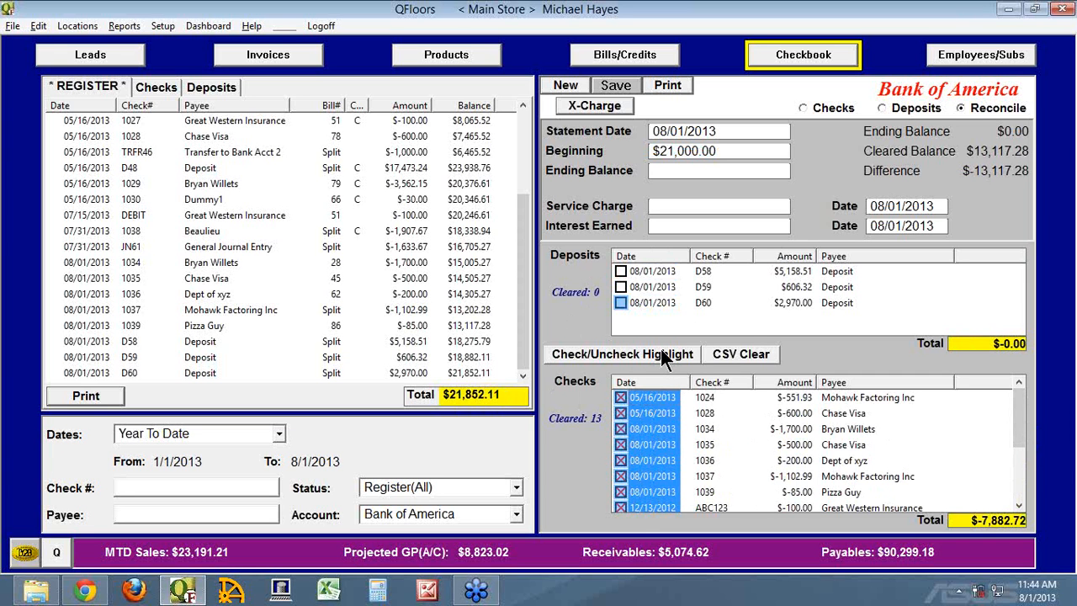
pyautogui.click(661, 353)
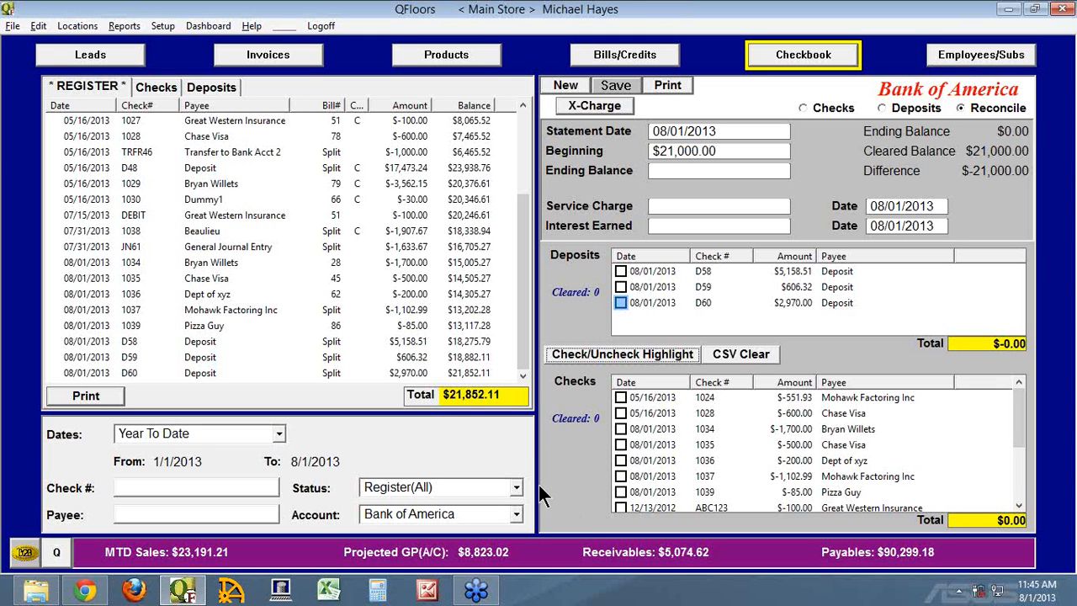
# Examine which data types can be imported from CSV and leave without importing anything.
pyautogui.click(13, 32)
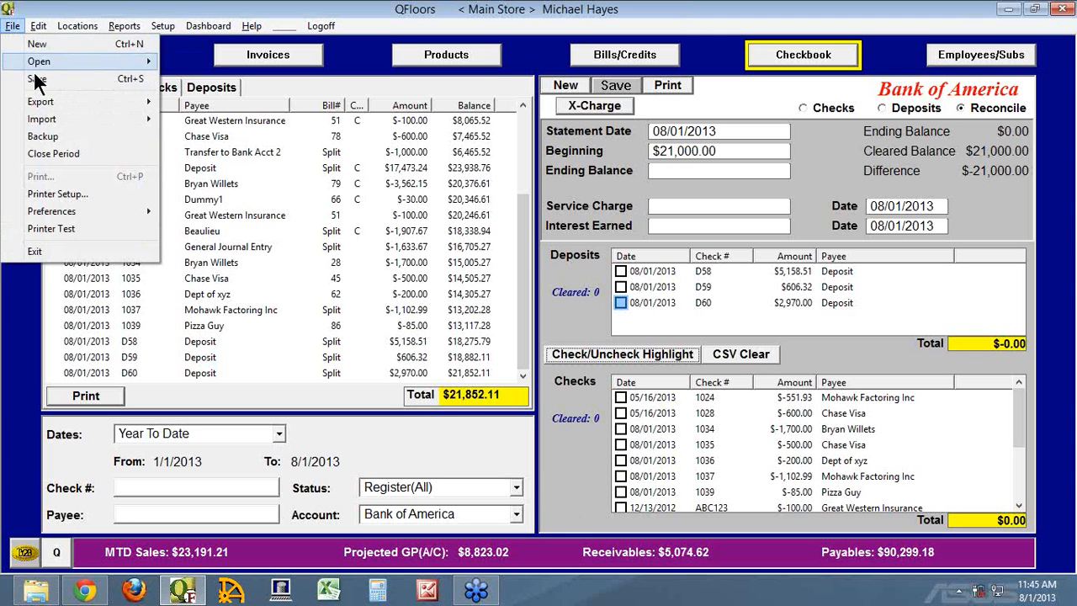
pyautogui.moveTo(147, 122)
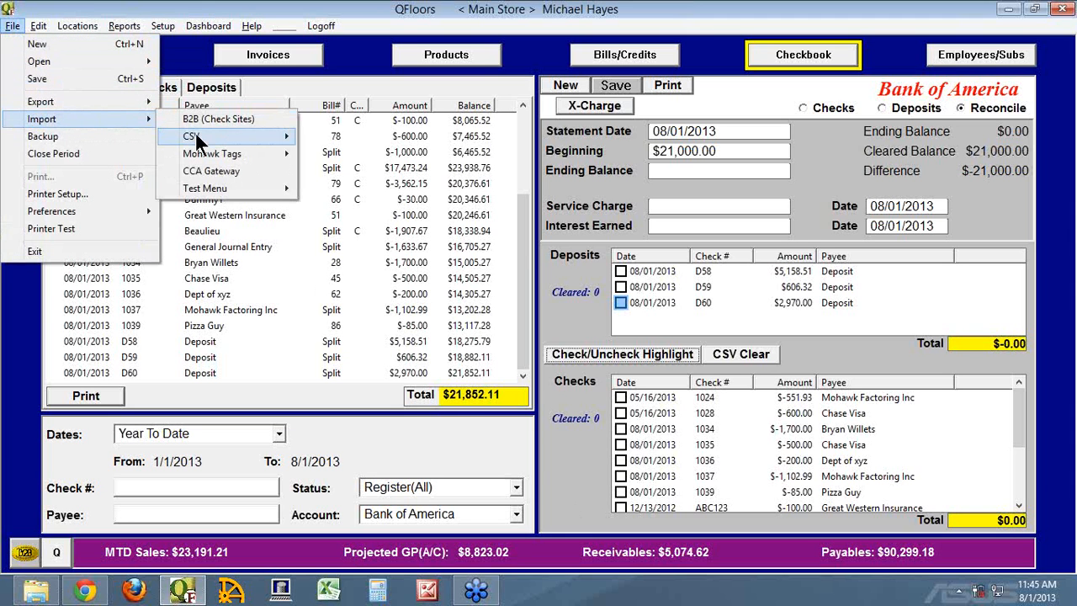
pyautogui.moveTo(196, 136)
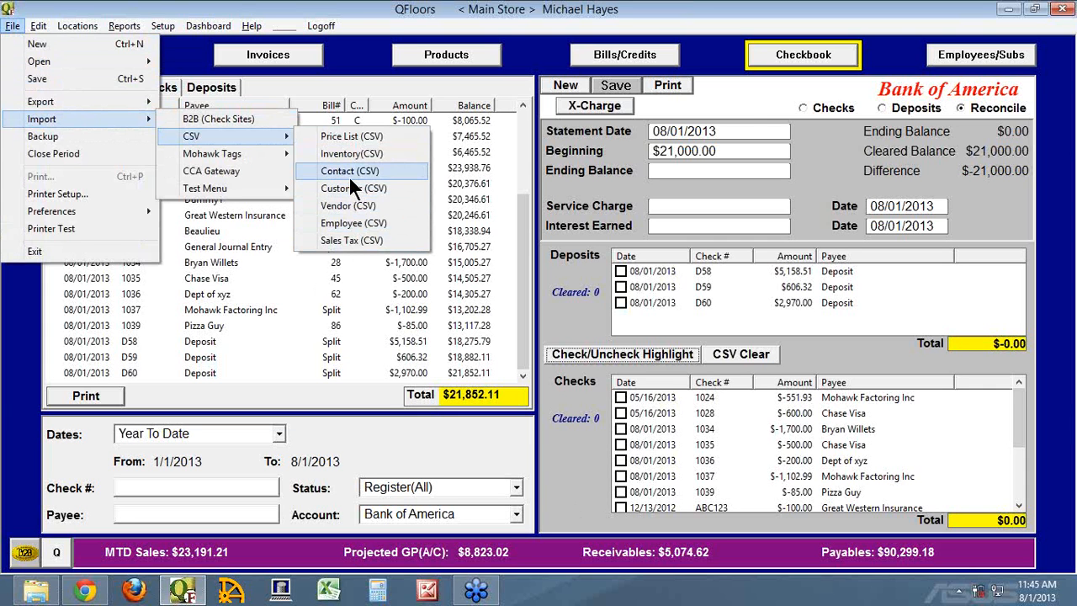
pyautogui.click(736, 101)
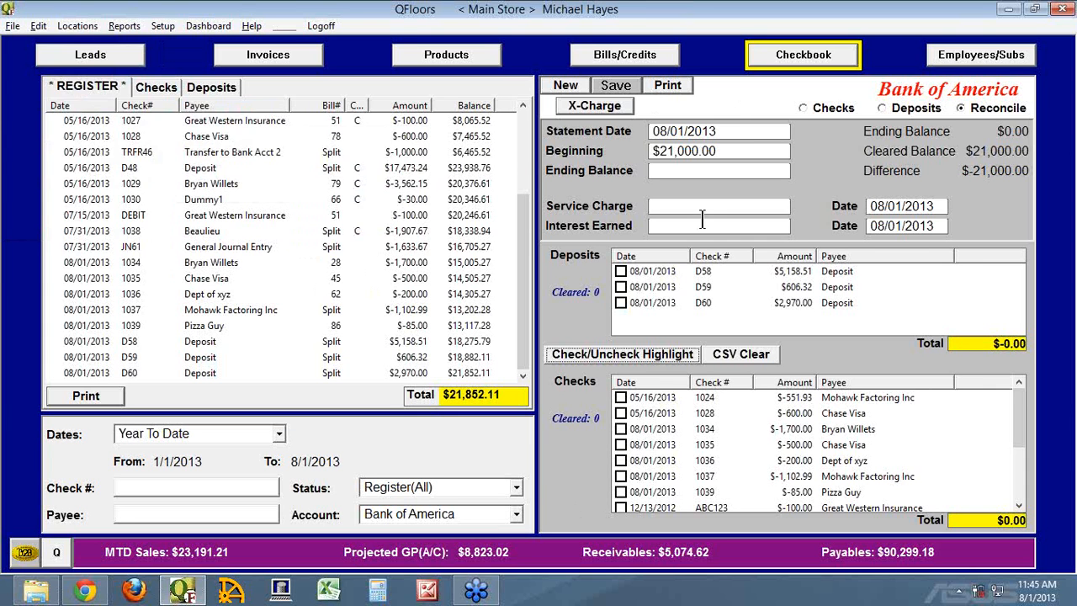